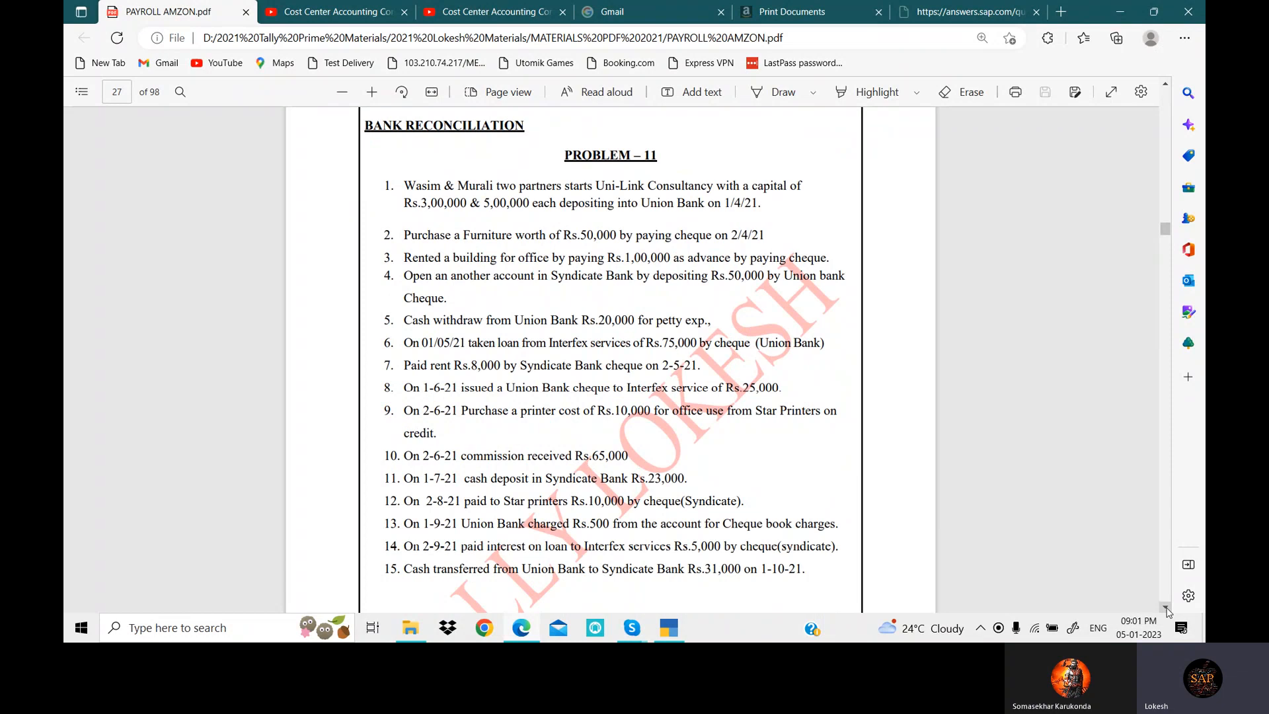
Read the Bank Reconciliation Problem 11 in the PDF, select its heading, and switch to TallyPrime.
left_click(1165, 86)
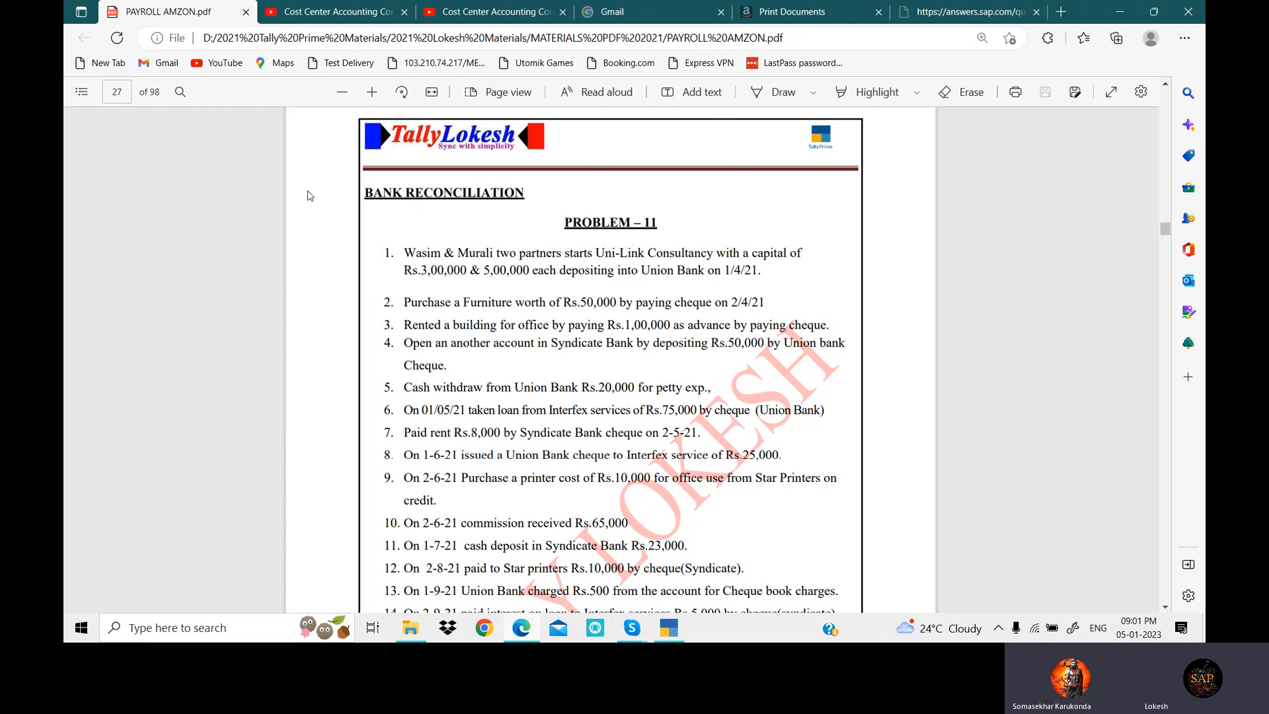
left_click_drag(364, 193, 528, 199)
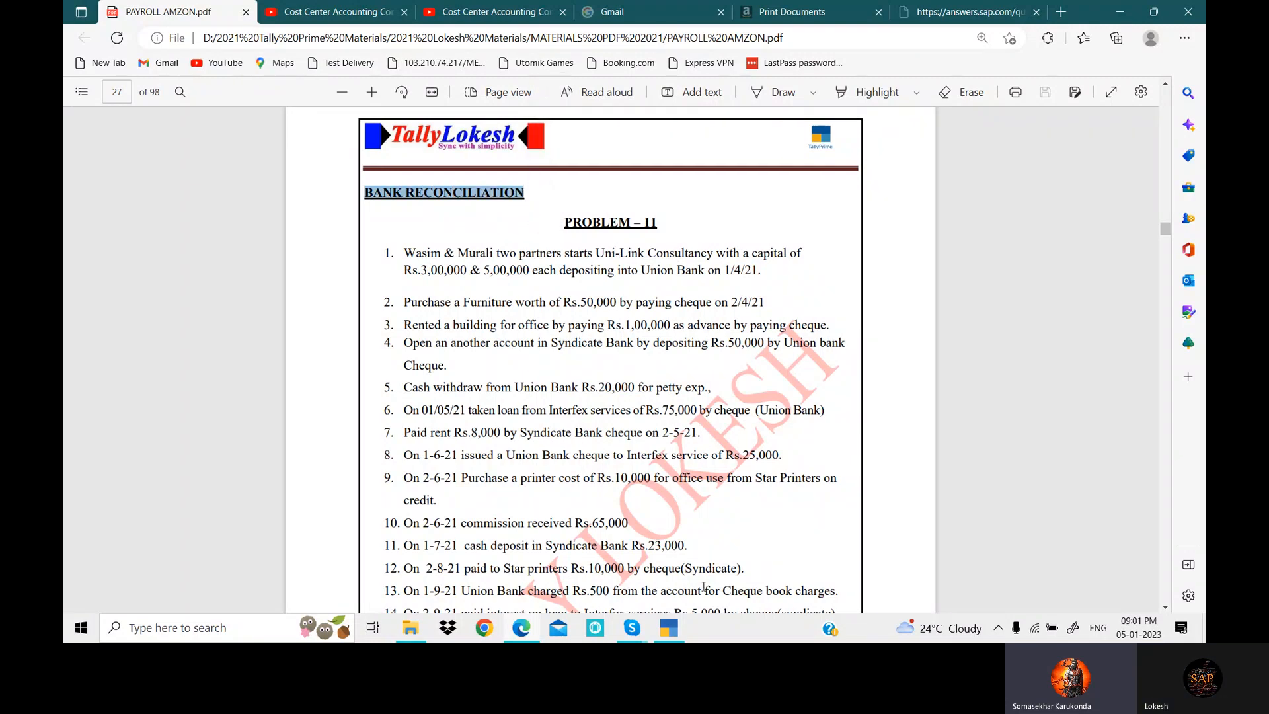
left_click(676, 623)
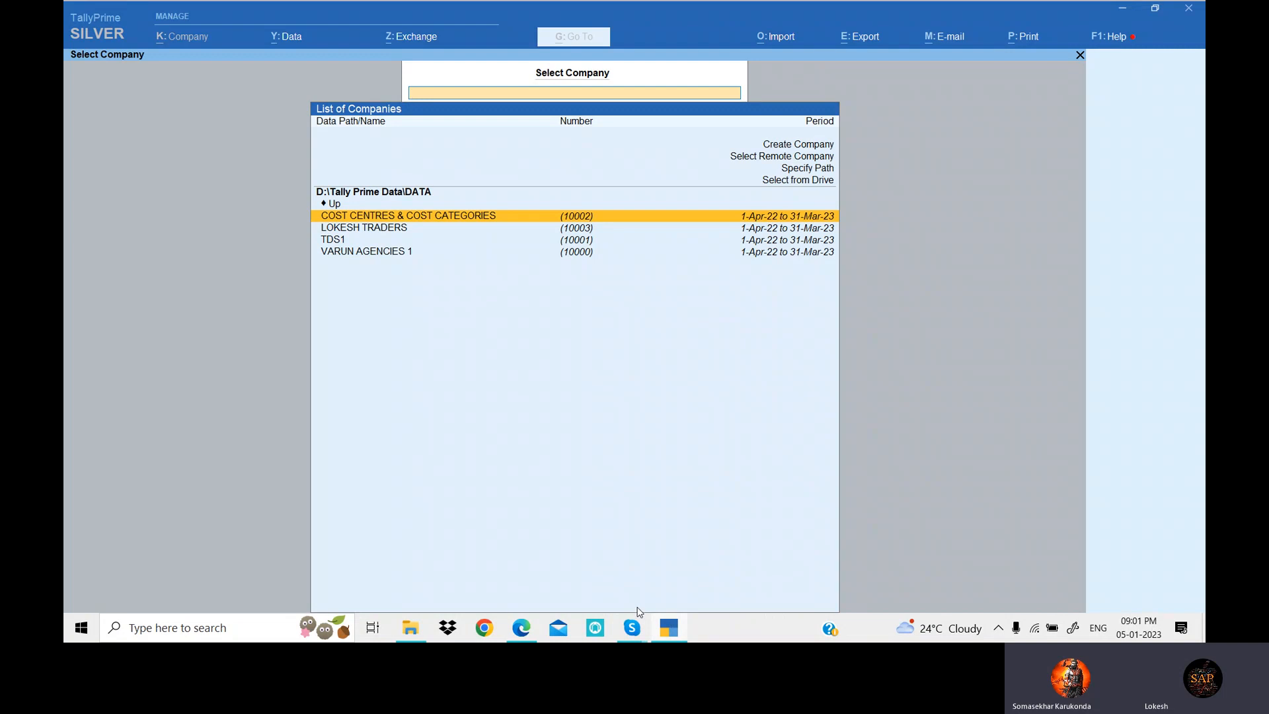
mouse_move(631, 624)
left_click(602, 593)
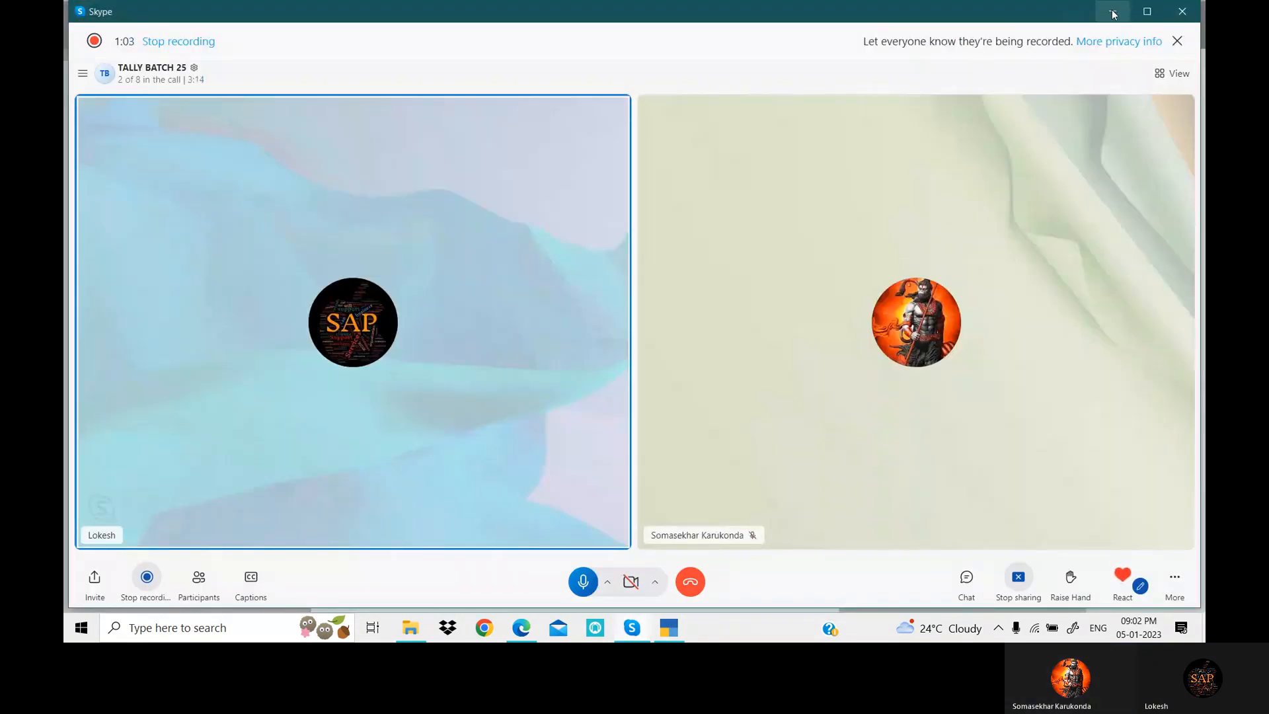
left_click(1113, 13)
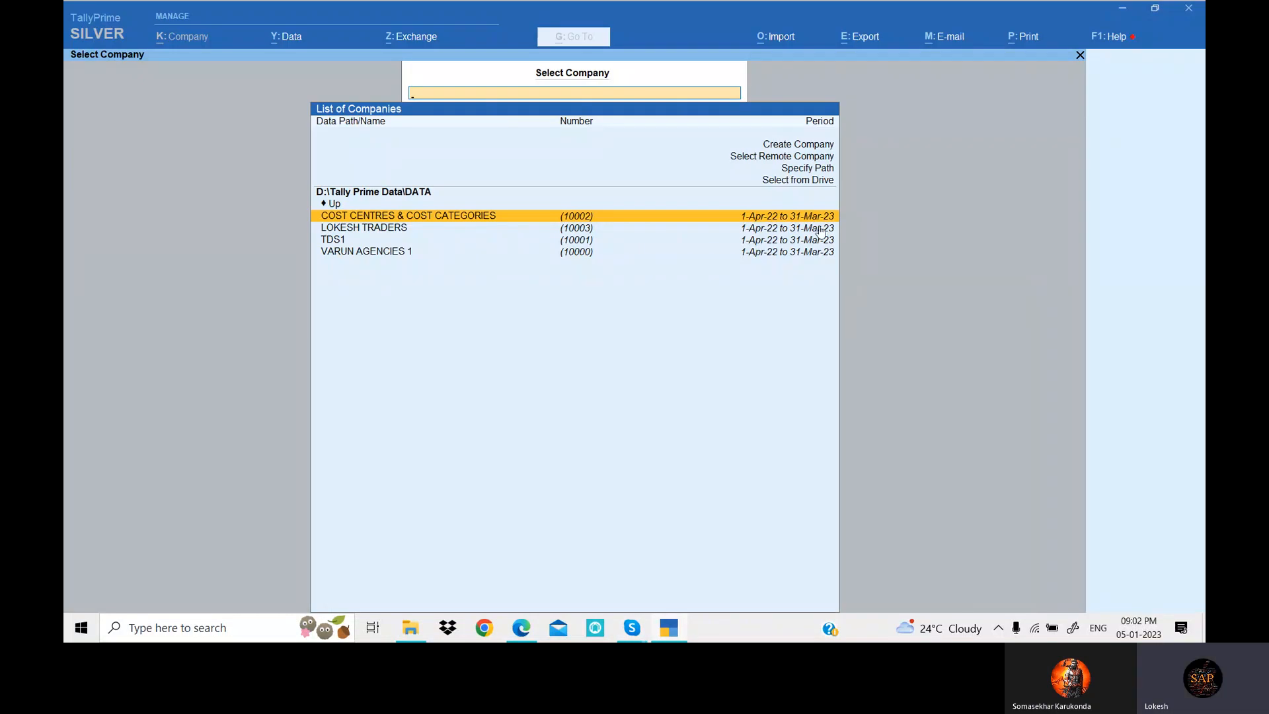
Start creating a new company and name it BANK RECONCILIATION.
key("Up")
key("Up")
key("Up")
key("Up")
key("Up")
key("Up")
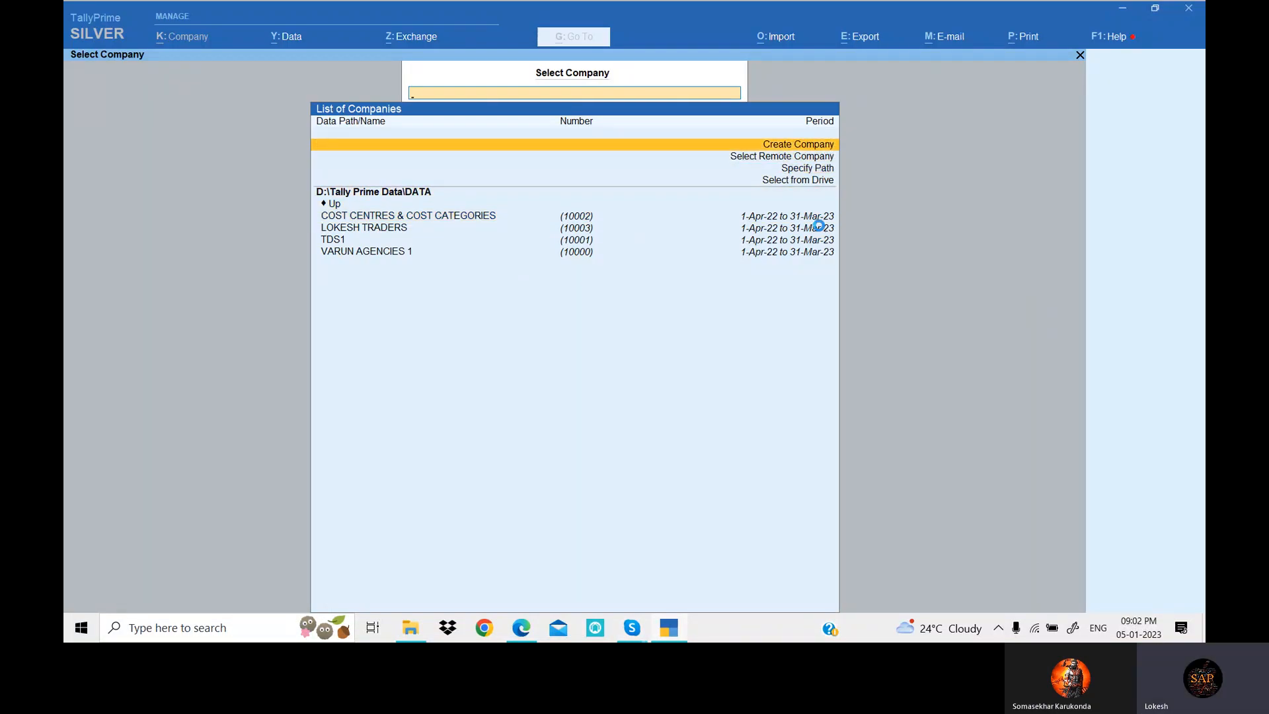
key("Return")
type("BANK RECONCILIATION")
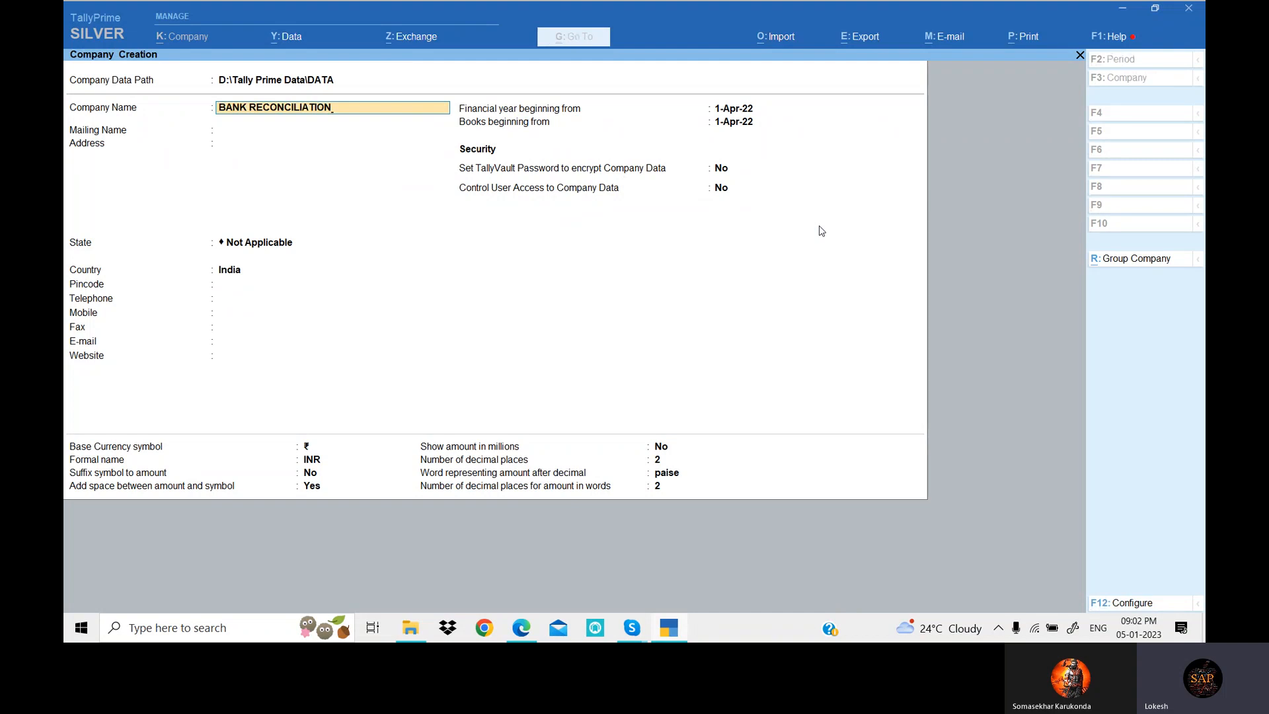
Set the company's state to Andhra Pradesh, leave the address and contact details blank, and save the company.
key("Return")
key("Return")
key("Return")
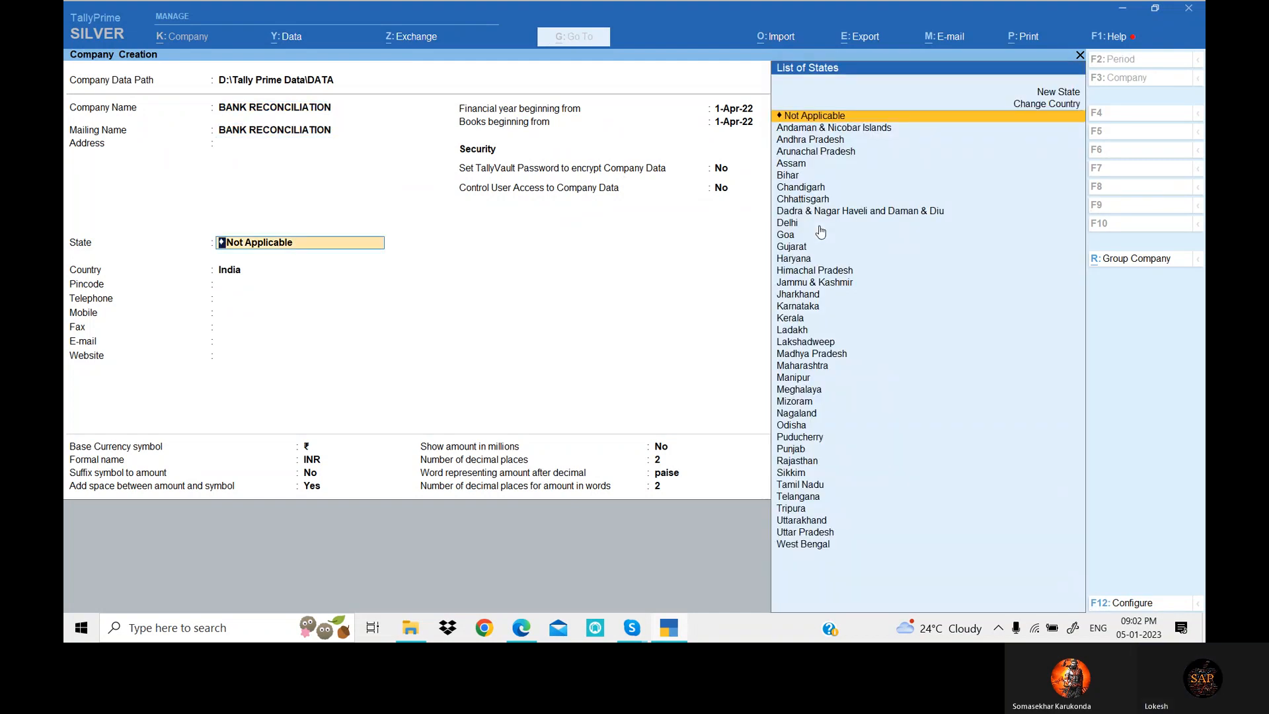
key("Down")
key("Down")
key("Return")
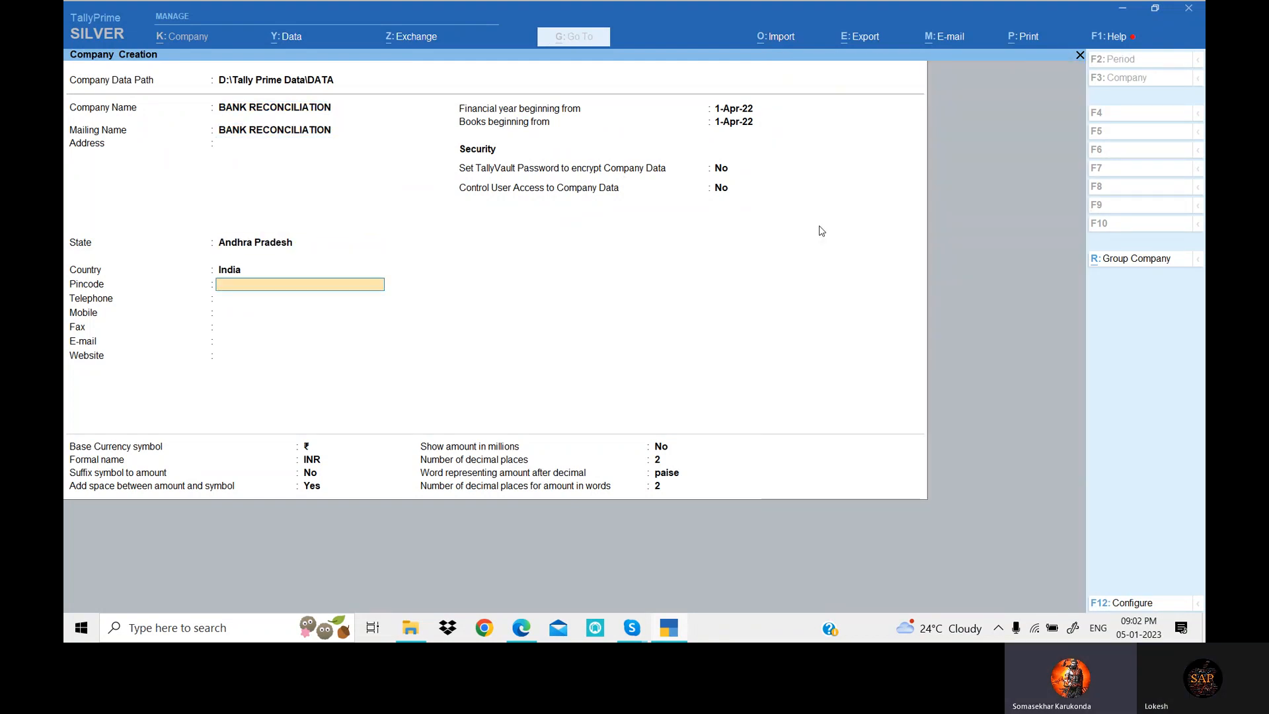
key("Return")
key("Return")
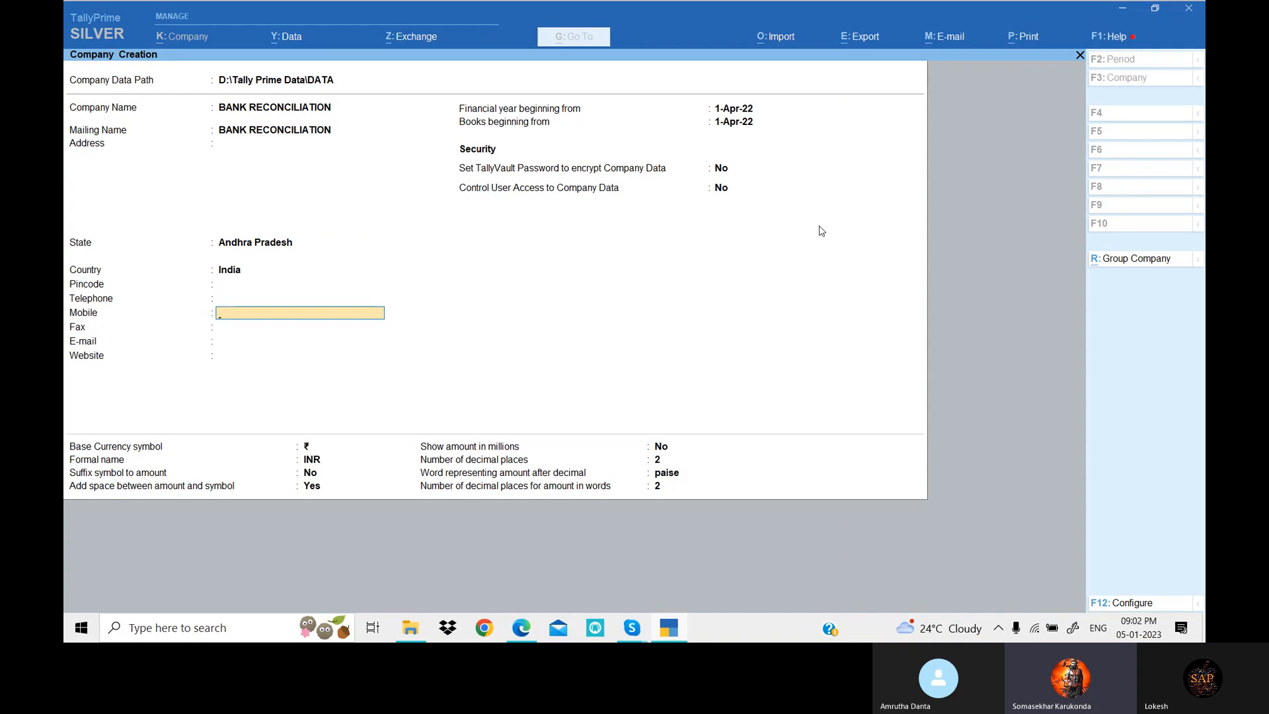
key("ctrl")
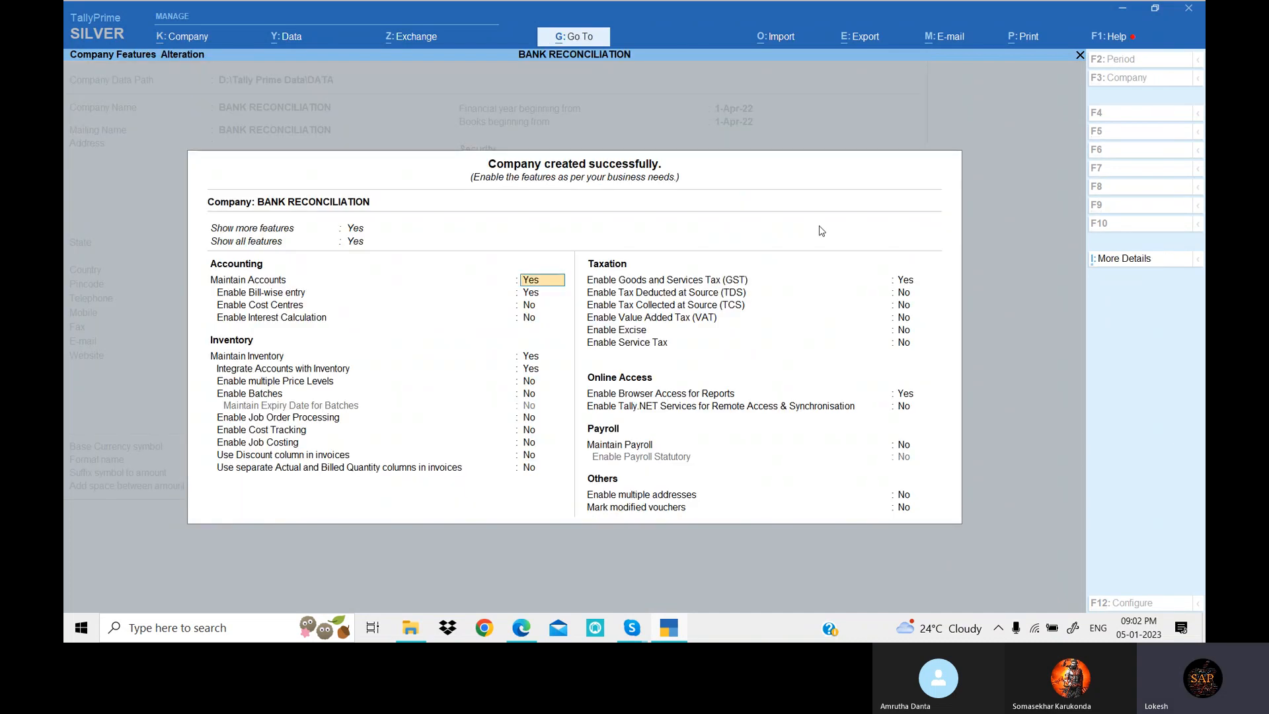
Disable bill-wise entry and inventory maintenance in the new company's features.
key("Return")
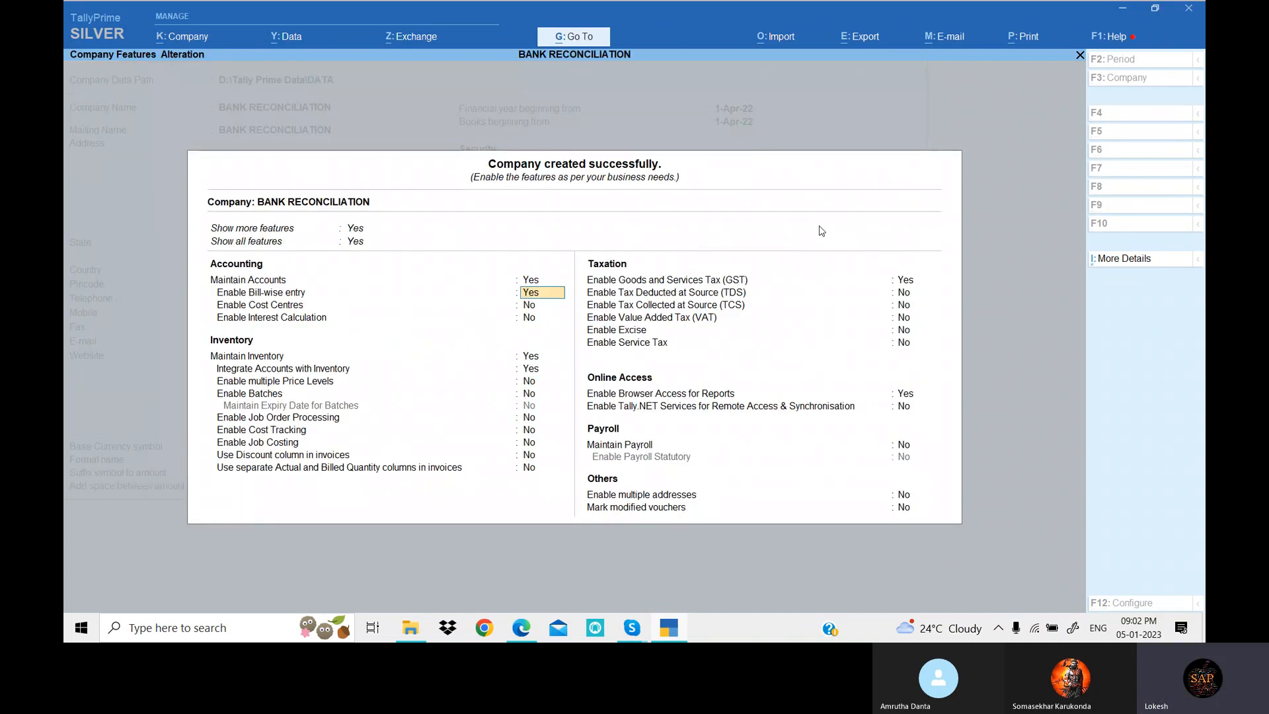
key("n")
key("Return")
key("Return")
key("Return")
key("n")
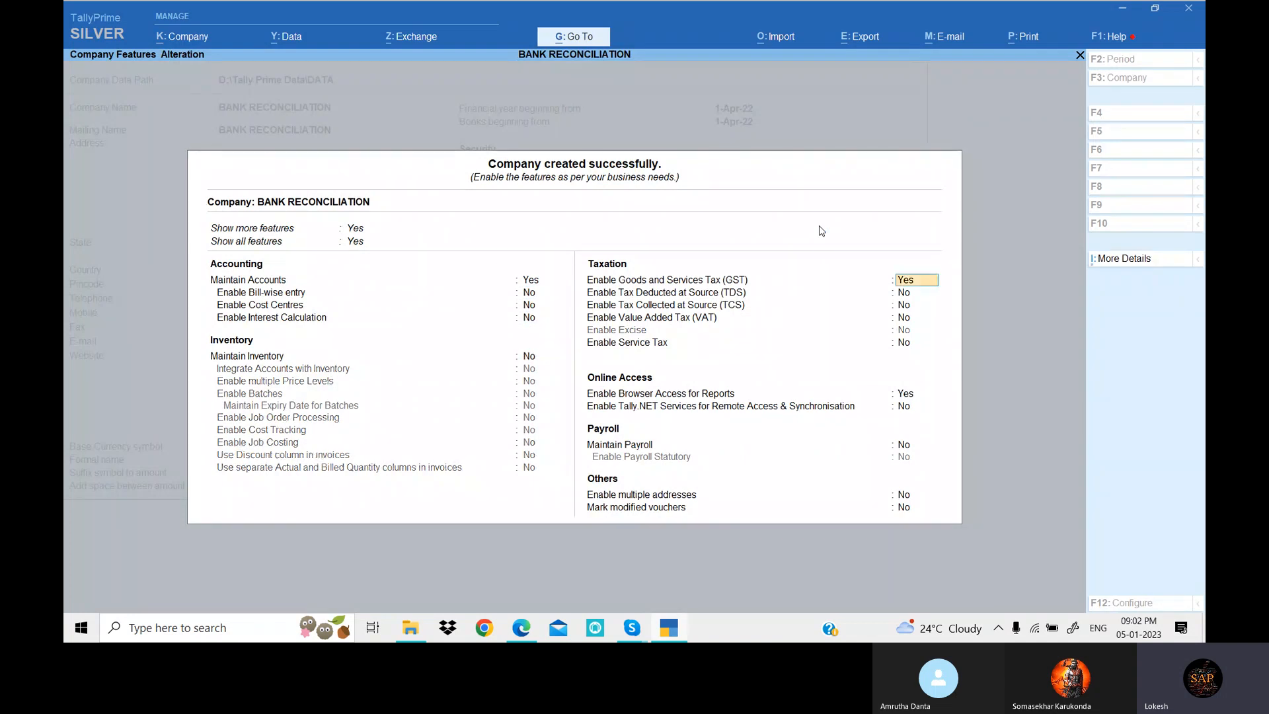
Disable Goods and Services Tax and browser access for reports, and accept the company features.
key("n")
key("Return")
key("Return")
key("Return")
key("Return")
key("Return")
type("N")
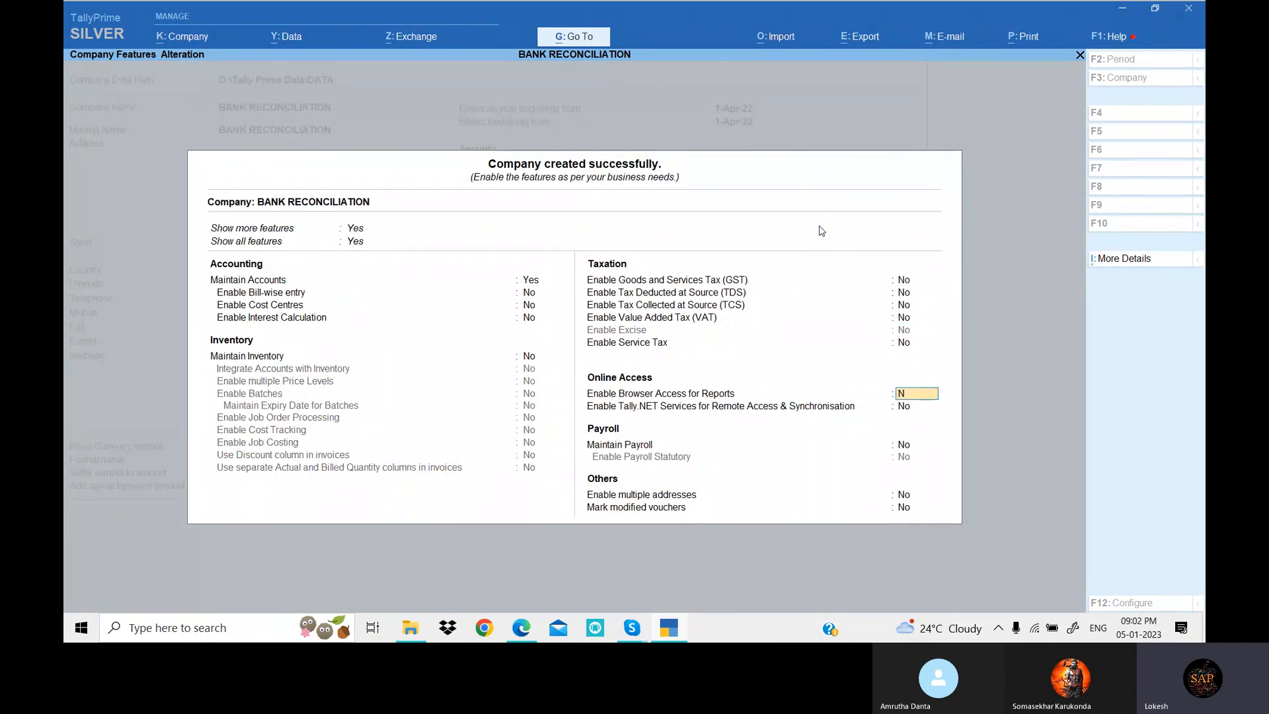
key("Return")
key("Return")
key("Return")
key("Return")
key("Return")
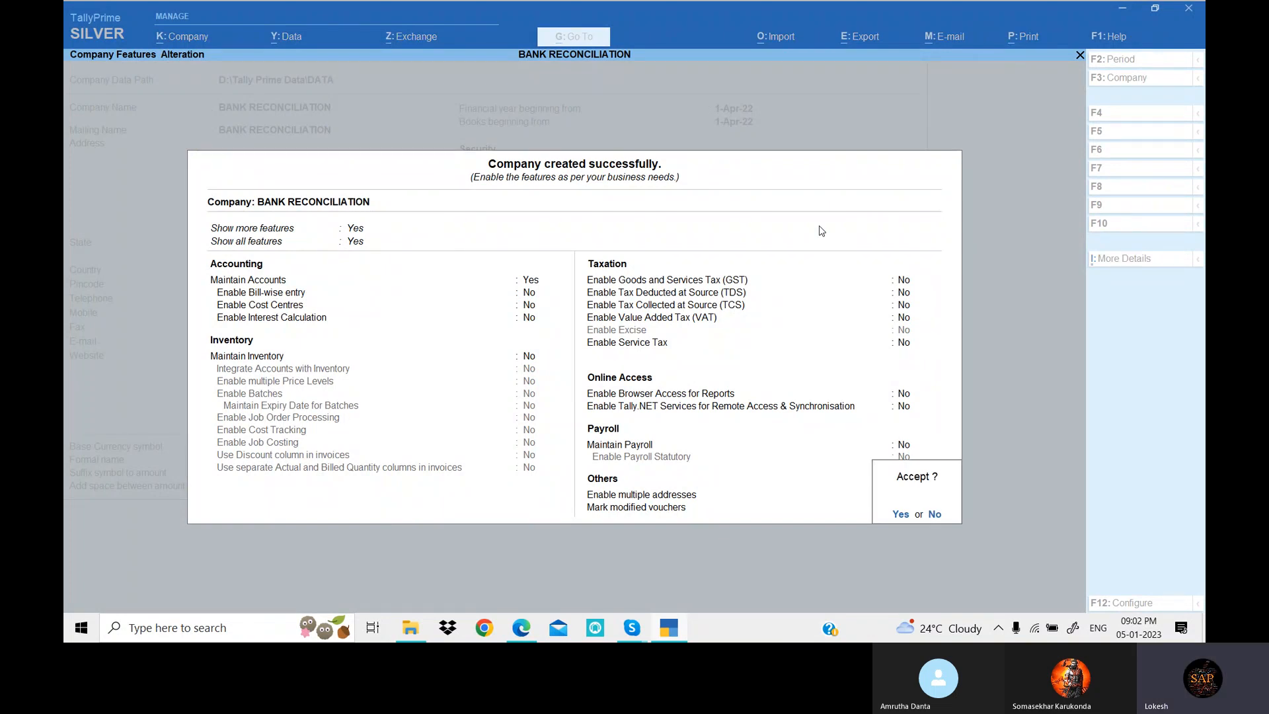
key("Return")
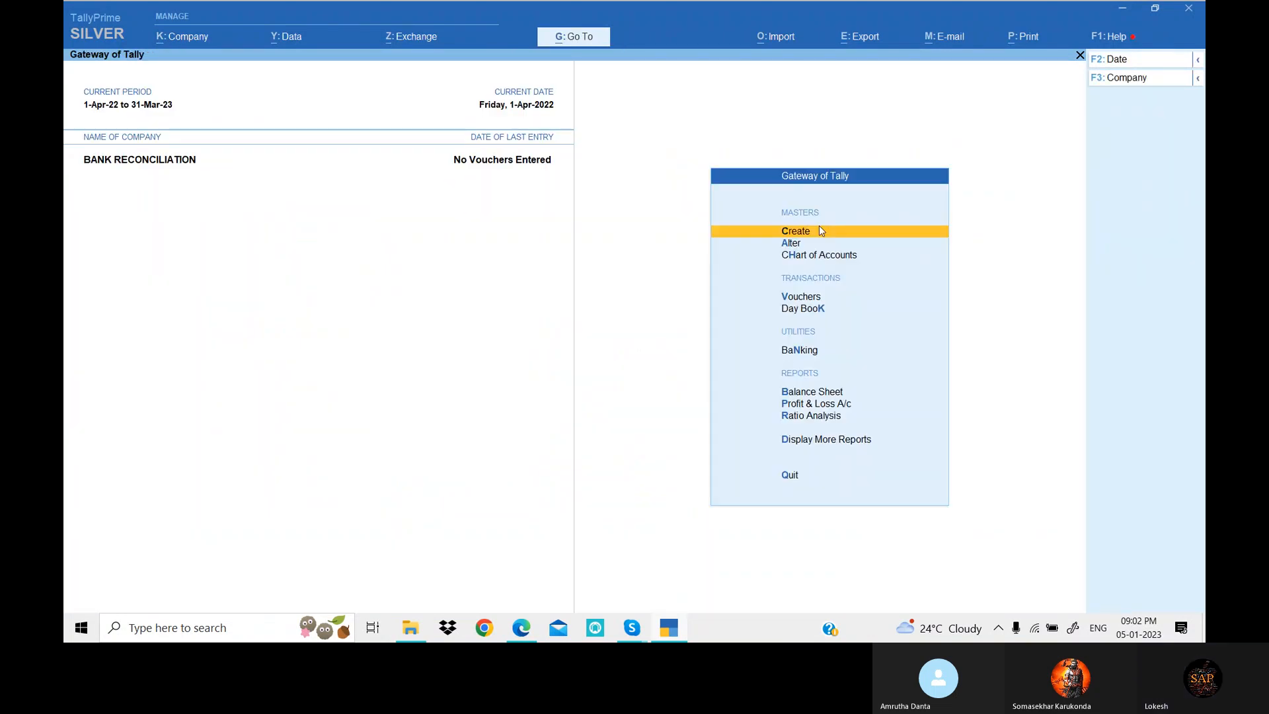
Open accounting voucher creation and change the voucher type to Receipt.
key("Down")
key("Down")
key("Down")
key("Return")
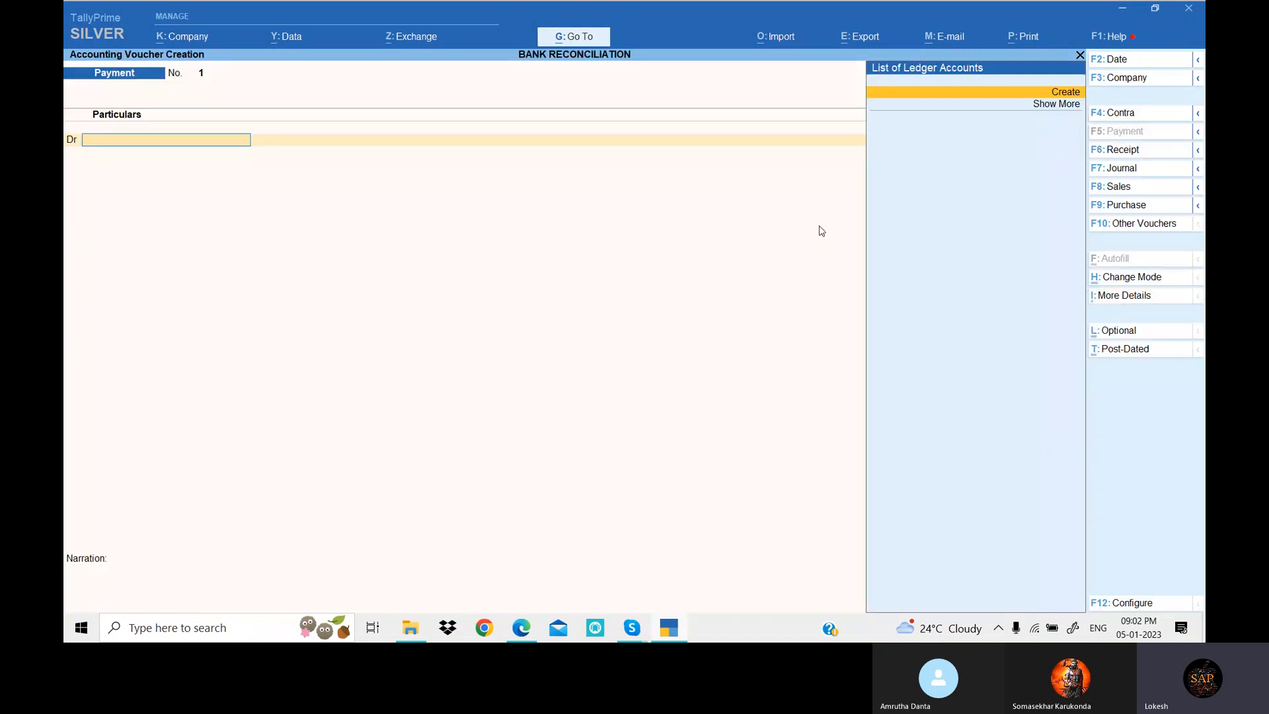
left_click(1144, 150)
Switch to the PDF to read the first transaction of Problem 11, and return to TallyPrime.
key("alt")
key("alt+Tab")
key("alt+Tab")
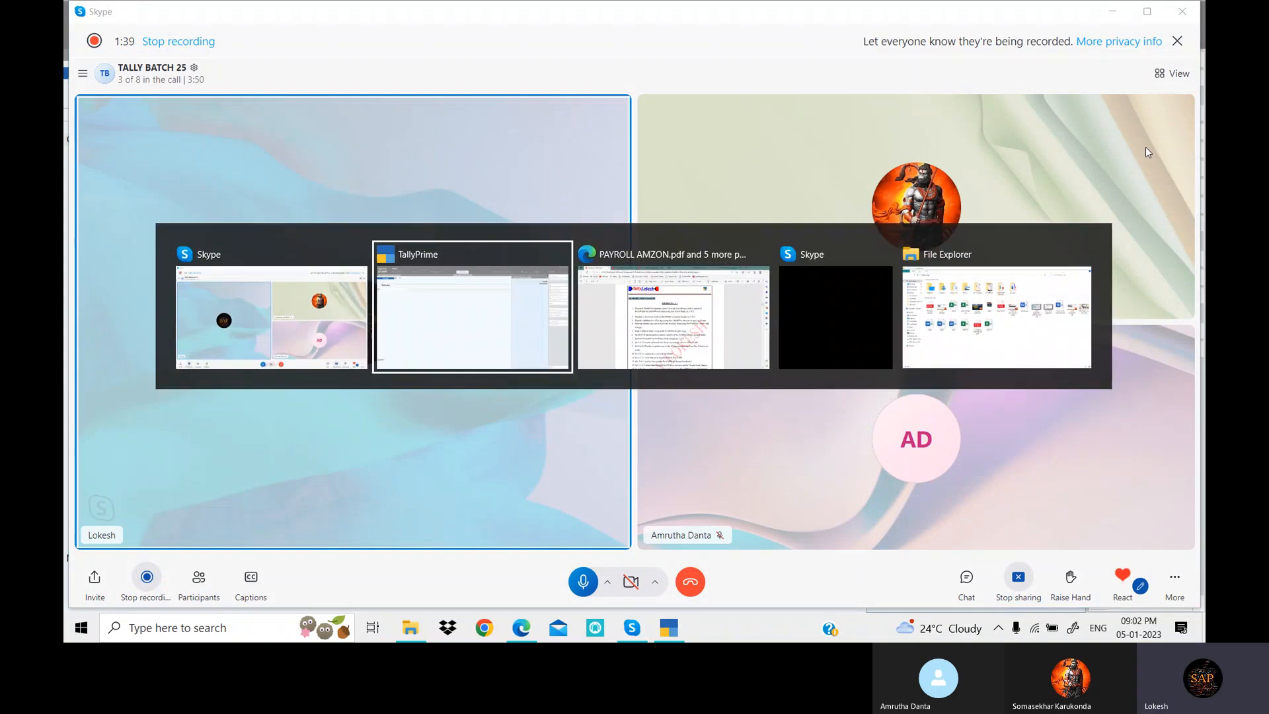
key("alt+Tab")
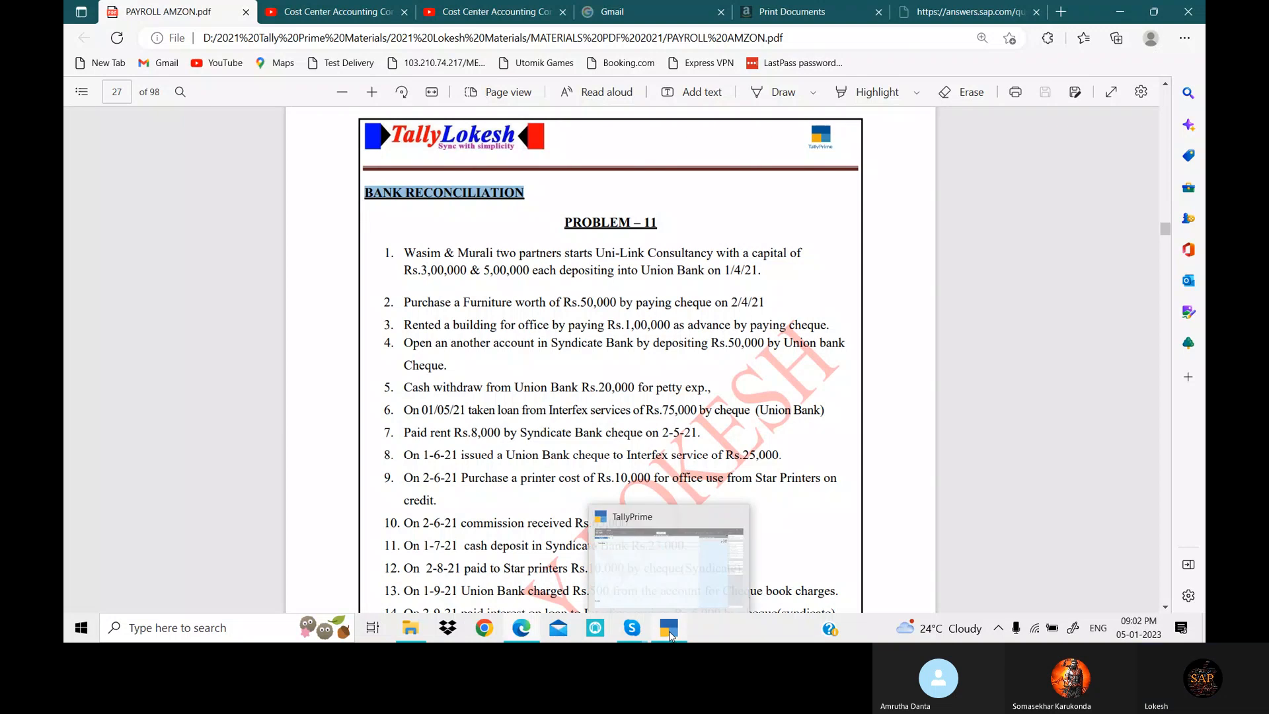
mouse_move(670, 633)
left_click(647, 559)
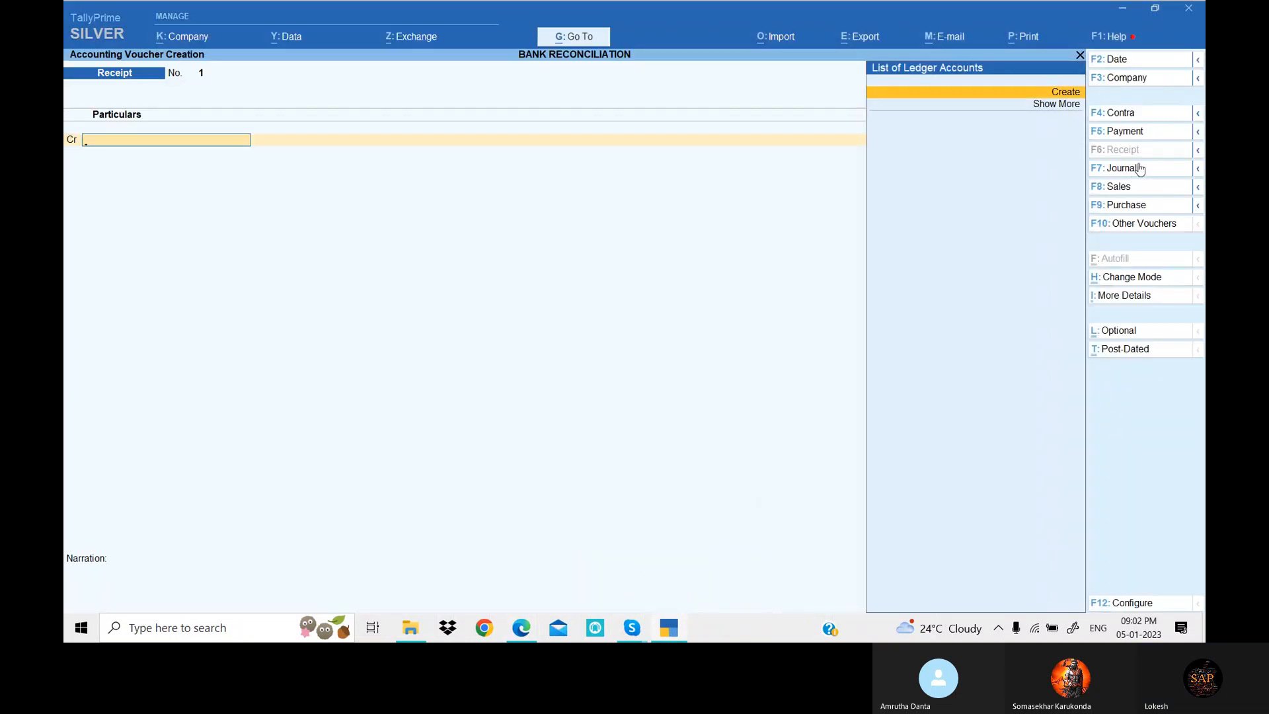
Set the receipt voucher's date to 1-4-2022.
left_click(1117, 59)
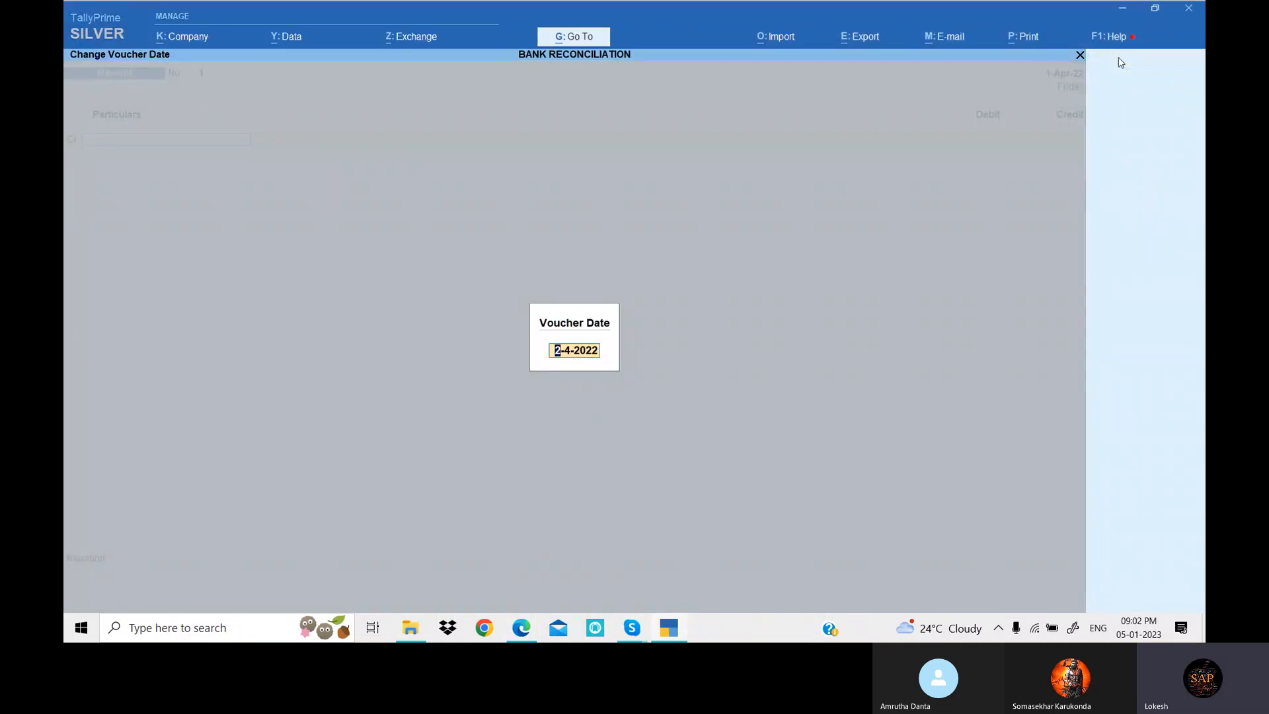
type("1-4")
key("Return")
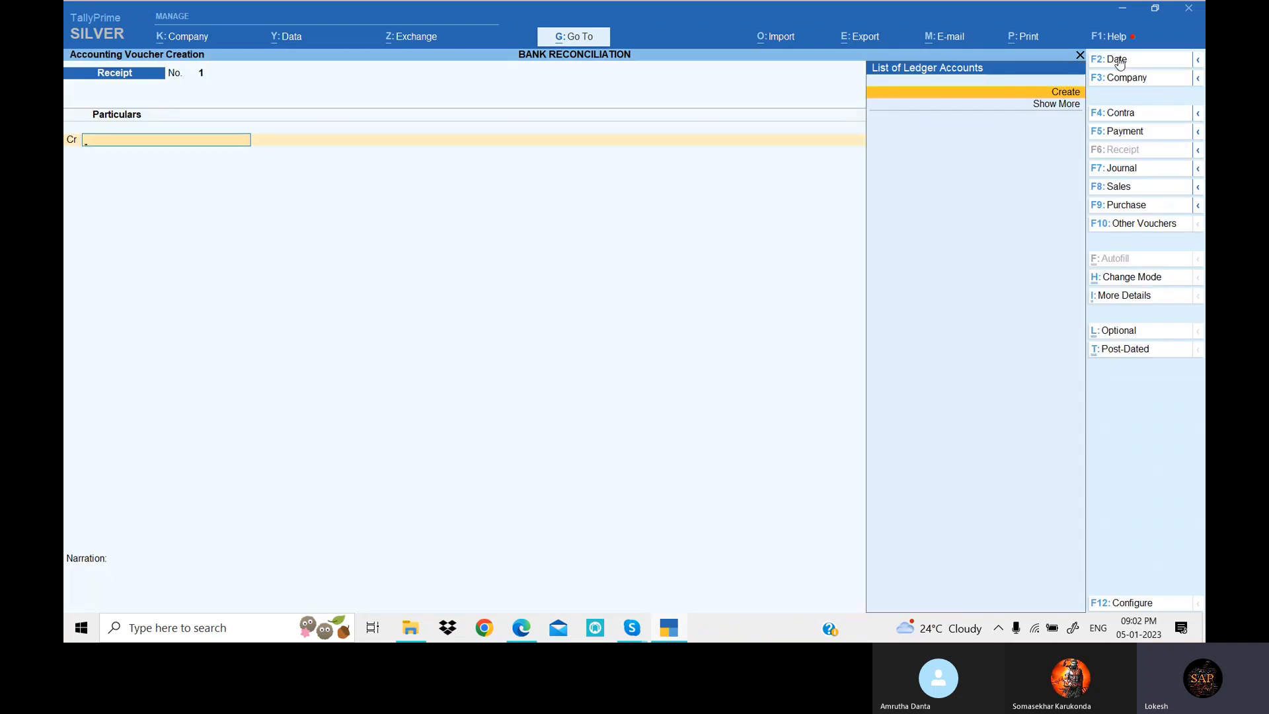
Create a capital ledger for the first partner under Capital Account from the voucher's credit line, keeping the other details at their defaults.
key("alt+c")
type("WA")
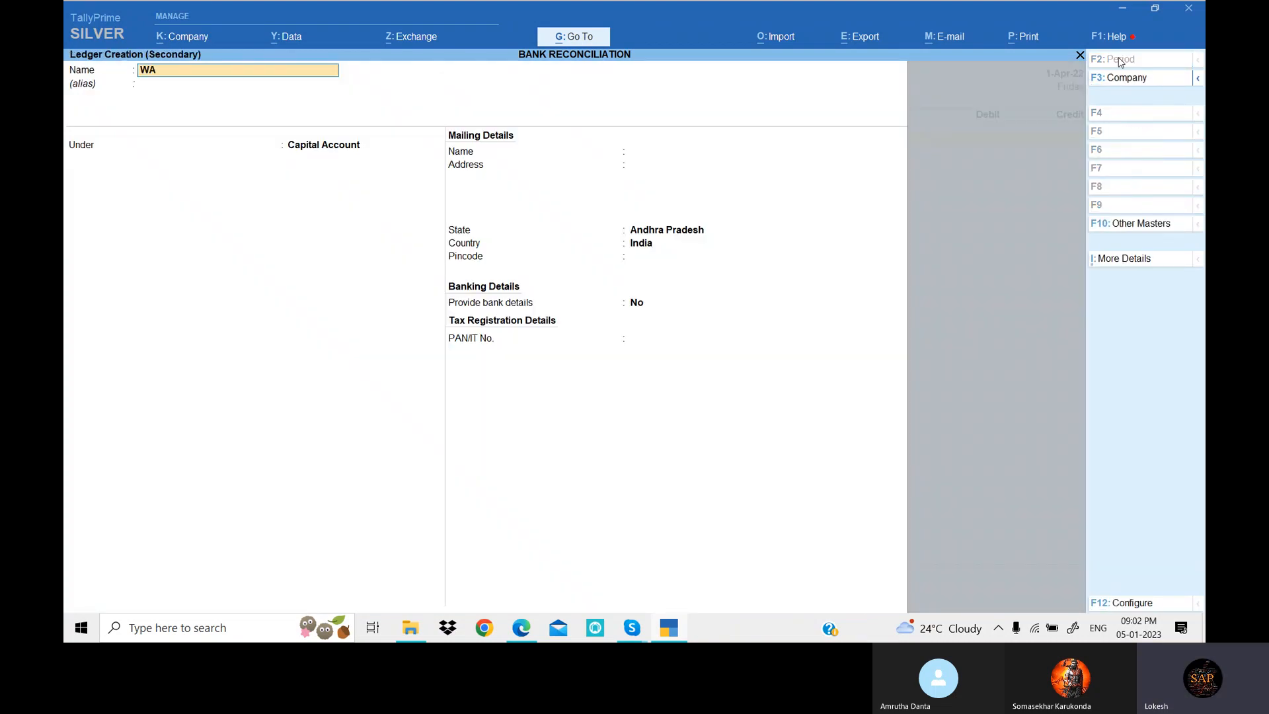
type("S")
key("BackSpace")
key("BackSpace")
type("as")
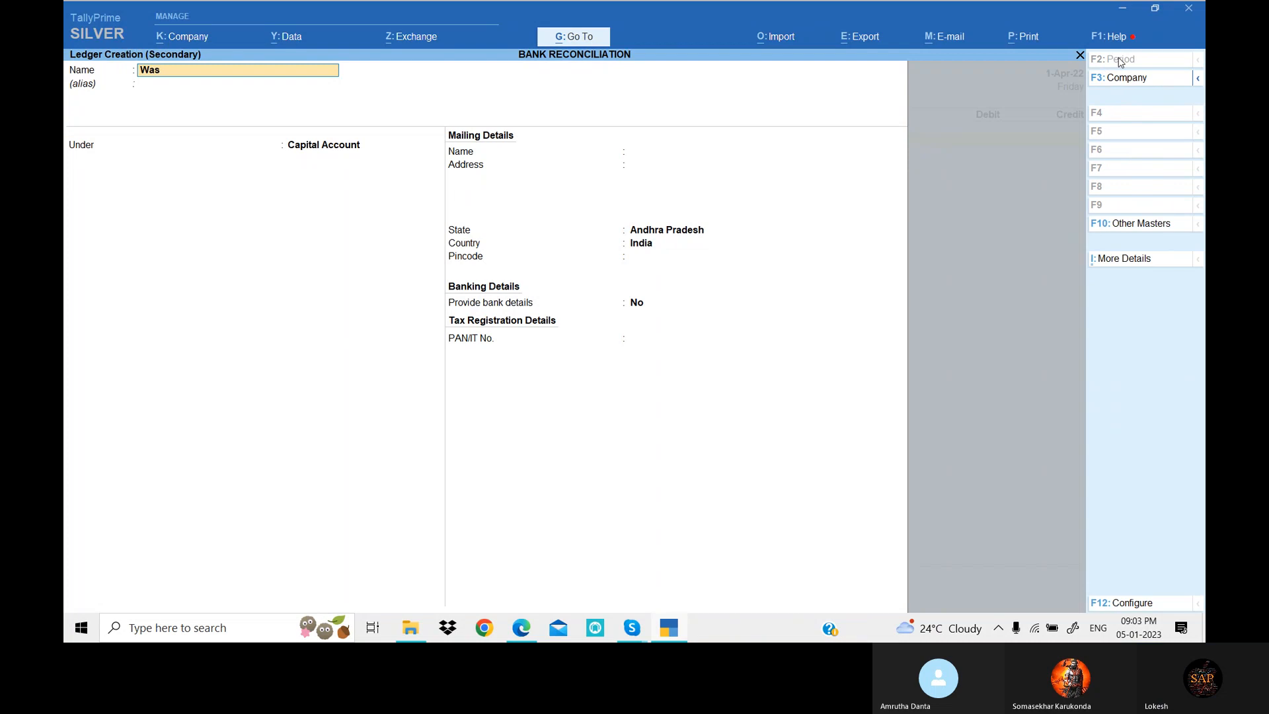
type("im Ca")
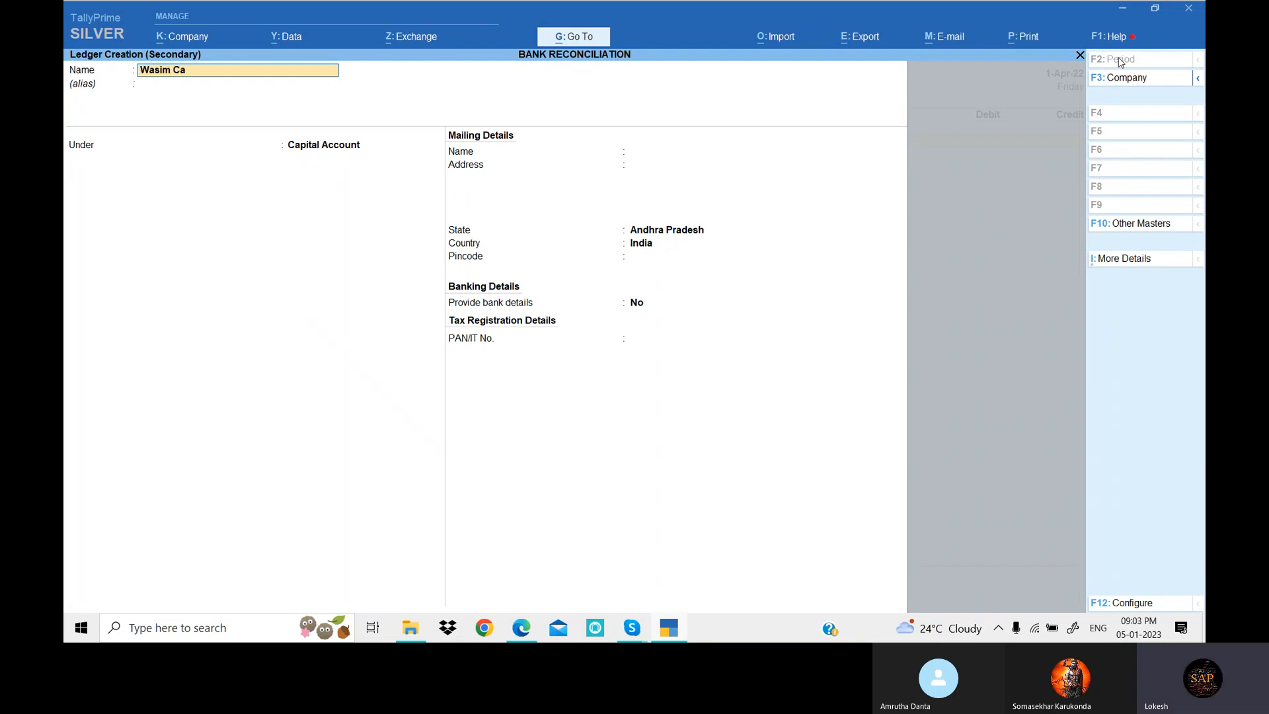
type("pital")
key("Return")
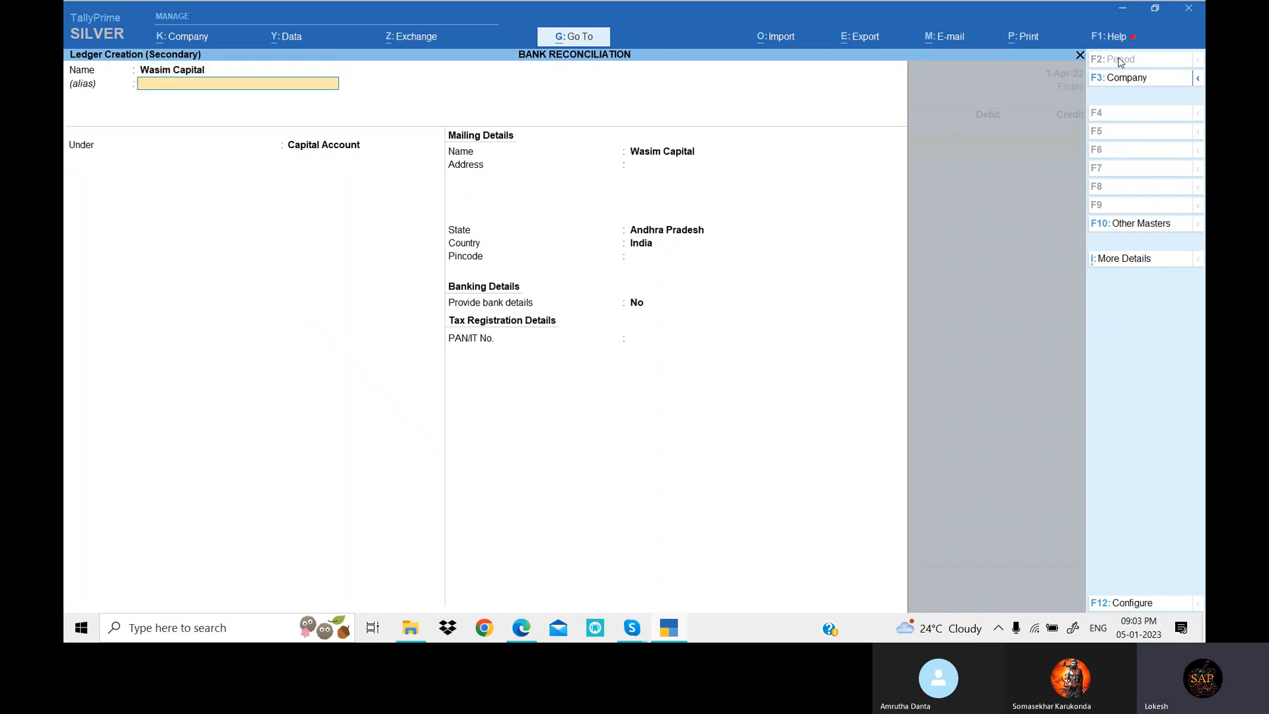
key("Return")
key("Return")
key("Return")
key("Return")
key("Return")
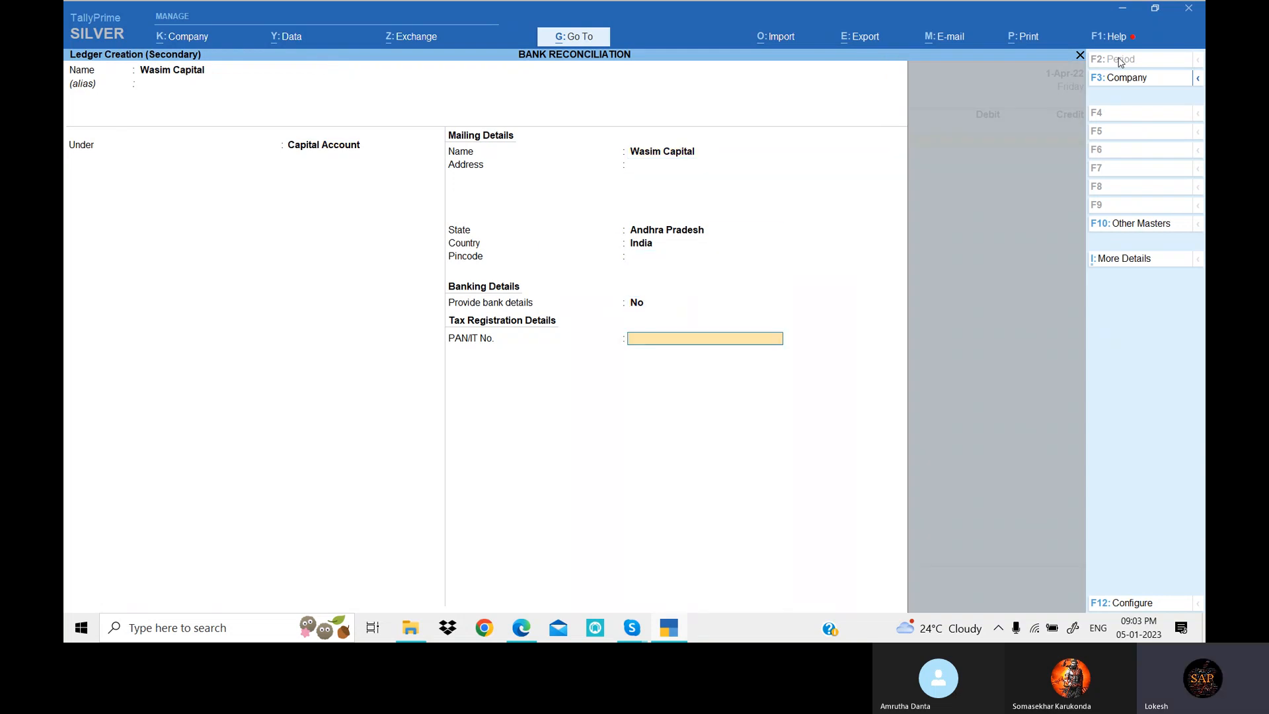
key("Return")
key("Return")
Check the first partner's contribution in the PDF and credit that partner's capital ledger with 300000.
key("alt+Tab")
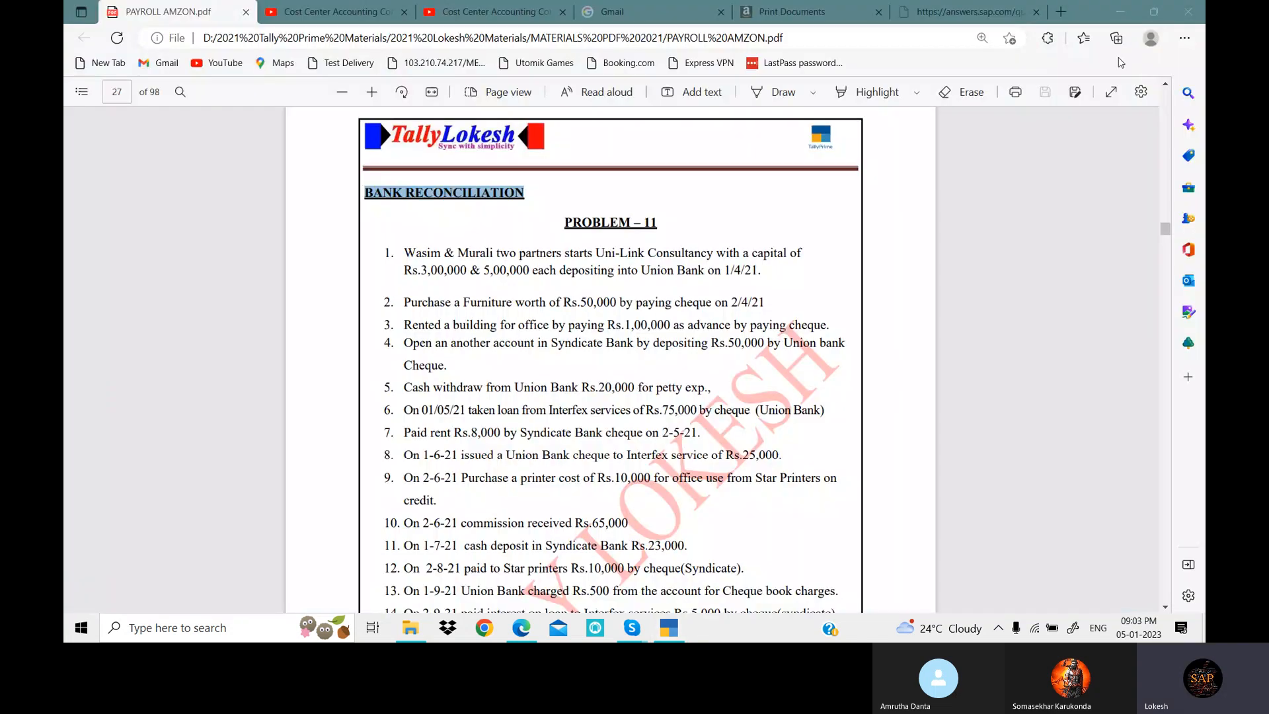
key("alt+Tab")
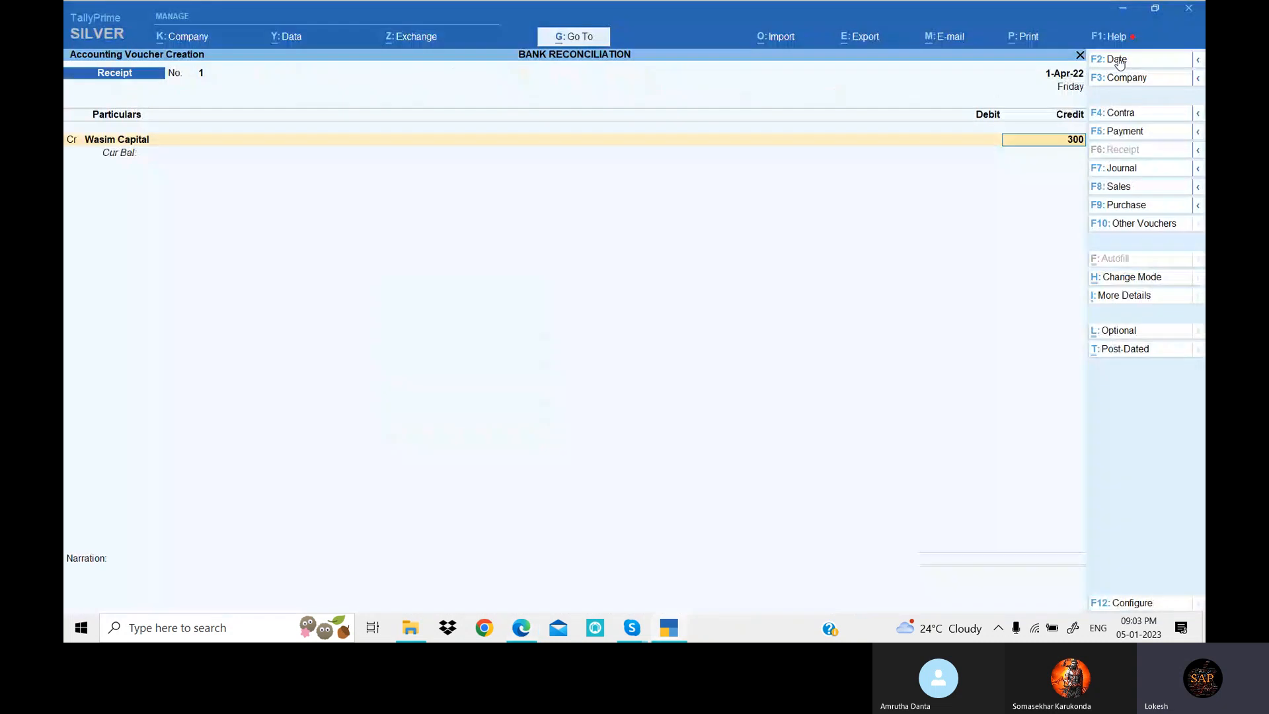
type("000")
key("Return")
key("Return")
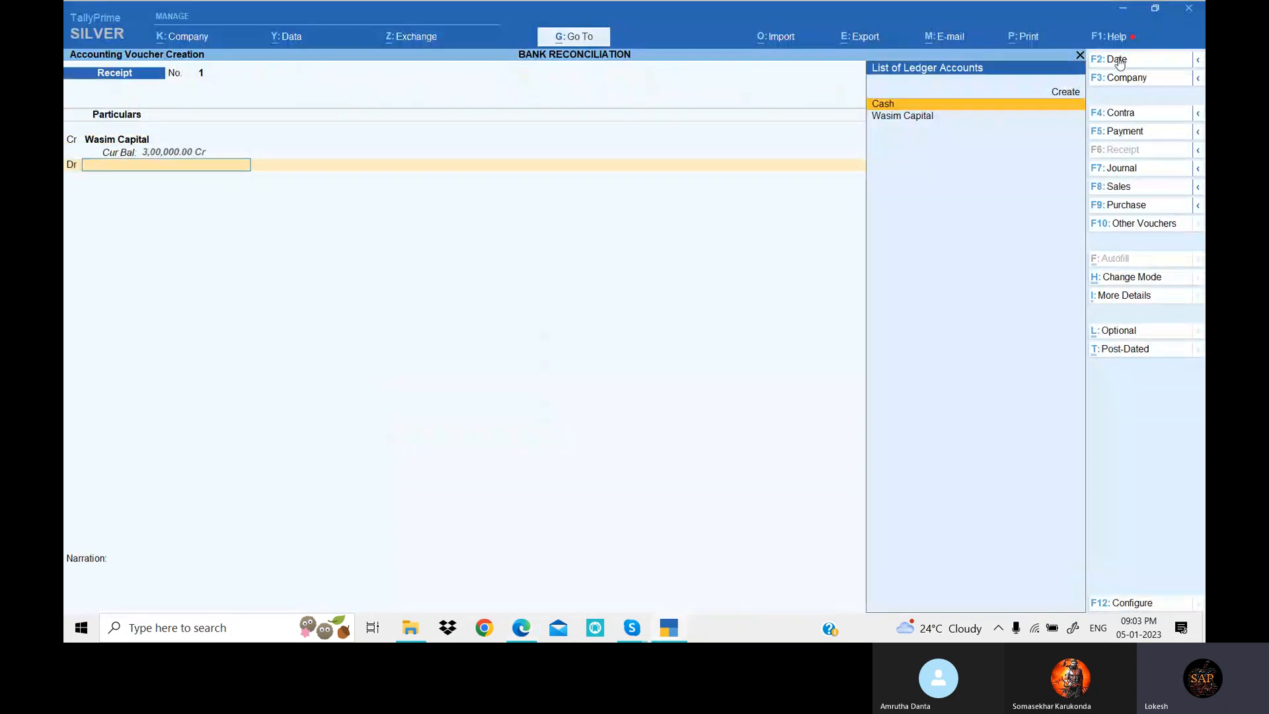
Change the second voucher line to credit and create the second partner's capital ledger under Capital Account for it.
key("BackSpace")
type("c")
key("Return")
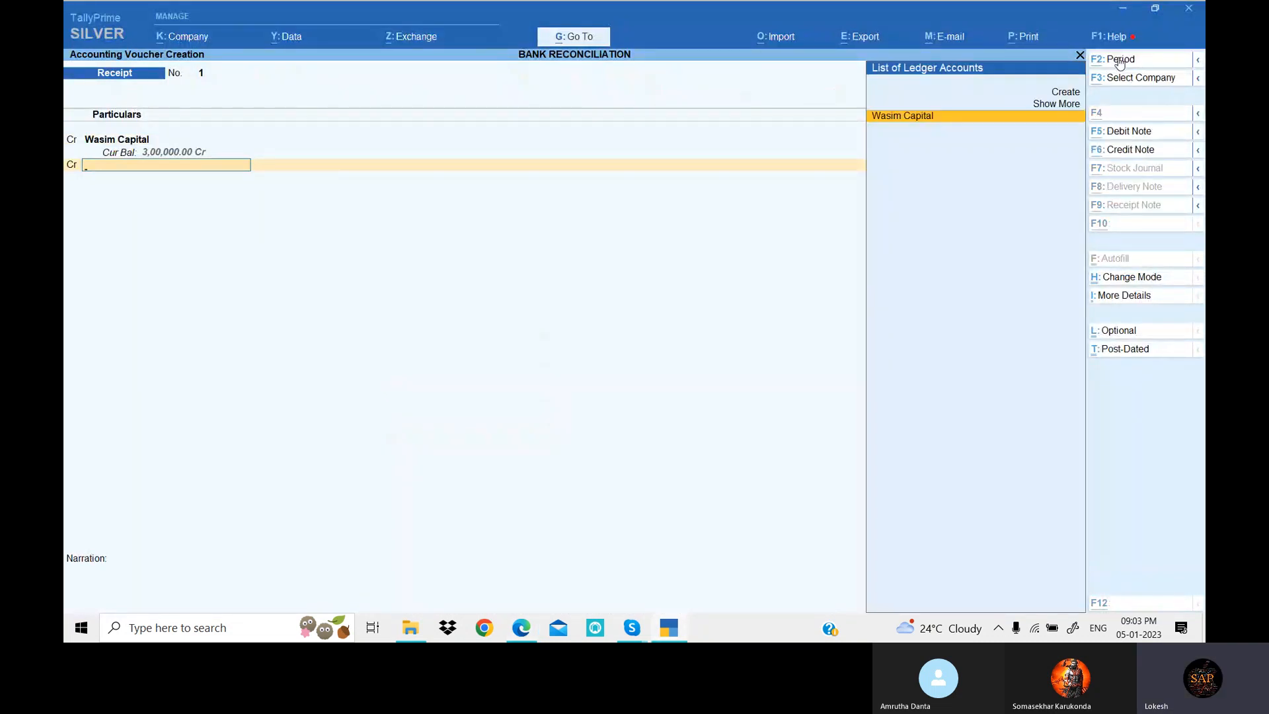
key("alt+c")
type("Murali")
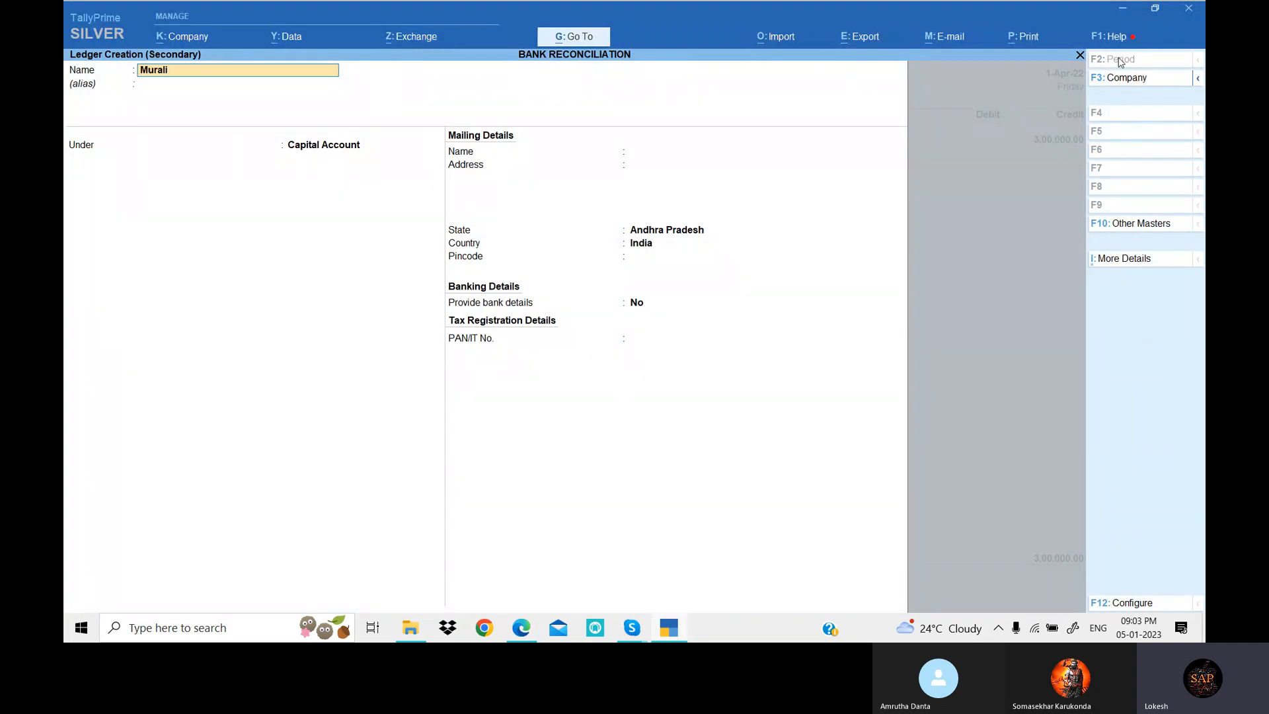
type(" capital")
key("Return")
key("Return")
key("Return")
key("Return")
key("Return")
key("Return")
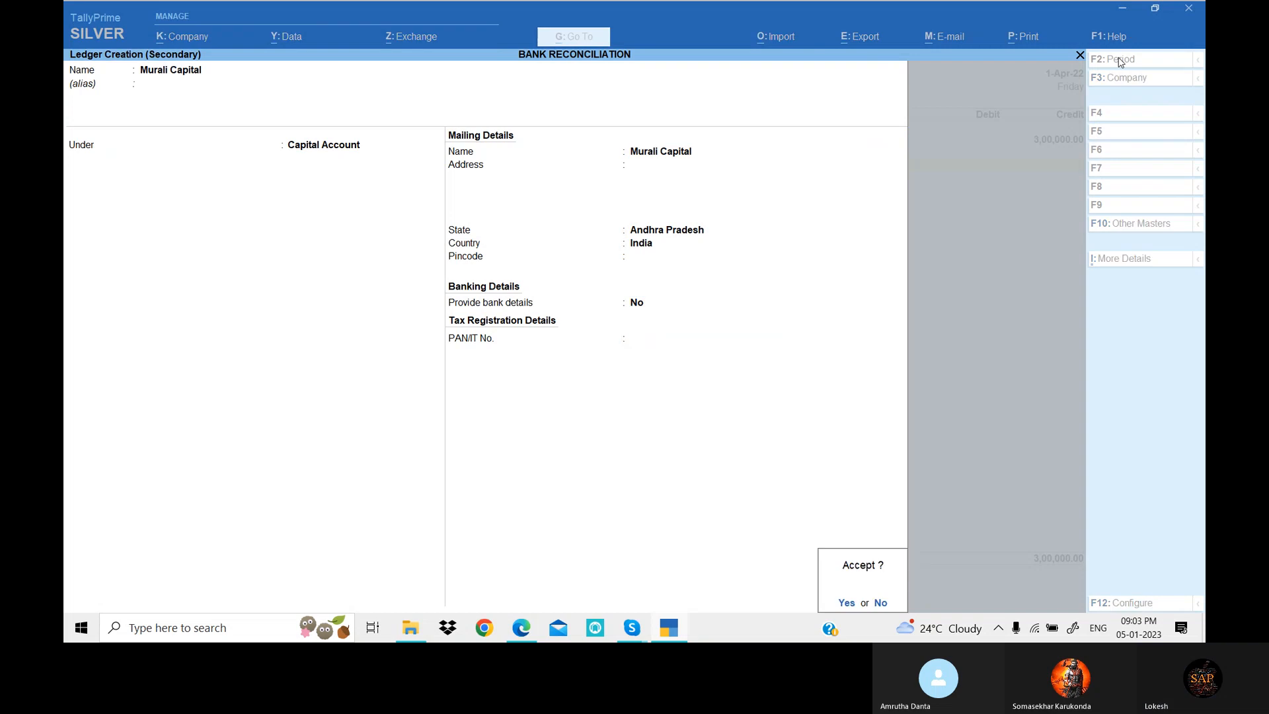
key("Return")
Credit the second partner's capital ledger with 500000.
type("5000")
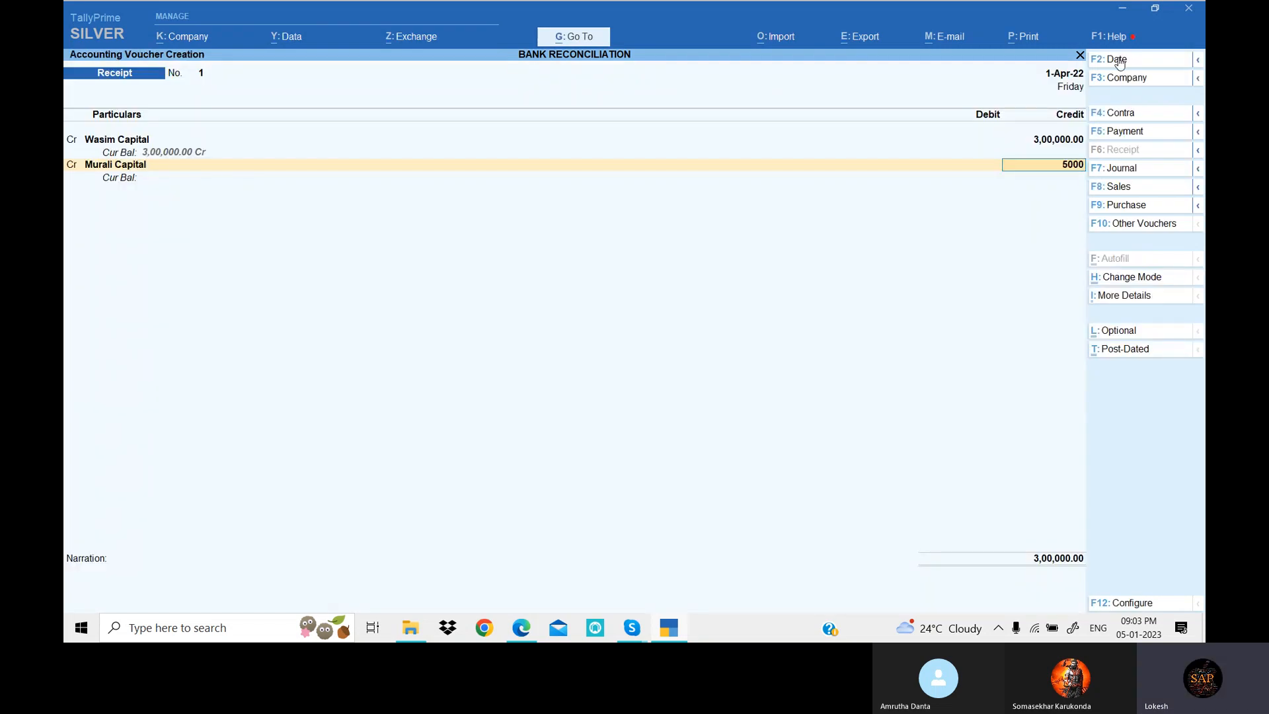
type("00")
key("Return")
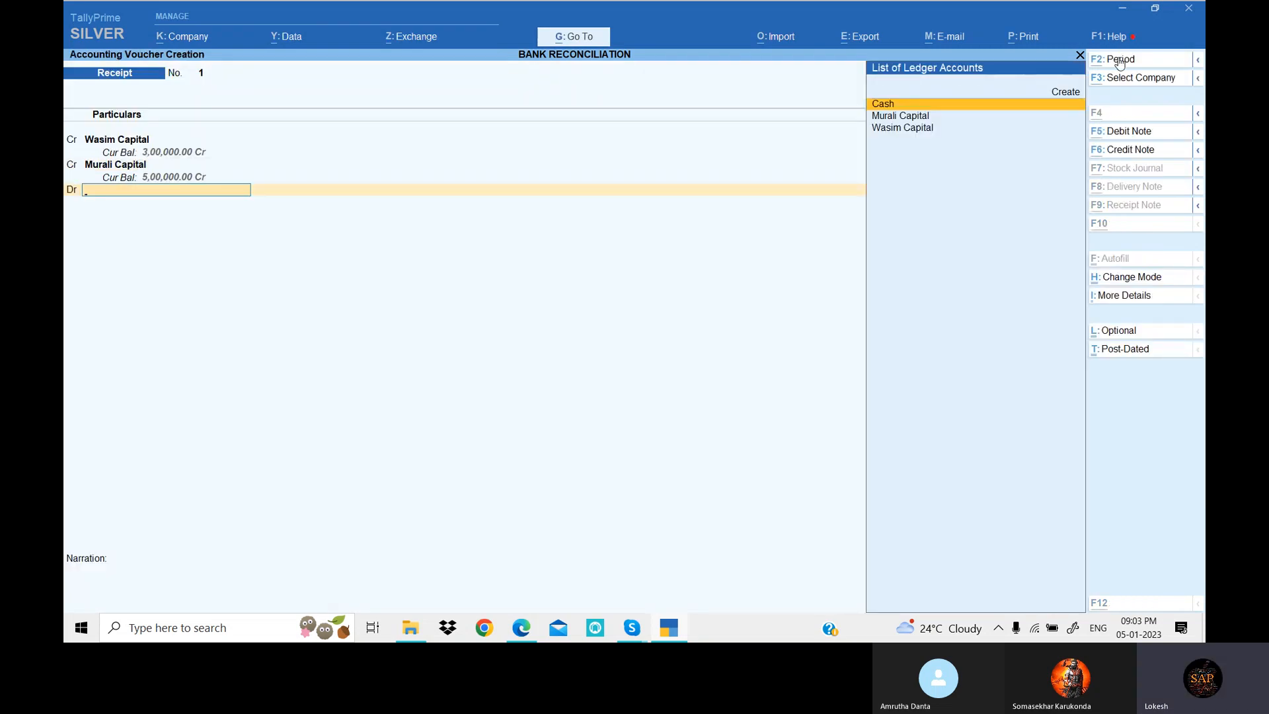
Check the deposit bank in the PDF and create a Union Bank ledger under Bank Accounts for the receipt's debit line.
key("alt+Tab")
key("alt+Tab")
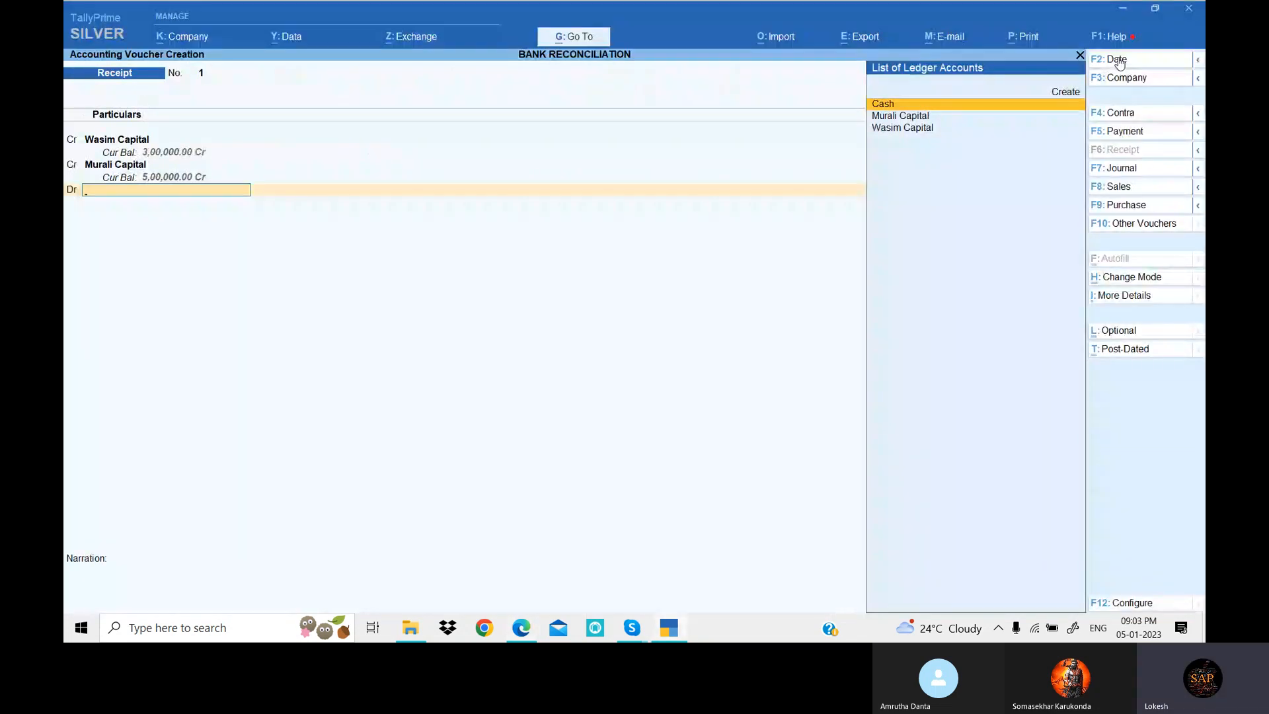
key("alt+c")
type("U")
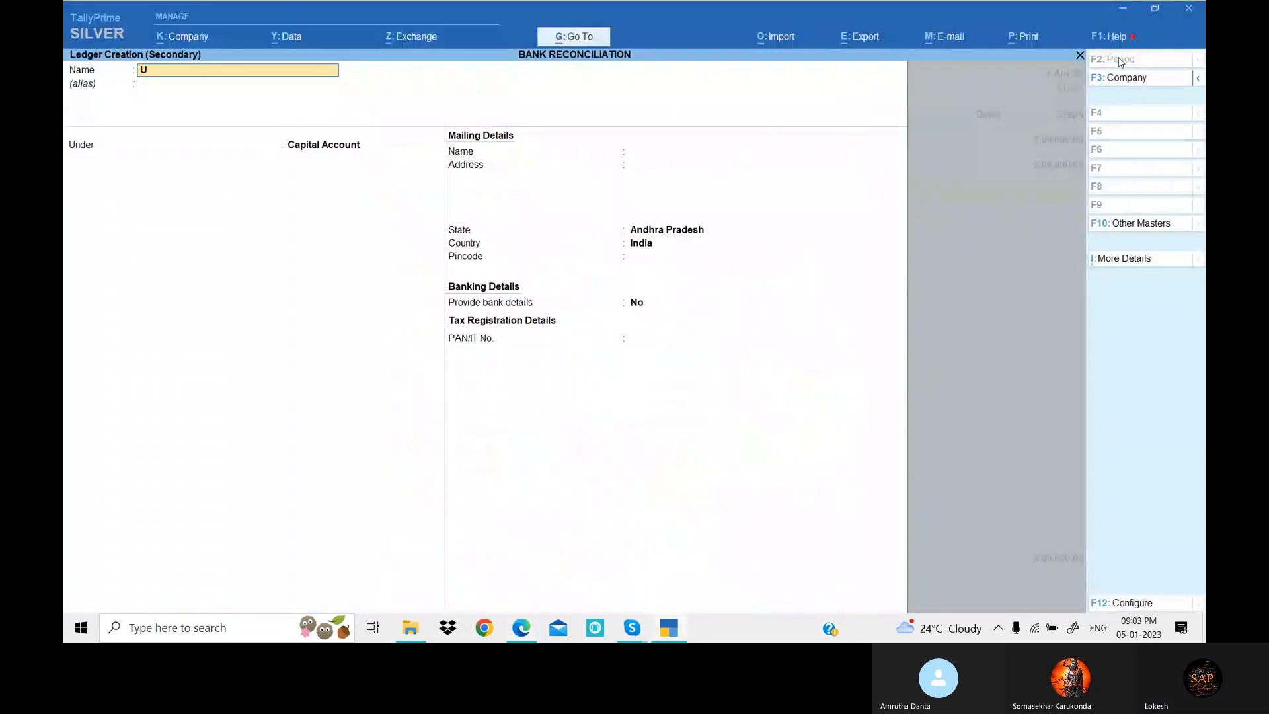
type("nion Bank")
key("Return")
key("Return")
type("ba")
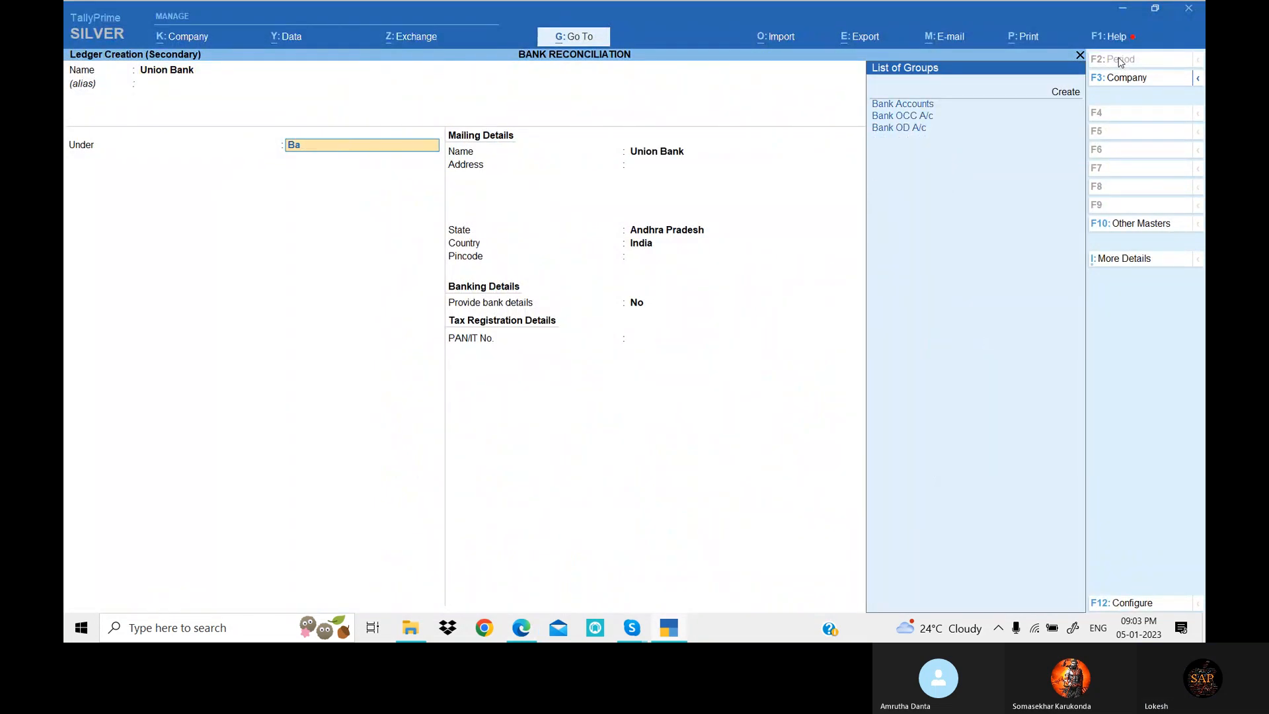
key("Return")
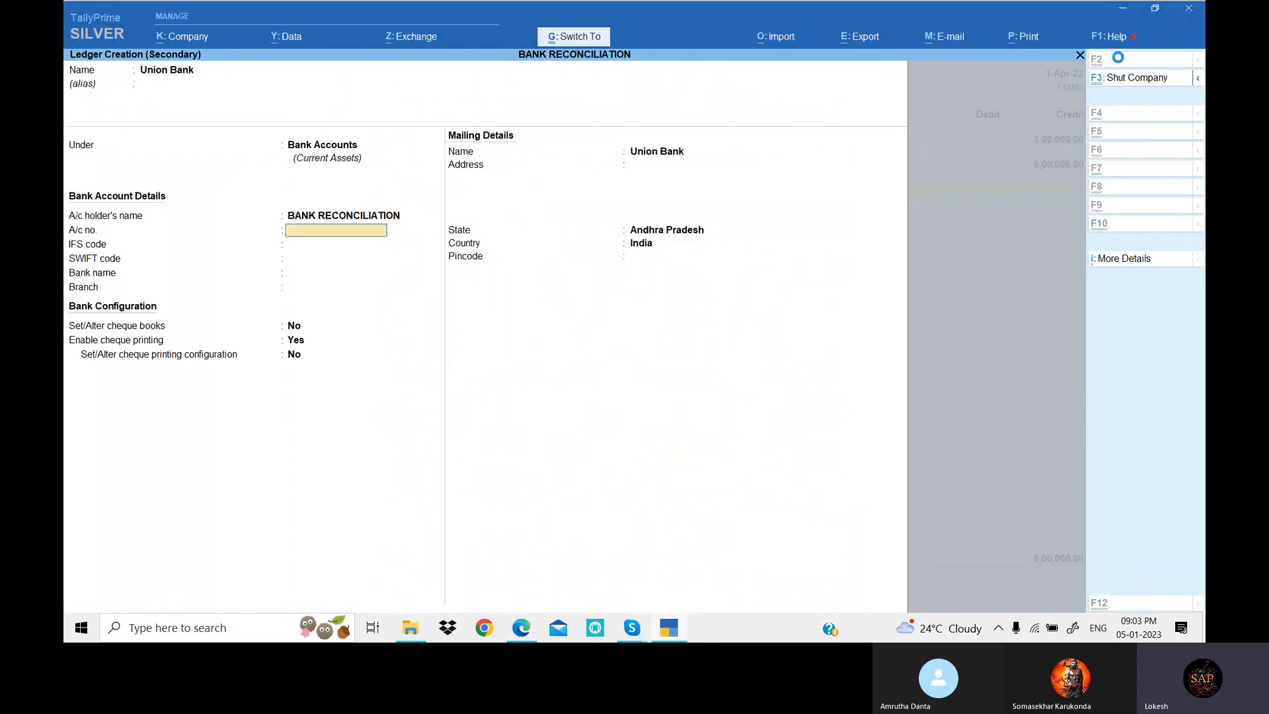
key("ctrl+a")
Debit Union Bank with 8,00,000, keep the default Cheque/DD bank allocation and save the capital receipt without narration.
key("Return")
key("Return")
key("Return")
key("Return")
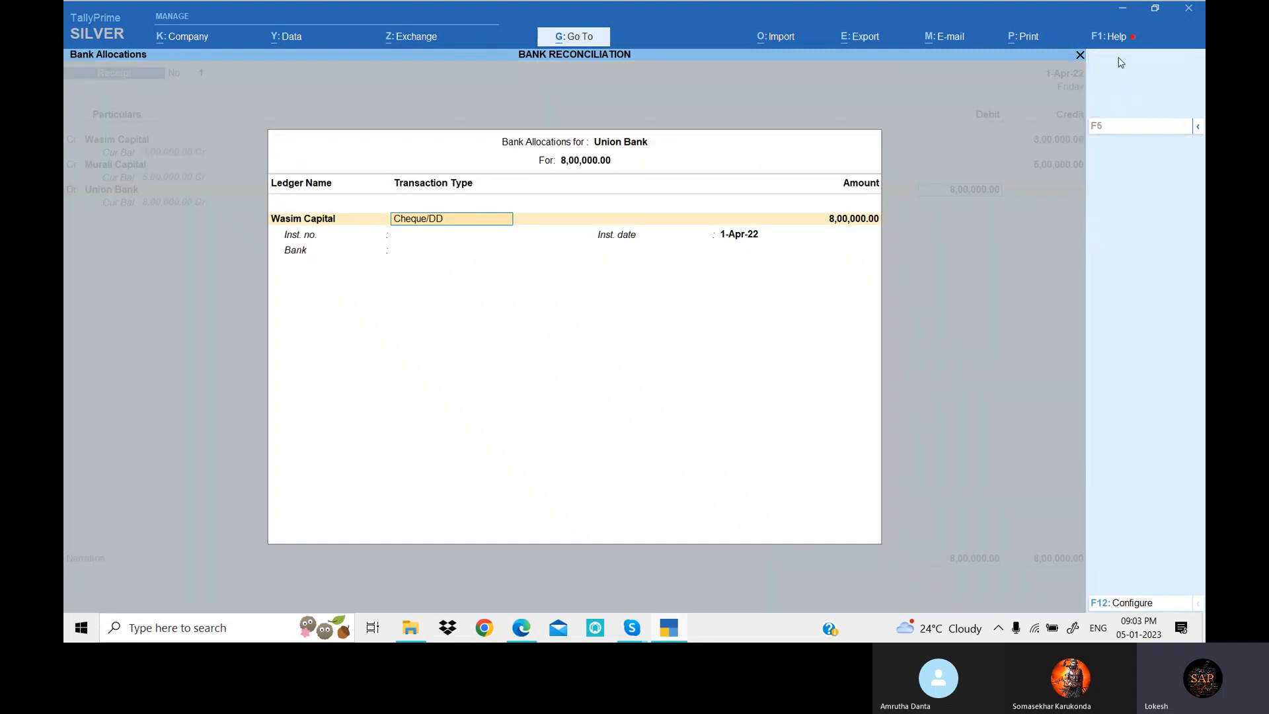
key("Return")
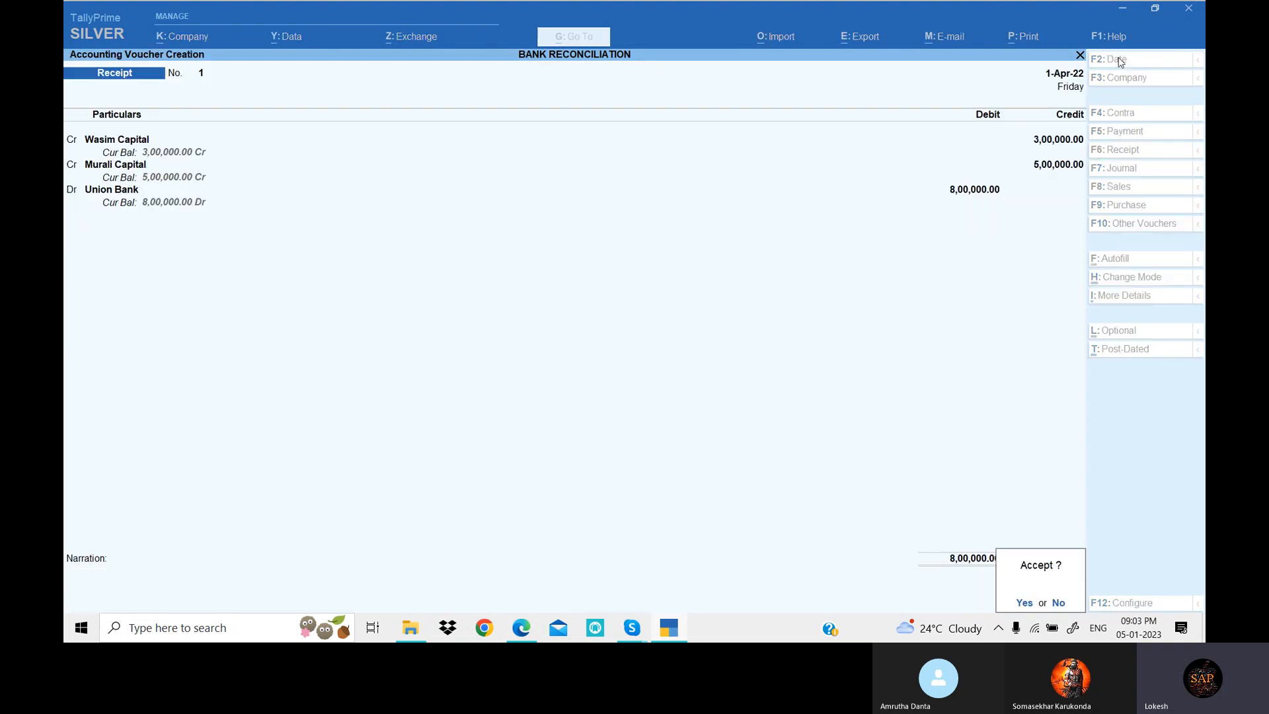
key("Return")
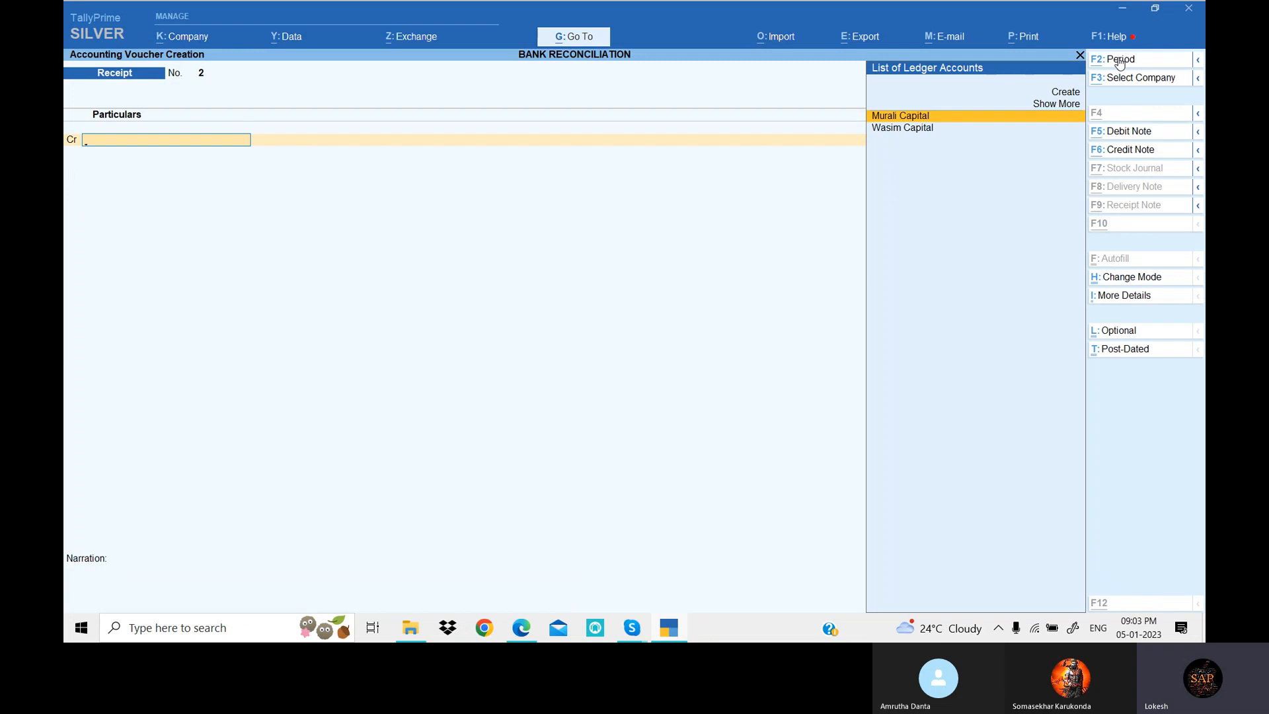
Check the second transaction in the PDF and start a Payment voucher dated 2-4.
key("alt+Tab")
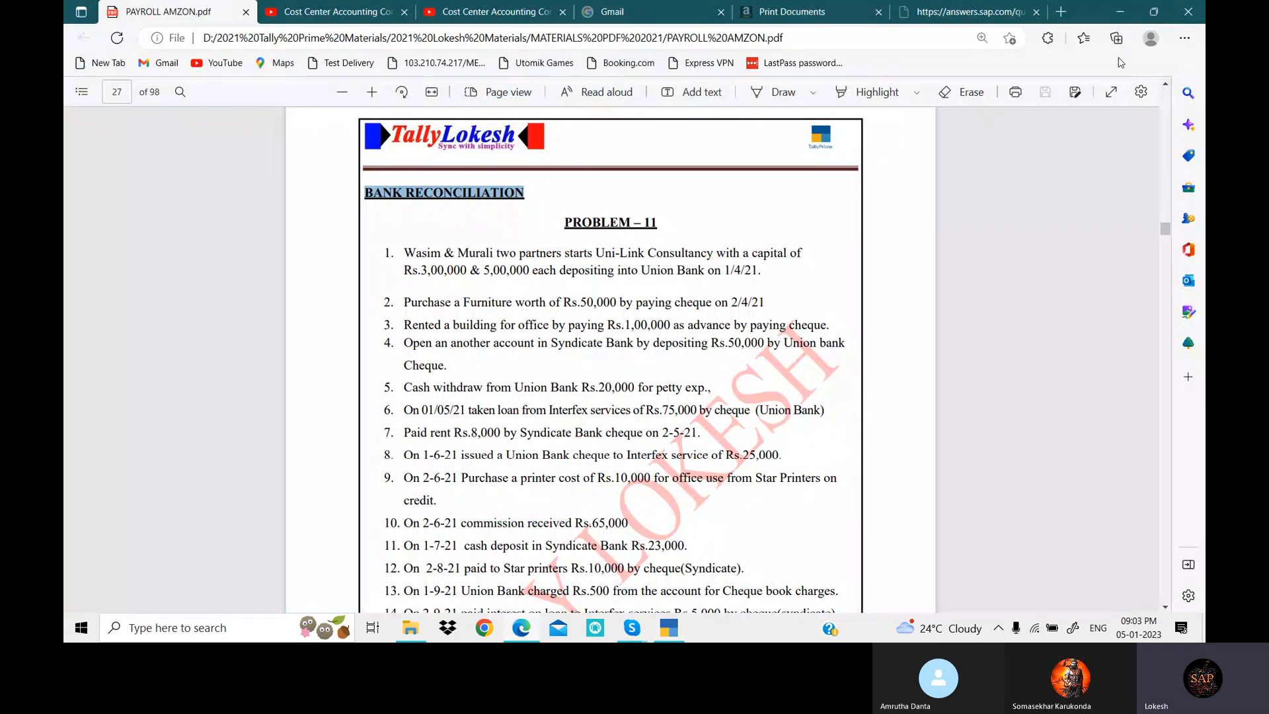
key("alt+Tab")
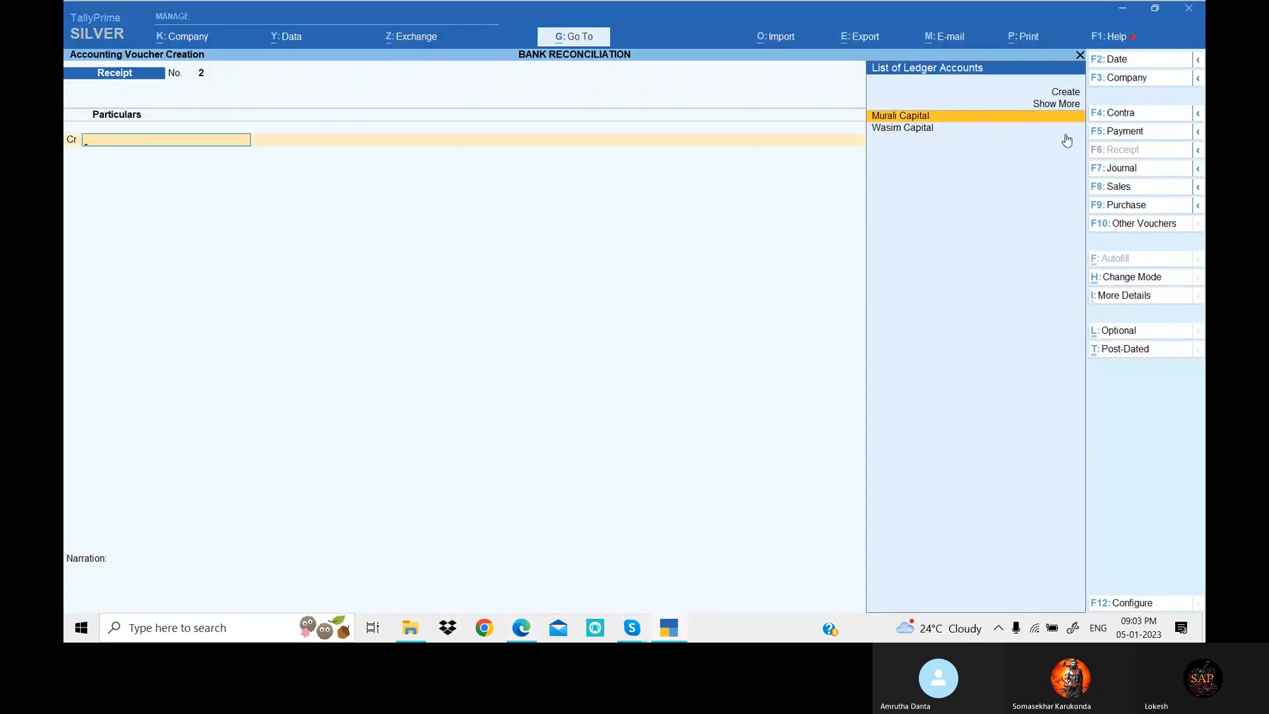
left_click(1119, 136)
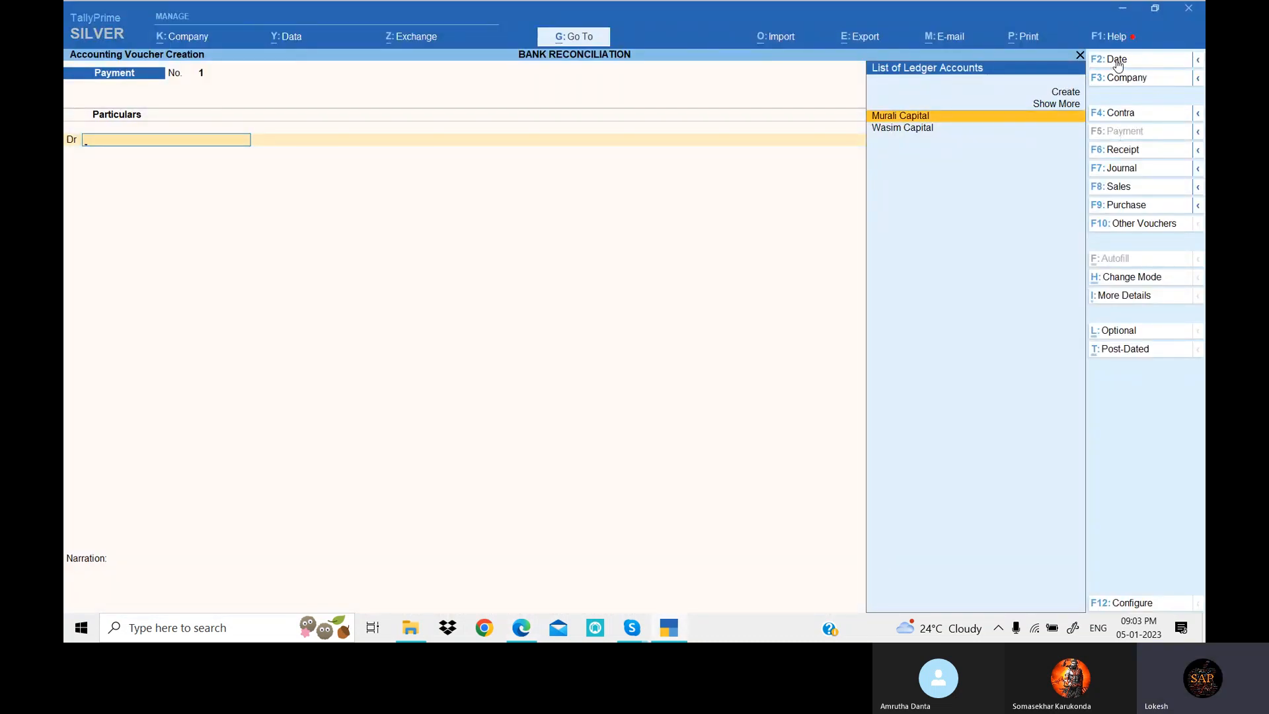
left_click(1116, 61)
type("2-4")
key("Return")
Create a Furniture ledger under Fixed Assets for the payment's debit line, keeping the other details at their defaults.
key("alt+c")
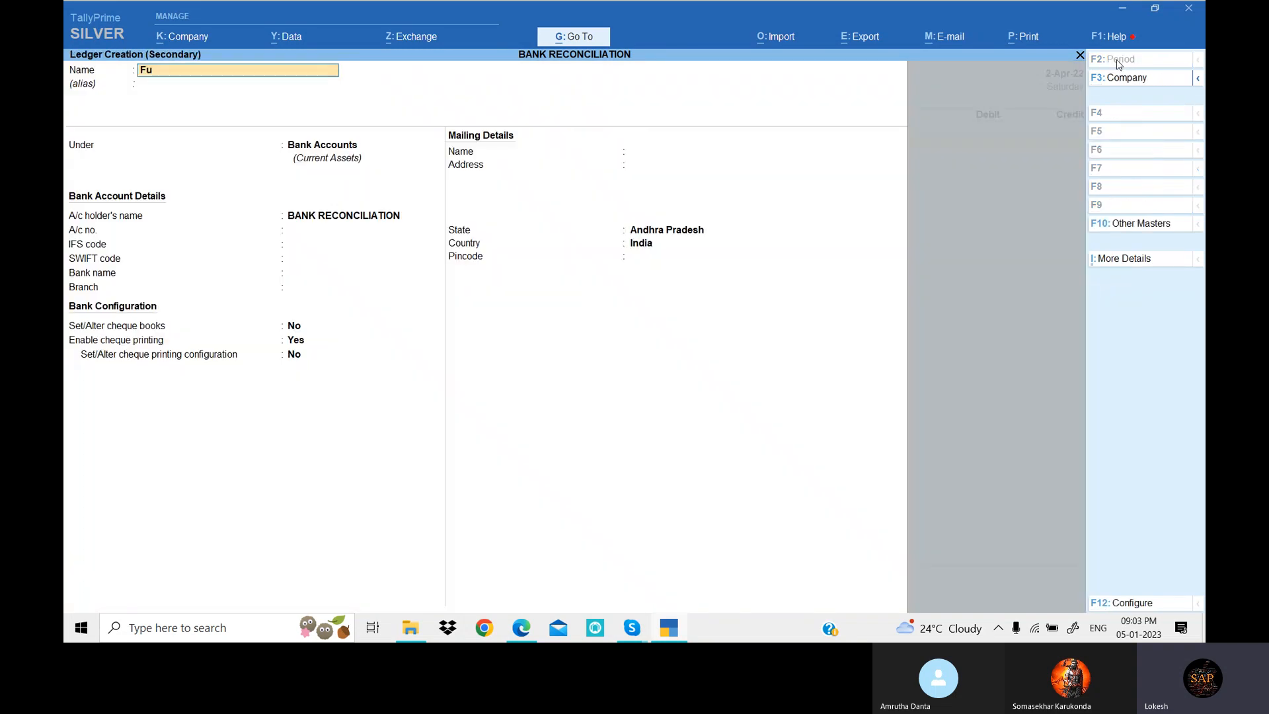
type("Furniture")
key("Return")
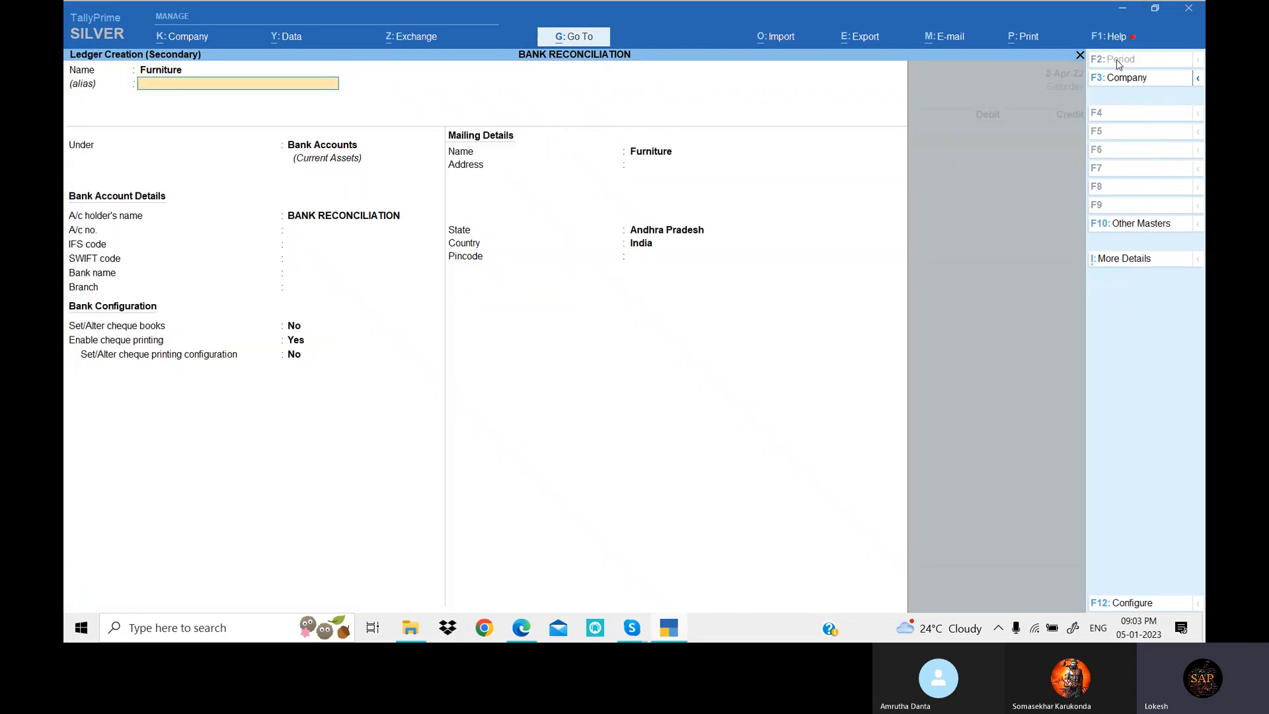
key("Return")
type("f")
key("Return")
key("ctrl")
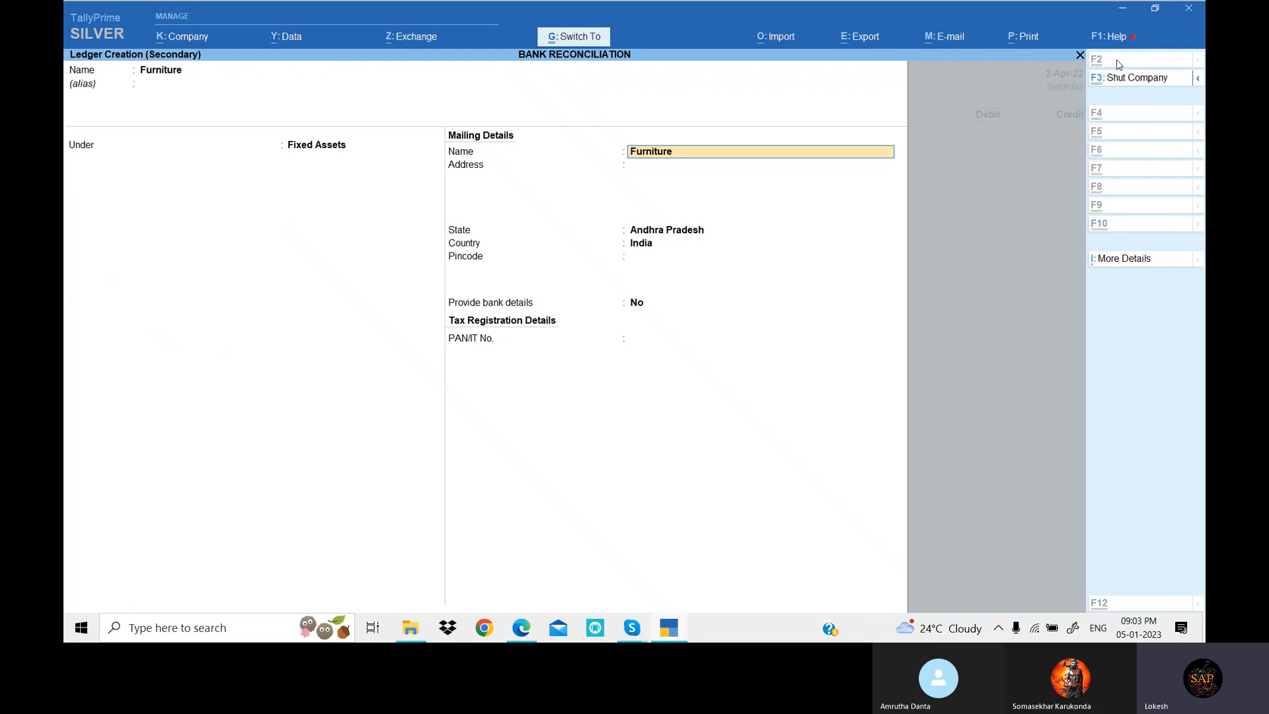
key("ctrl+a")
Check the furniture's cost in the PDF and debit the Furniture ledger with 50000.
key("alt+Tab")
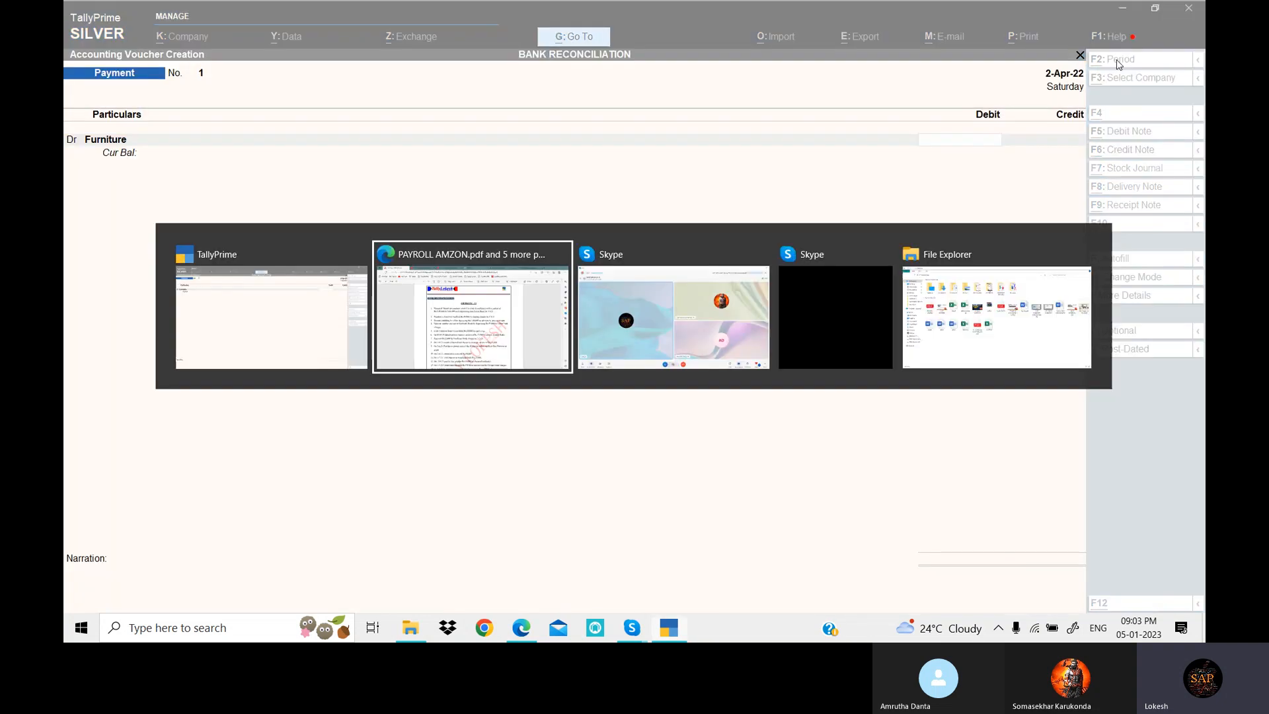
key("alt+Tab")
type("50000")
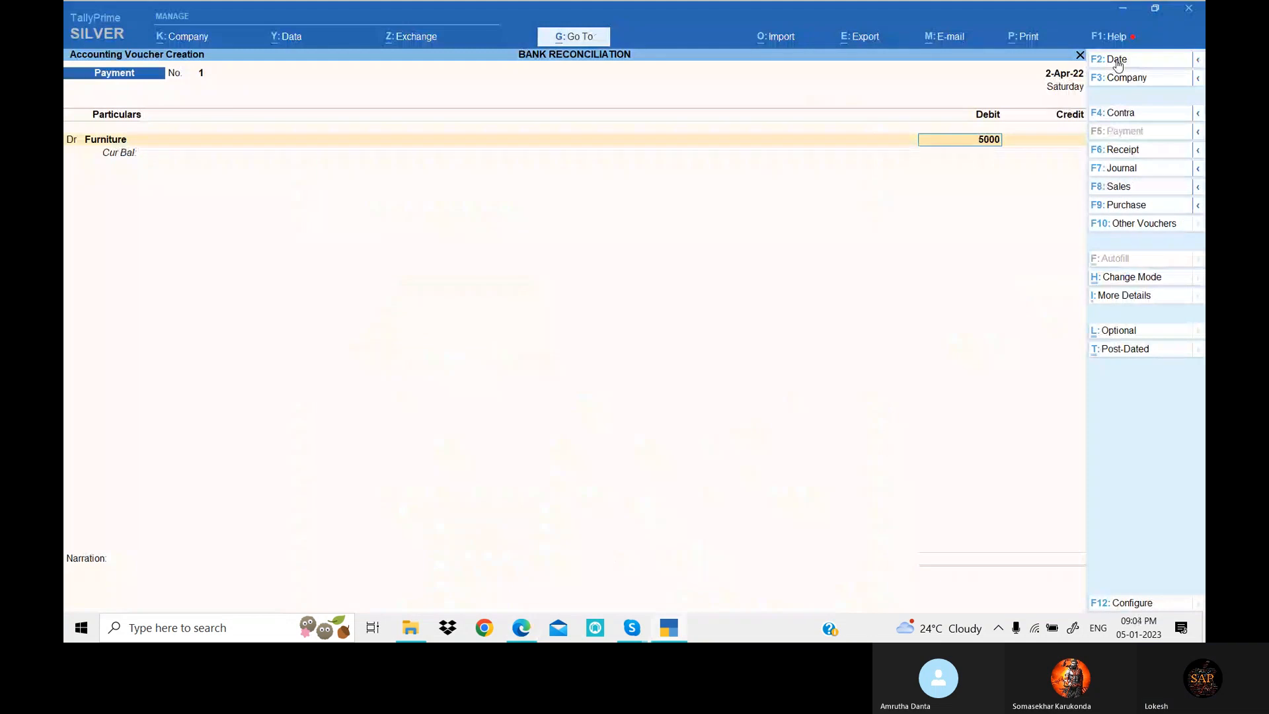
key("Return")
Check how the furniture was paid for in the PDF and choose Union Bank as the credit ledger.
key("alt+Tab")
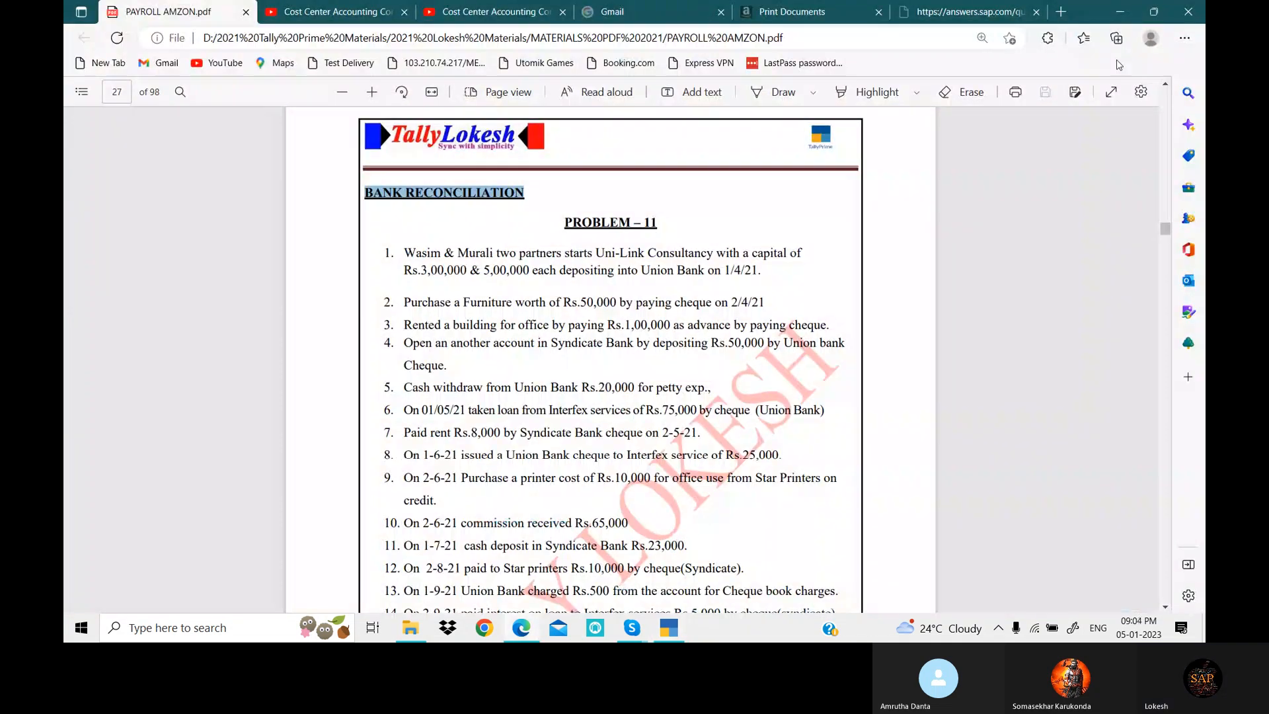
key("alt+Tab")
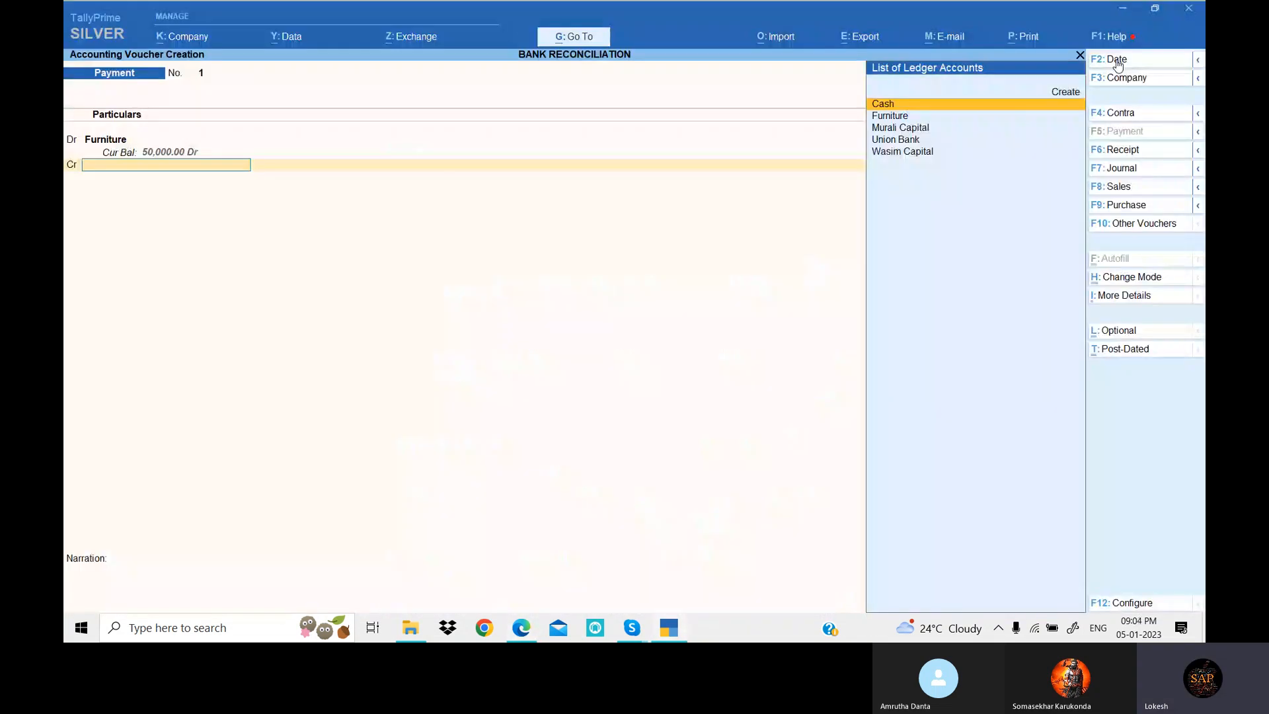
key("Down")
key("Down")
key("Down")
key("Return")
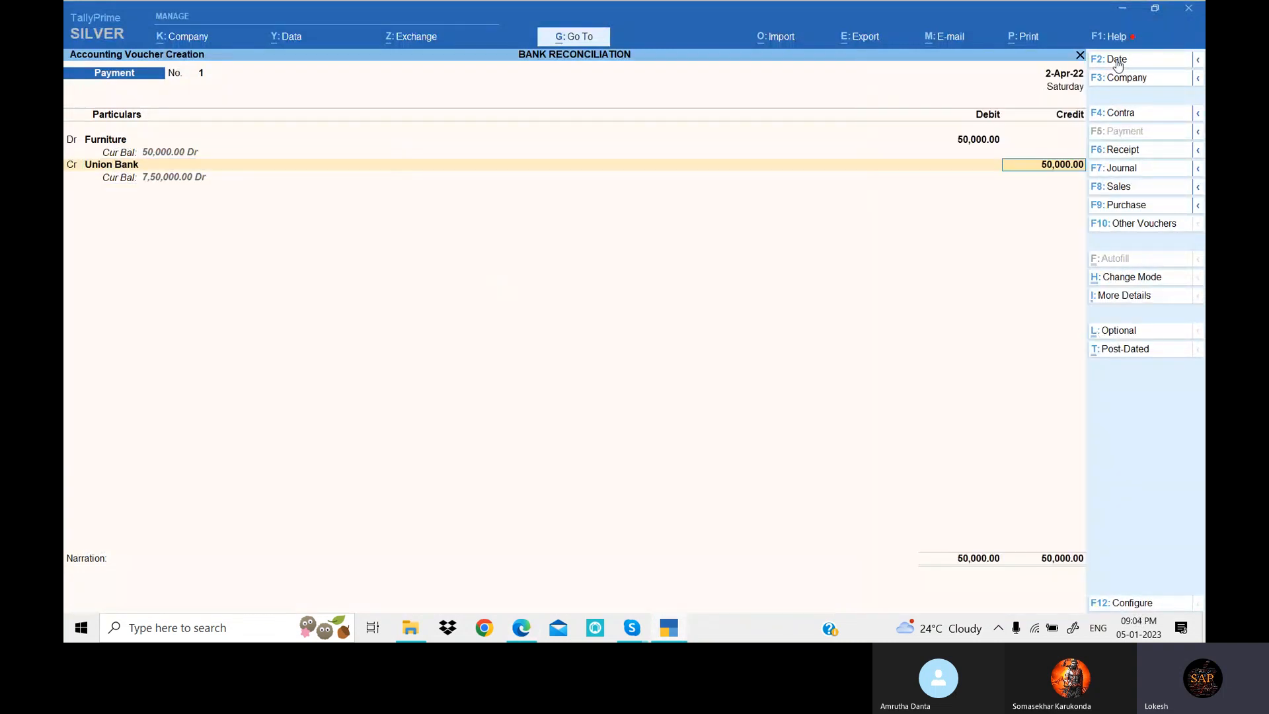
Accept the 50,000 credit and the default bank allocation, and save the furniture payment without narration.
key("Return")
key("Return")
key("Return")
key("Return")
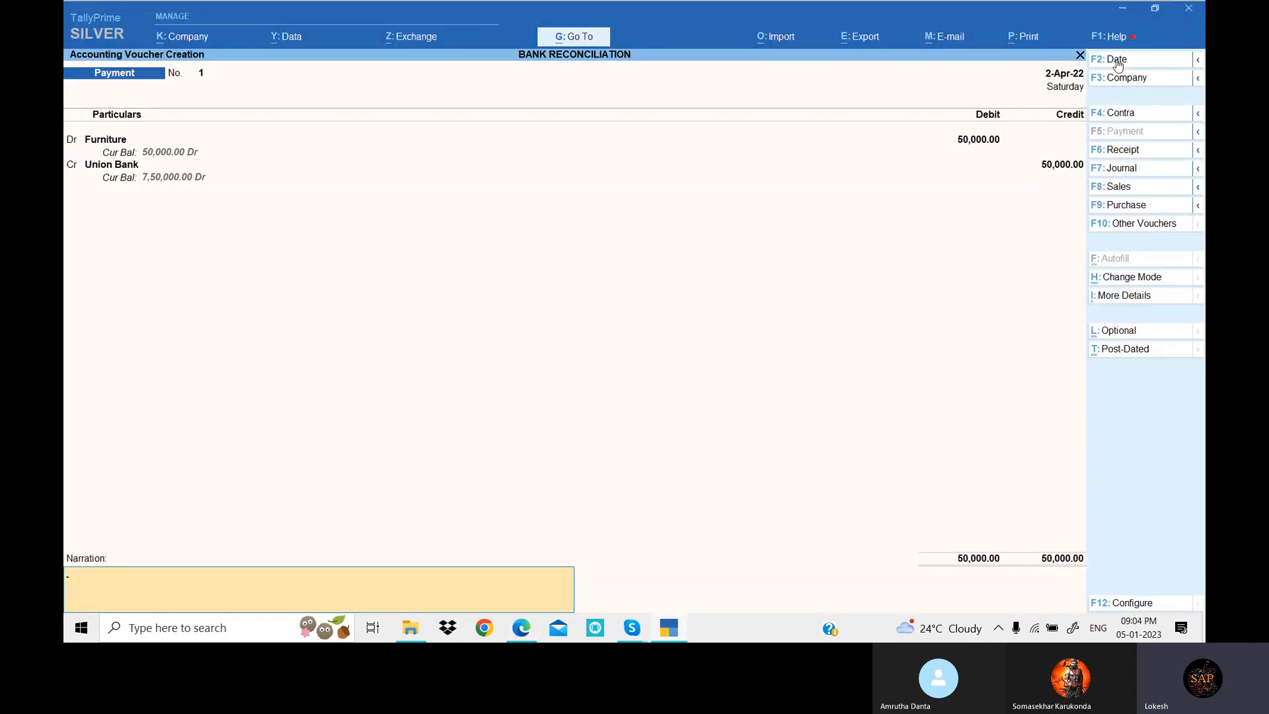
key("Return")
key("Return")
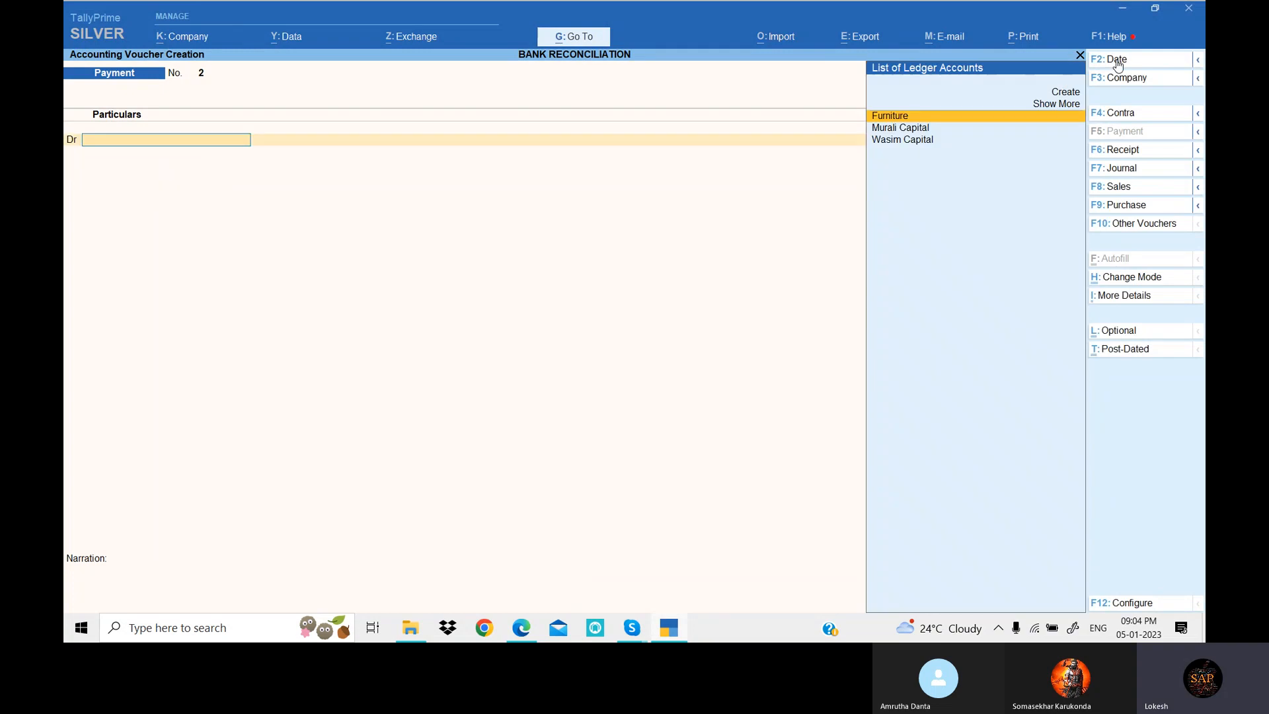
Check the third transaction in the PDF and create an Advance Rent ledger under Current Assets for the new payment's debit line.
key("alt+Tab")
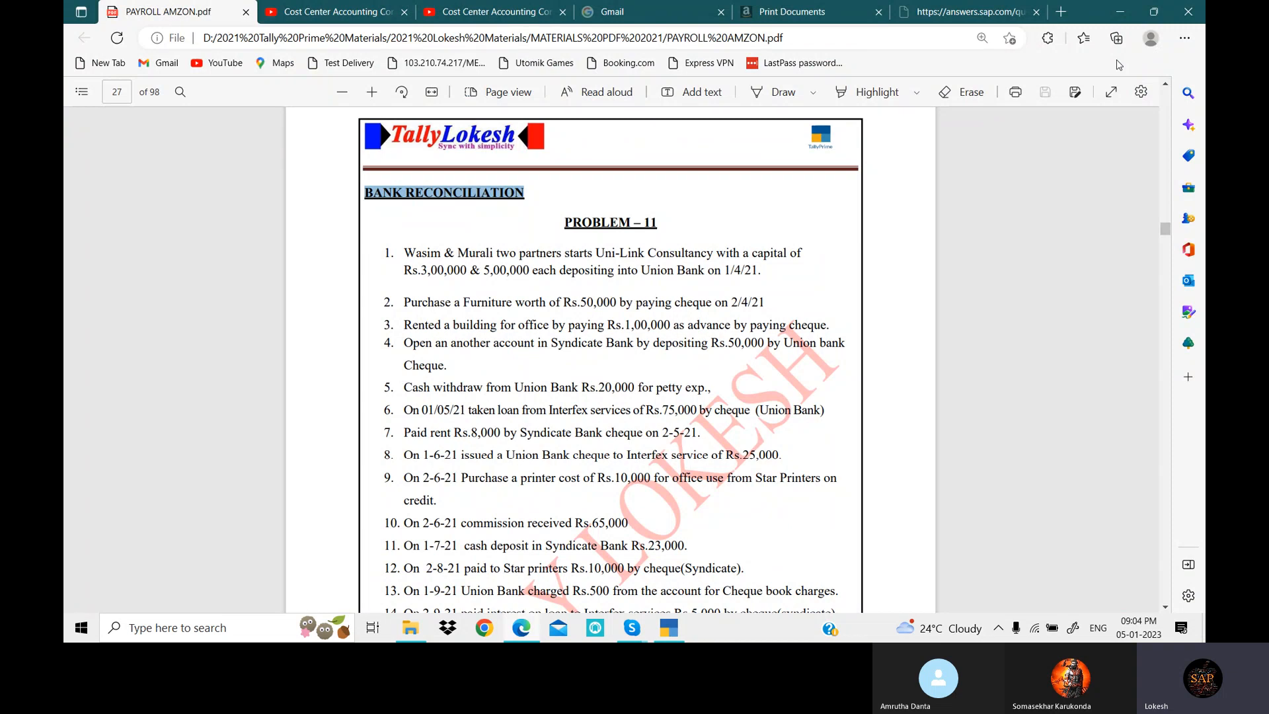
key("alt+Tab")
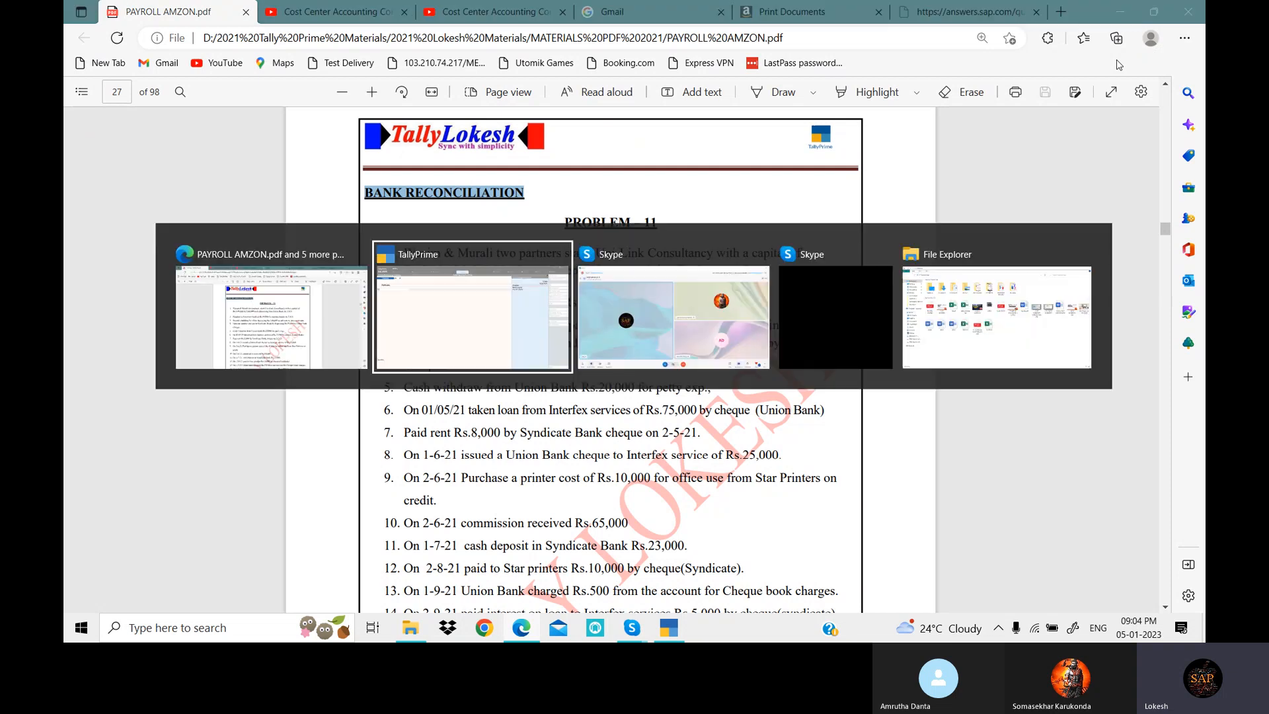
key("alt+c")
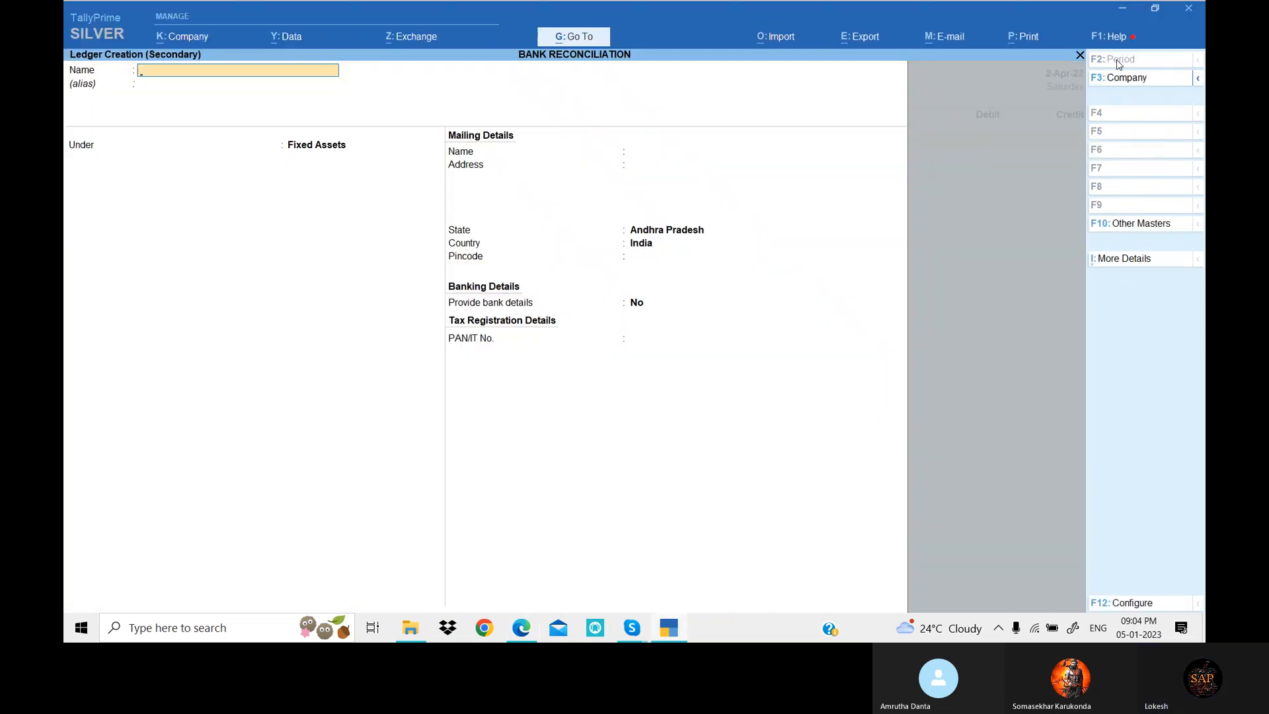
type("Advance R")
type("ent")
key("Return")
type("Cu")
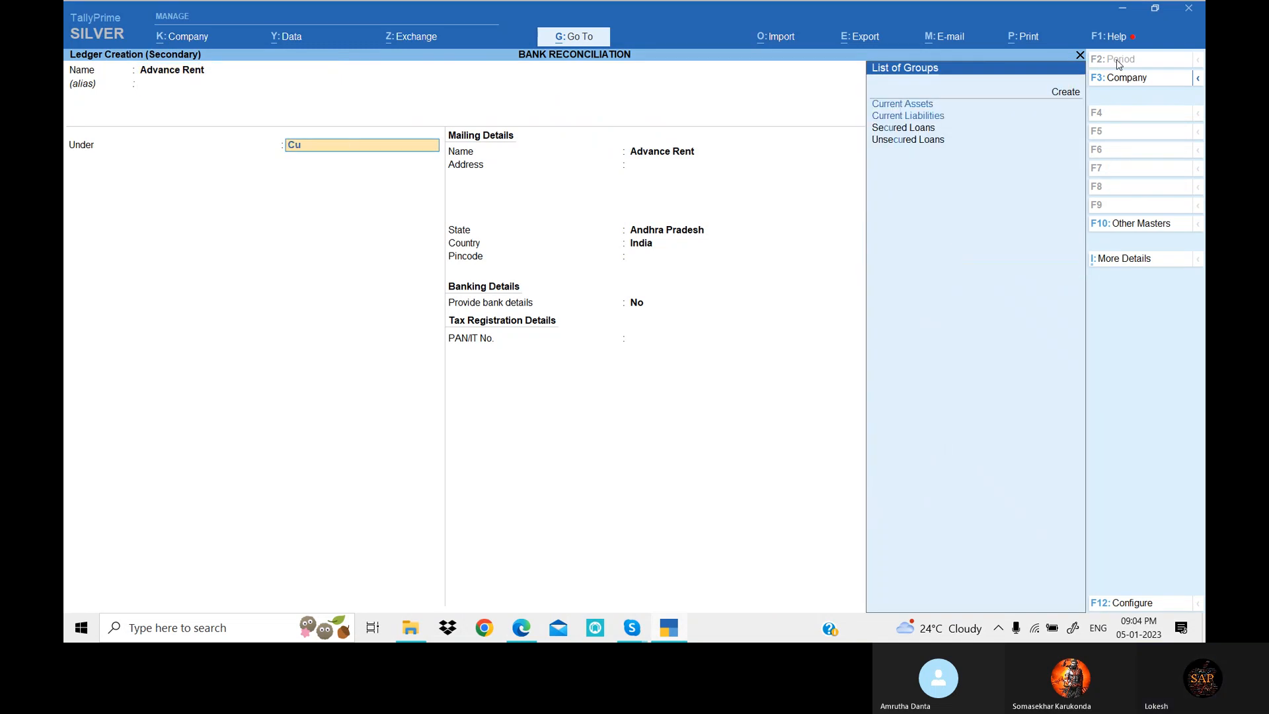
type("r")
key("Down")
key("Return")
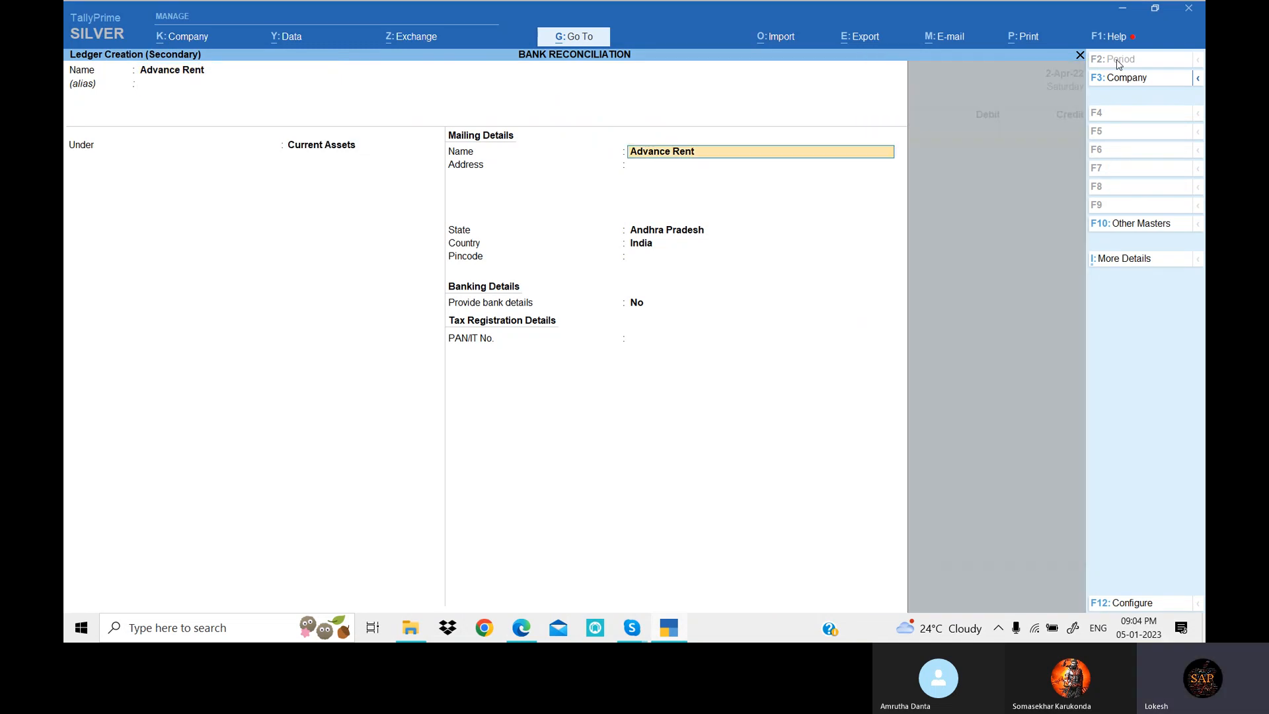
key("ctrl+a")
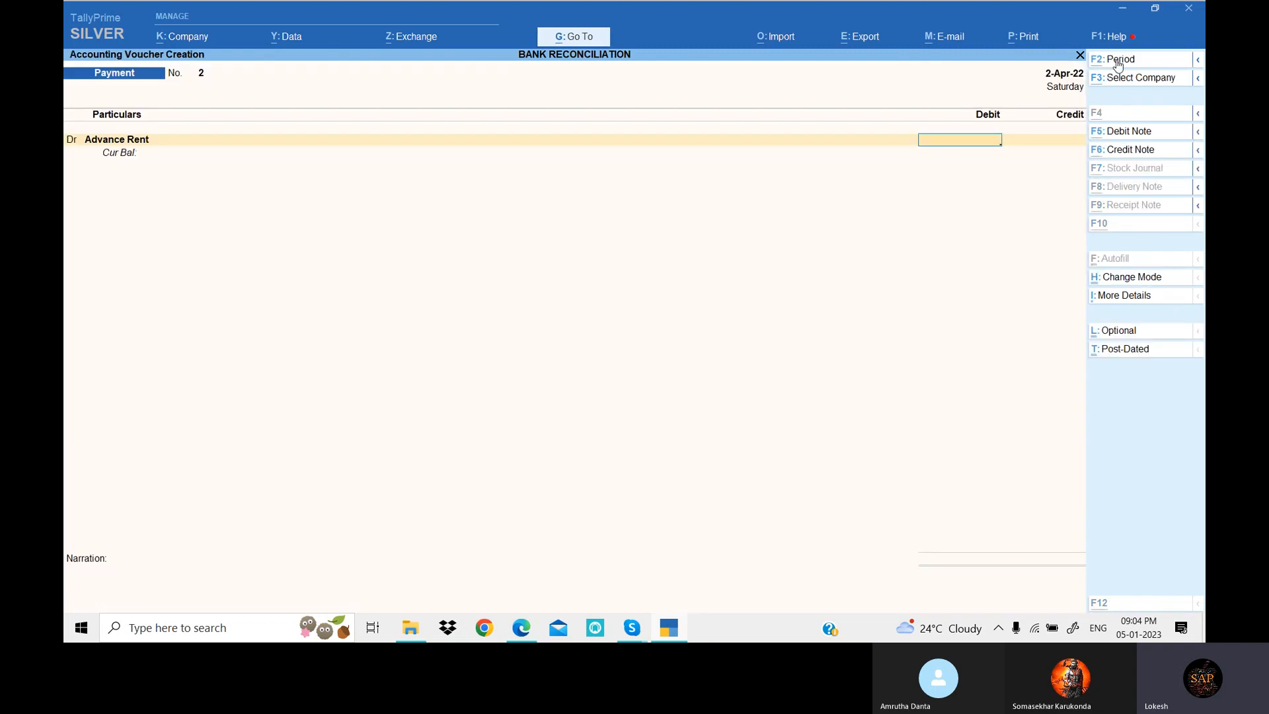
Check the rent advance in the PDF and debit the Advance Rent ledger with 100000.
key("alt+Tab")
key("alt+Tab")
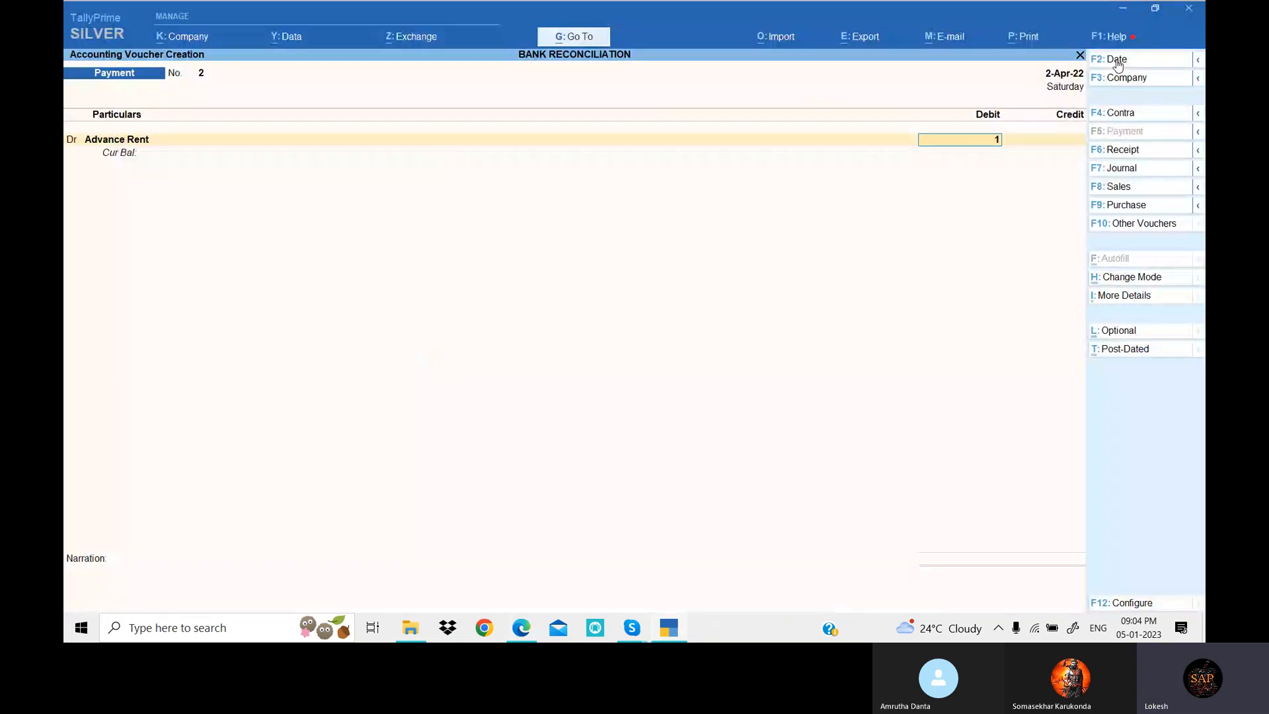
type("100000")
key("Return")
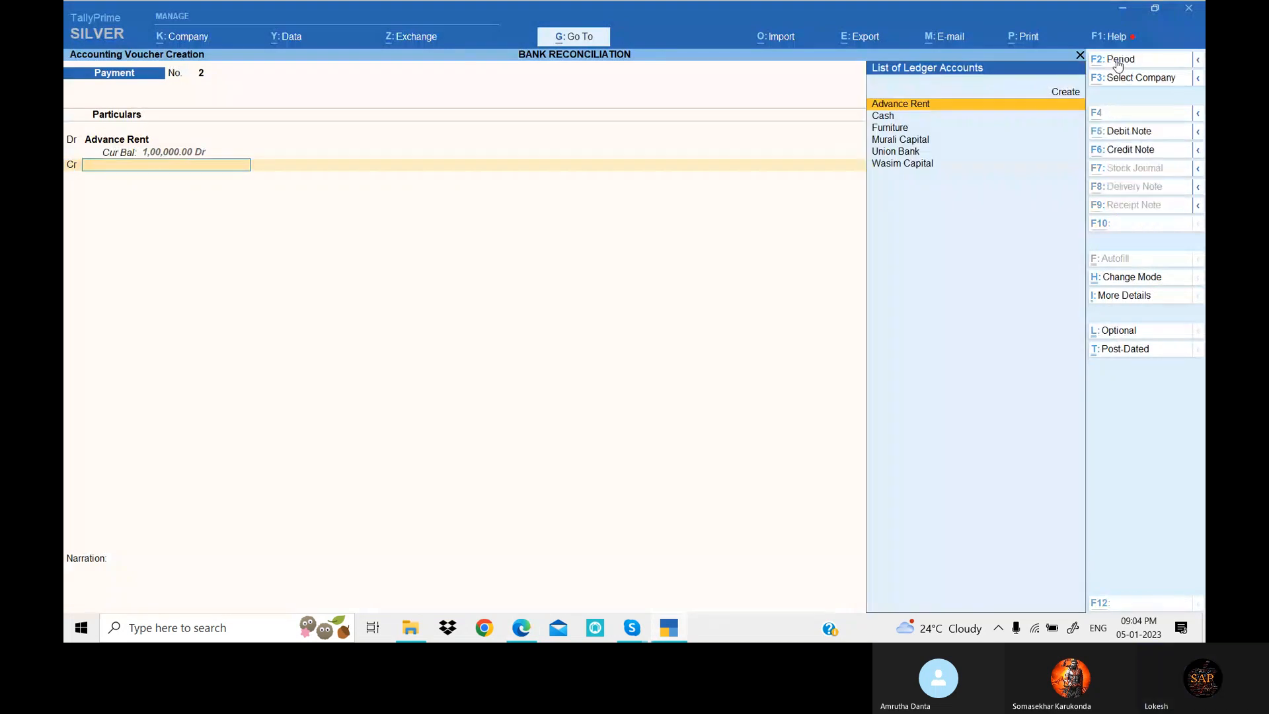
Check the rent advance's payment method in the PDF and choose Union Bank as the credit ledger.
key("alt+Tab")
key("alt+Tab")
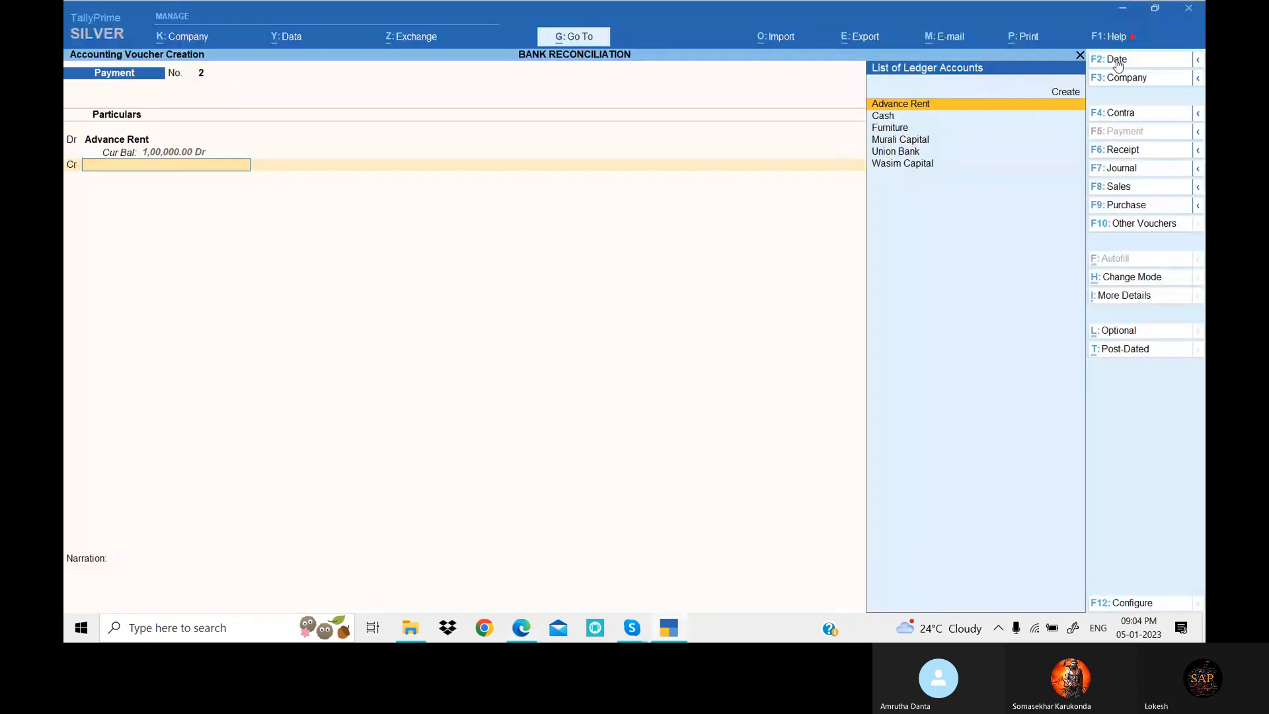
key("Down")
key("Down")
key("Down")
key("Down")
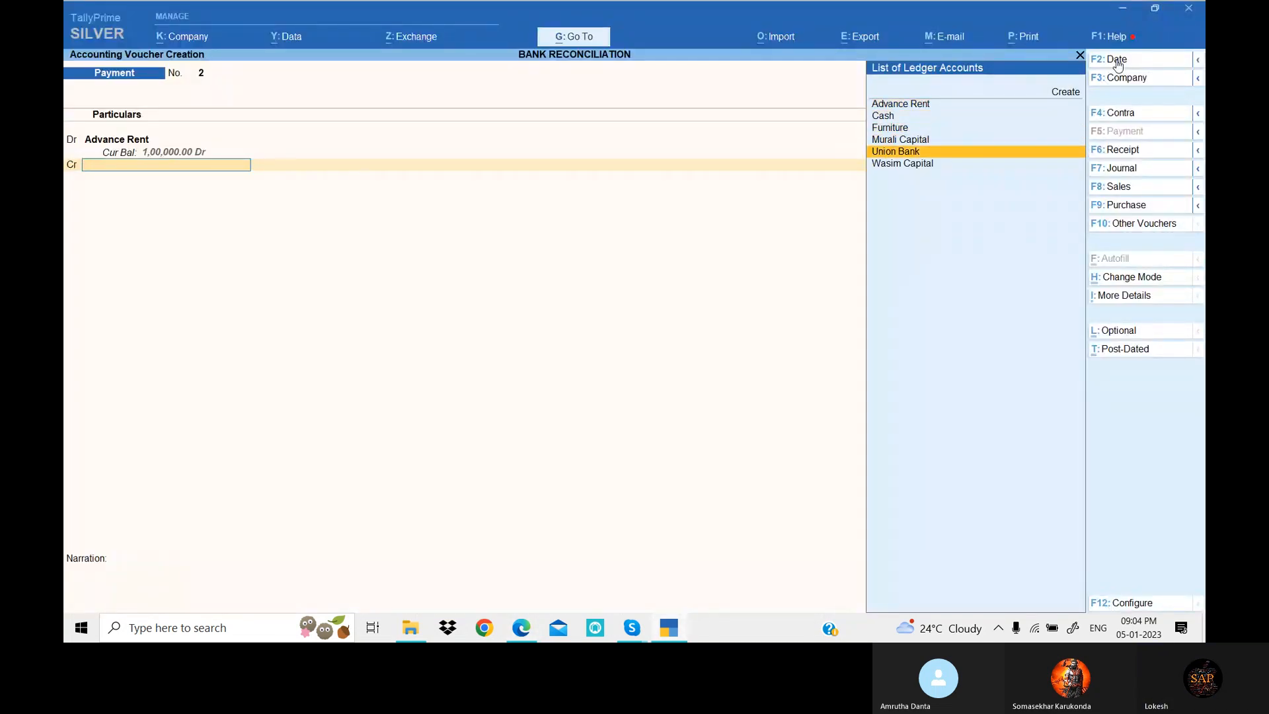
key("Return")
Accept the 1,00,000 credit and the default bank allocation, and save the advance rent payment without narration.
key("Return")
key("Return")
key("Return")
key("Return")
key("Return")
key("Return")
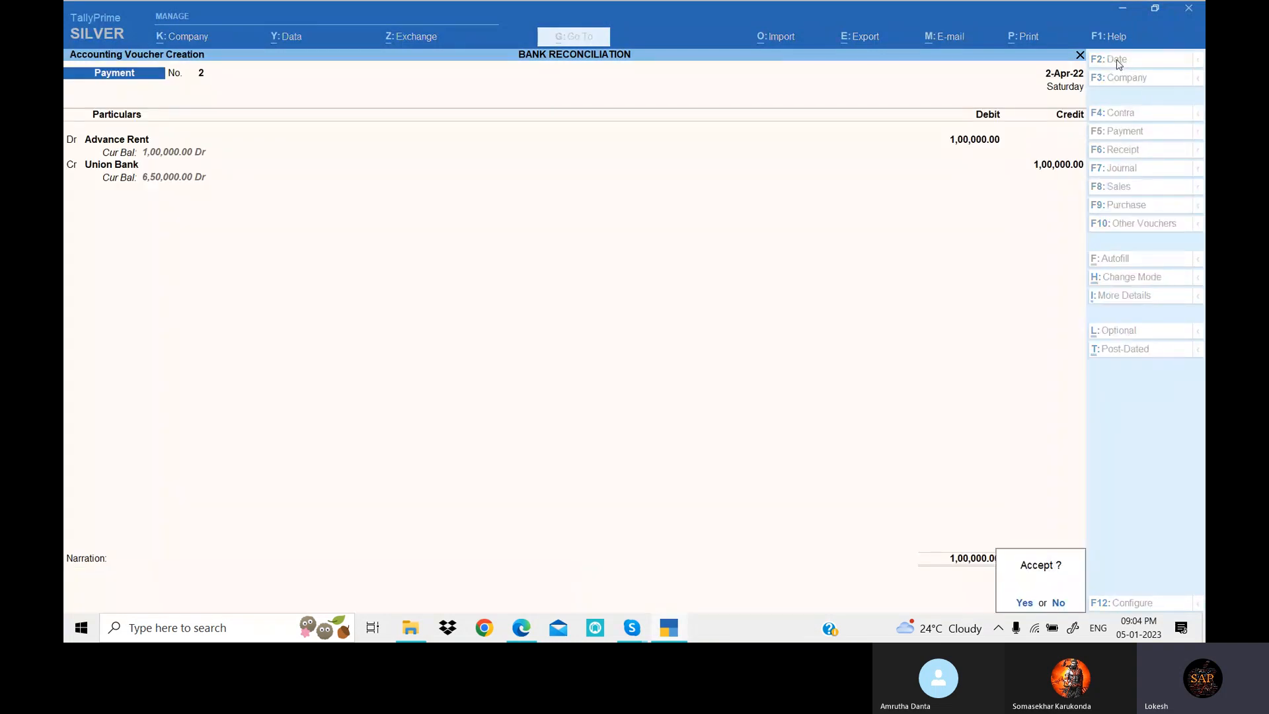
key("Return")
Check the fourth transaction in the PDF and start a contra voucher crediting Union Bank with 50000, accepting the default cheque allocation.
key("alt+Tab")
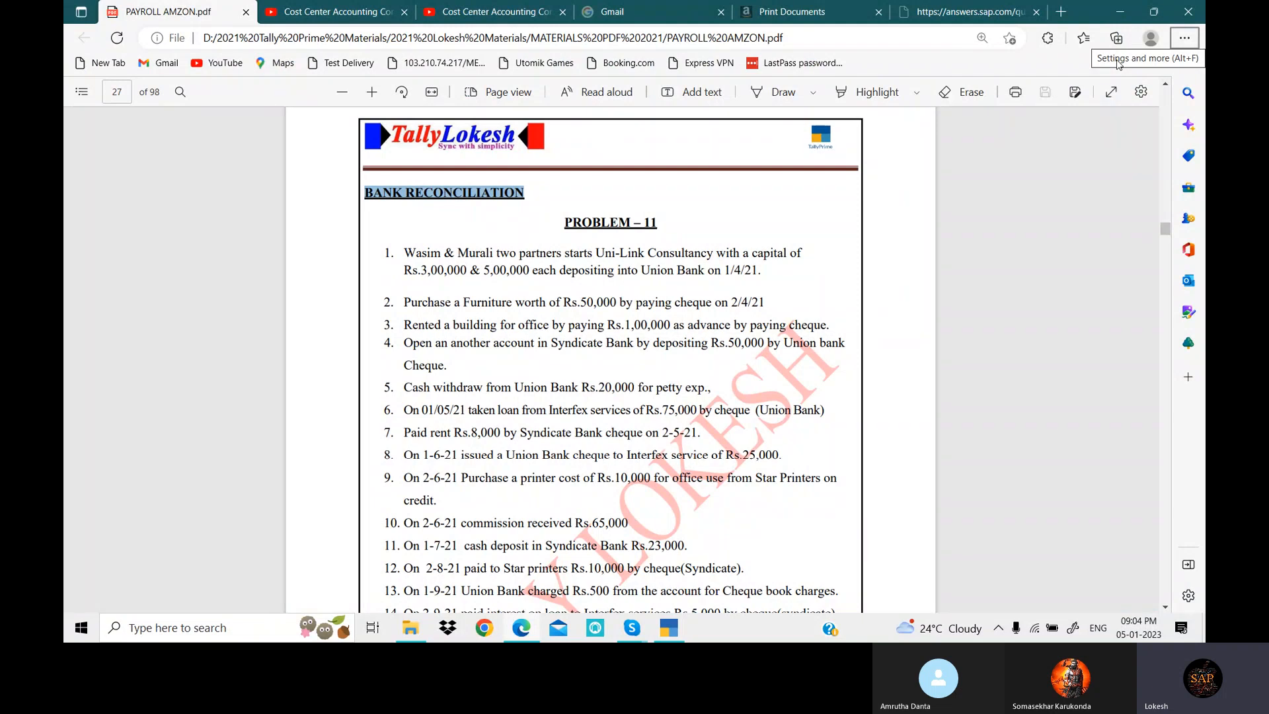
key("alt+Tab")
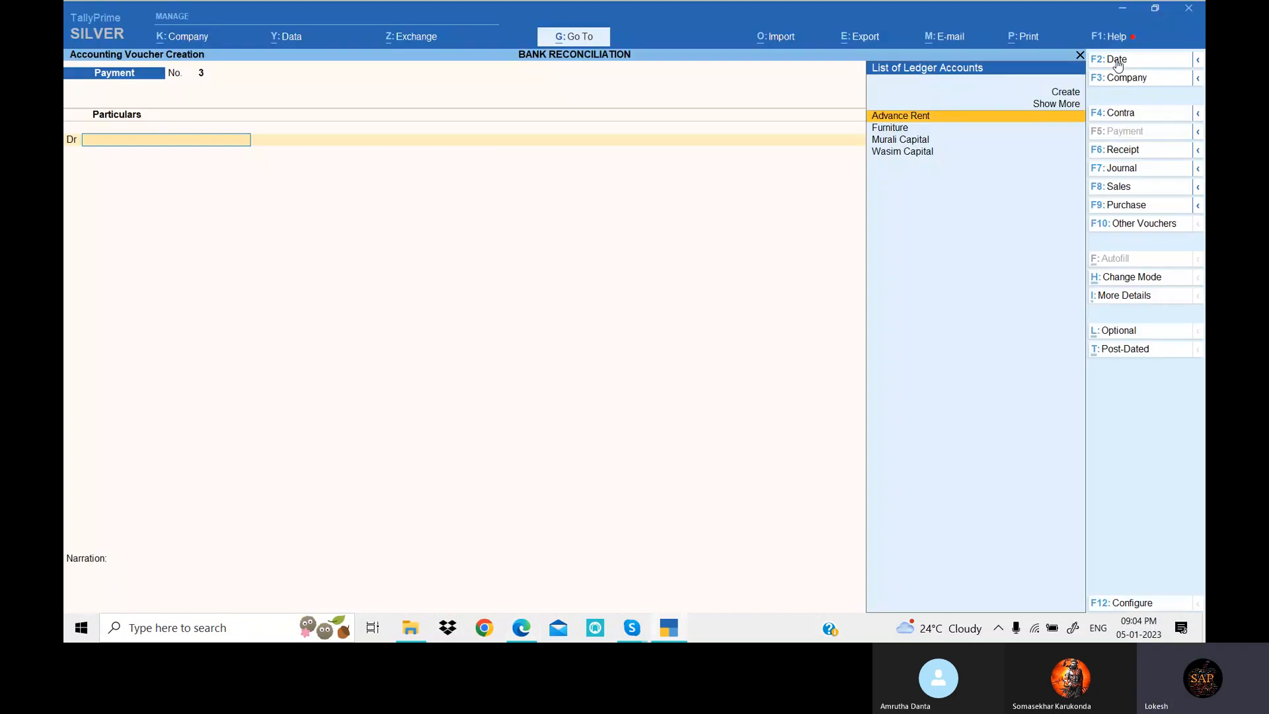
left_click(1149, 116)
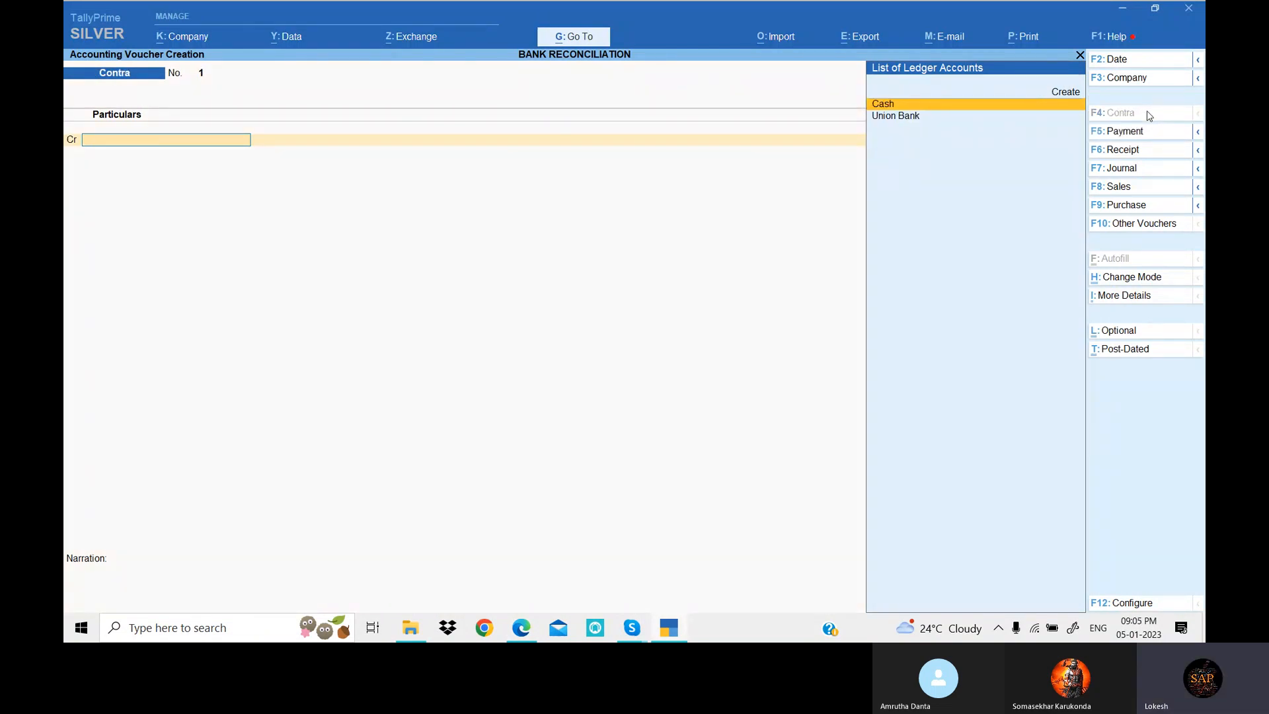
key("Down")
key("Return")
key("ctrl")
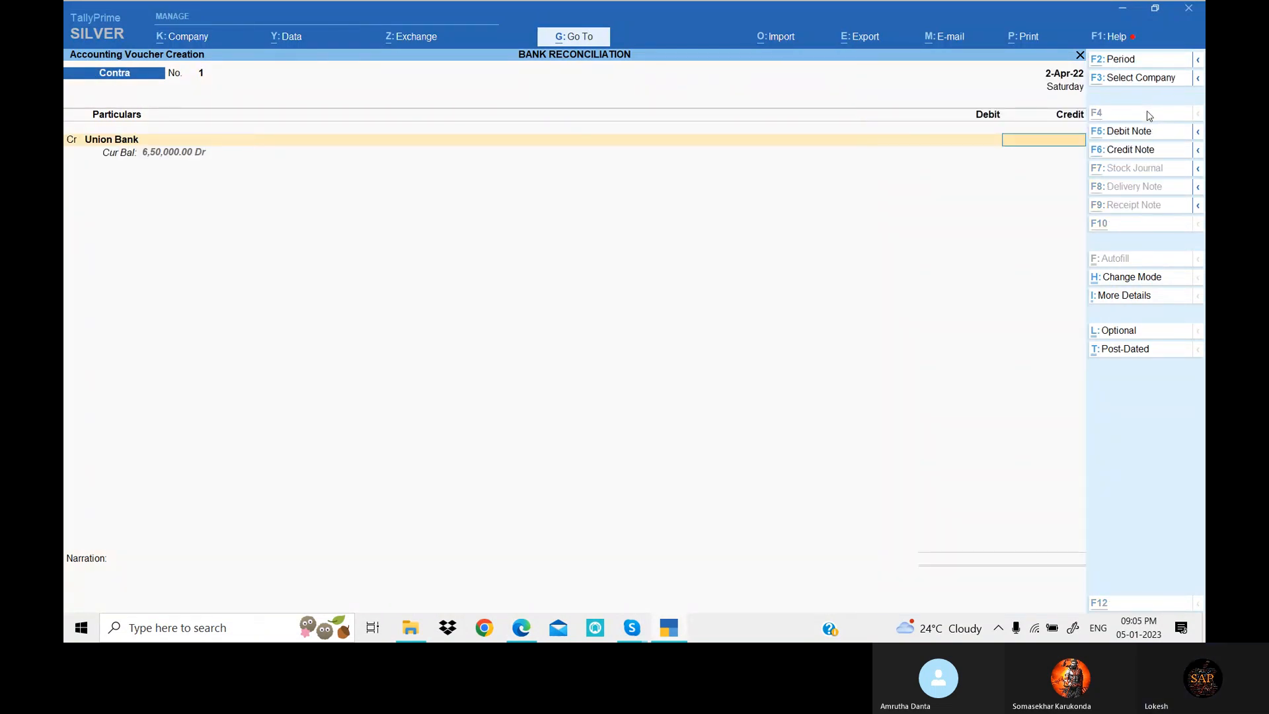
type("50000")
key("Return")
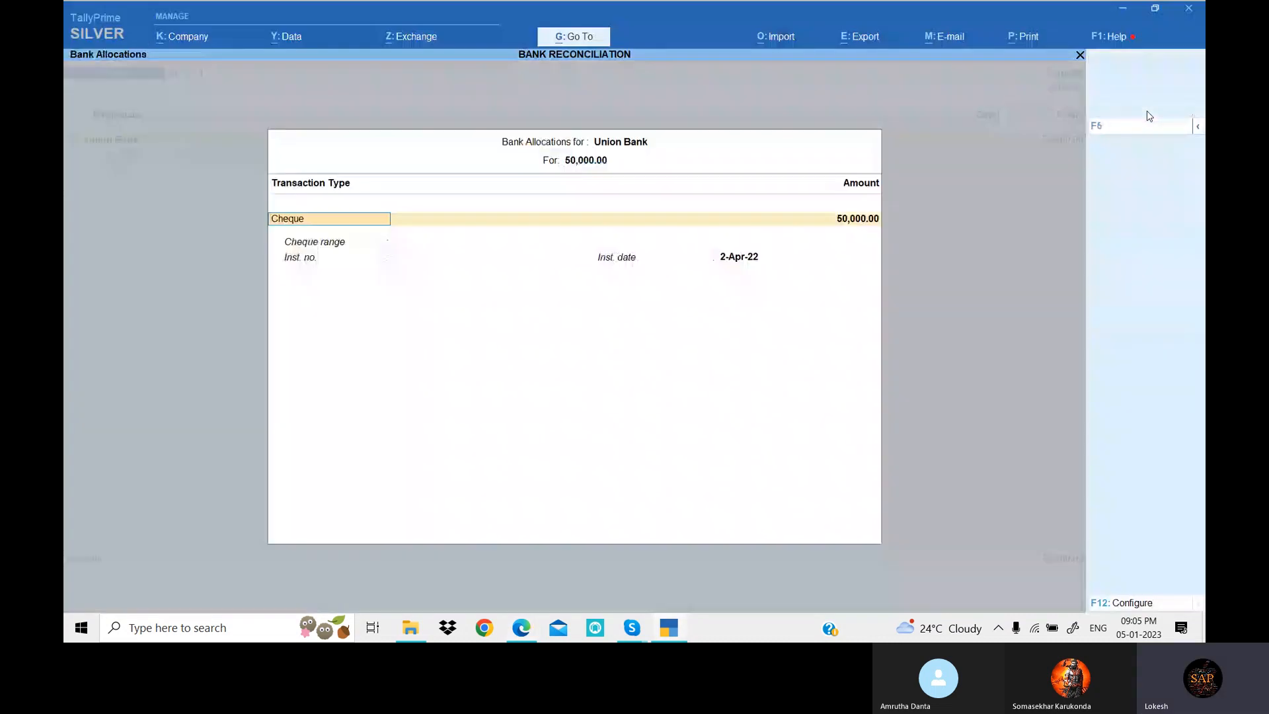
key("Return")
key("Return")
key("Return")
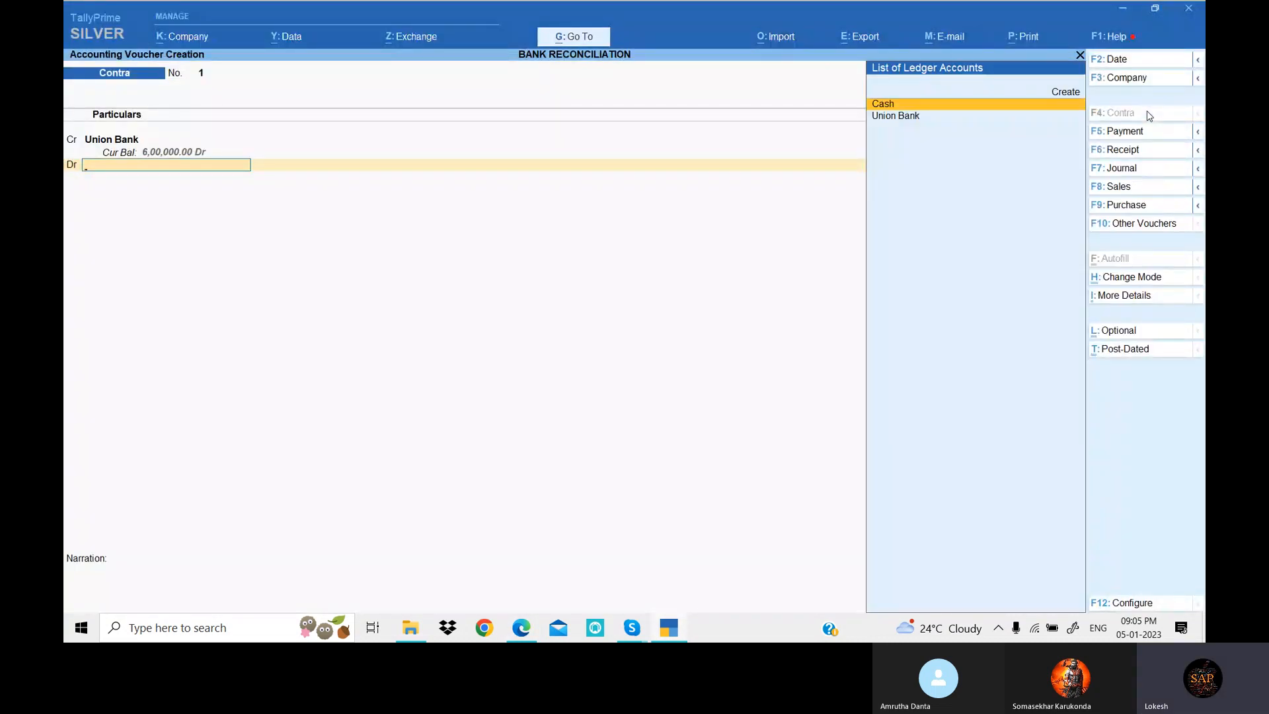
Create a Syndicate Bank ledger under Bank Accounts for the contra voucher's debit line, leaving the bank account details at their defaults.
key("alt+c")
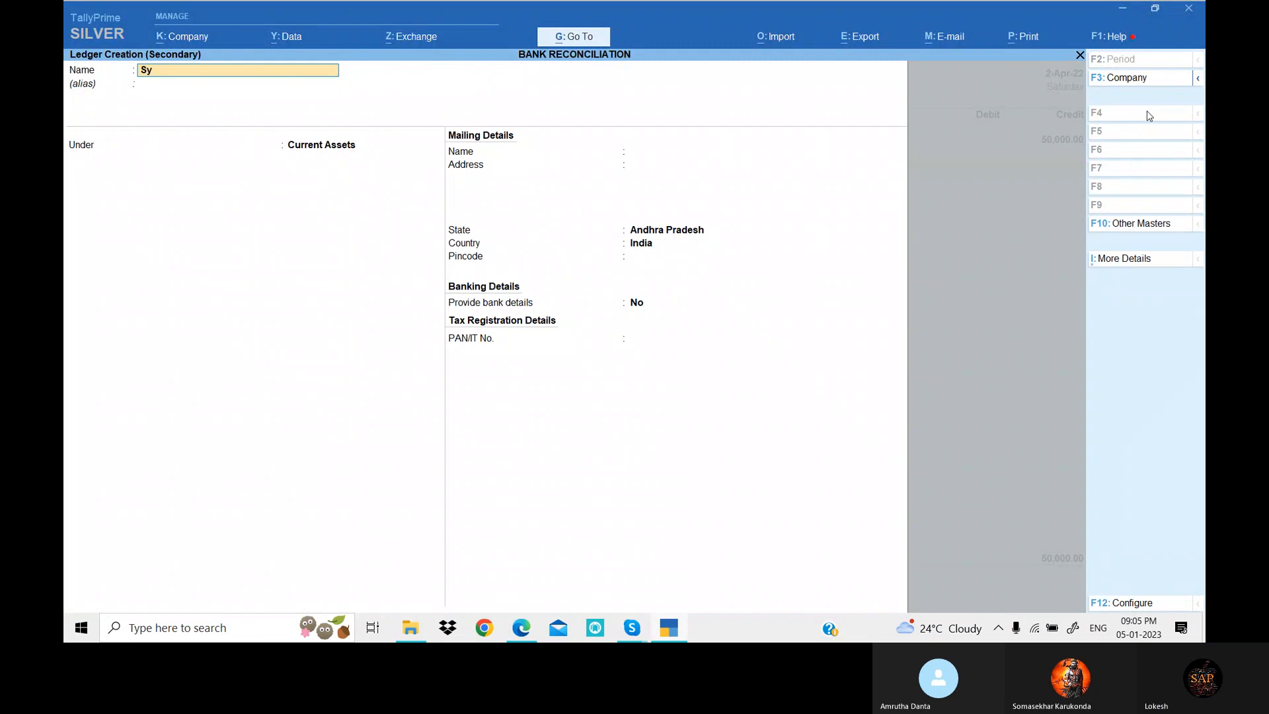
type("Syndicate Bank")
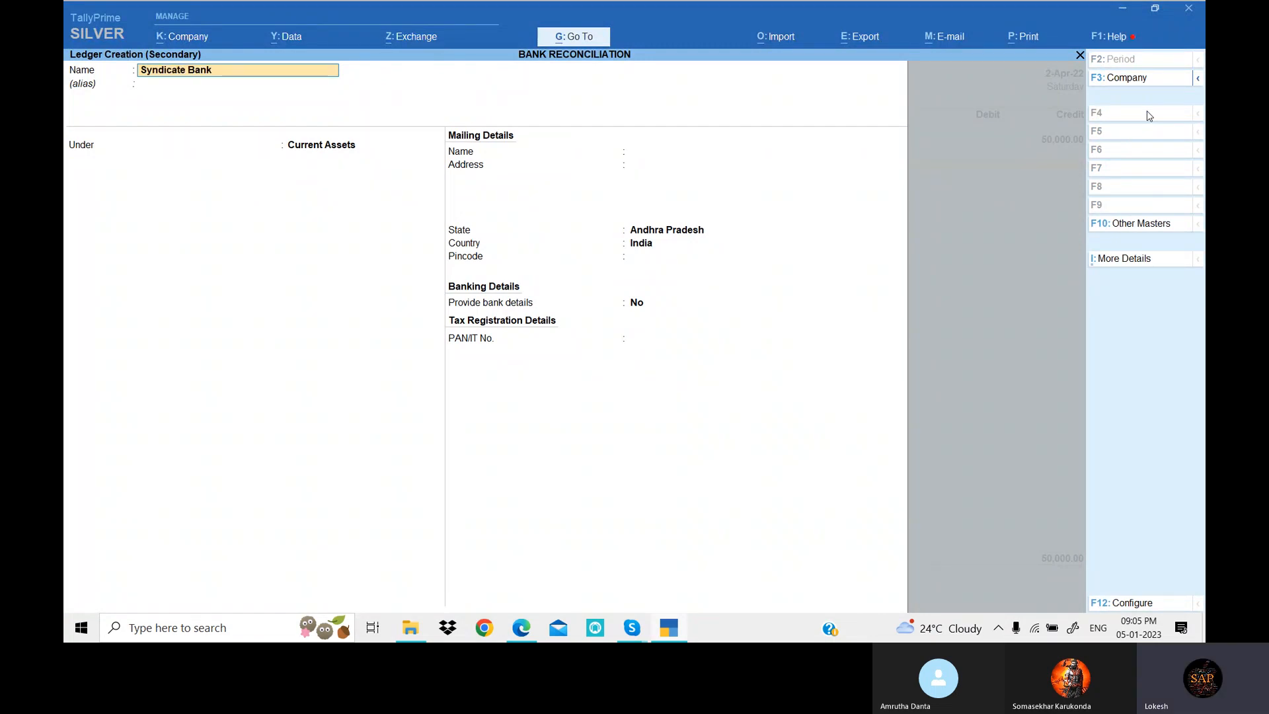
key("Return")
type("Ba")
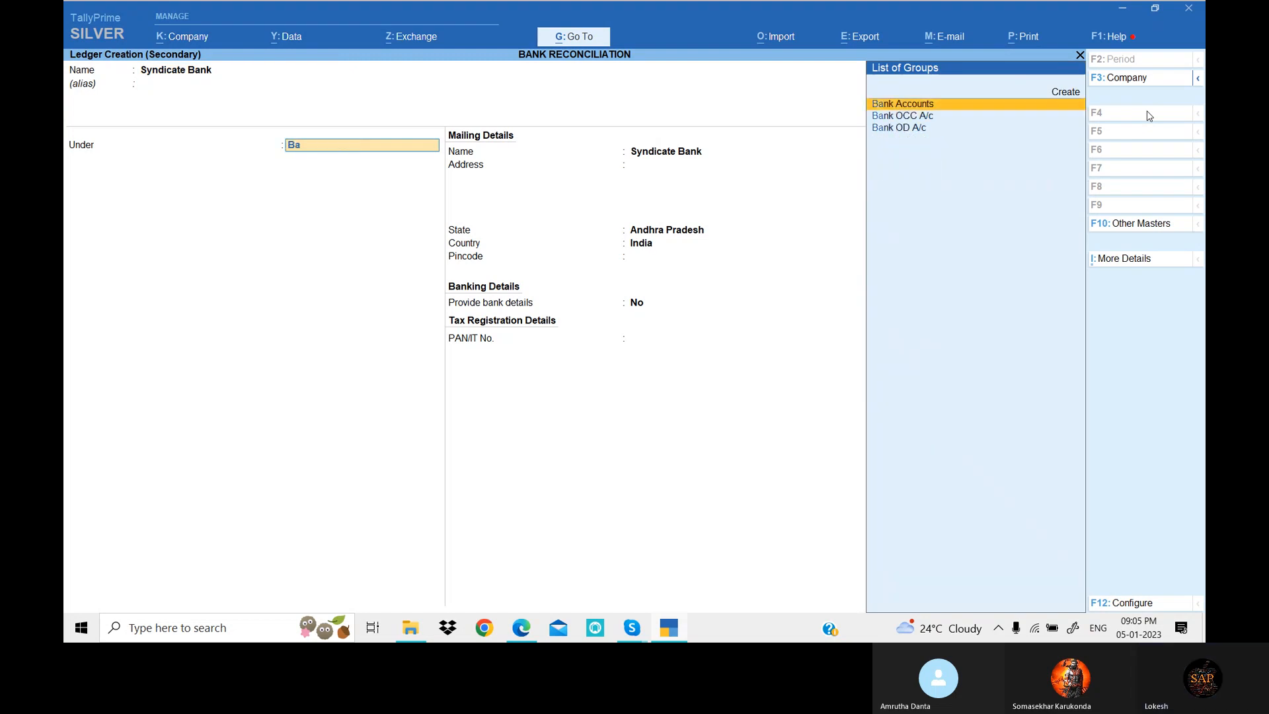
key("Return")
key("Return")
key("Return")
key("Return")
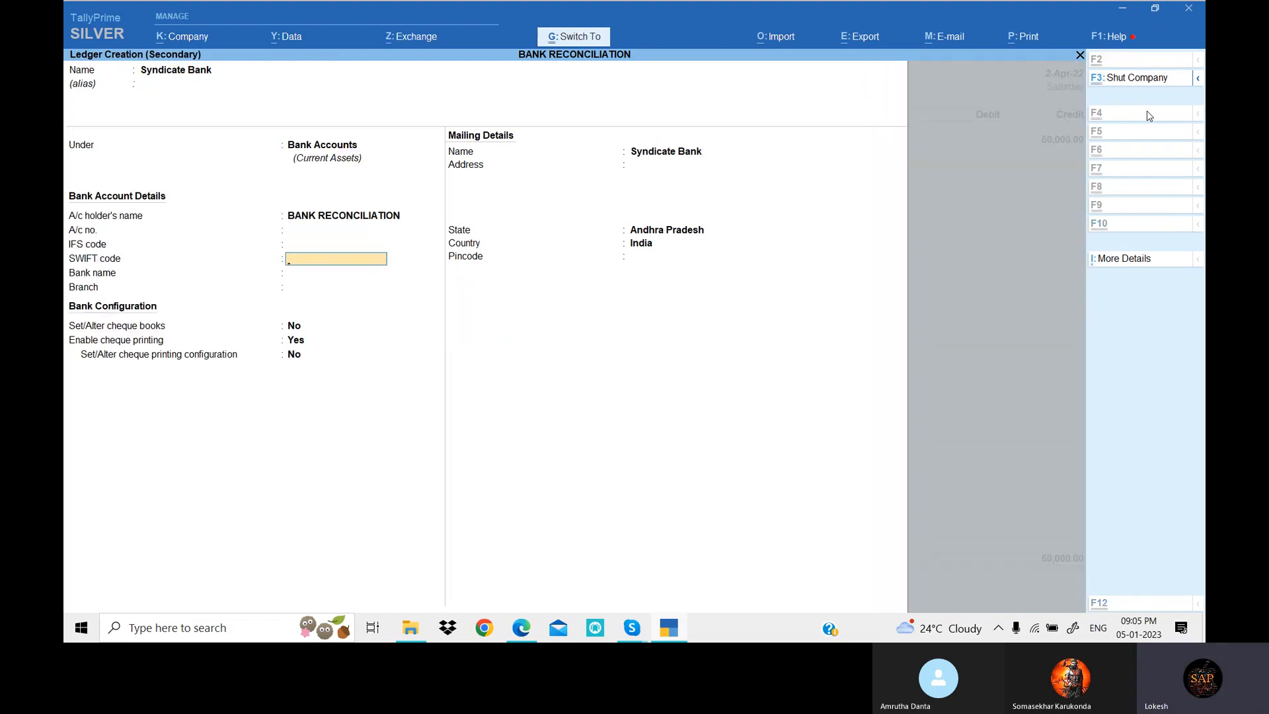
key("ctrl+a")
Accept the 50,000 debit to Syndicate Bank and its default bank allocation, and save the contra voucher without narration.
key("Return")
key("Return")
key("Return")
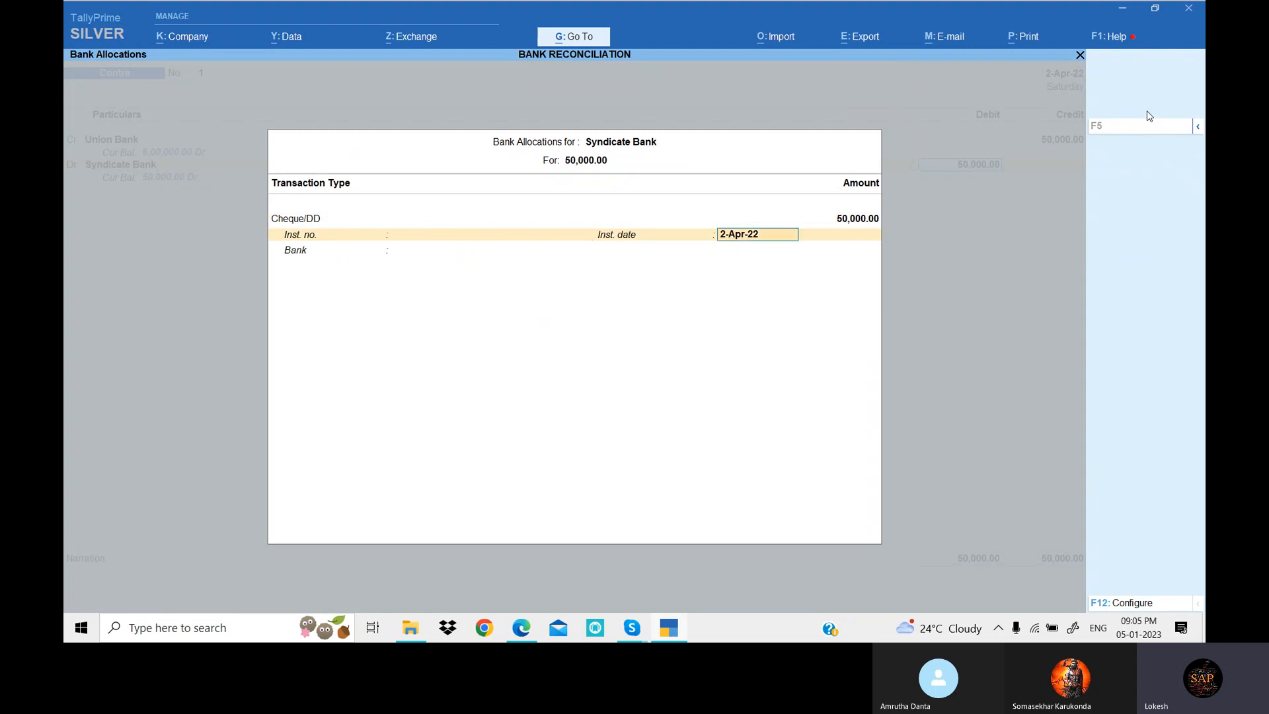
key("Return")
key("Return")
key("Return")
key("Return")
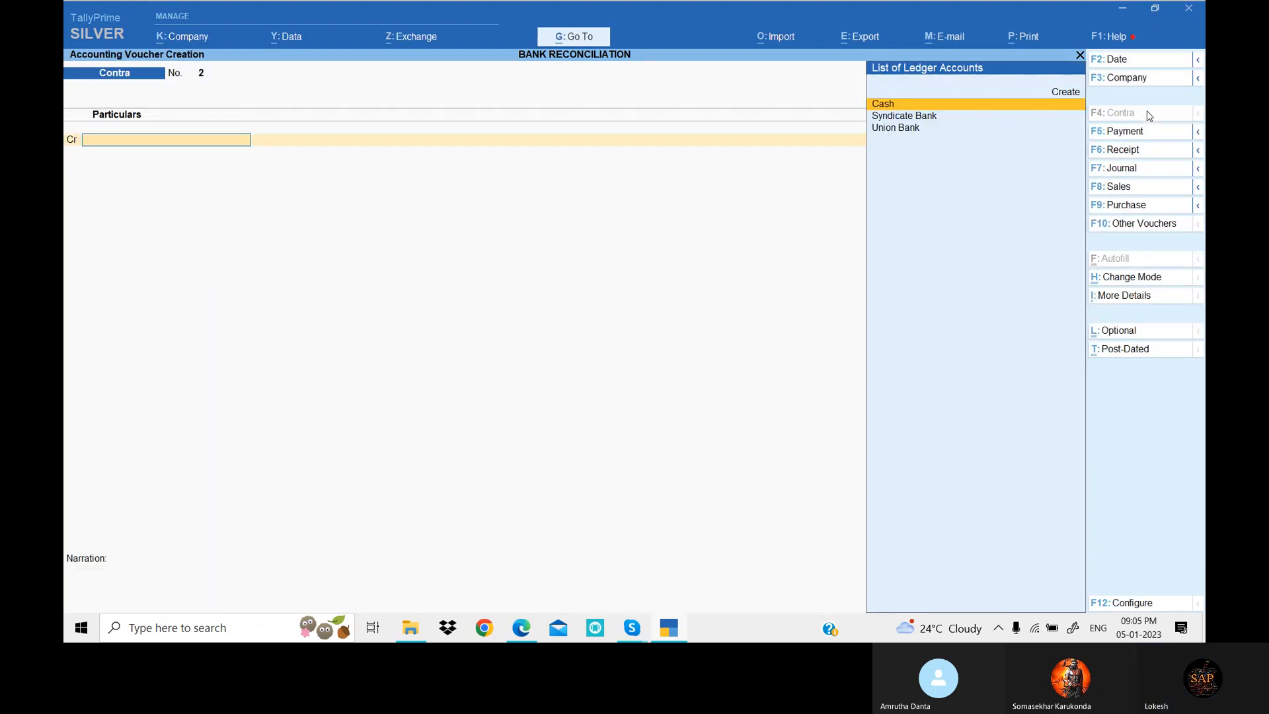
Check the petty expenses withdrawal in the PDF and choose Union Bank as the credit ledger of the second contra voucher.
key("alt+Tab")
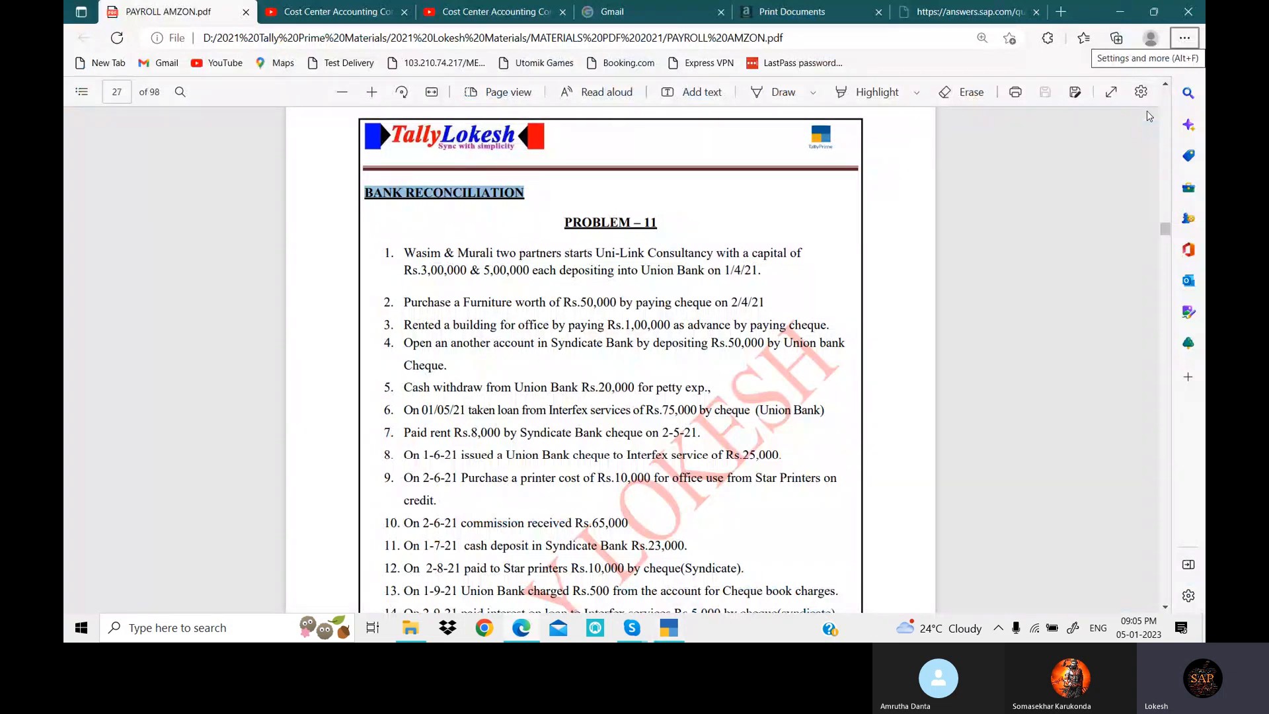
key("alt+Tab")
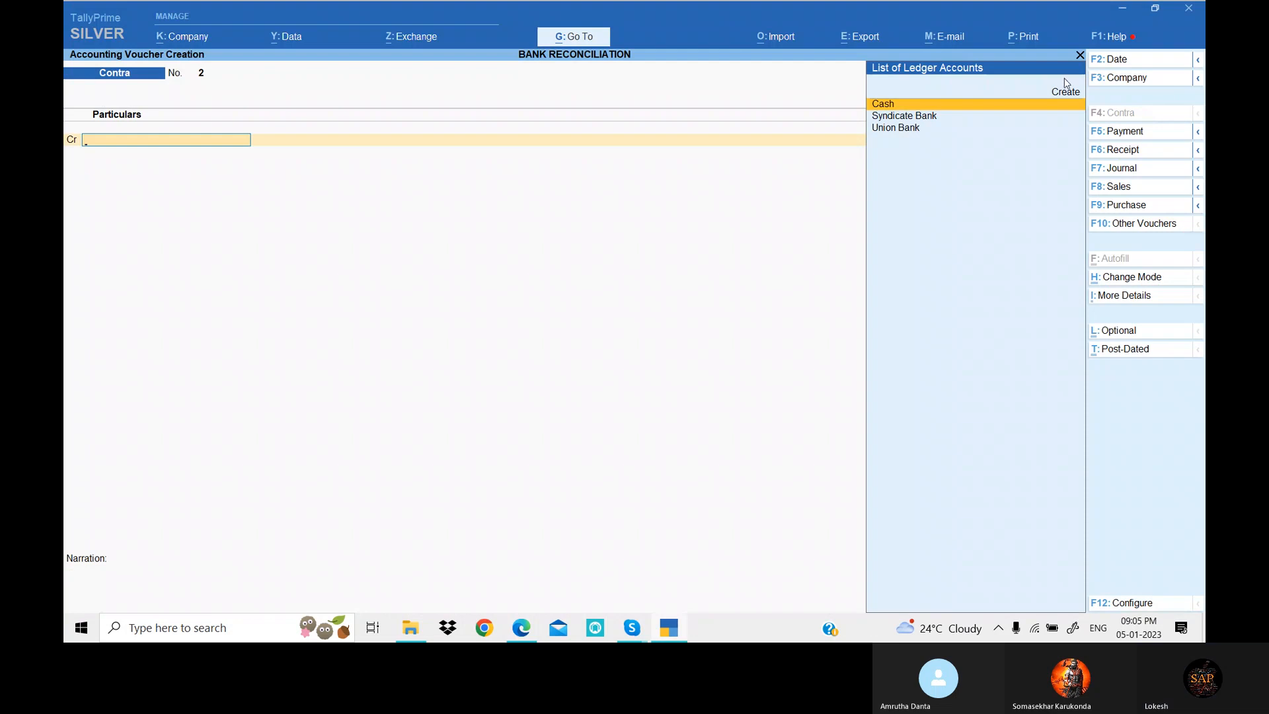
key("alt+Tab")
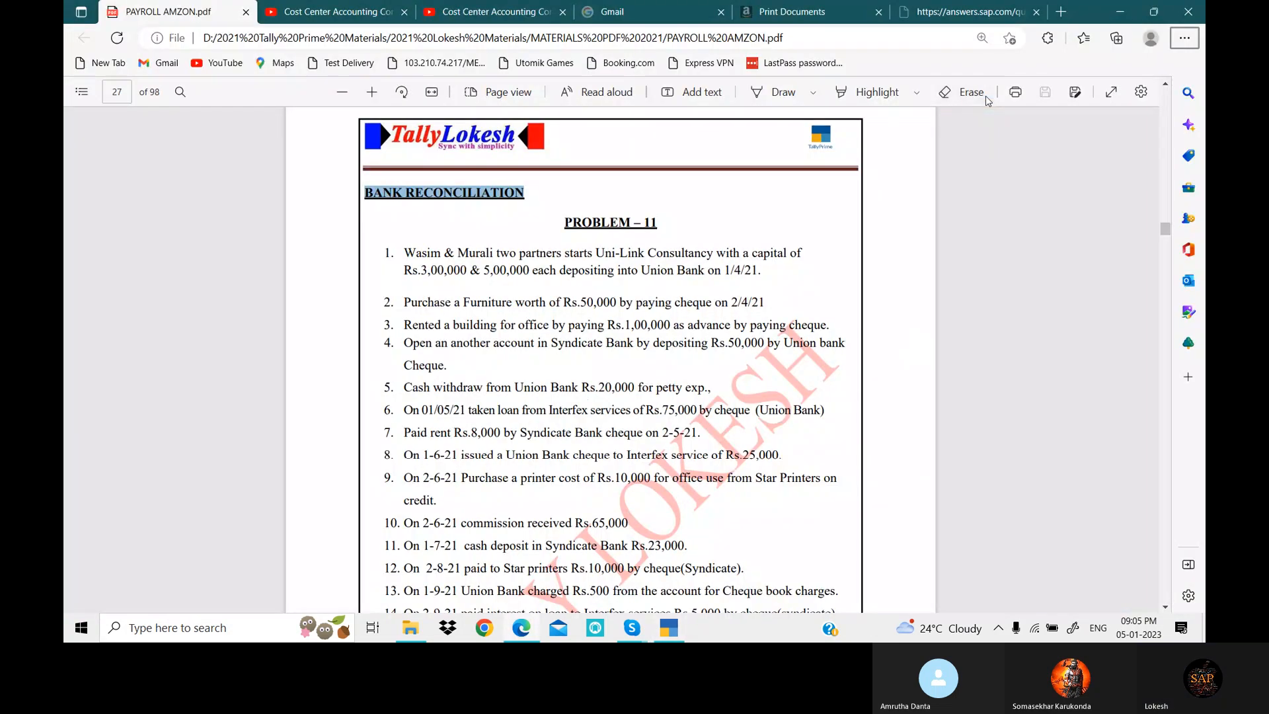
key("alt+Tab")
key("Down")
key("Down")
key("Return")
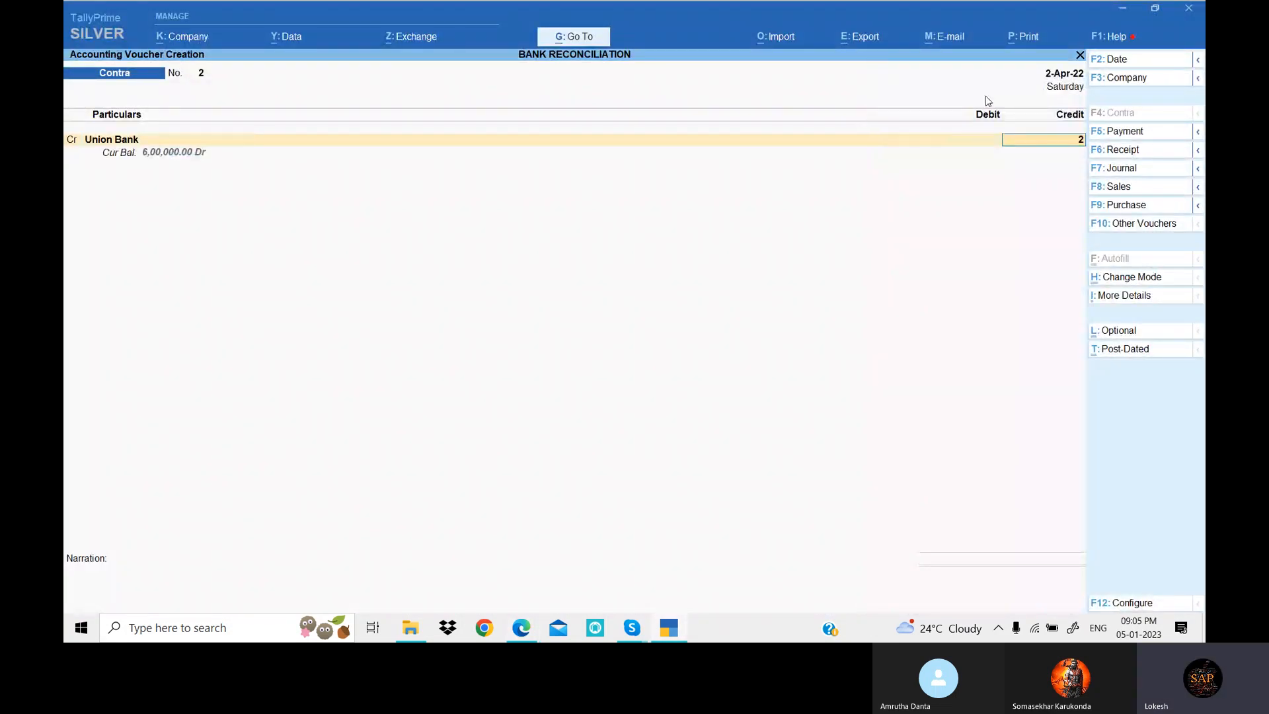
Credit Union Bank with 20000, accept the default bank allocation, and go to the debit ledger field.
type("200")
key("Return")
key("Return")
key("Return")
key("Return")
key("Return")
key("Return")
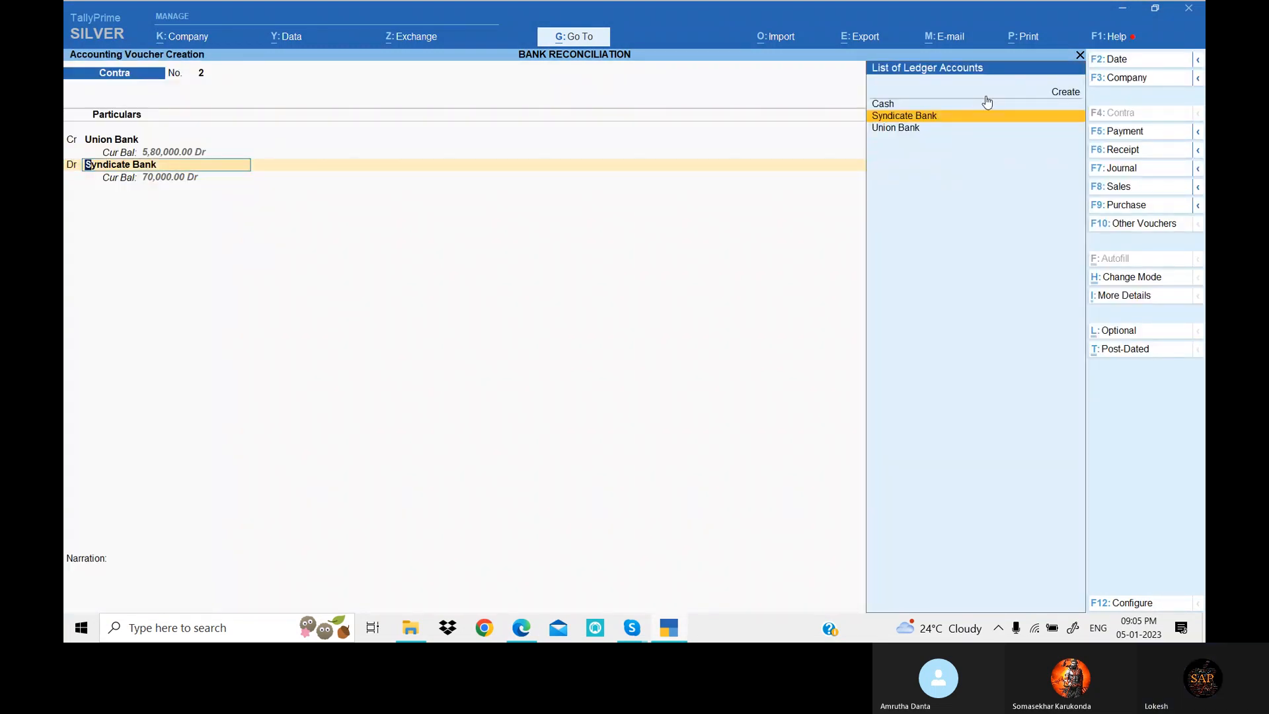
Create a Petty Cash ledger under Cash-in-Hand and use it as the debit ledger of the withdrawal.
left_click(985, 97)
type("Petty Cash")
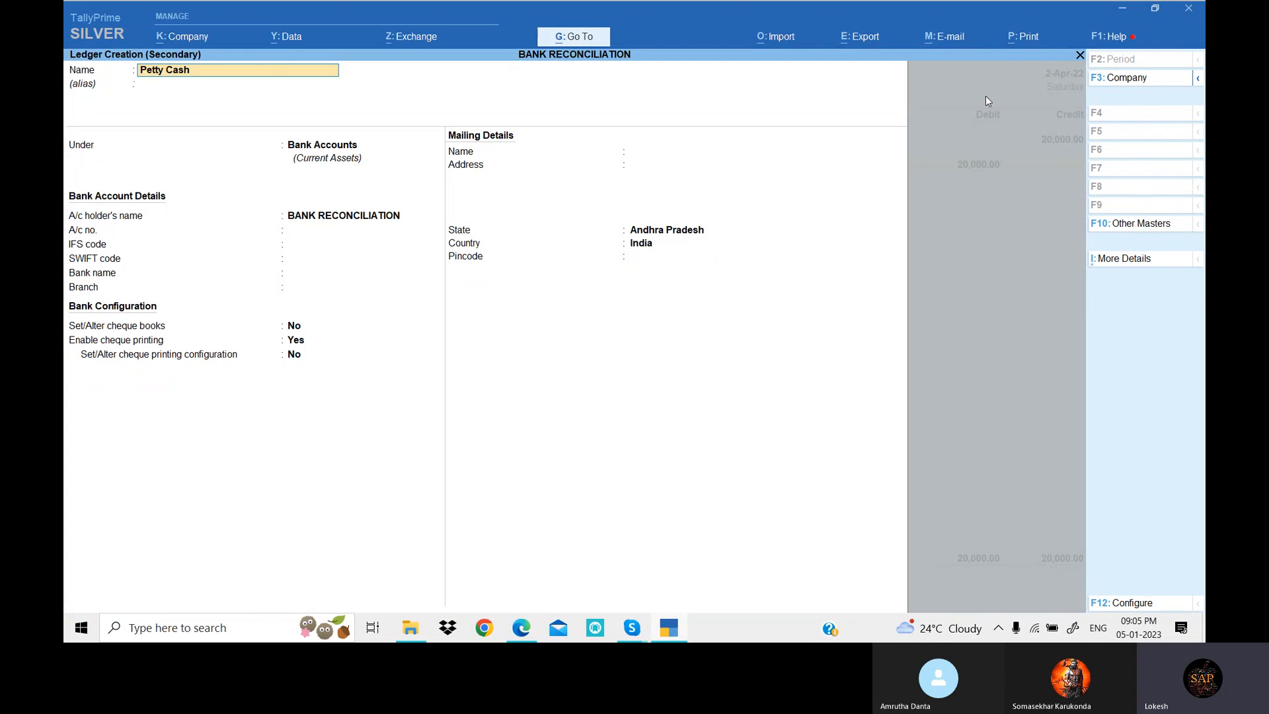
key("Return")
key("Return")
type("Cas")
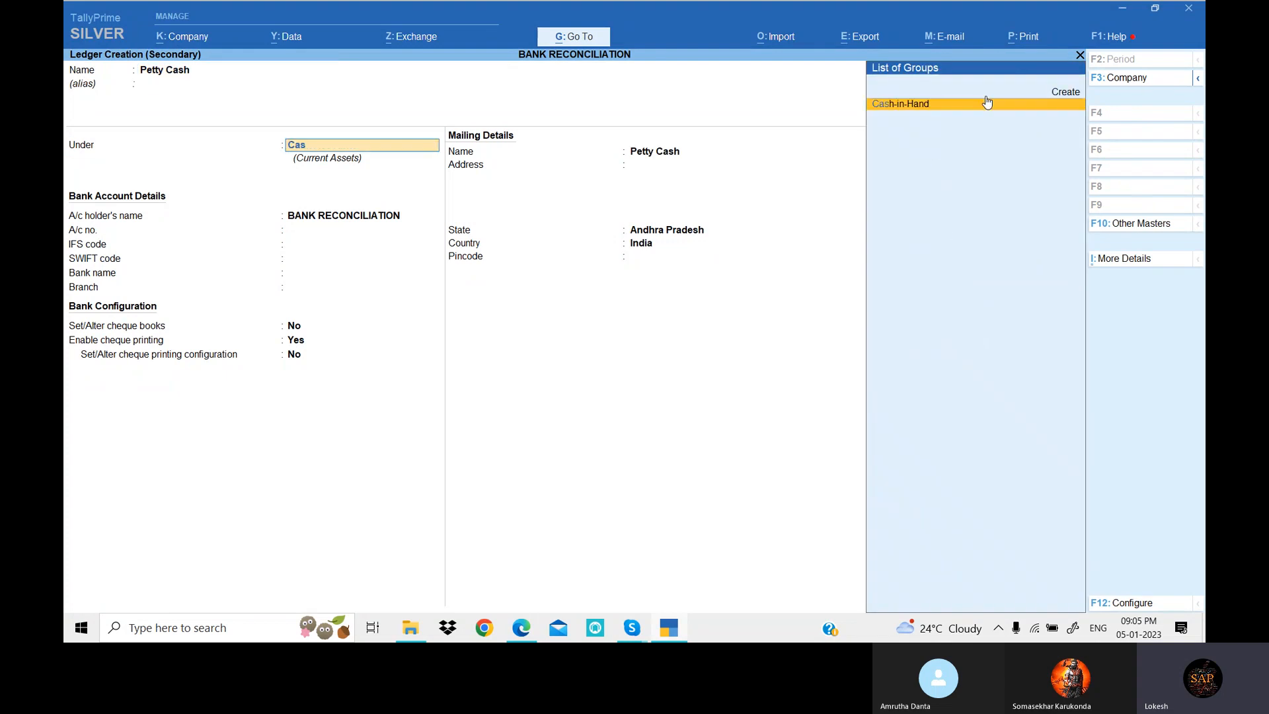
key("Return")
key("Return")
key("Return")
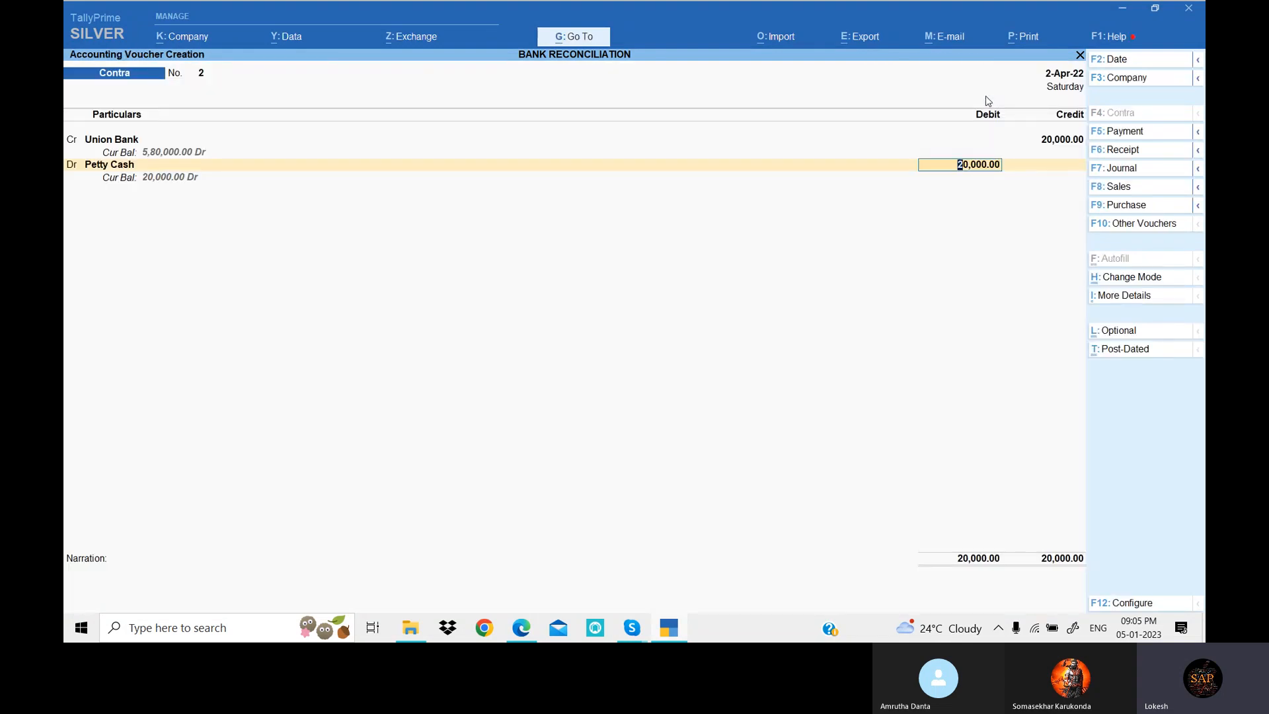
Accept the 20,000 debit to Petty Cash and save the withdrawal voucher without narration.
key("Return")
key("Return")
key("Return")
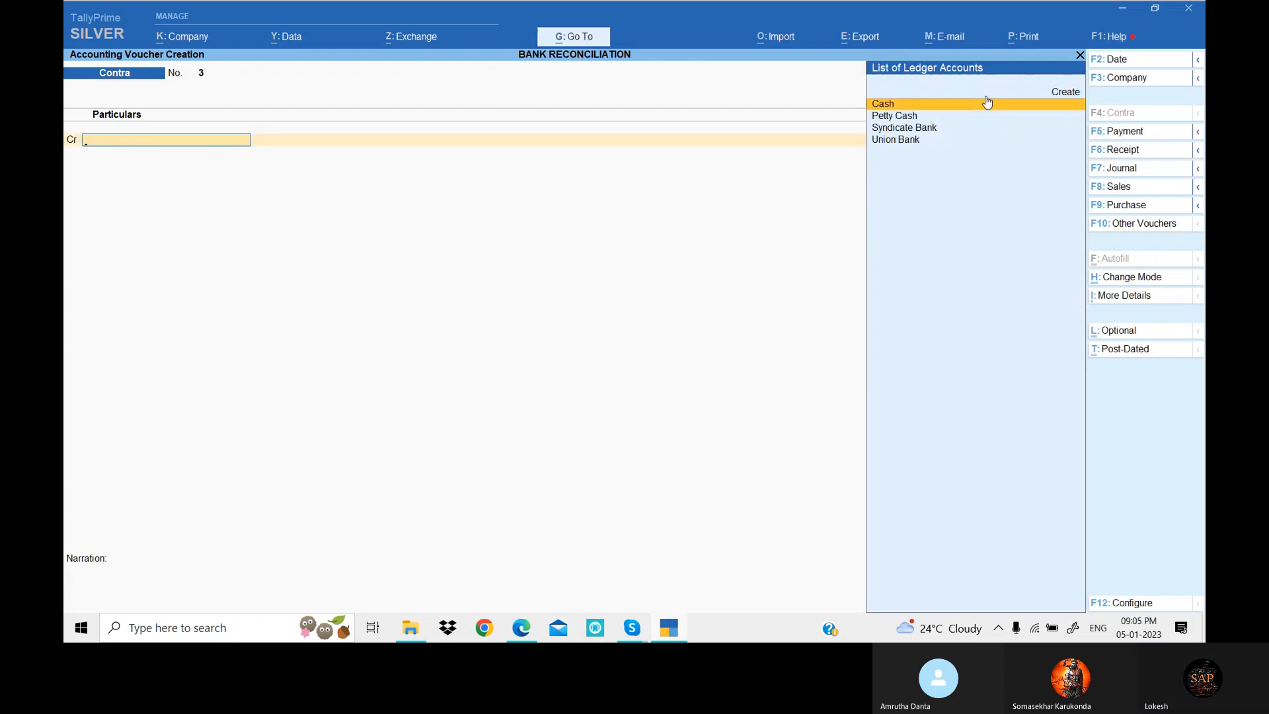
Read the sixth transaction in the PDF and select the lender name Interfex services there.
key("alt+Tab")
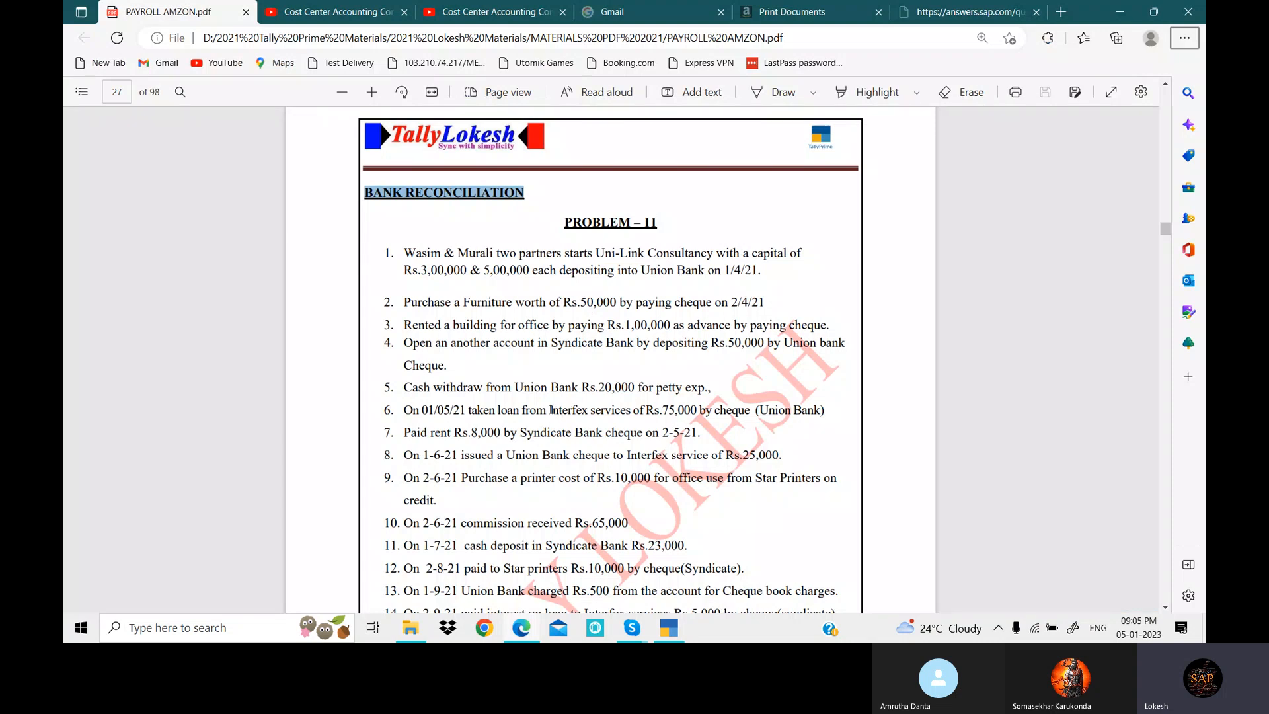
left_click_drag(549, 410, 629, 413)
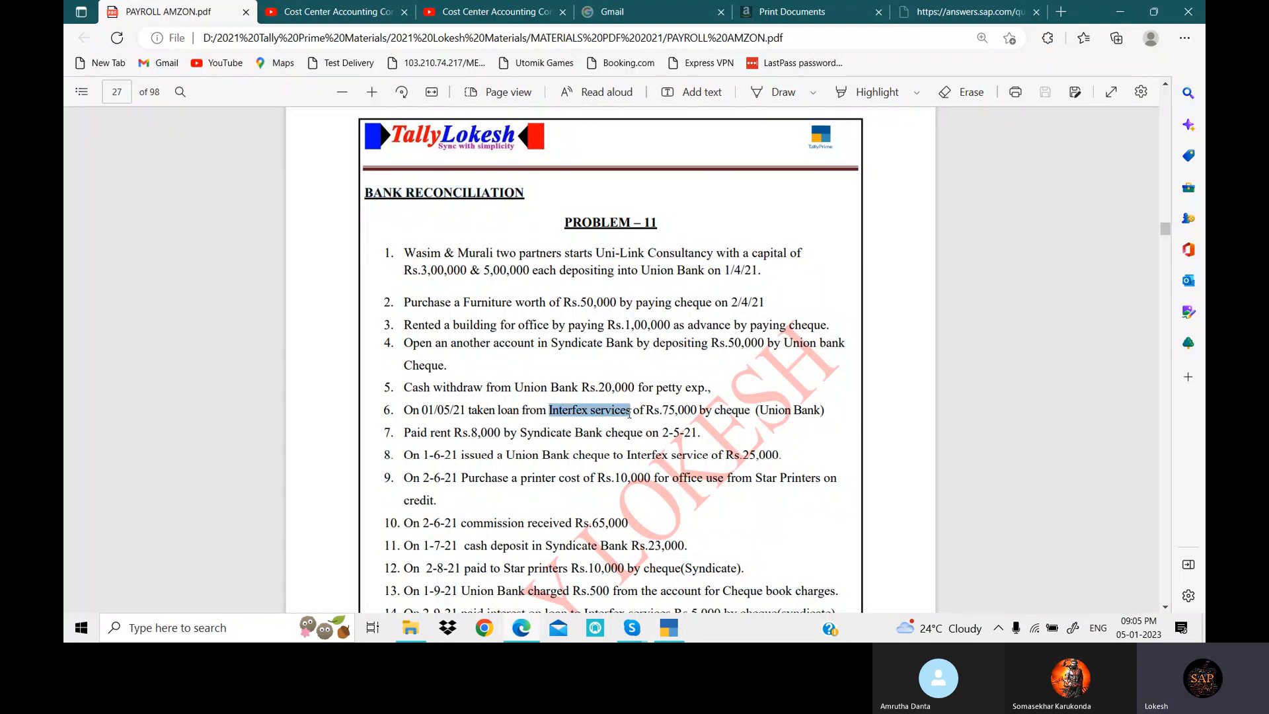
key("alt+Tab")
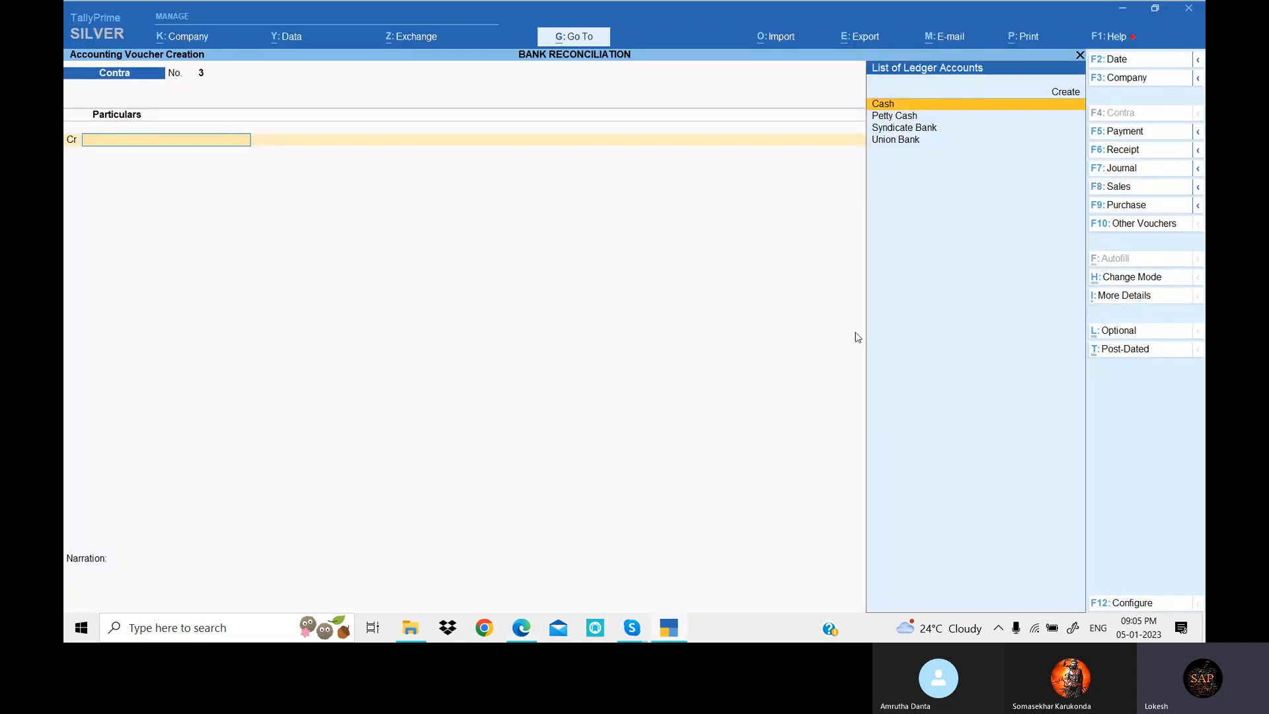
key("alt+Tab")
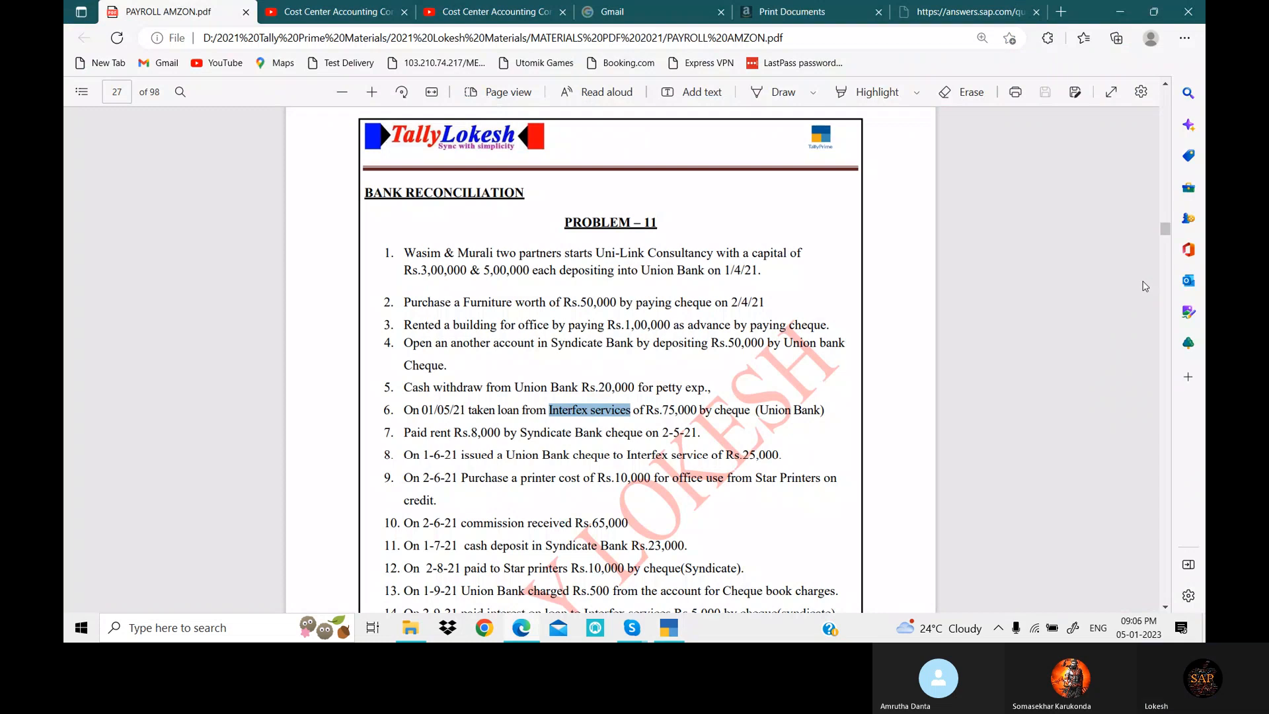
key("alt+Tab")
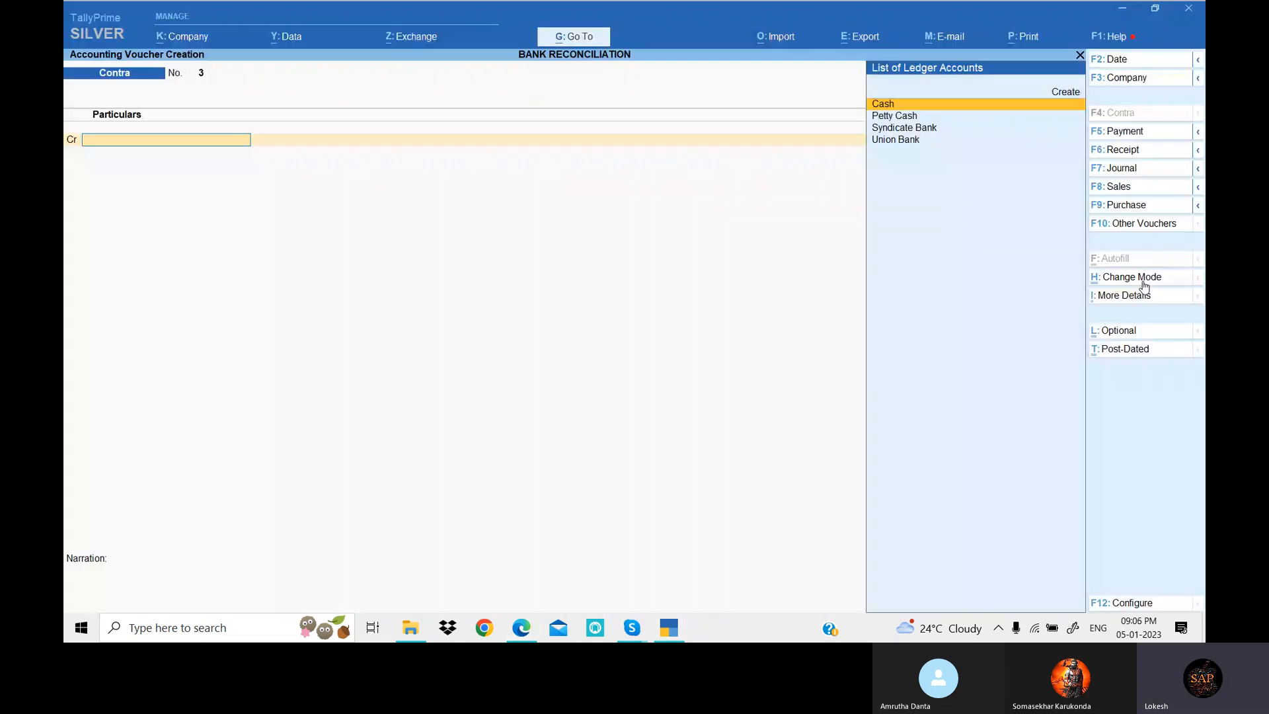
Start a receipt voucher for the loan and set its date to 1-May-22.
left_click(1140, 152)
left_click(1122, 60)
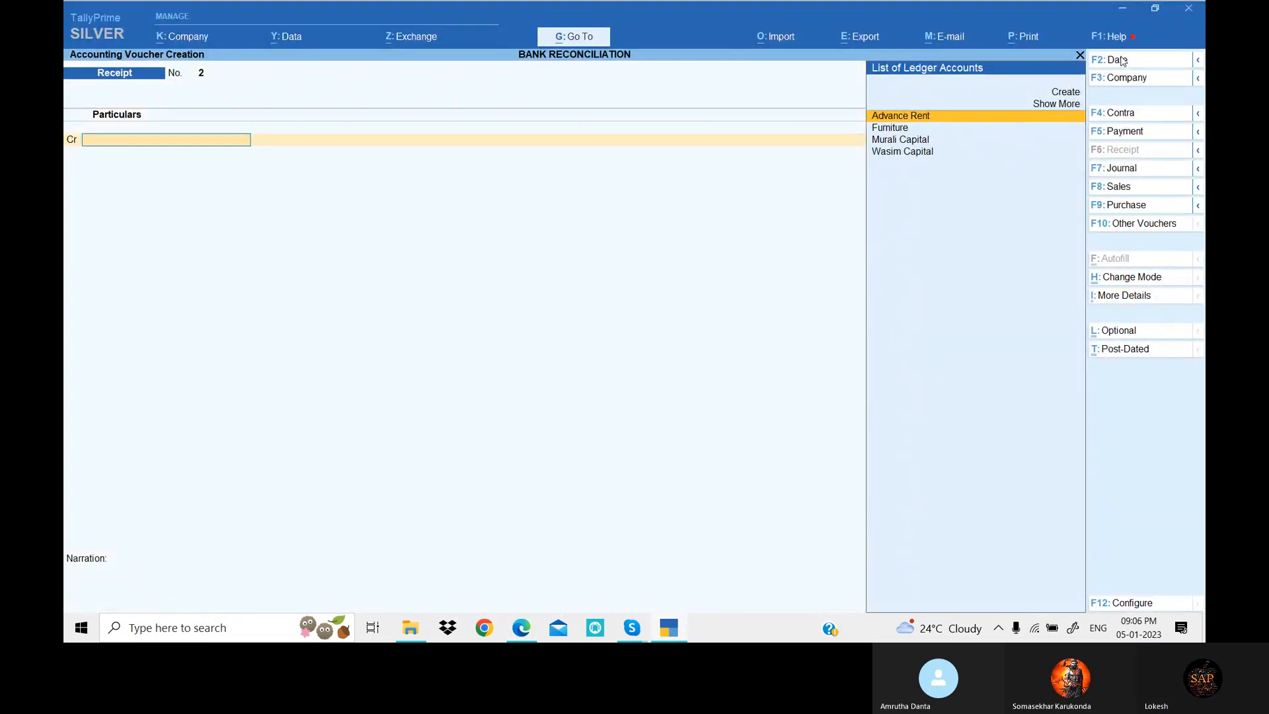
key("alt+Tab")
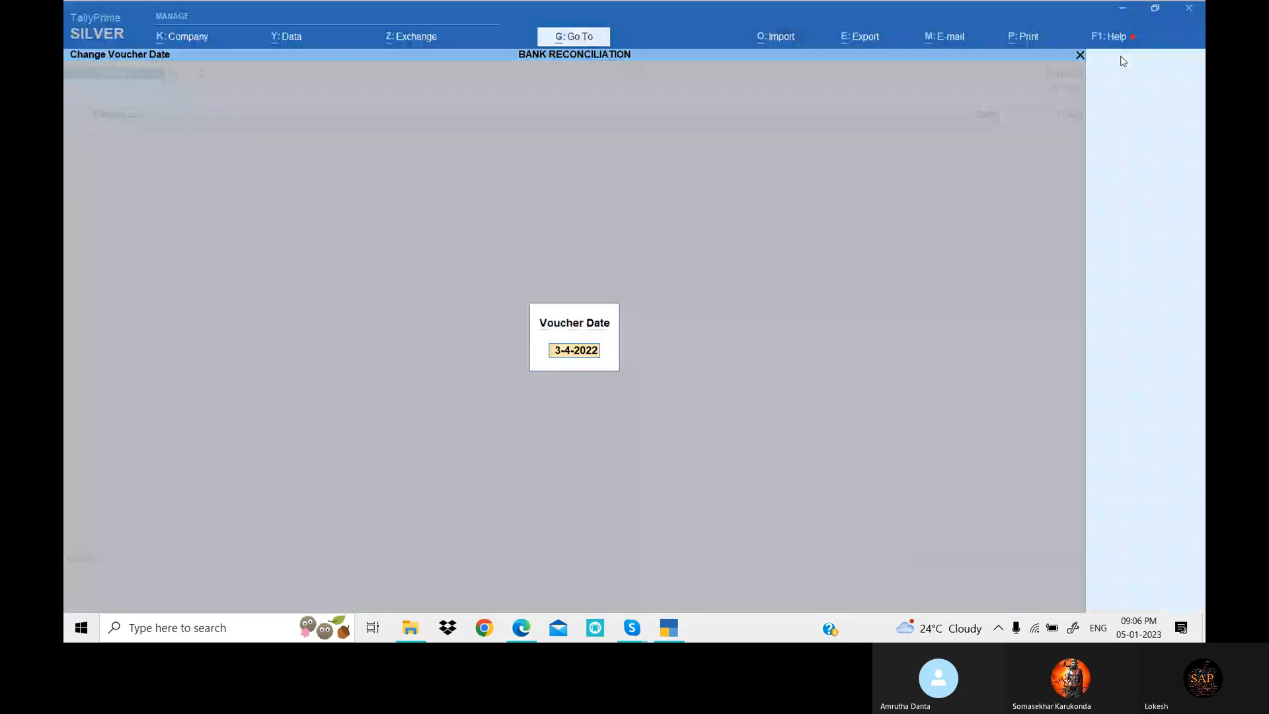
key("Return")
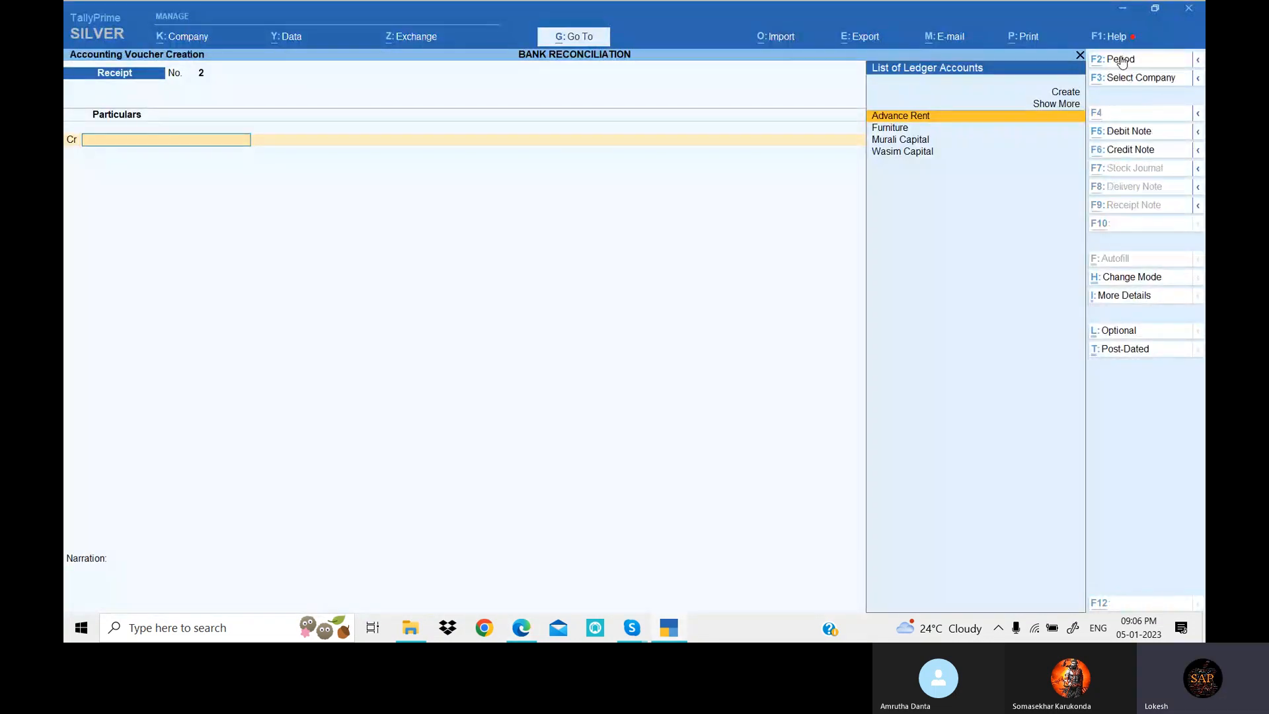
Create an Interfex services ledger under Loans (Liability) for the receipt's credit line, keeping the default mailing and banking details.
key("alt+c")
type("Interfex services")
key("Return")
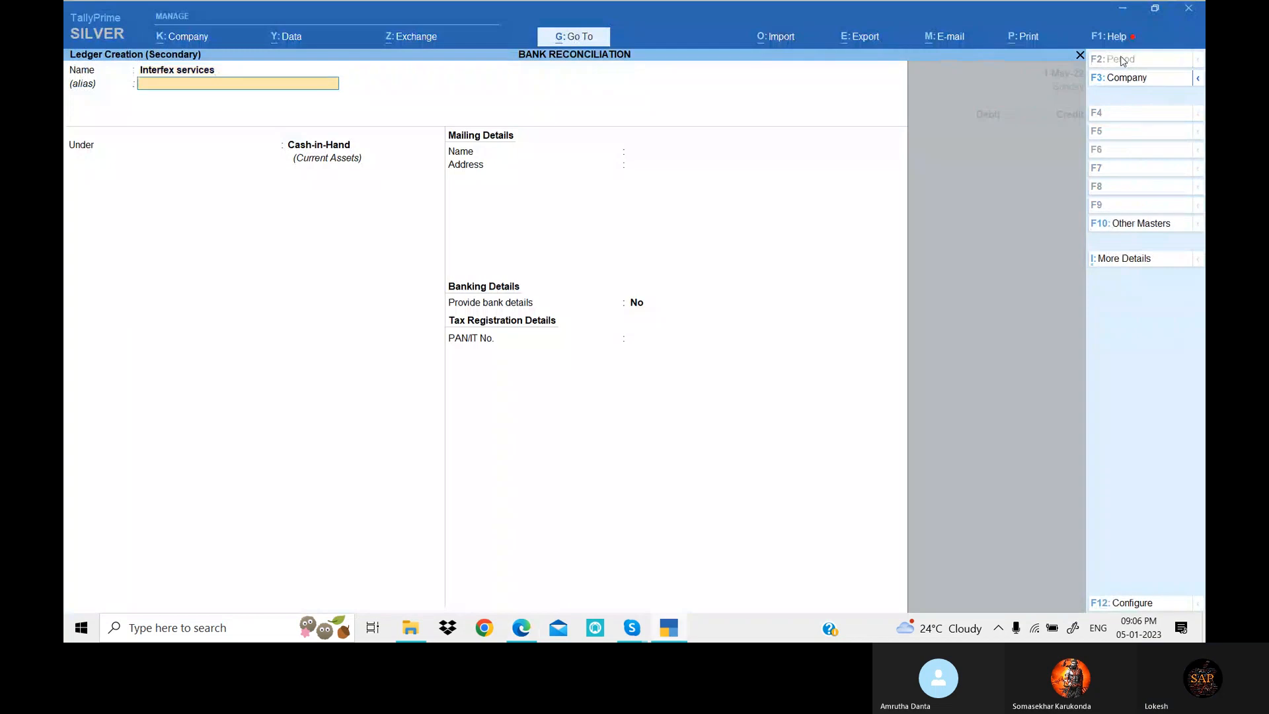
key("Return")
type("Lo")
key("Down")
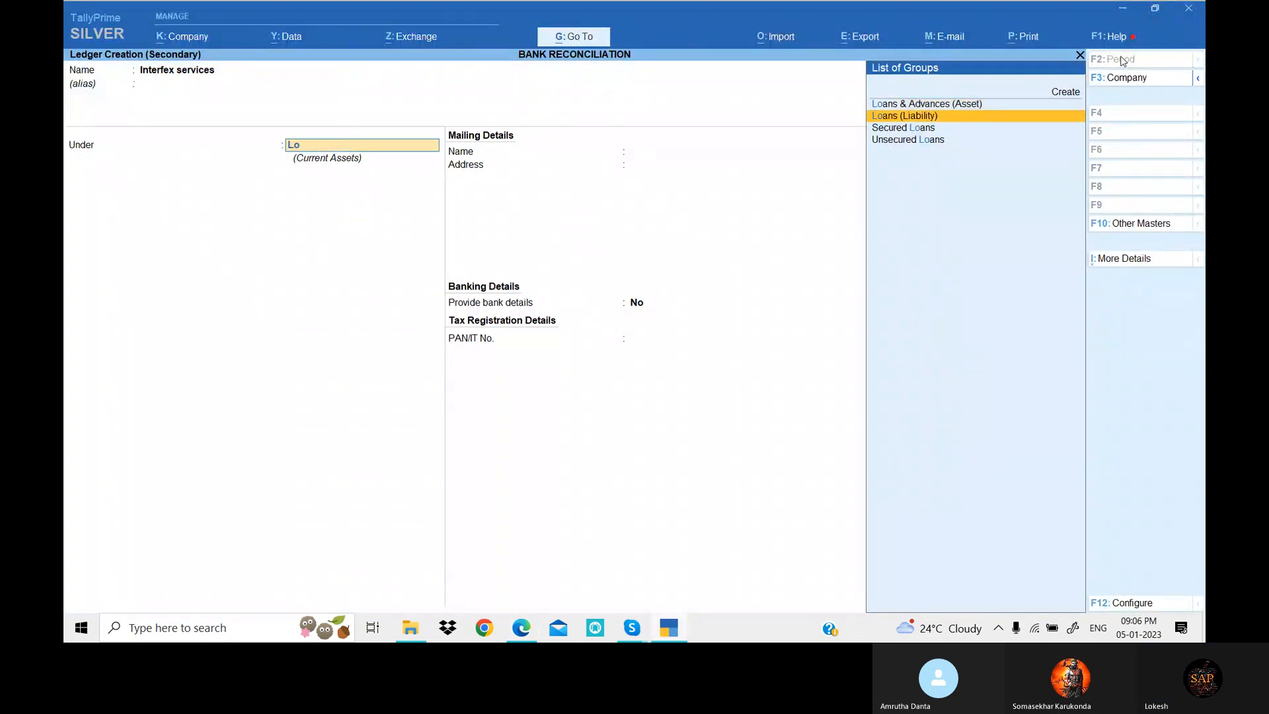
key("Return")
key("Return")
key("Return")
key("Return")
key("Return")
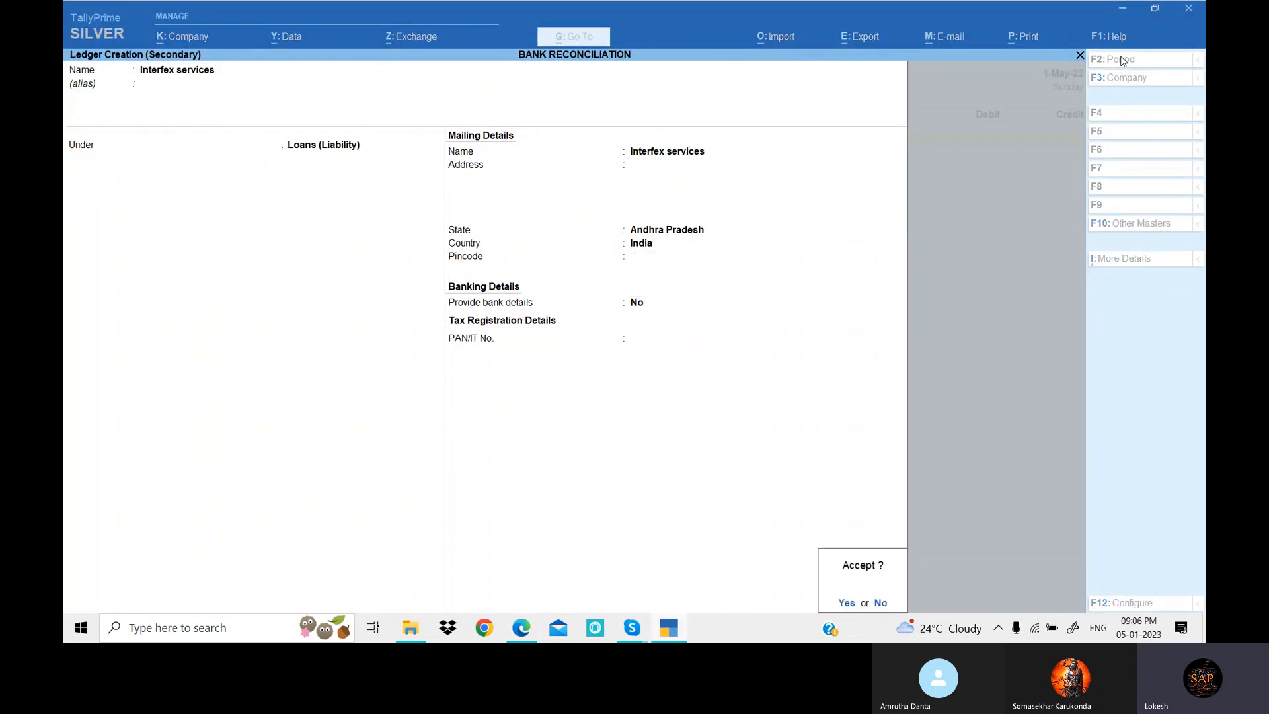
key("Return")
Check the loan amount in the PDF and credit Interfex services with 75000.
key("alt+Tab")
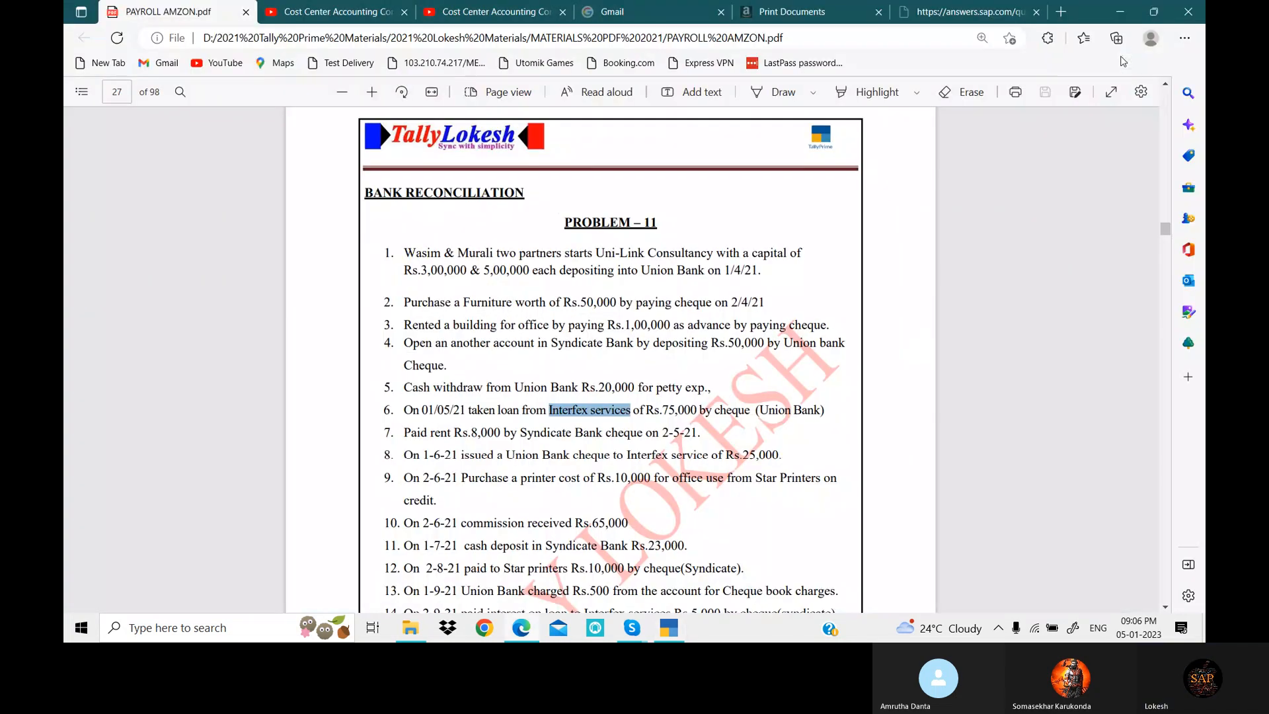
key("alt+Tab")
type("75000")
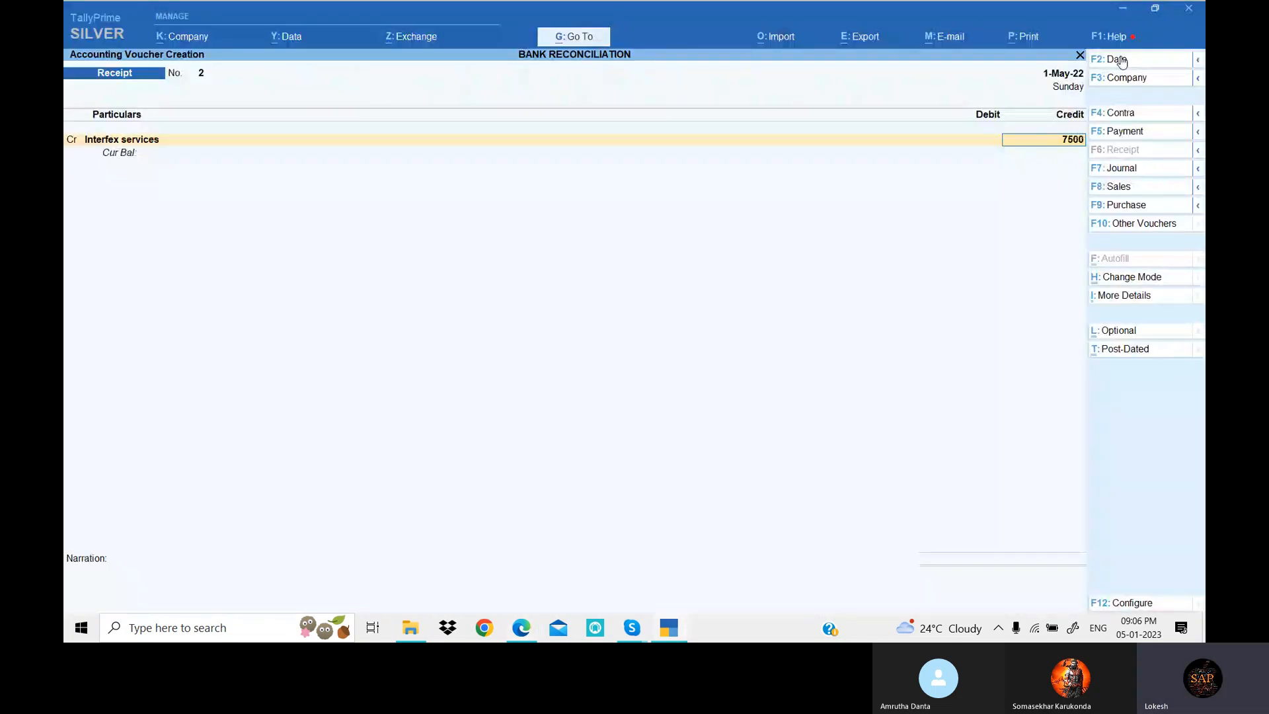
key("Return")
Check the receiving bank in the PDF and debit Union Bank with 75,000 in the loan receipt.
key("alt+Tab")
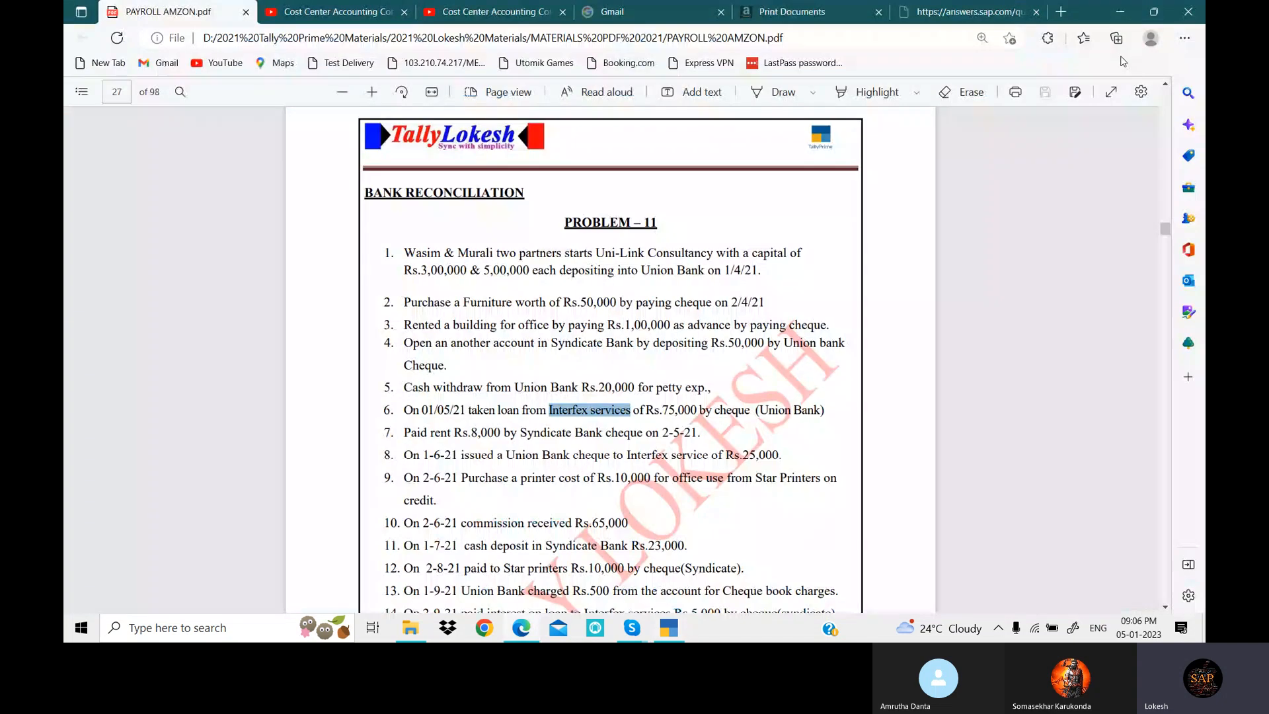
key("alt+Tab")
type("u")
key("Return")
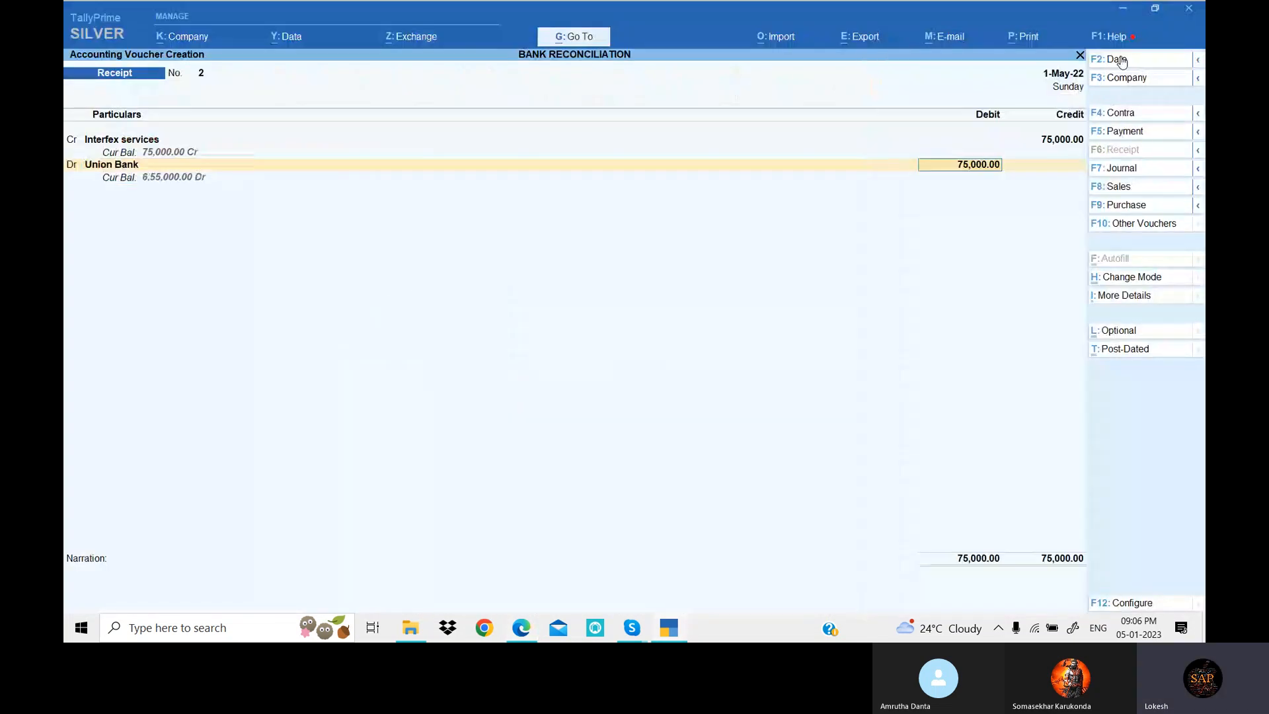
key("Return")
Accept the default Cheque/DD allocation for Union Bank without an instrument number and save the loan receipt.
key("Return")
key("Return")
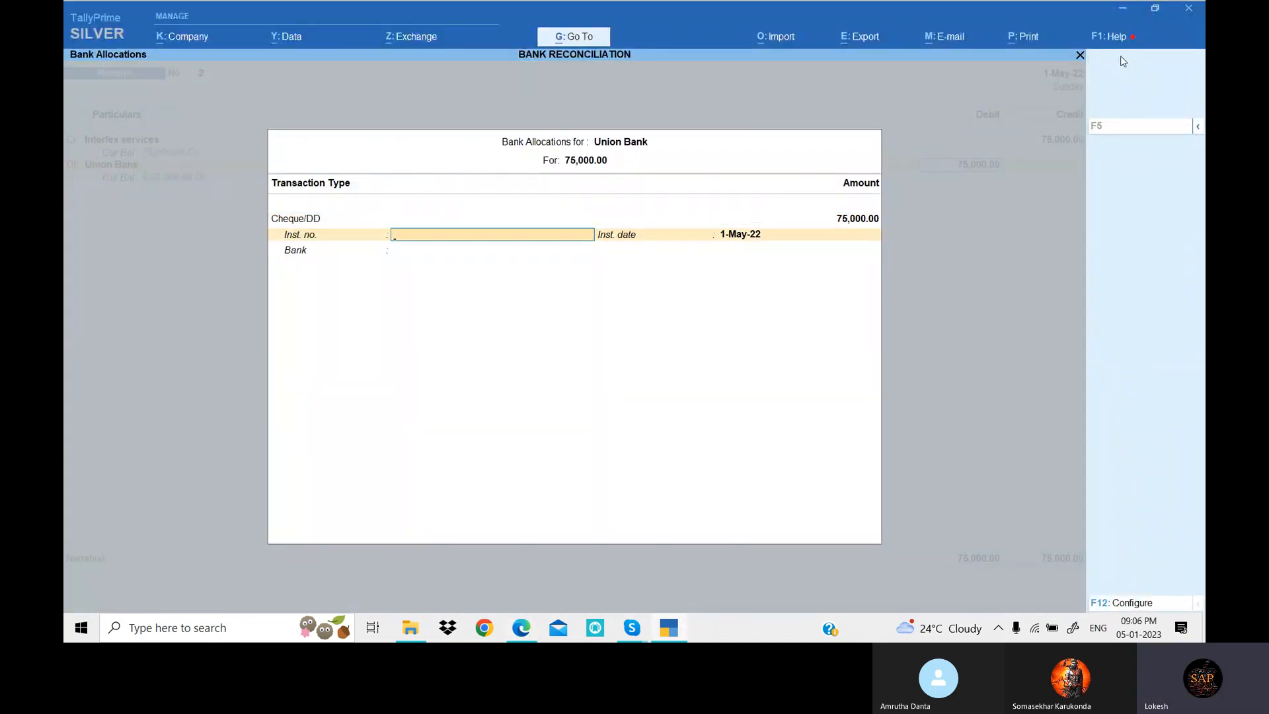
key("Return")
key("Return")
key("Return")
key("Return")
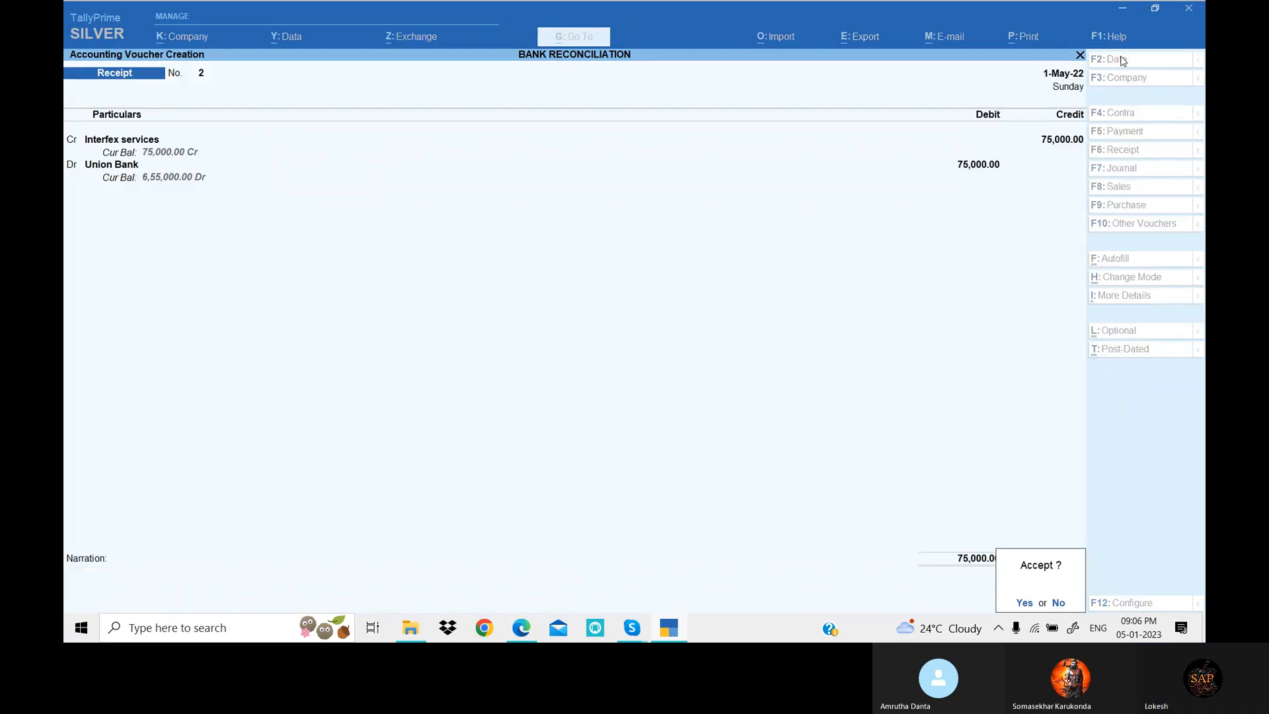
key("Return")
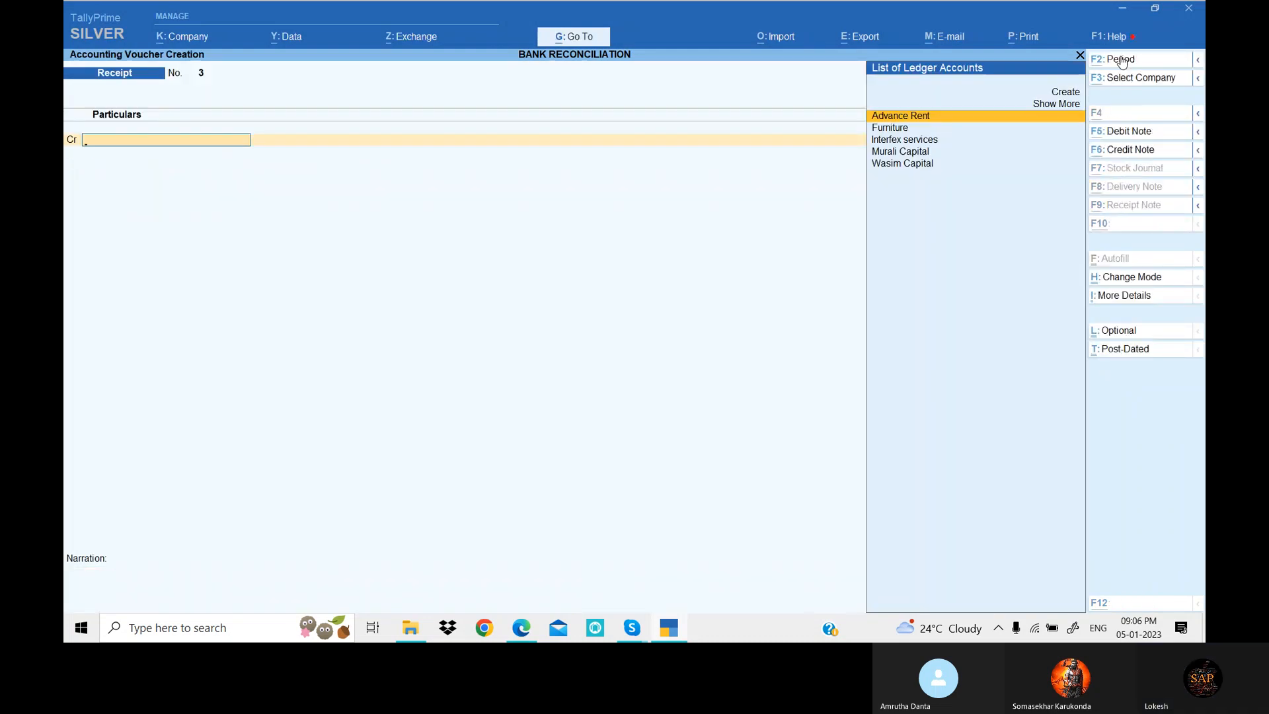
Read the seventh transaction in the PDF and start a payment voucher dated 2-May-22 for the rent.
key("alt+Tab")
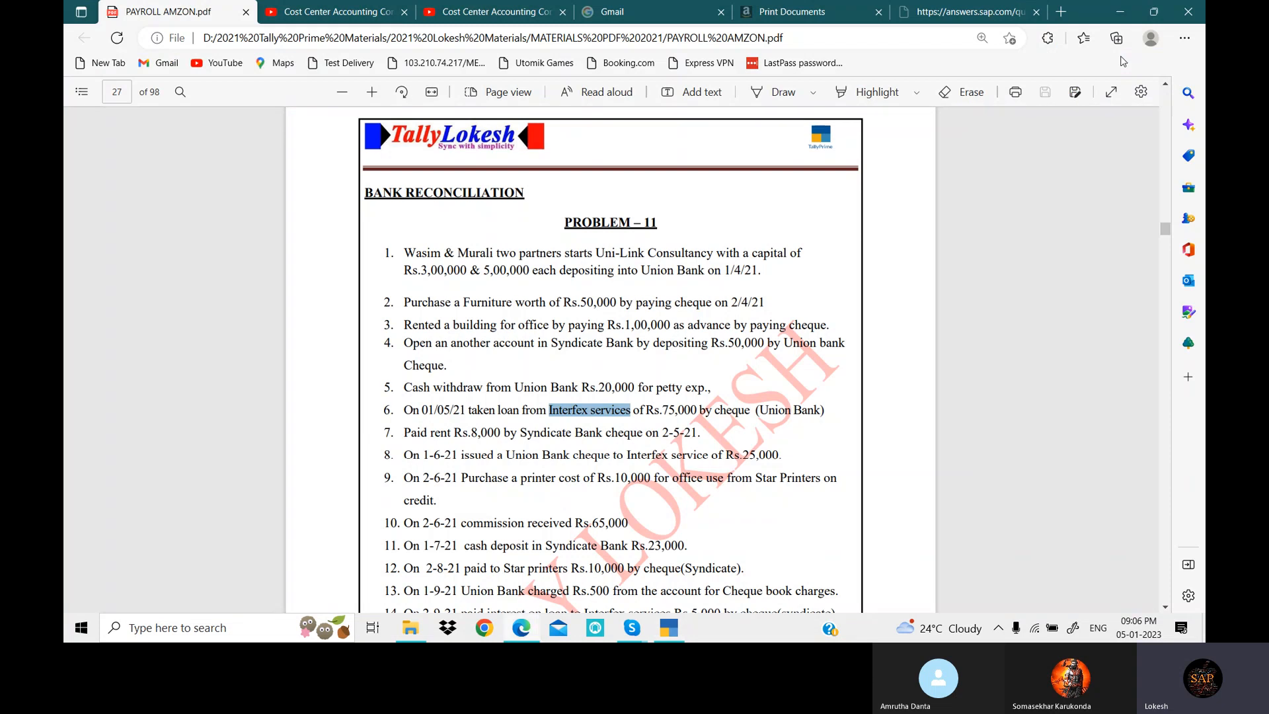
key("alt+Tab")
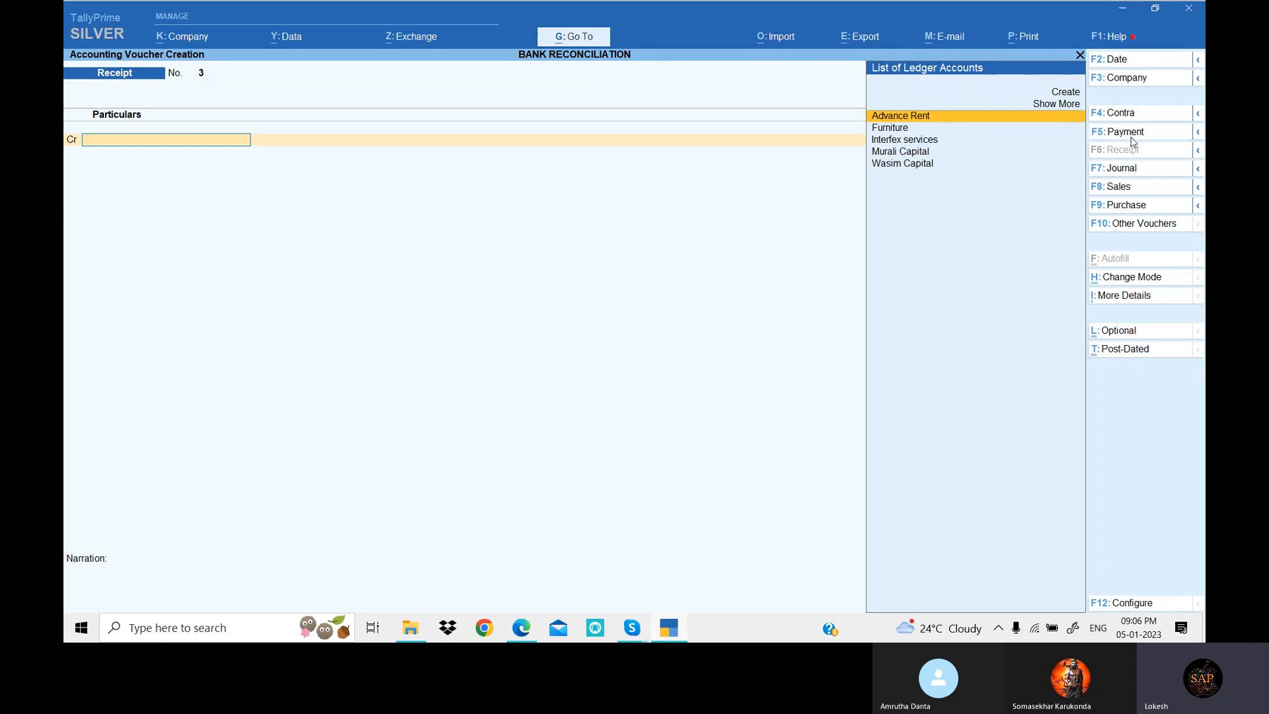
left_click(1129, 132)
left_click(1127, 59)
type("2-5")
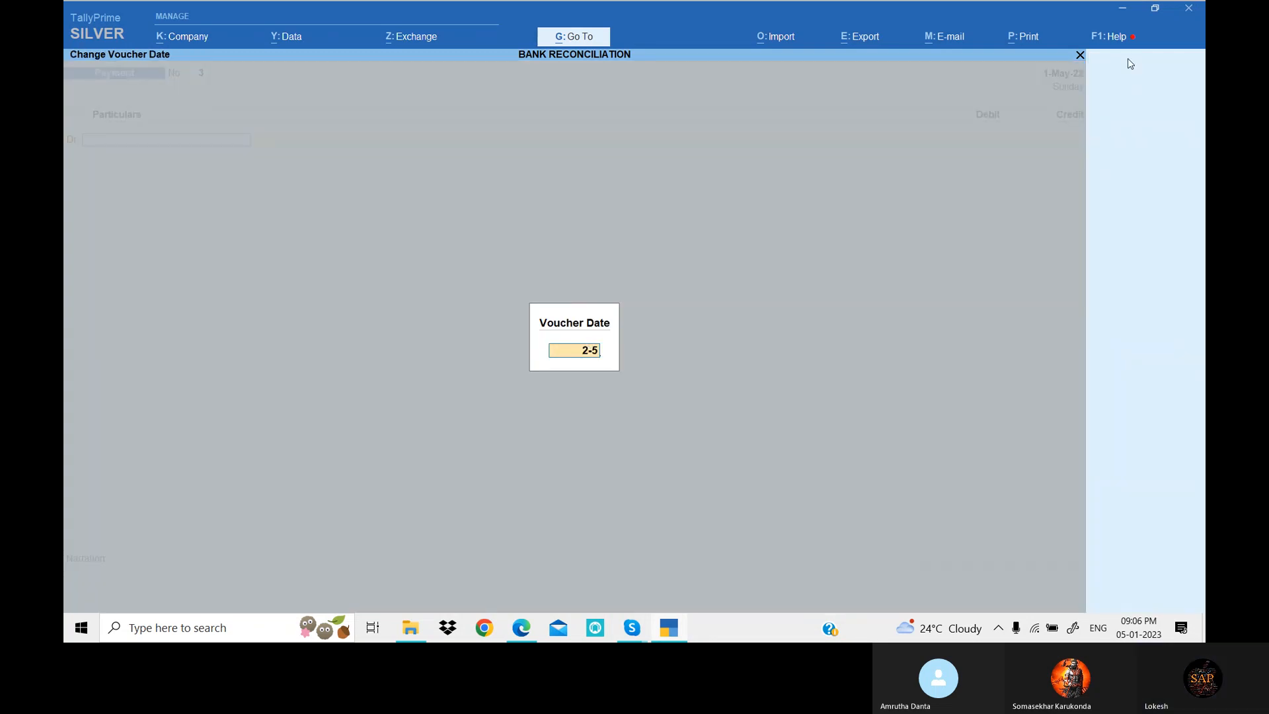
key("Return")
Create a Rent ledger under Indirect Expenses for the payment's debit line, keeping the remaining ledger details at their defaults.
key("alt+c")
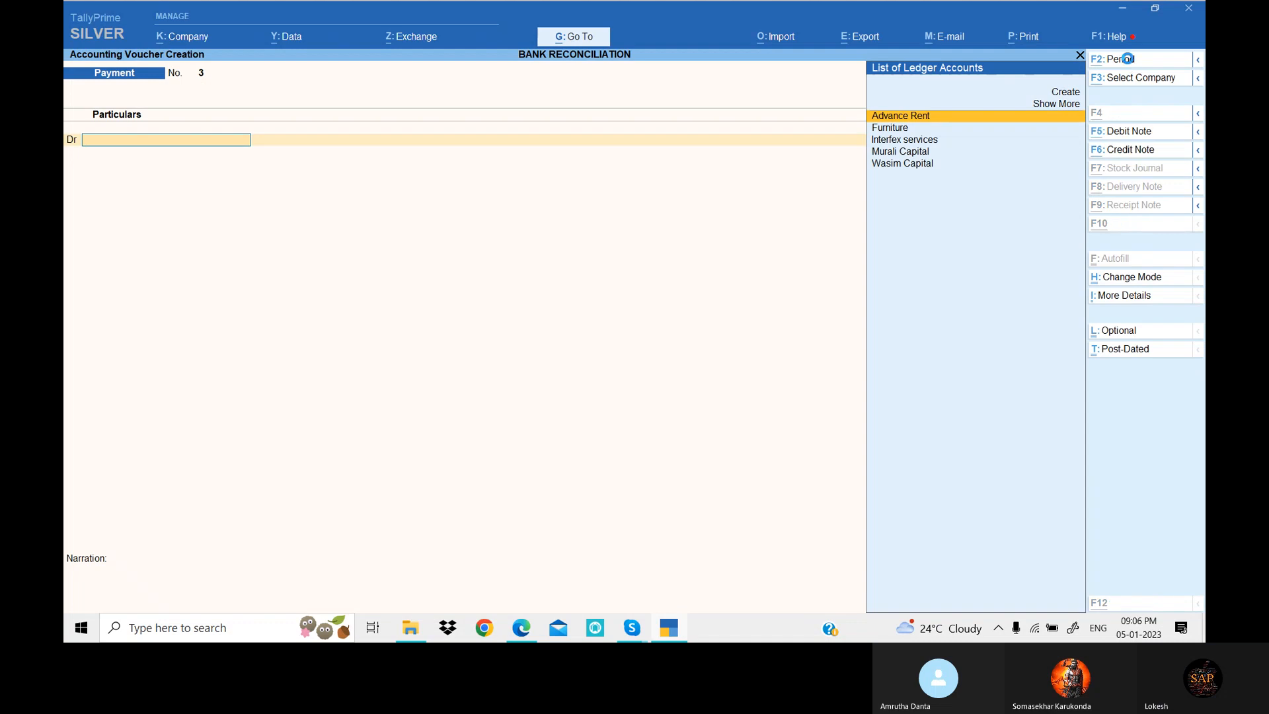
type("Rent")
key("Return")
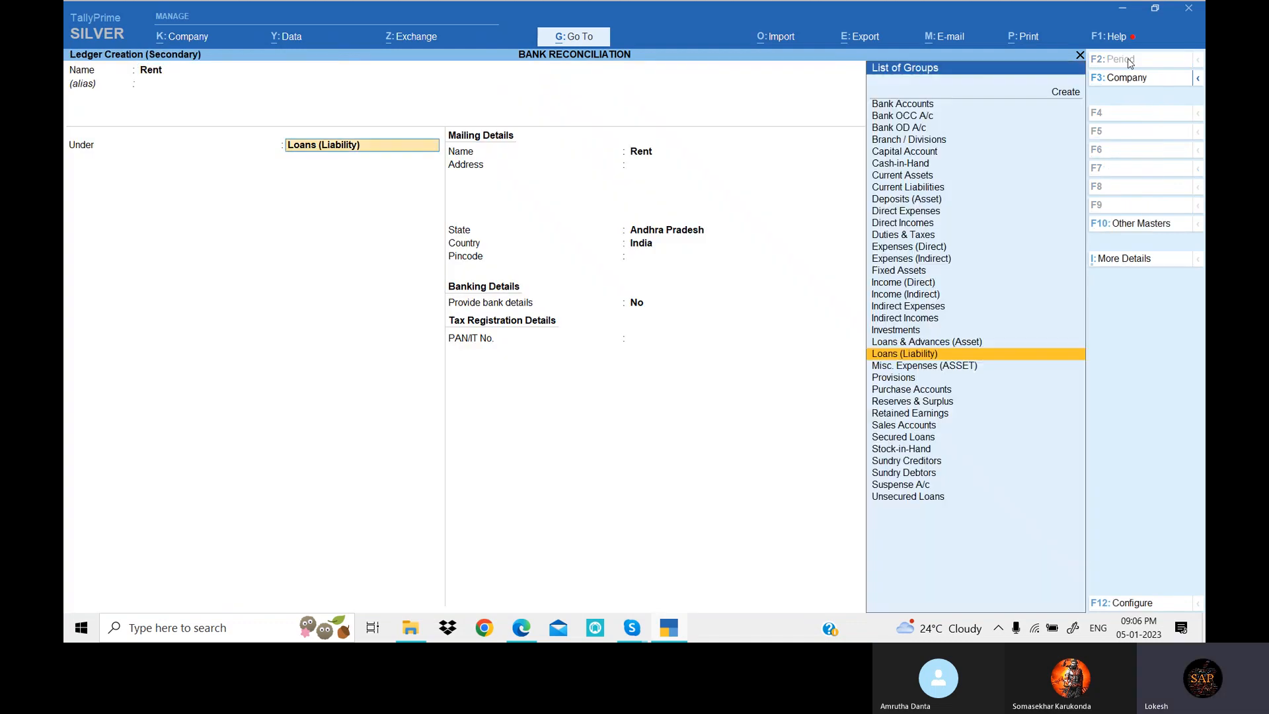
type("Ind")
key("Return")
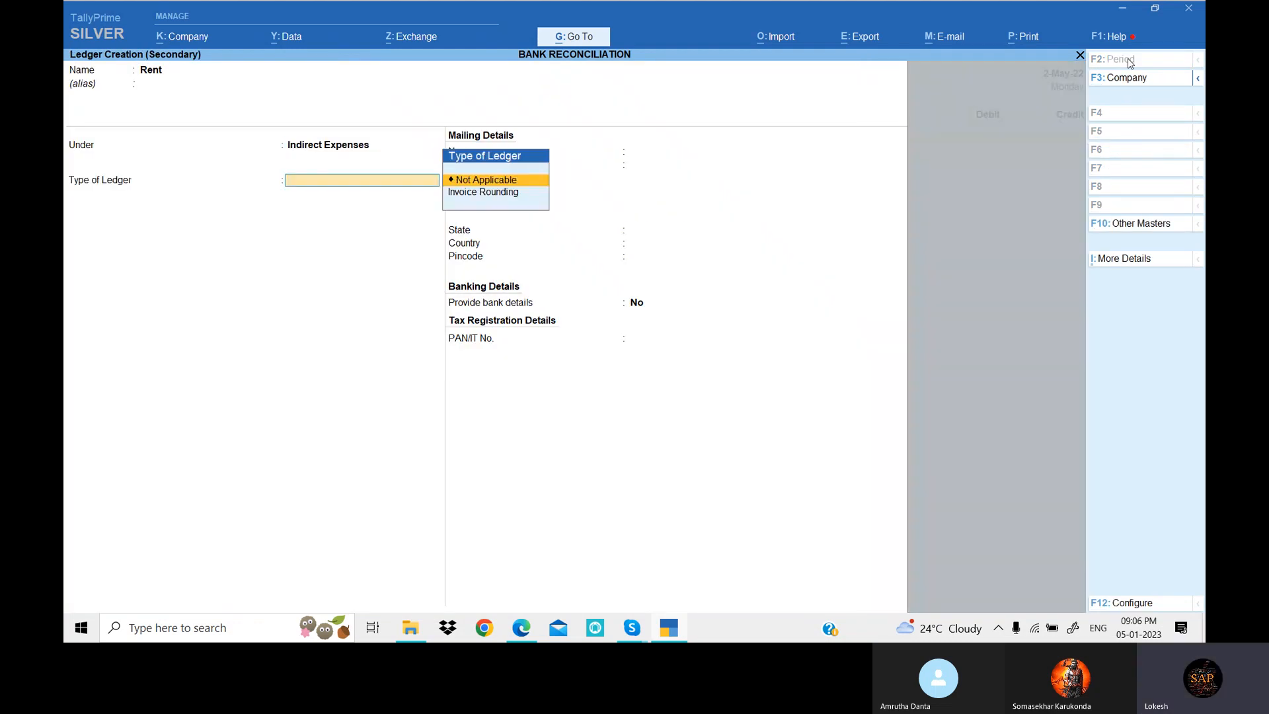
key("ctrl+a")
Check the rent amount and paying bank in the PDF, debit Rent with 8000 and credit Syndicate Bank with the same amount.
key("alt+Tab")
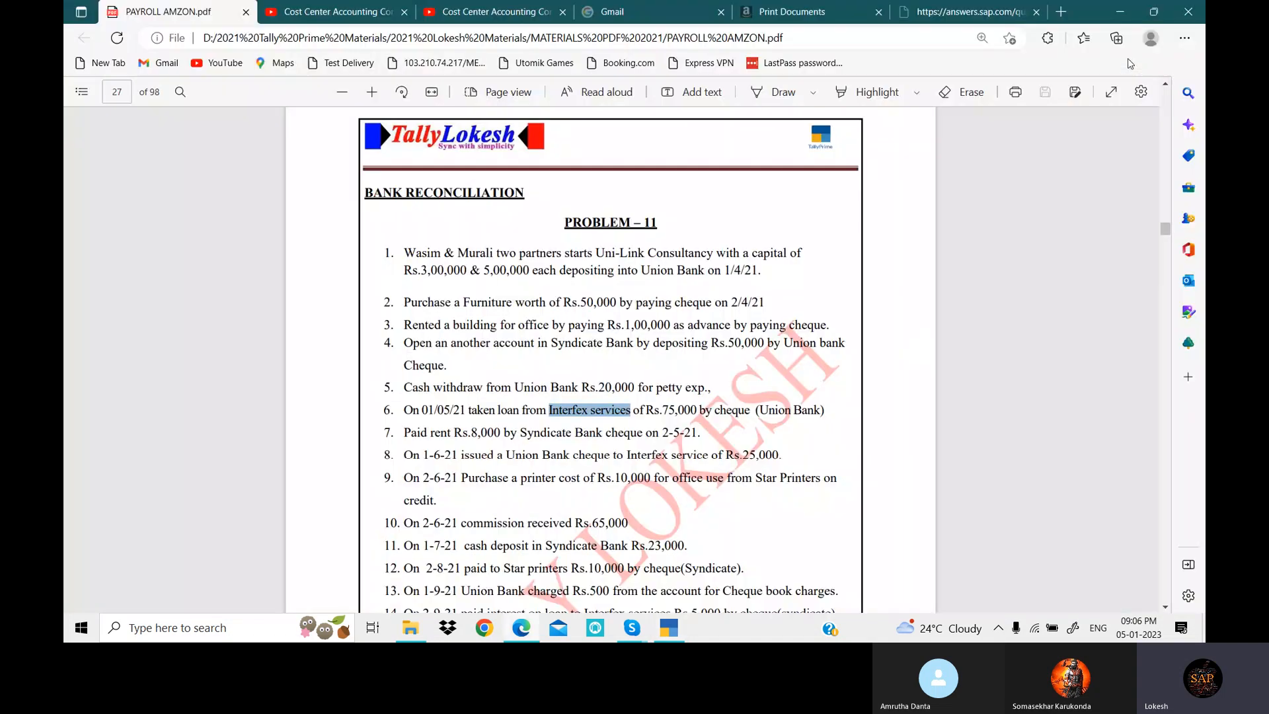
key("alt+Tab")
type("8000")
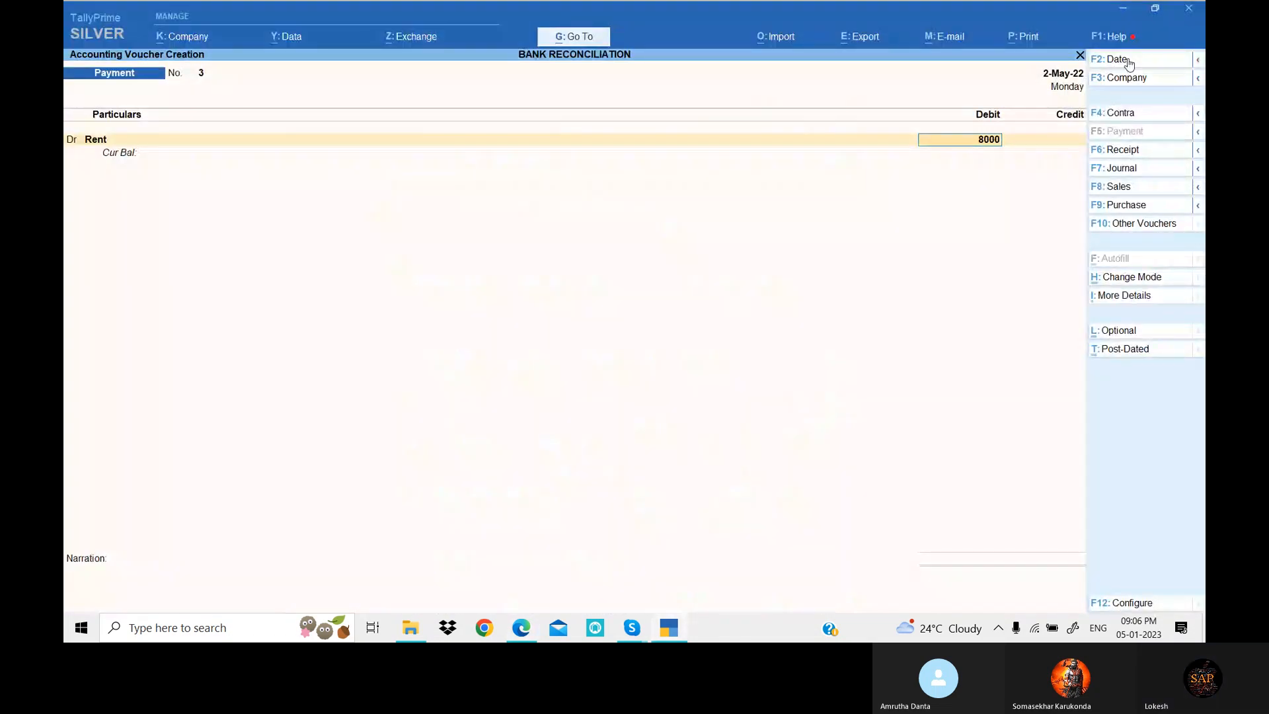
key("Return")
key("alt+Tab")
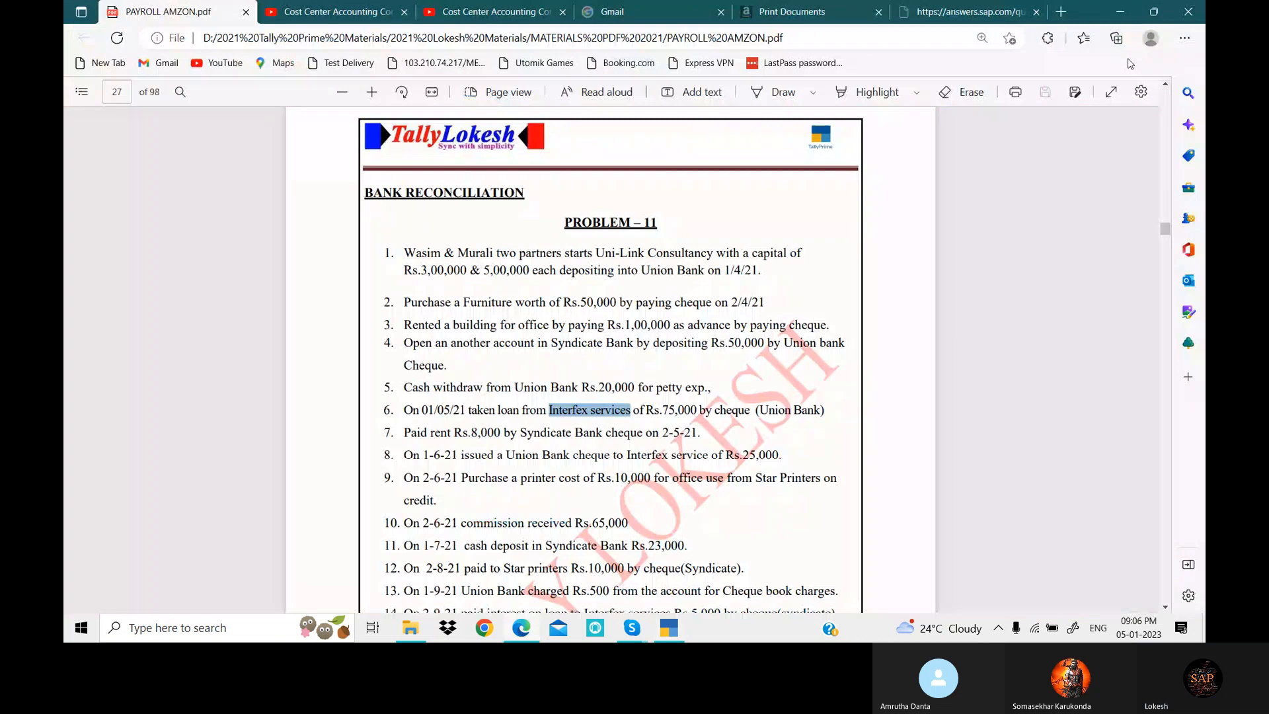
key("alt+Tab")
type("s")
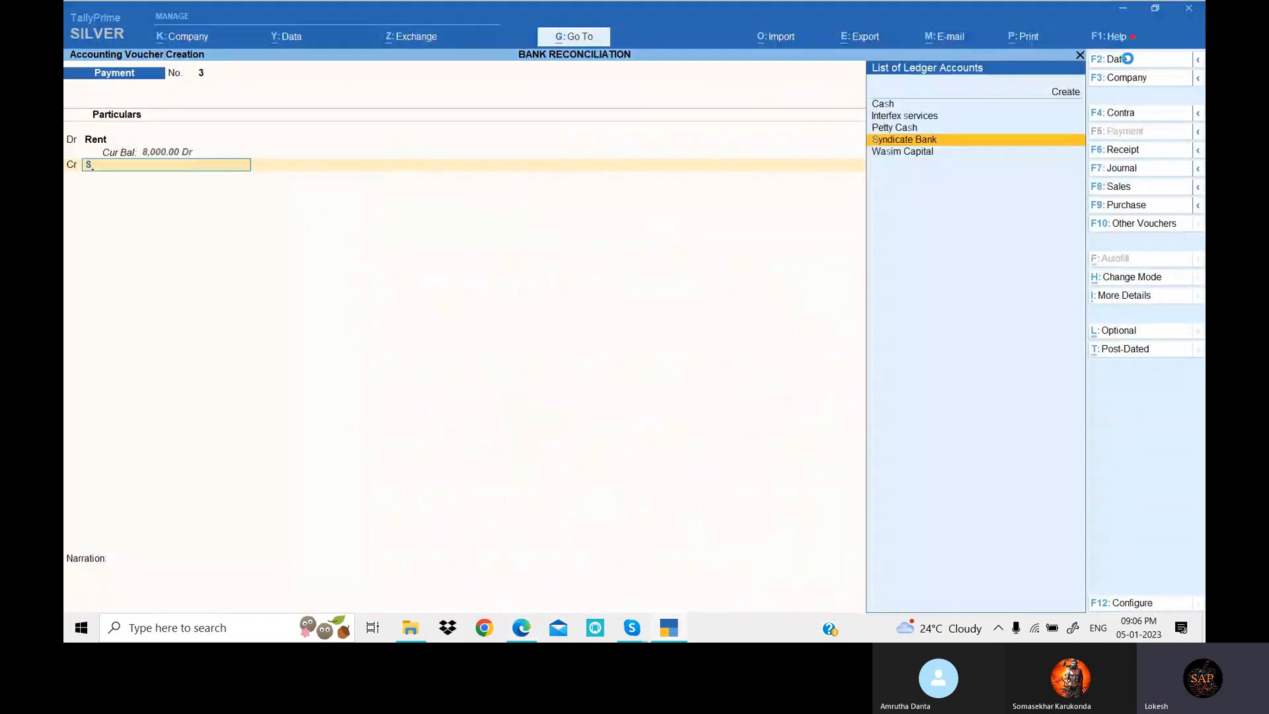
key("Return")
key("Return")
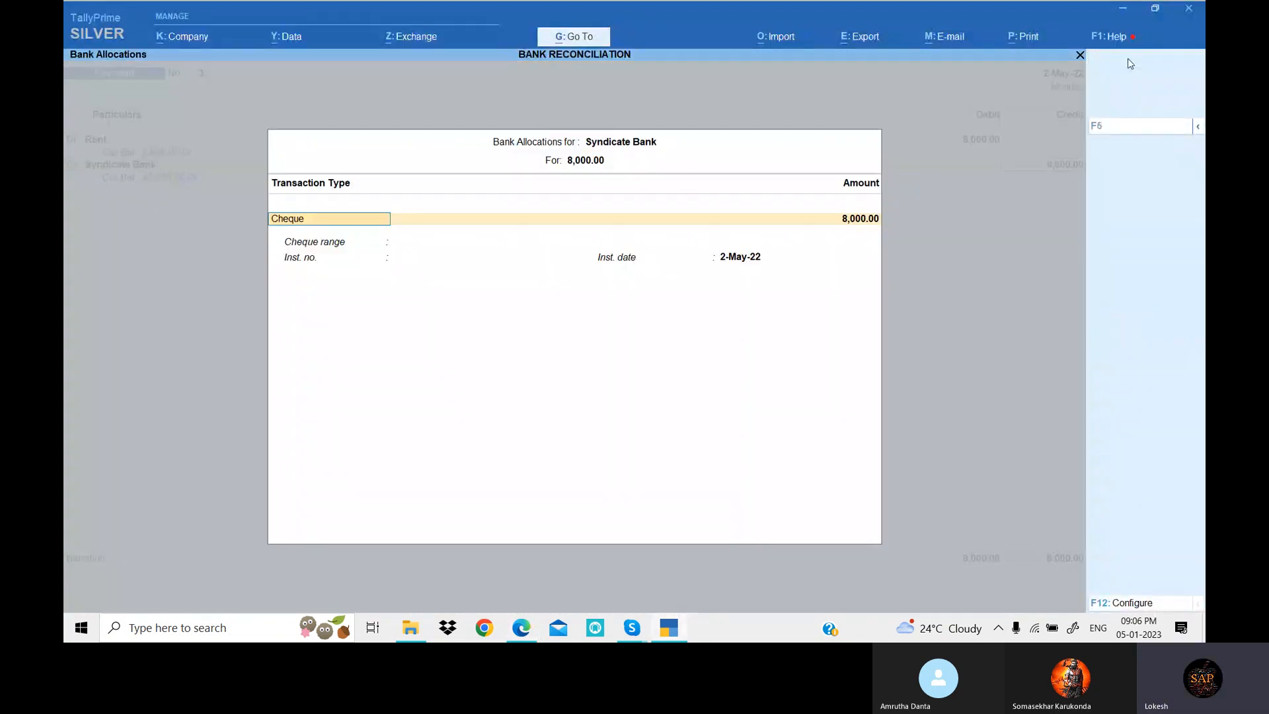
Accept the default cheque allocation for Syndicate Bank and save the rent payment voucher.
key("Return")
key("Return")
key("Return")
key("Return")
key("Return")
key("Return")
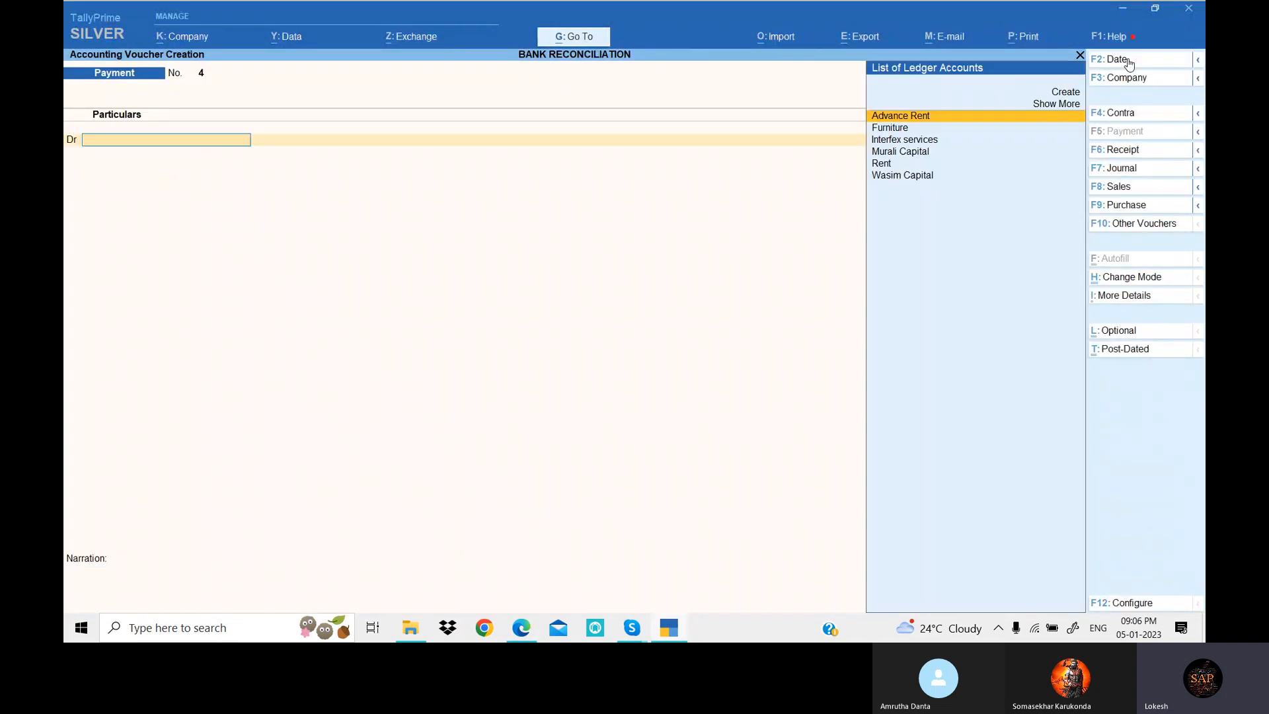
Read the eighth transaction in the PDF and set the new payment voucher's date to 1-Jun-22.
key("alt+Tab")
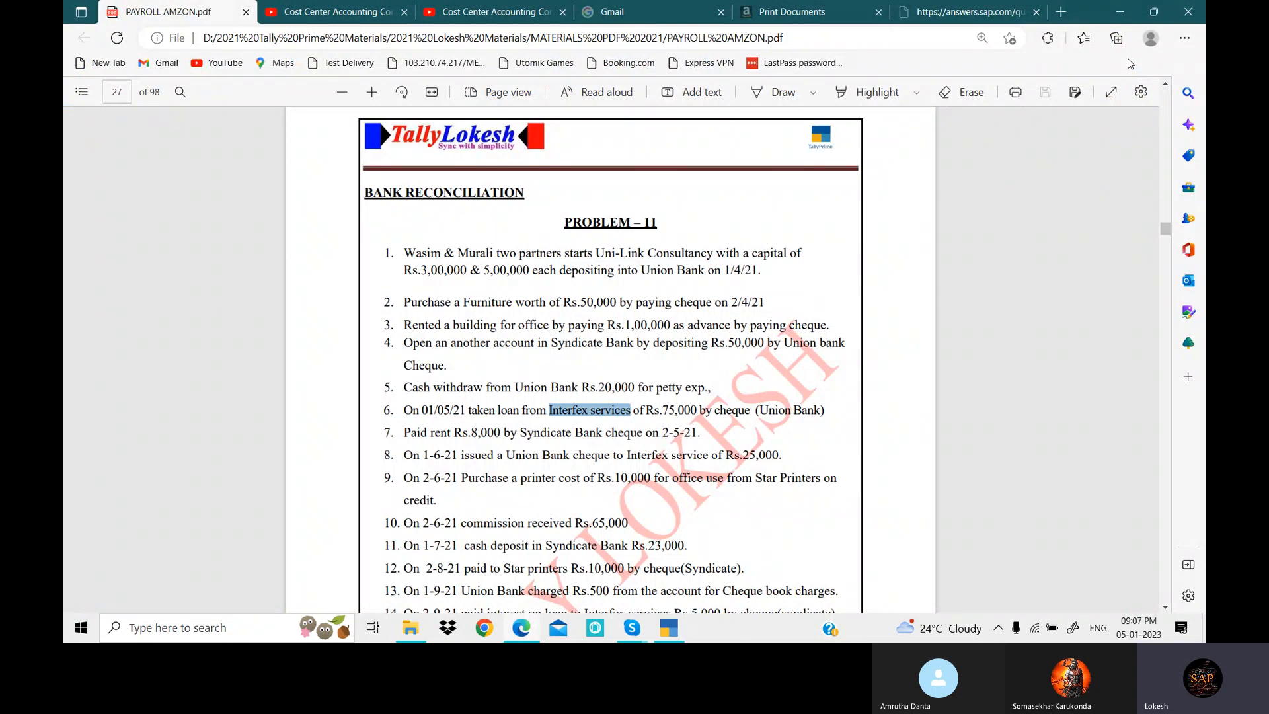
key("alt+Tab")
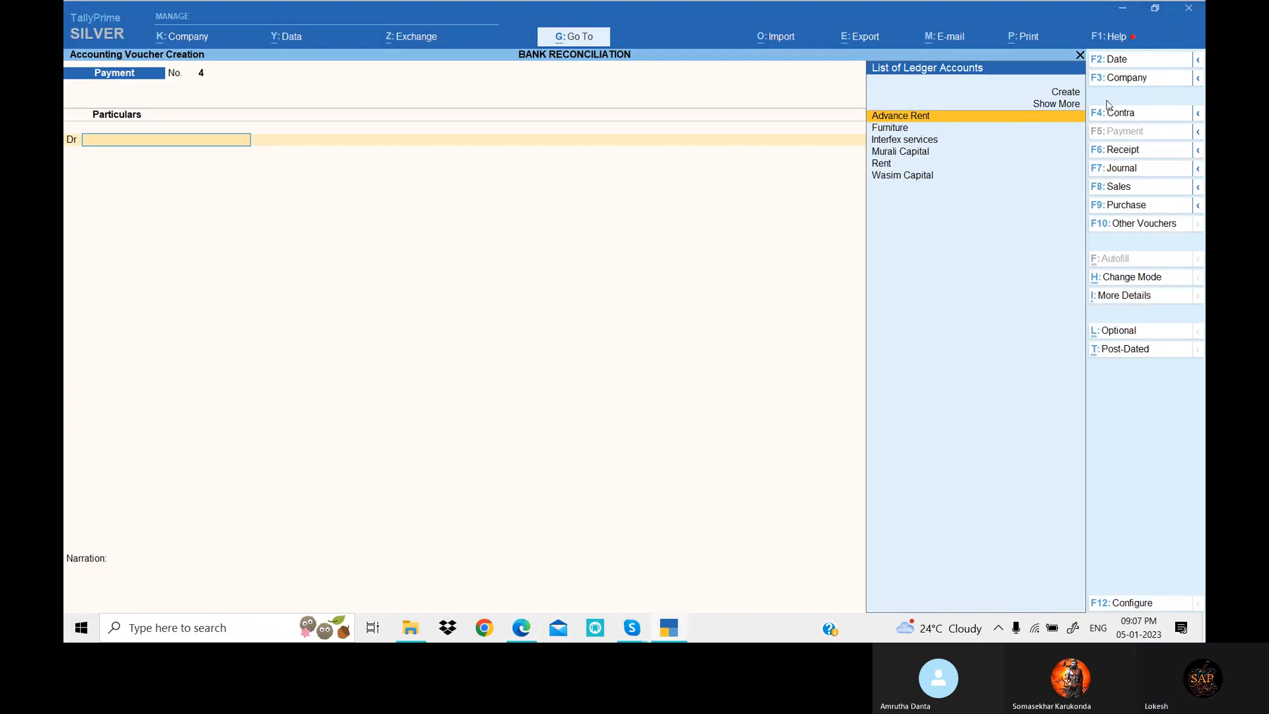
left_click(1134, 62)
type("1-8")
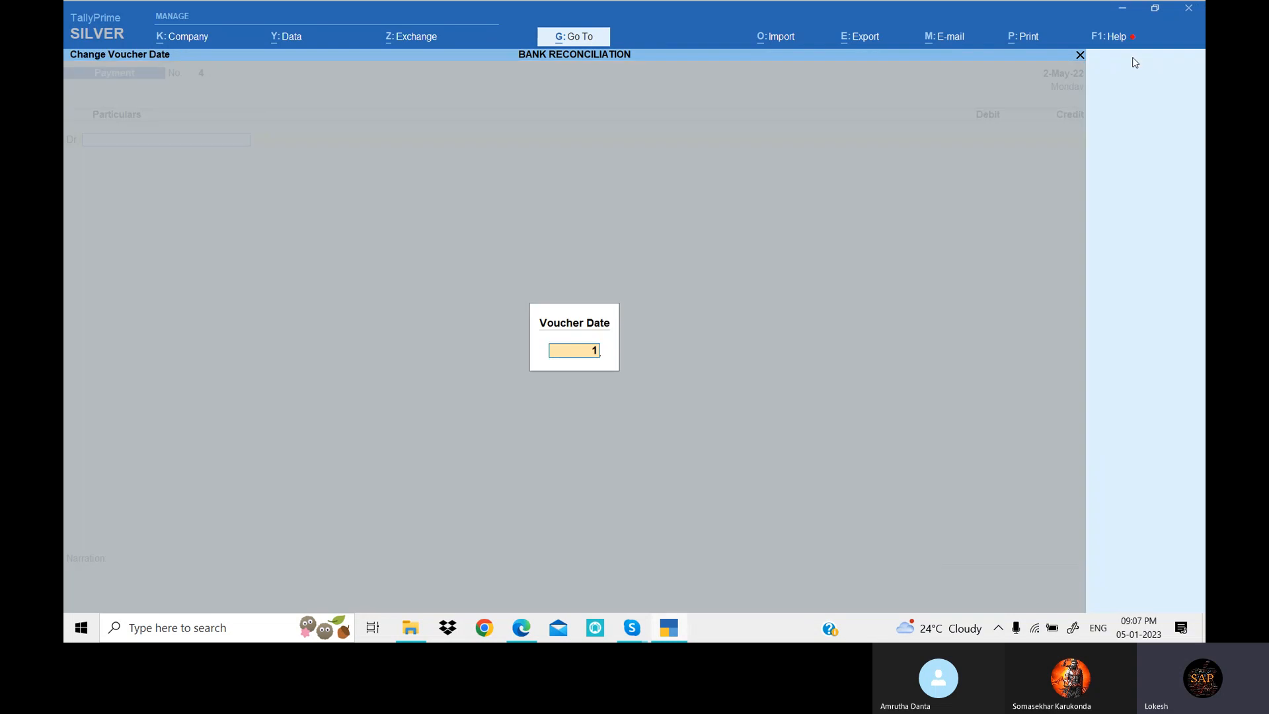
key("Return")
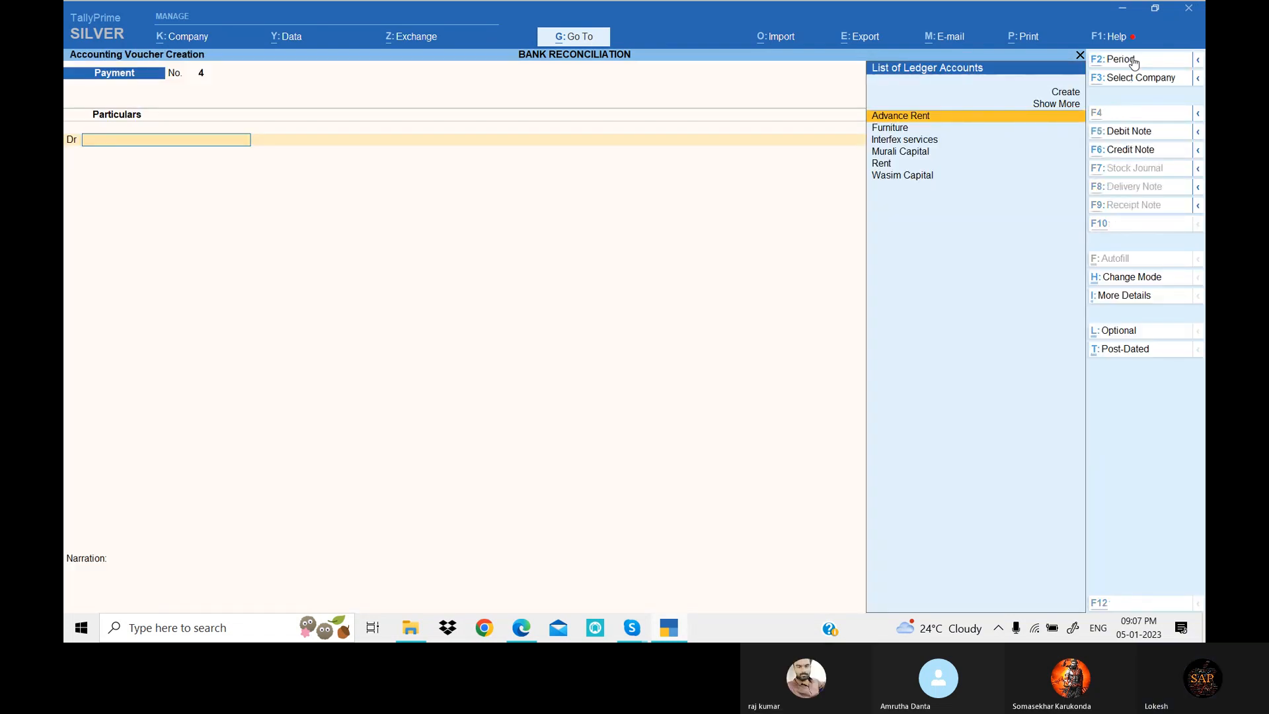
Check the payee and amount in the PDF and debit Interfex services with 25000 in the payment voucher.
key("alt+Tab")
key("alt+Tab")
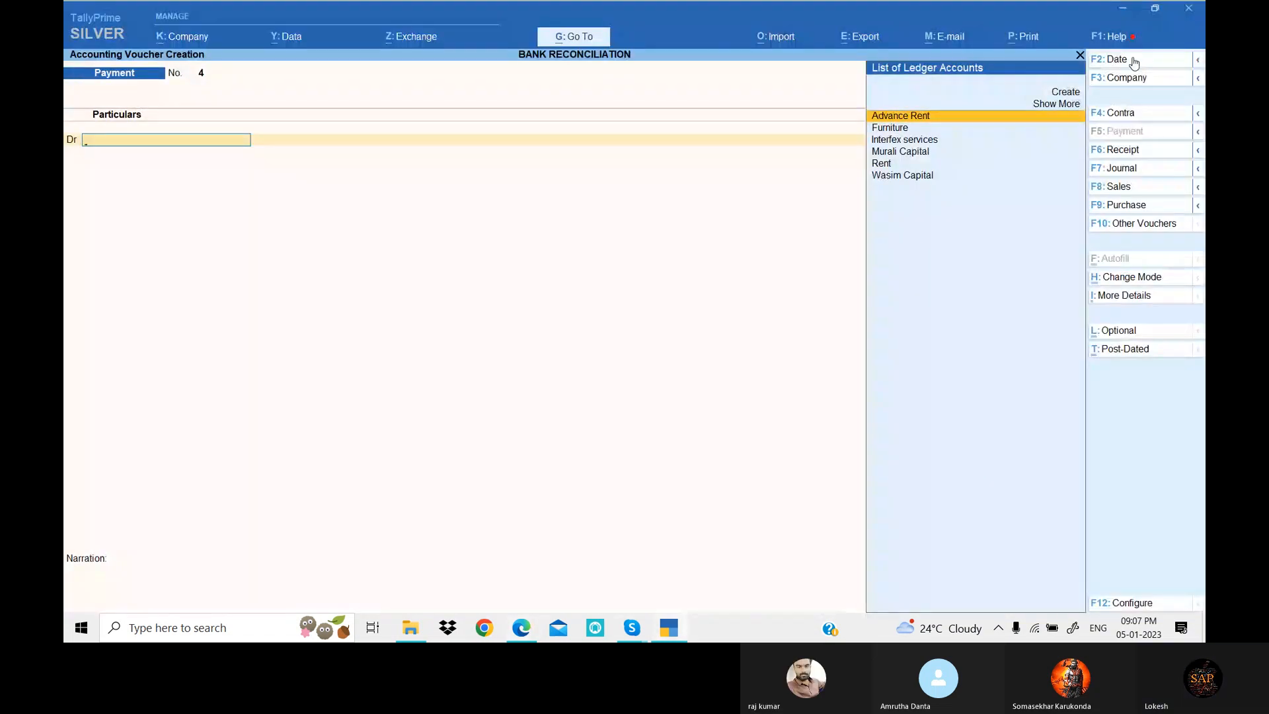
type("In")
key("Return")
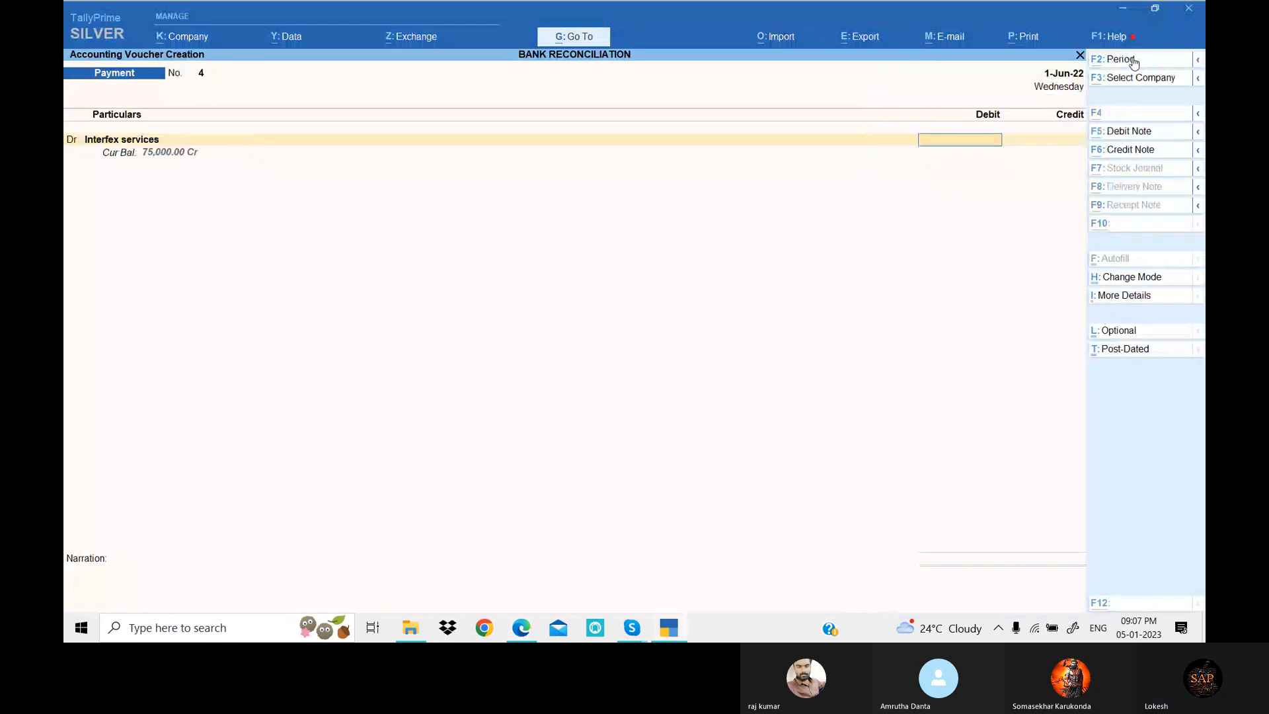
key("alt+Tab")
key("alt+Tab")
type("25000")
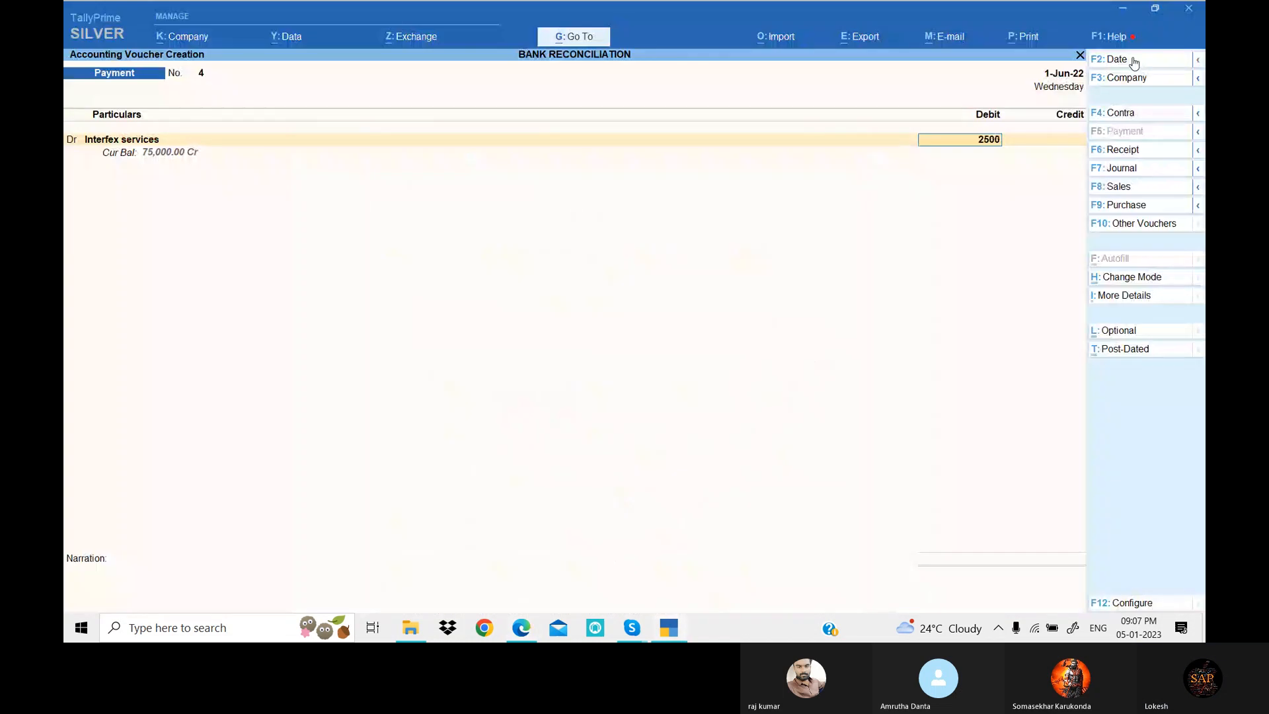
key("Return")
Check the paying bank in the PDF and credit Union Bank with 25,000 for the Interfex services payment.
key("alt+Tab")
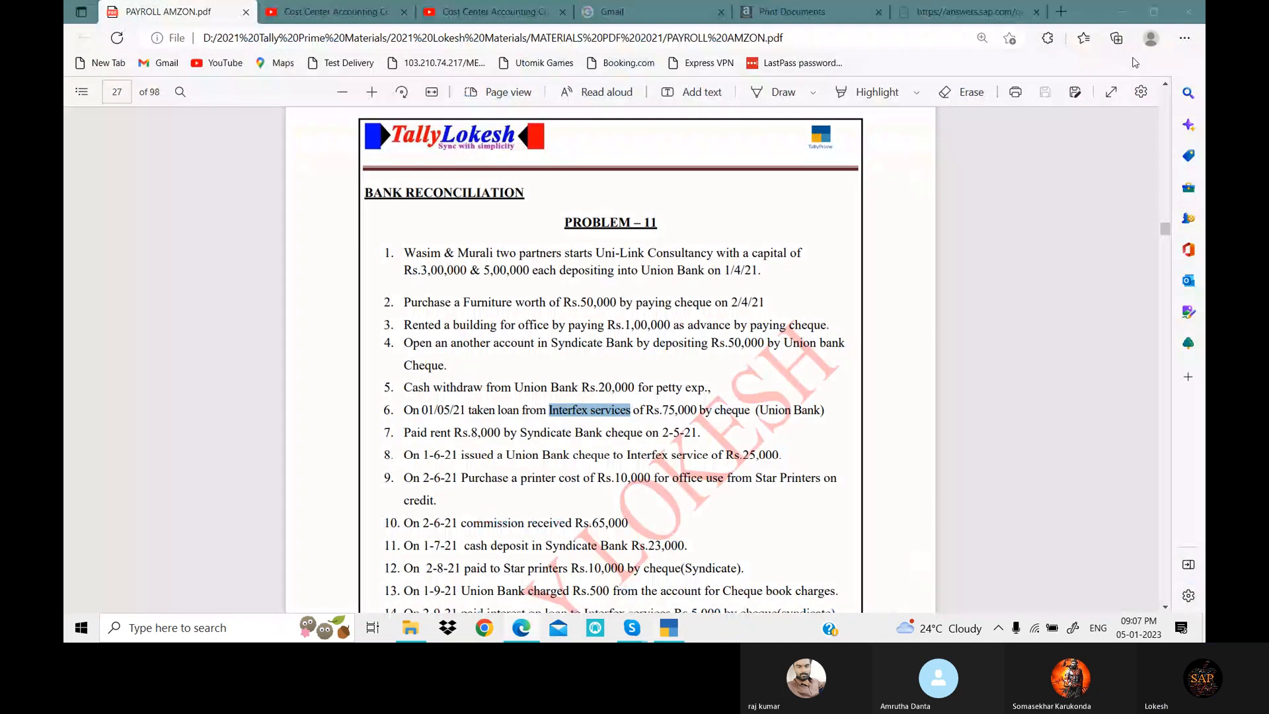
key("alt+Tab")
type("U")
key("Return")
Keep the default cheque allocation for Union Bank with cheque range Not Applicable and save the Interfex services payment.
key("Return")
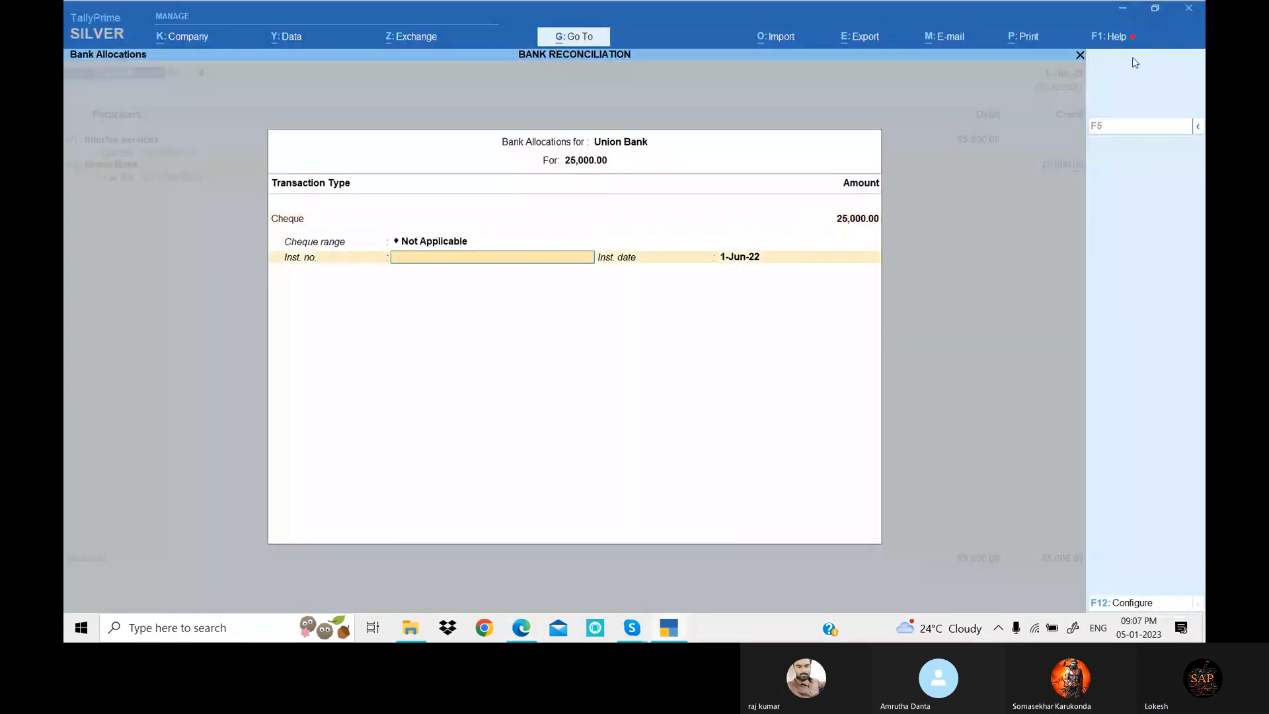
key("Return")
key("Return")
key("Return")
key("Return")
key("Return")
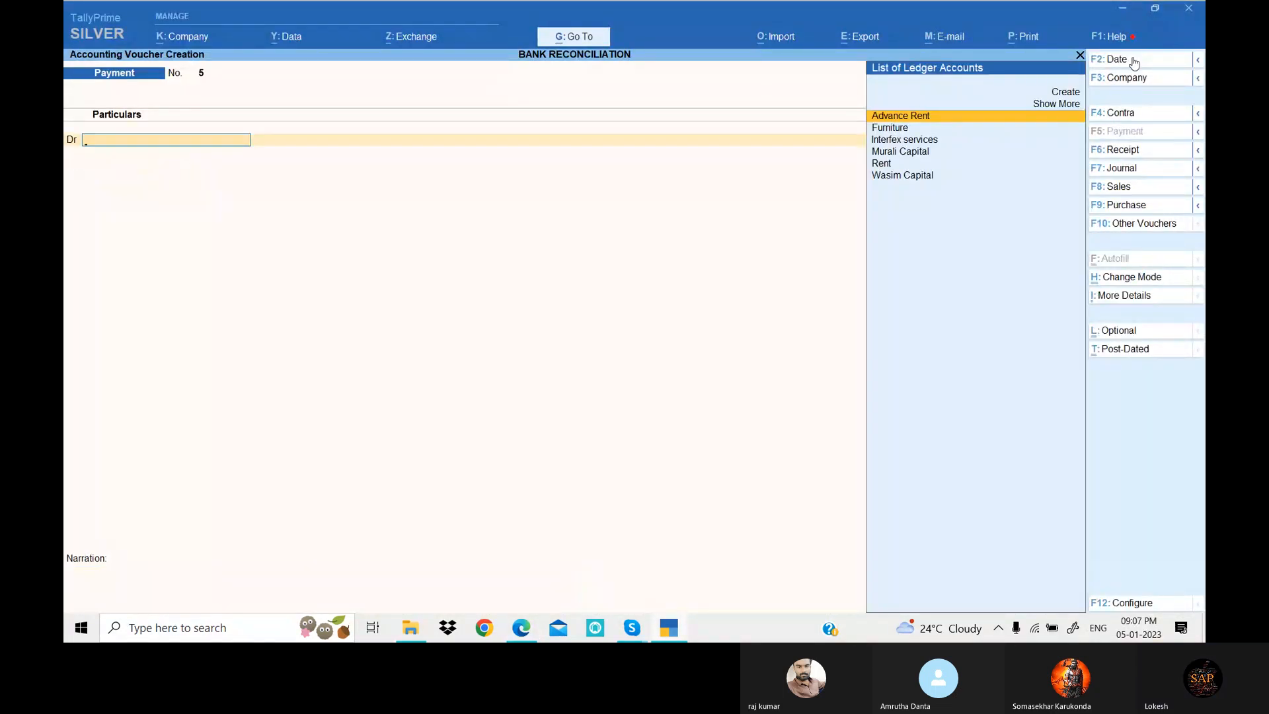
Read the ninth transaction in the PDF and switch to a journal voucher for the printer bought on credit.
key("alt+Tab")
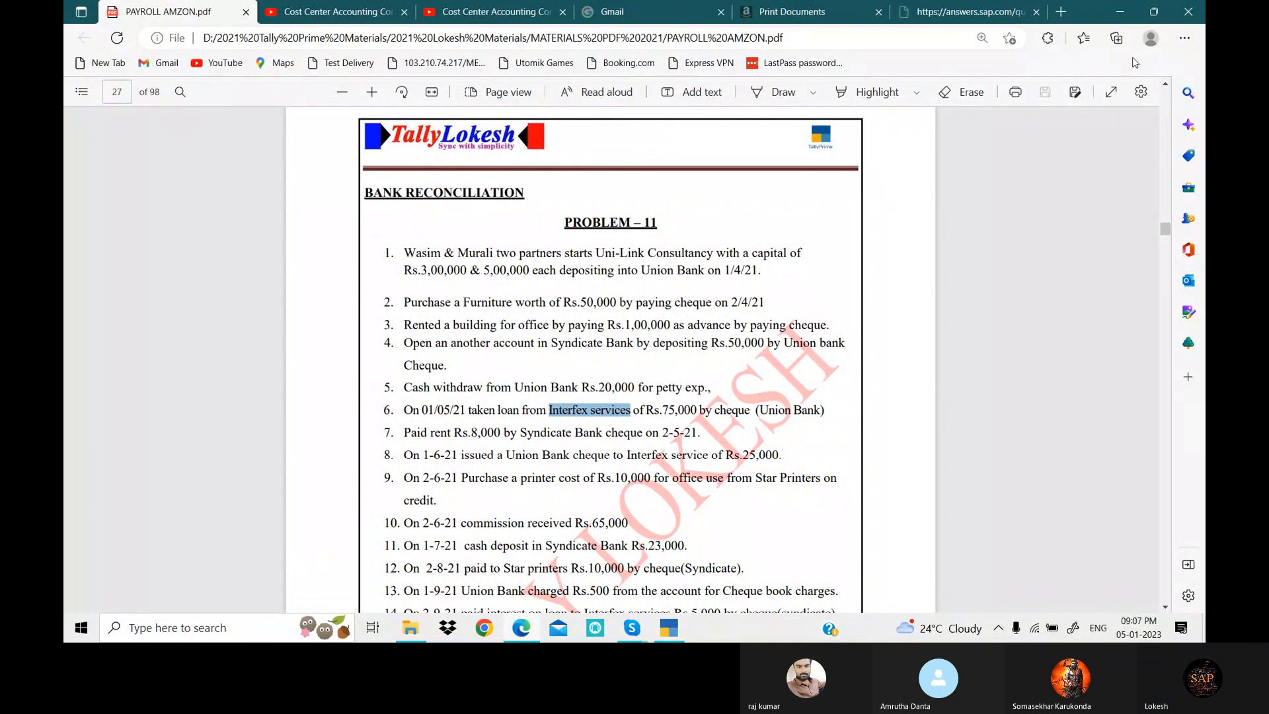
key("alt+Tab")
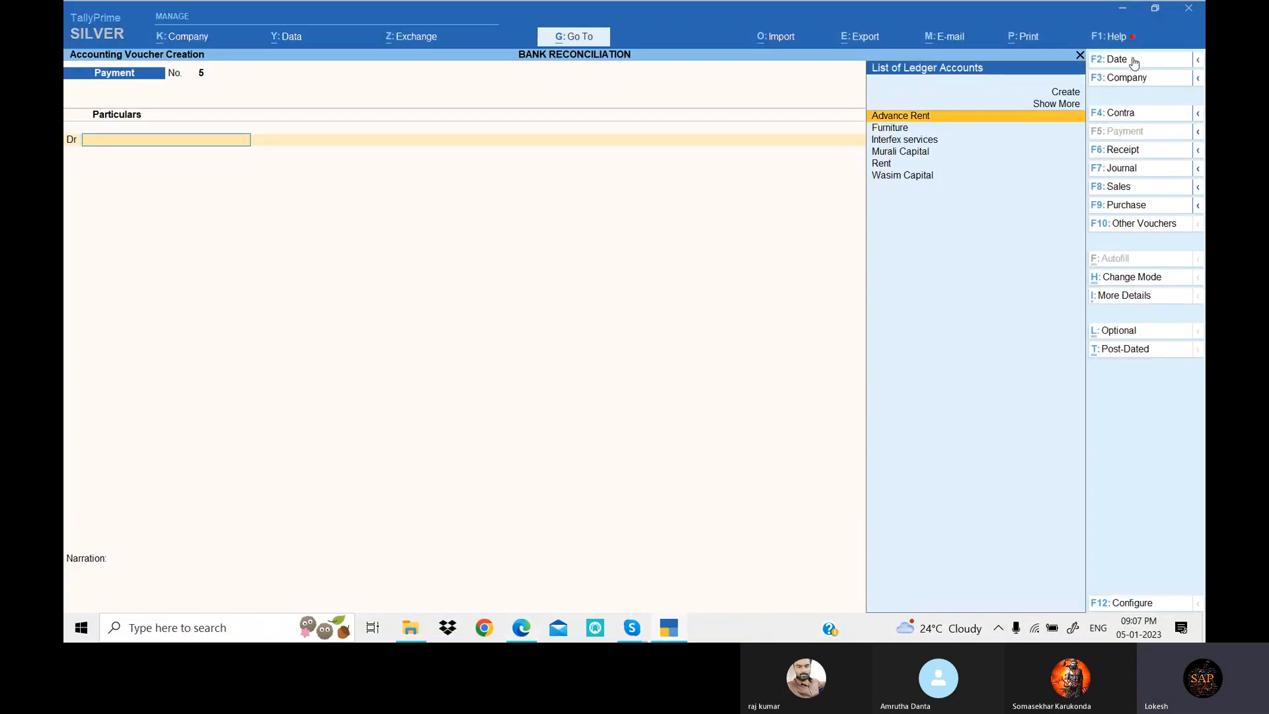
left_click(1143, 170)
Create a Printer ledger under Fixed Assets for the journal's debit line, keeping the other details at their defaults.
key("alt+c")
type("Pri")
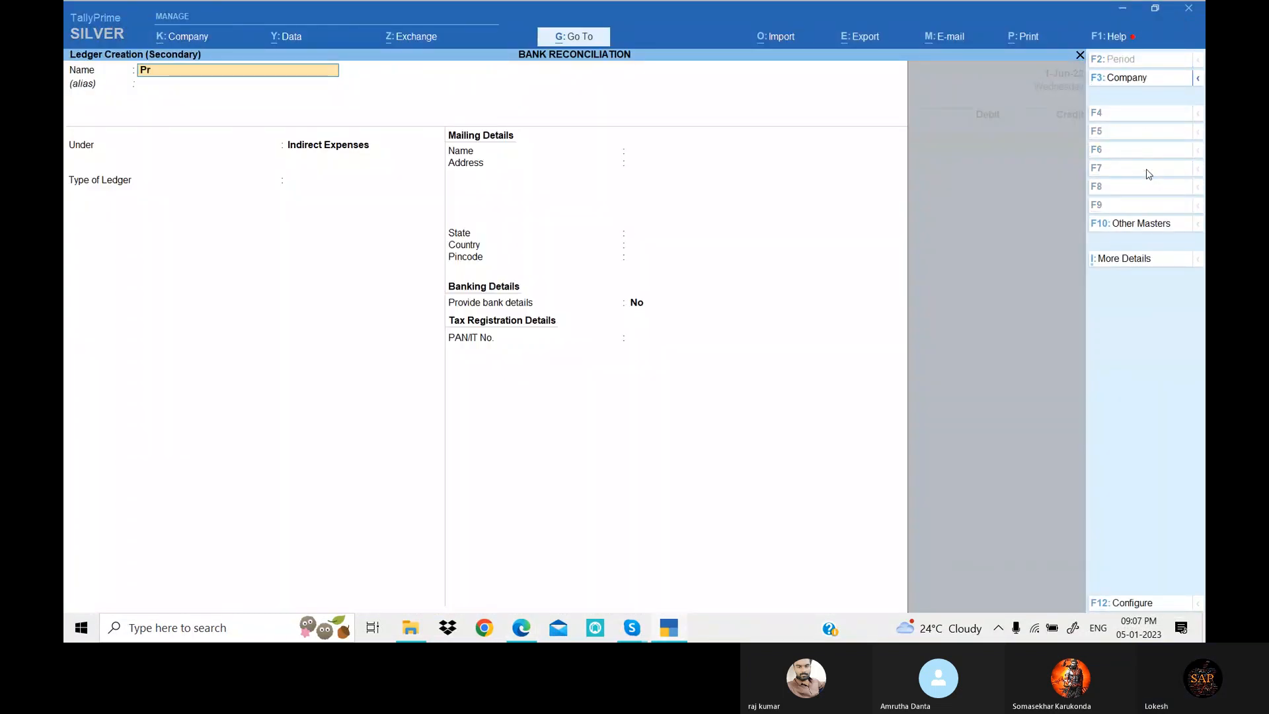
key("Return")
key("Return")
type("f")
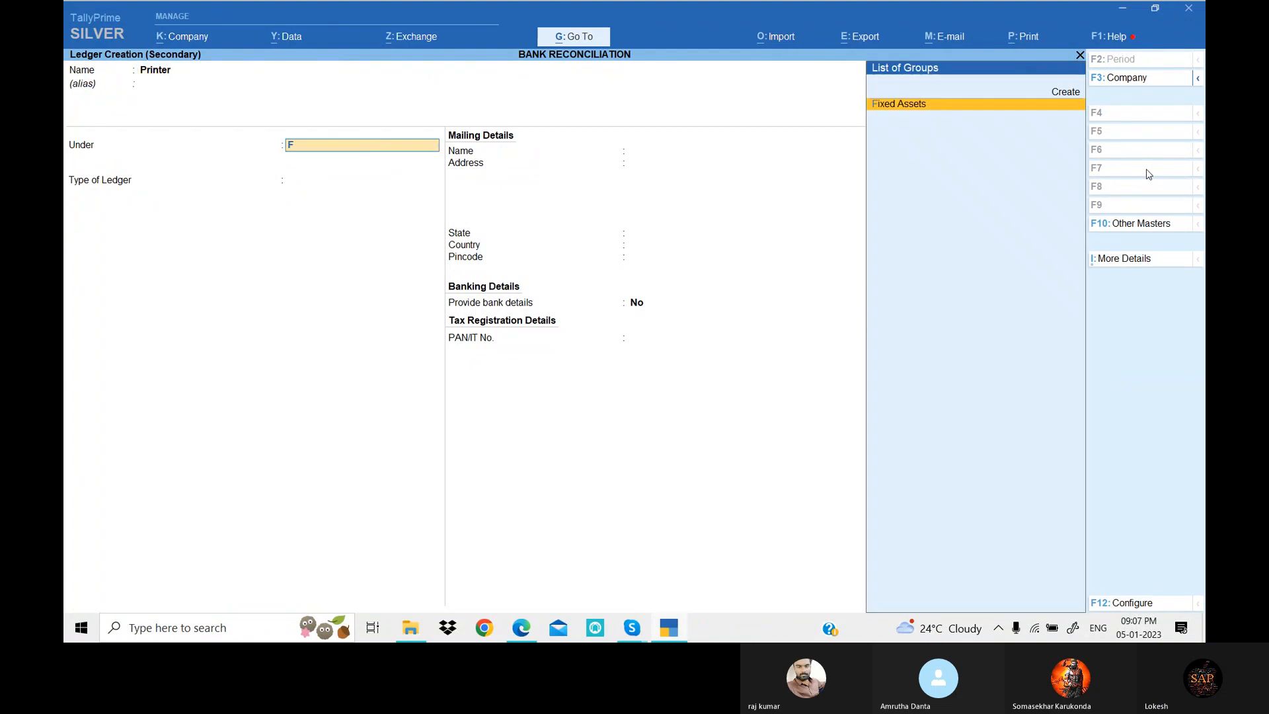
key("Return")
key("ctrl+a")
Check the printer's cost in the PDF and debit Printer with 10000 in the journal voucher.
key("alt+Tab")
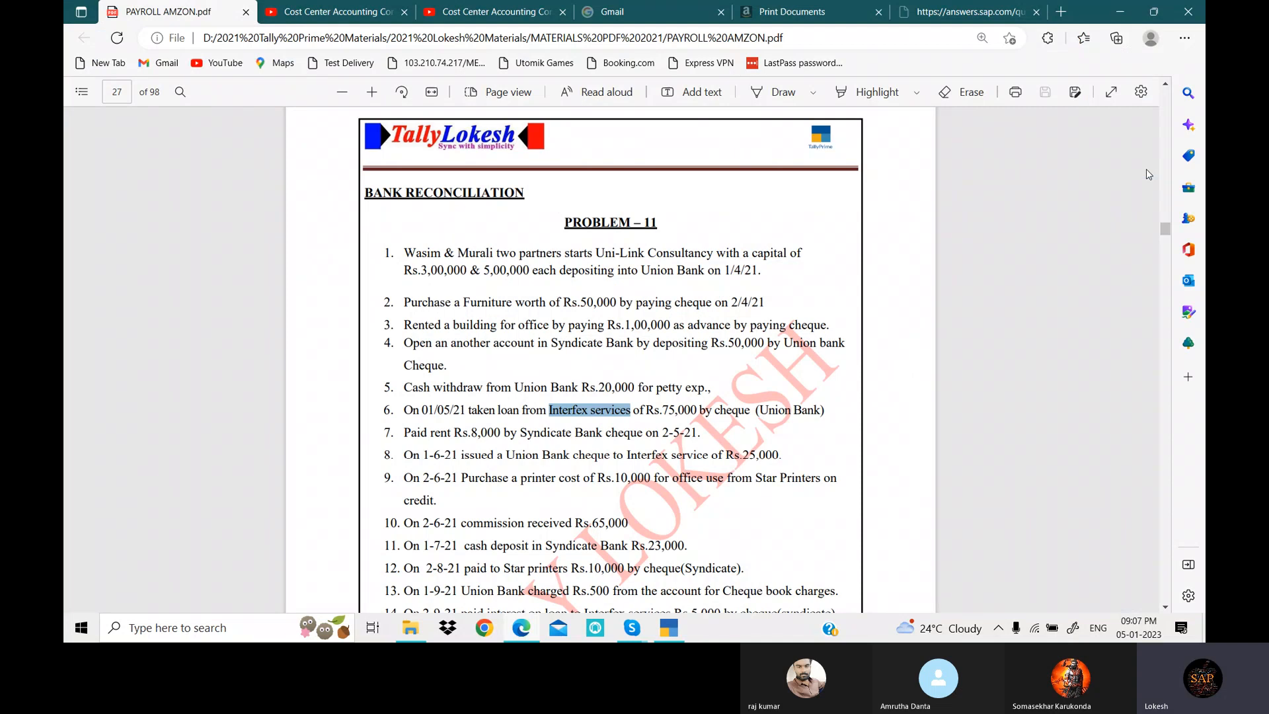
key("alt+Tab")
type("10000")
key("Return")
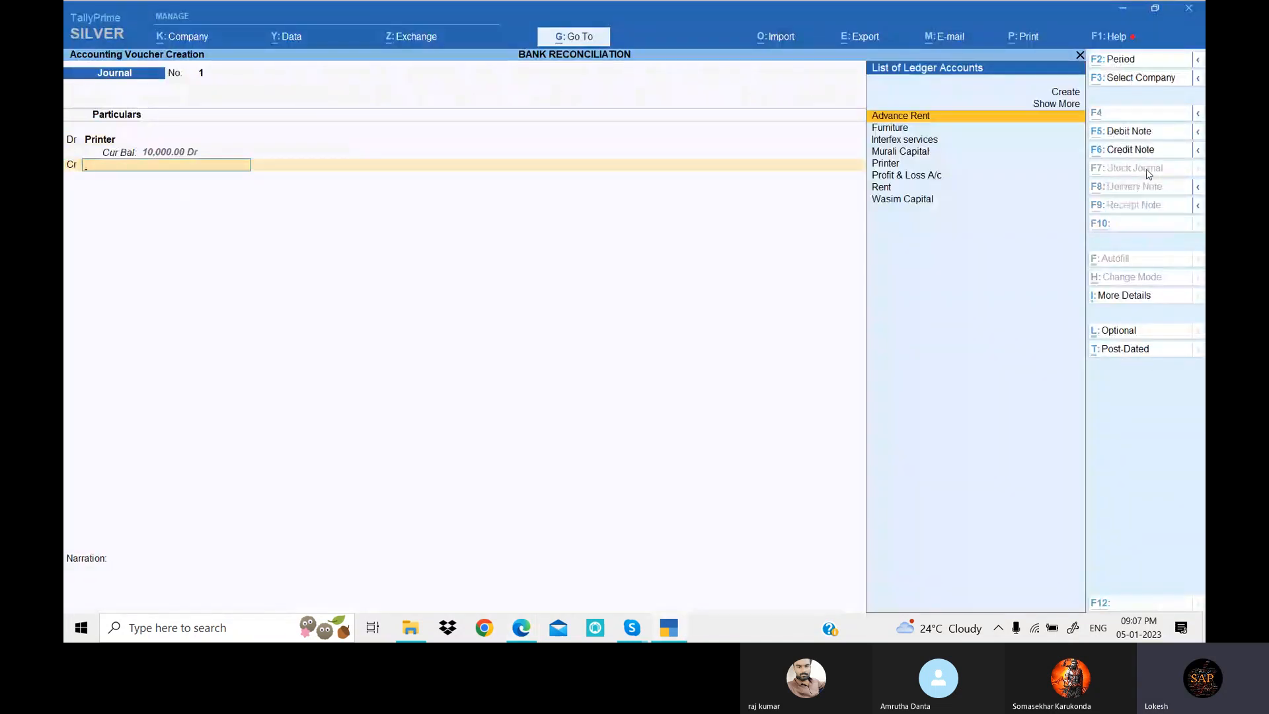
Create a Star Printers ledger under Sundry Creditors for the journal's credit line, keeping the other details at their defaults.
key("alt+c")
type("Star")
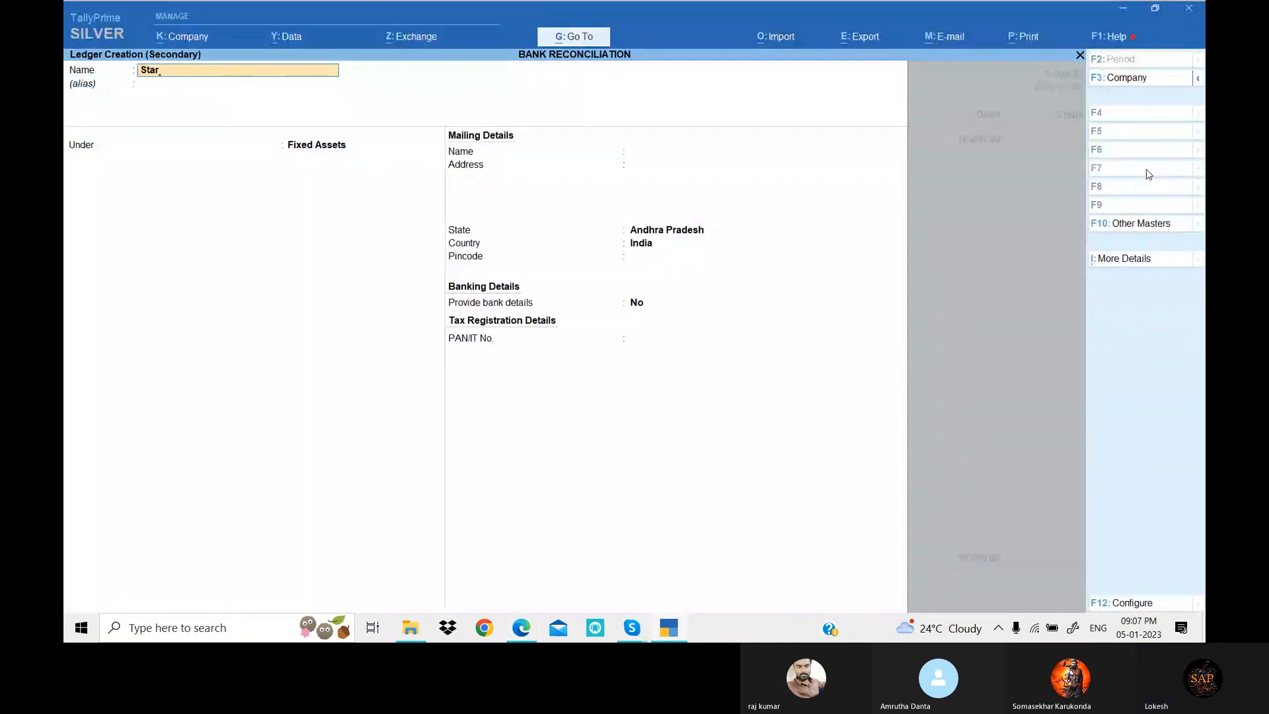
key("alt+Tab")
key("alt+Tab")
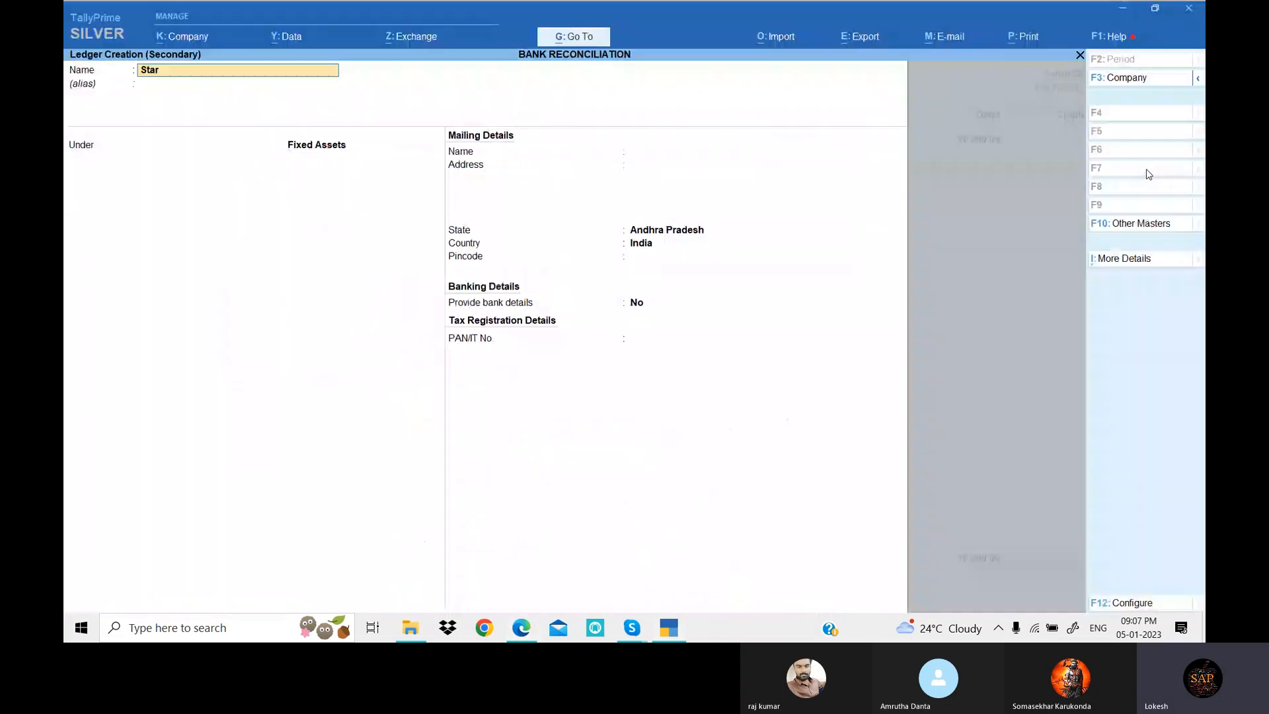
type("Printers")
type("sund")
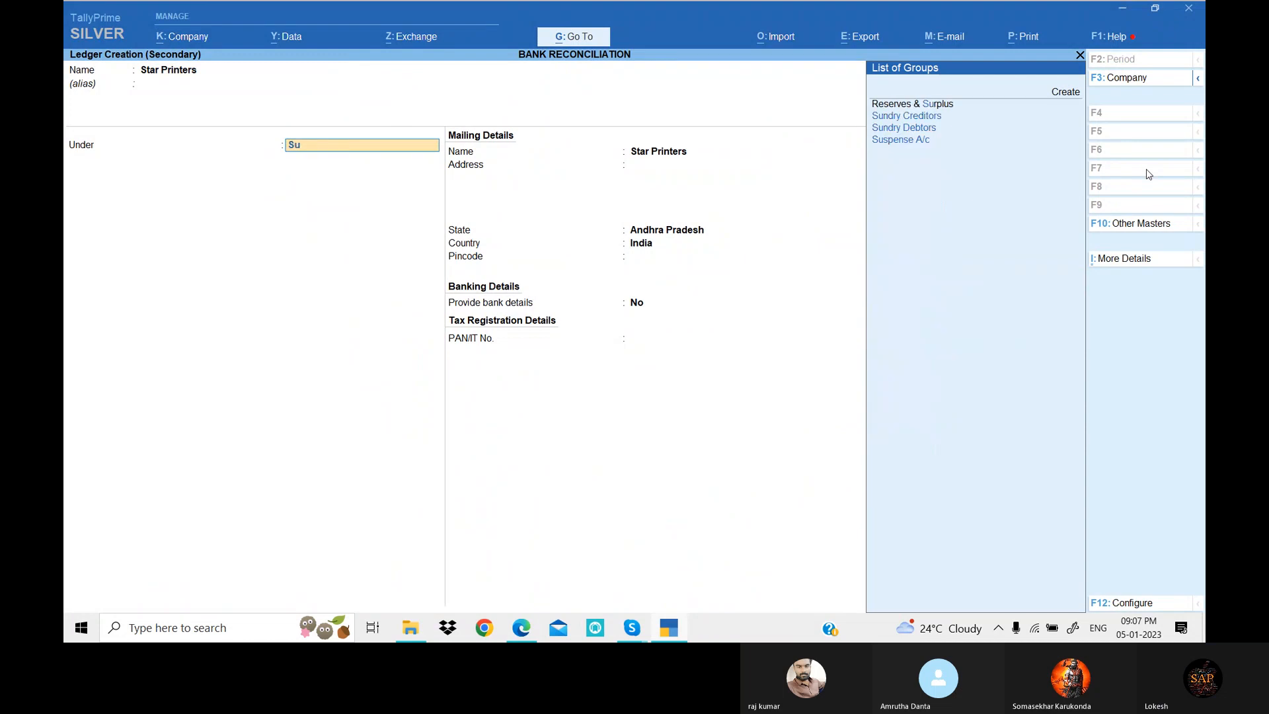
key("Return")
key("ctrl+a")
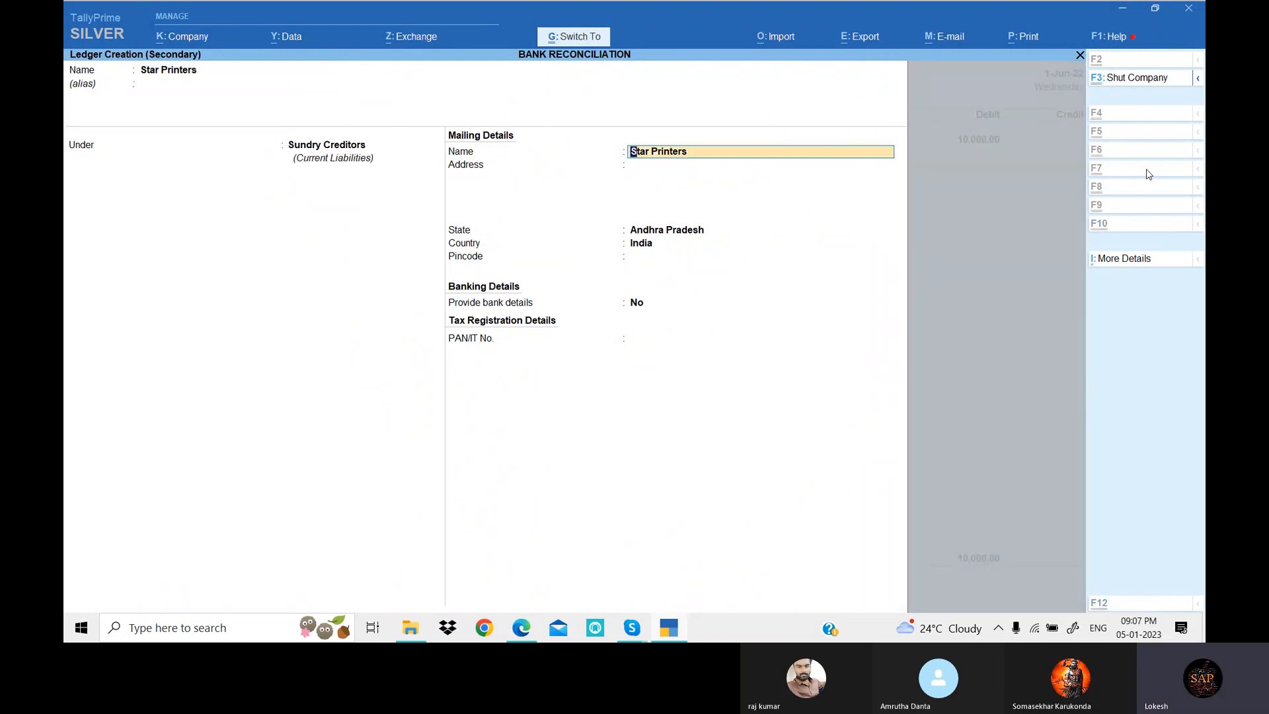
Credit Star Printers with the full 10,000.00 and save the printer journal voucher without a narration.
key("Return")
key("Return")
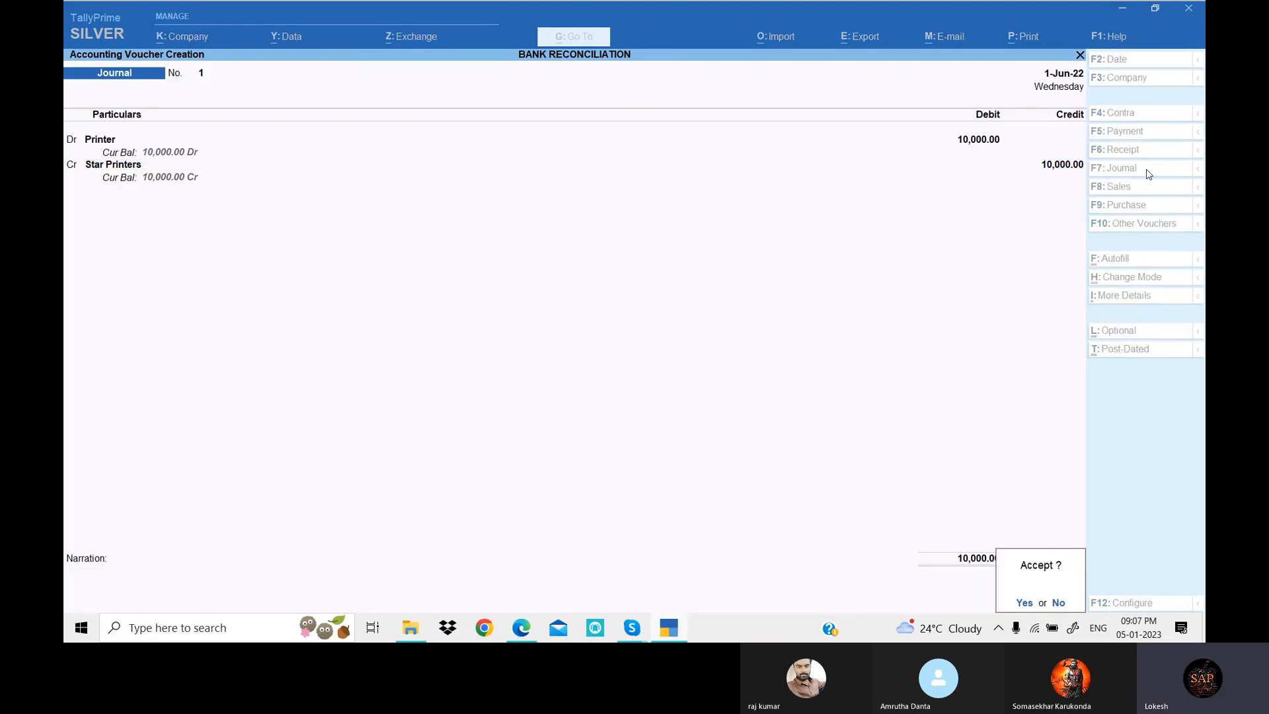
key("Return")
Read the tenth transaction in the PDF and switch to a receipt voucher dated 2-6.
key("alt+Tab")
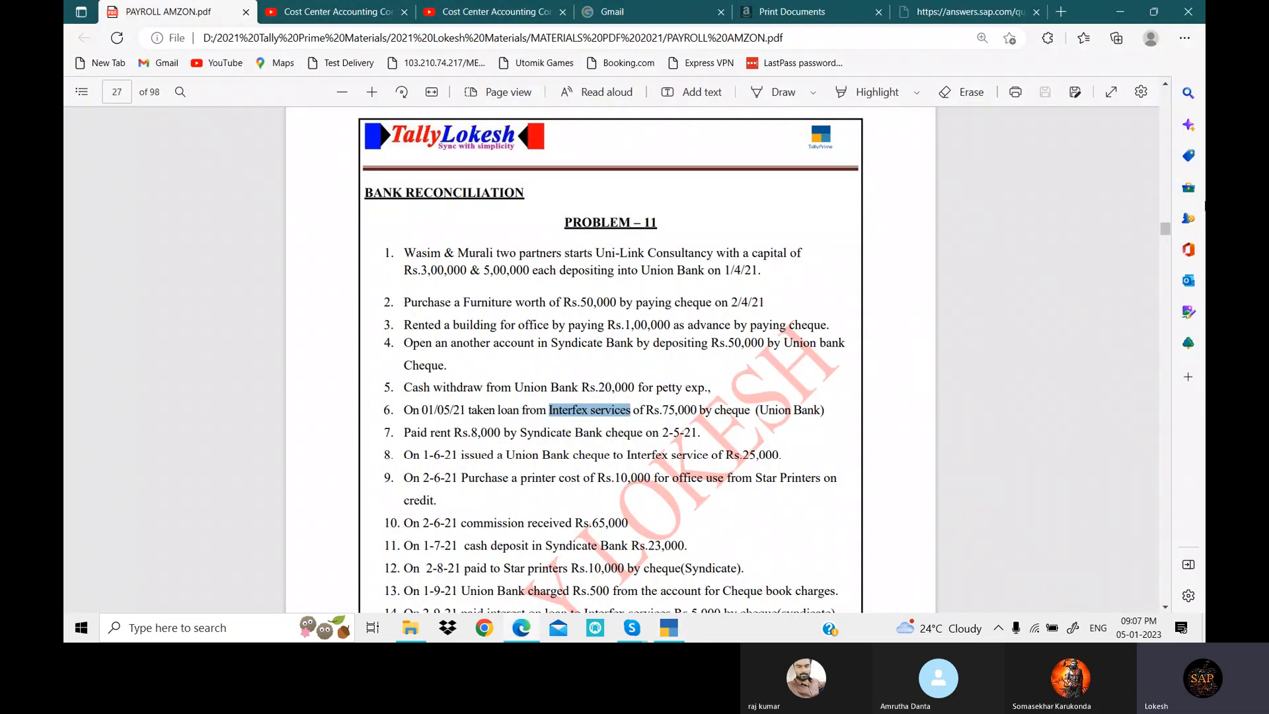
left_click(1165, 606)
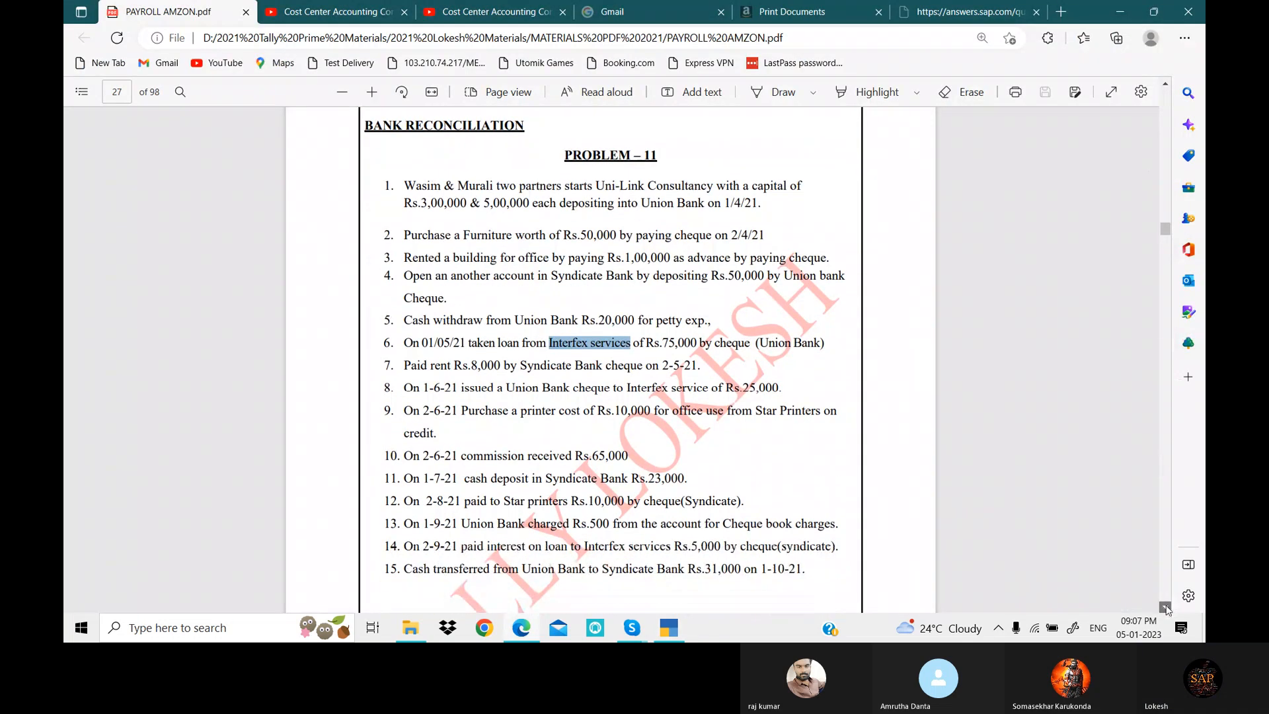
left_click(1165, 607)
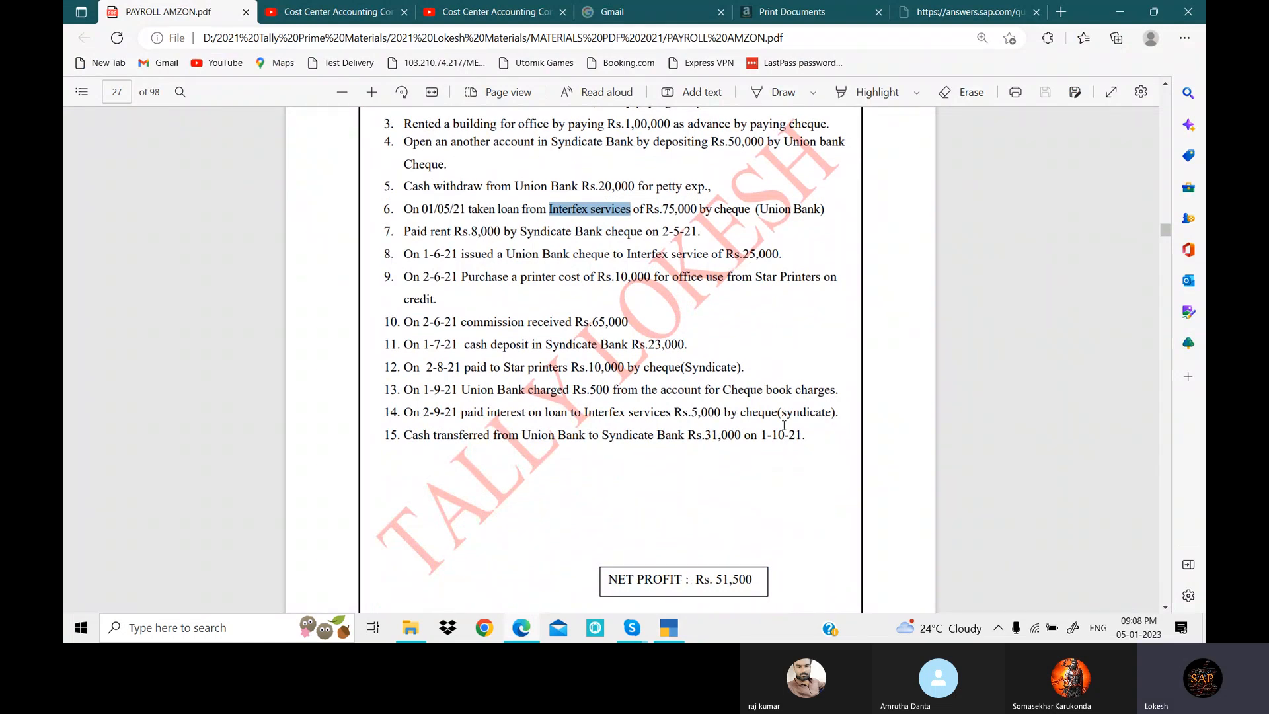
key("alt+Tab")
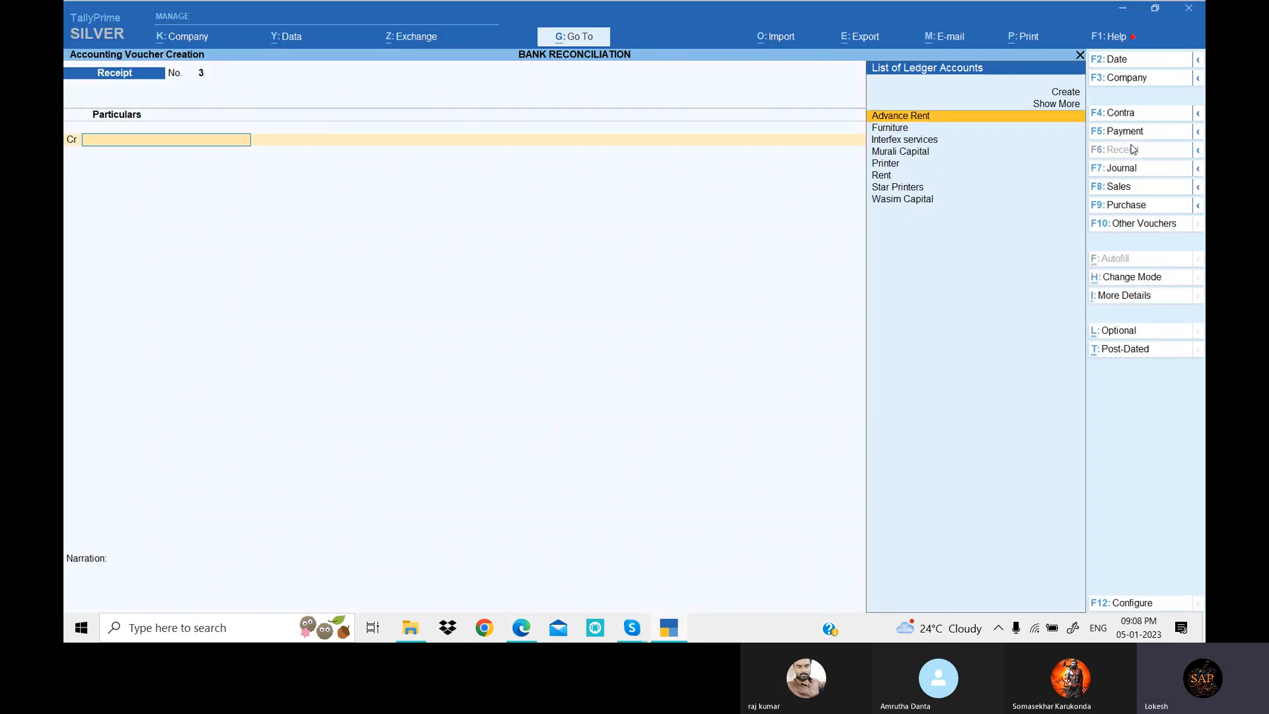
left_click(1123, 61)
type("2-6")
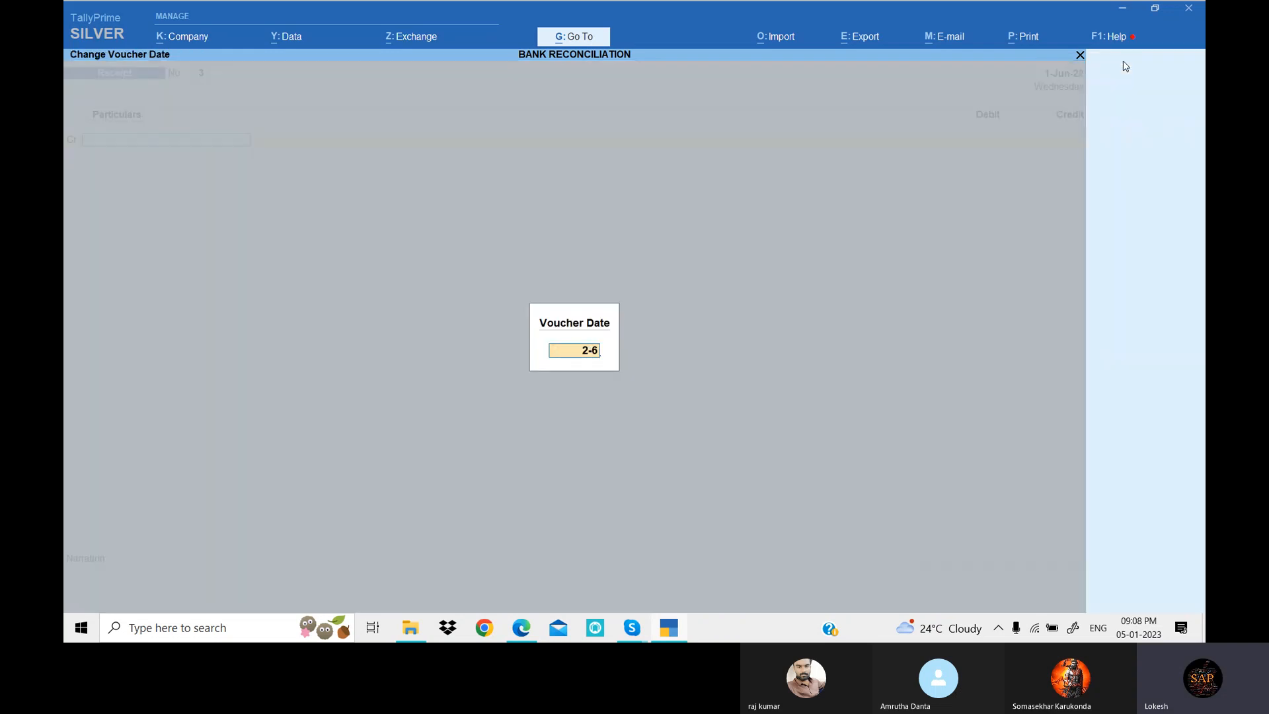
key("Return")
Create a Commission Received ledger under Indirect Incomes with the type of ledger Not Applicable.
key("alt+c")
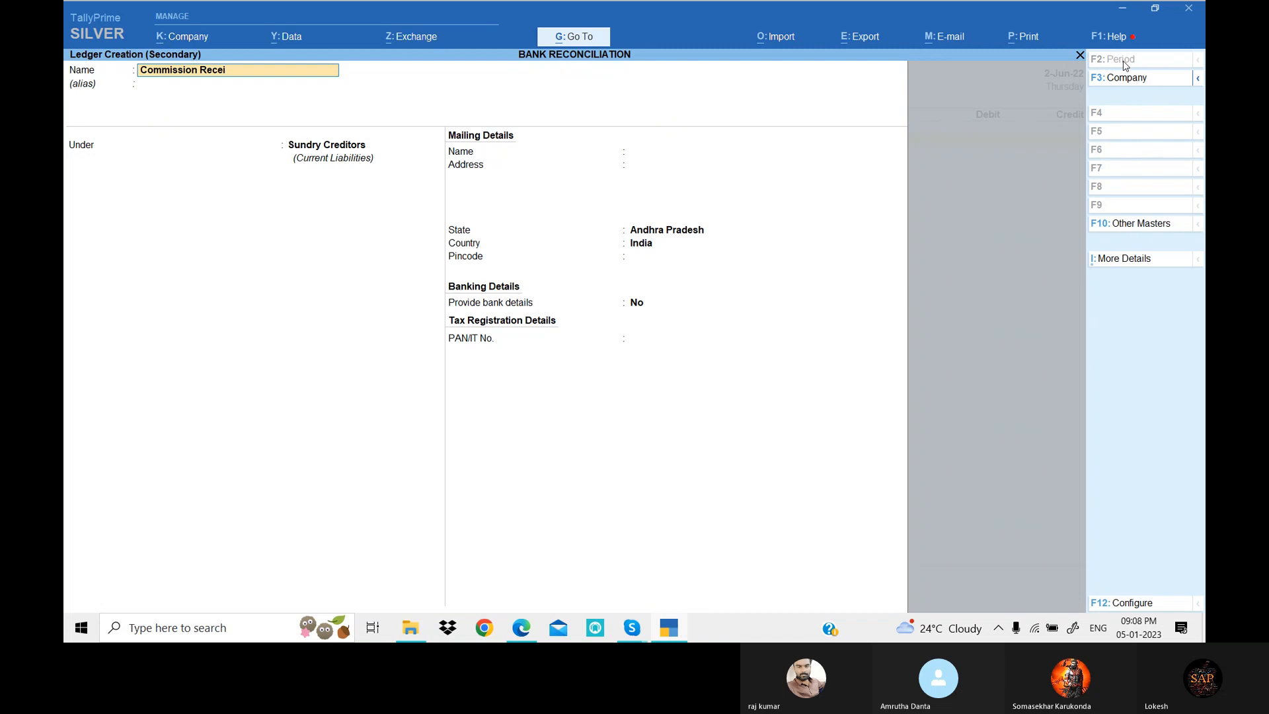
key("Return")
key("Return")
type("Ind")
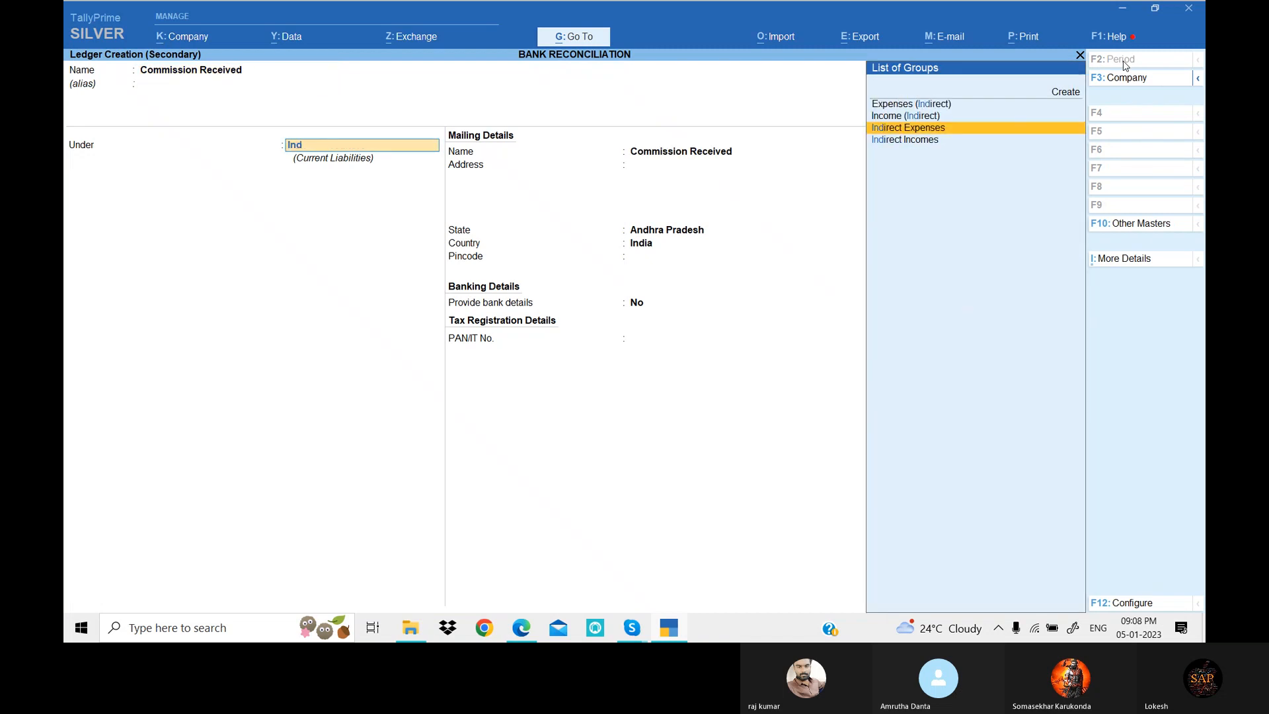
key("Down")
key("Return")
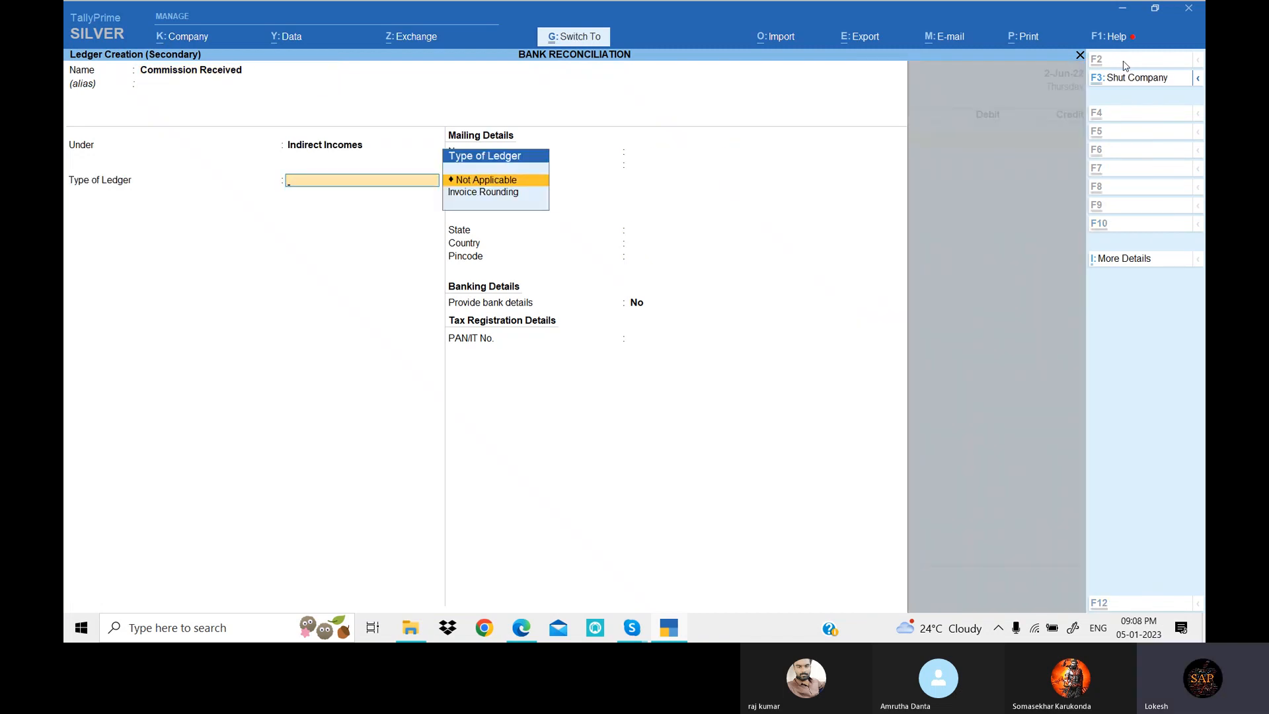
key("ctrl+a")
Check the commission amount in the PDF, credit Commission Received with 65000 against Cash, and save the receipt.
key("alt+Tab")
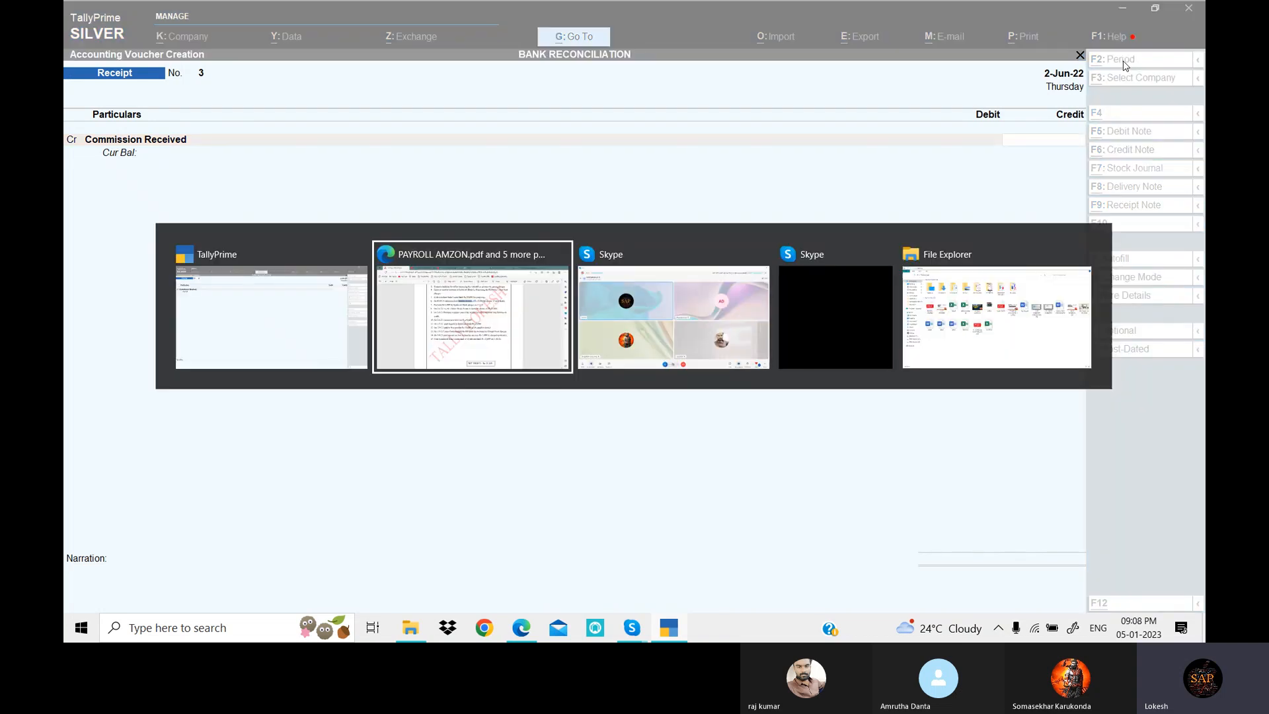
key("alt+Tab")
type("65000")
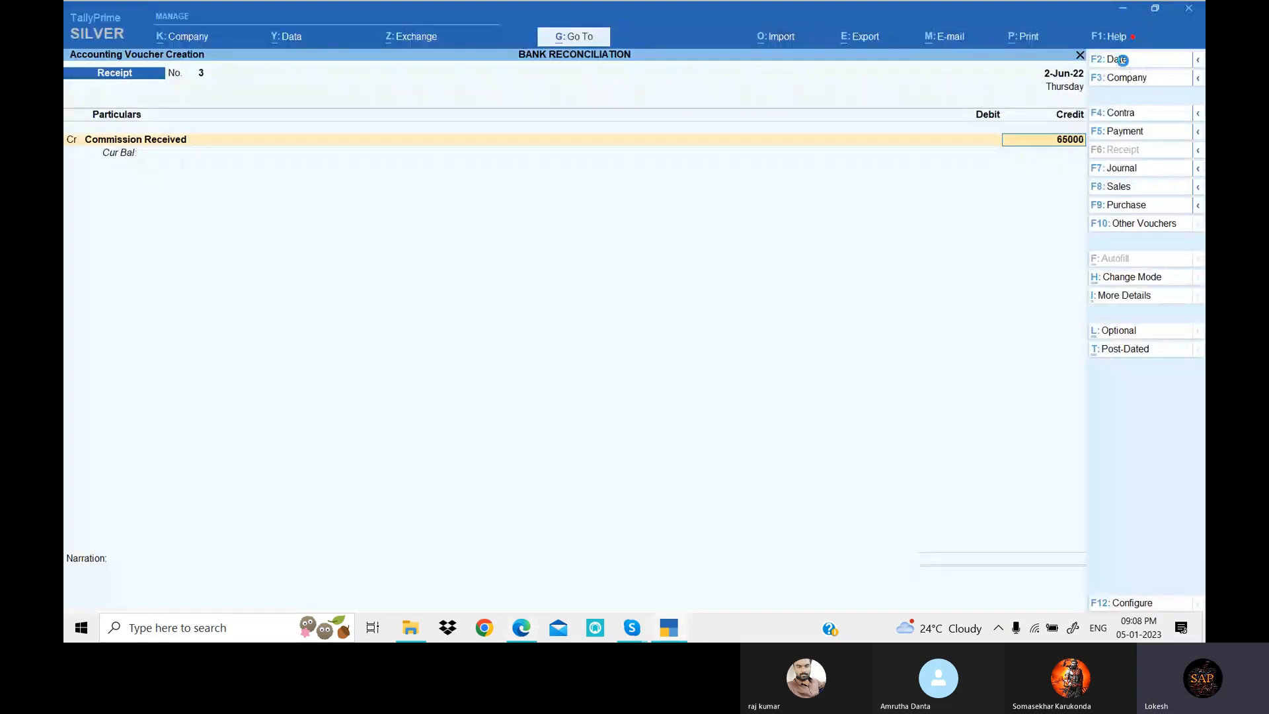
key("Return")
key("Down")
key("Return")
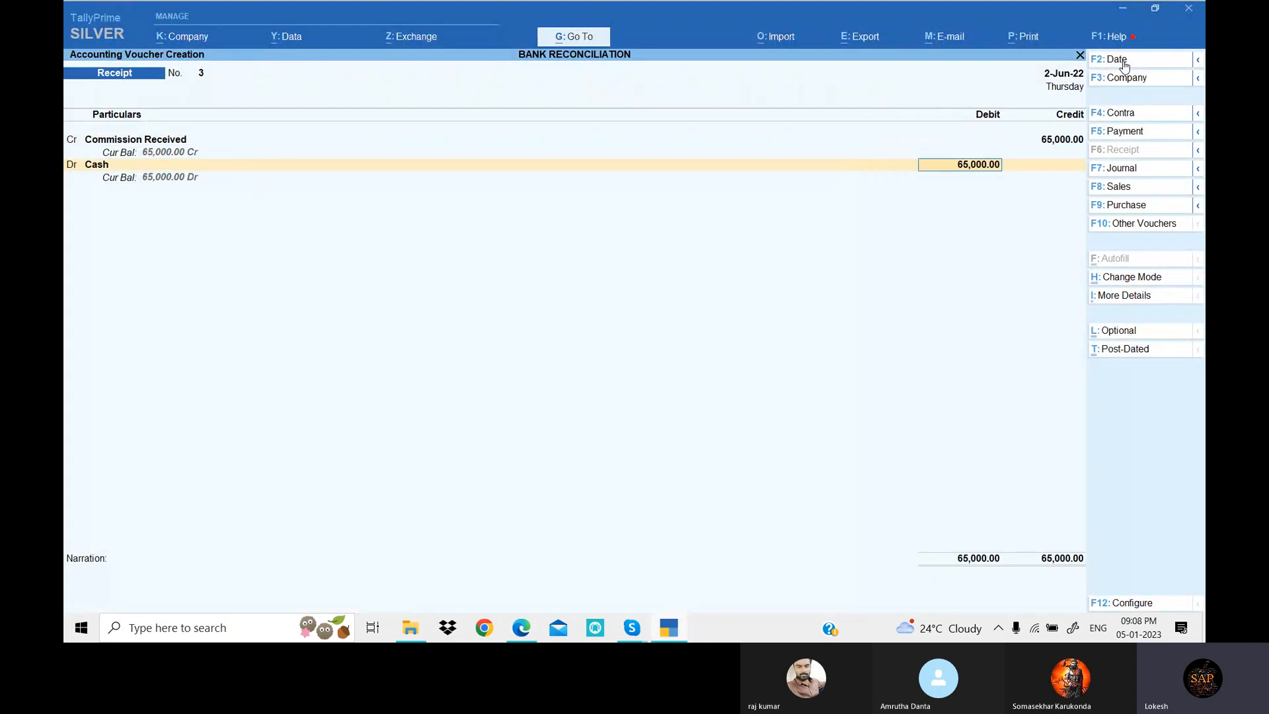
key("Return")
key("Return")
key("Return")
Read the eleventh transaction in the PDF and switch to a contra voucher dated 1-7.
key("alt+Tab")
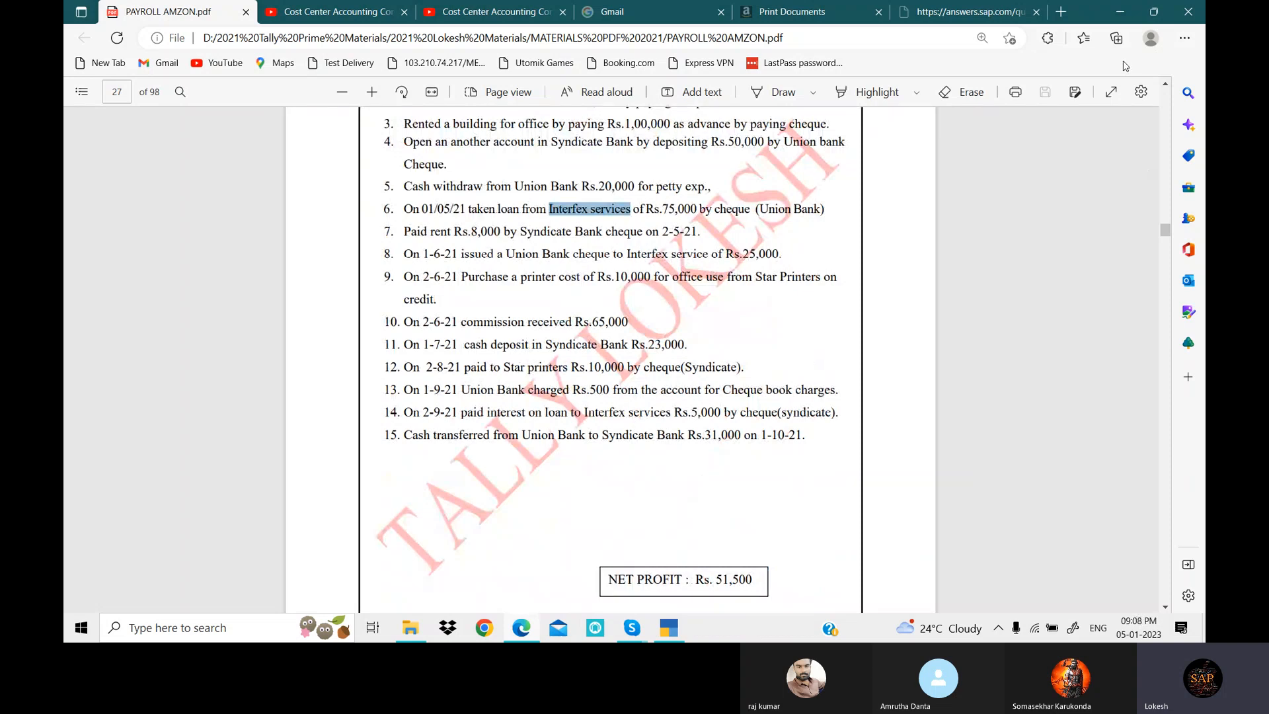
key("alt+Tab")
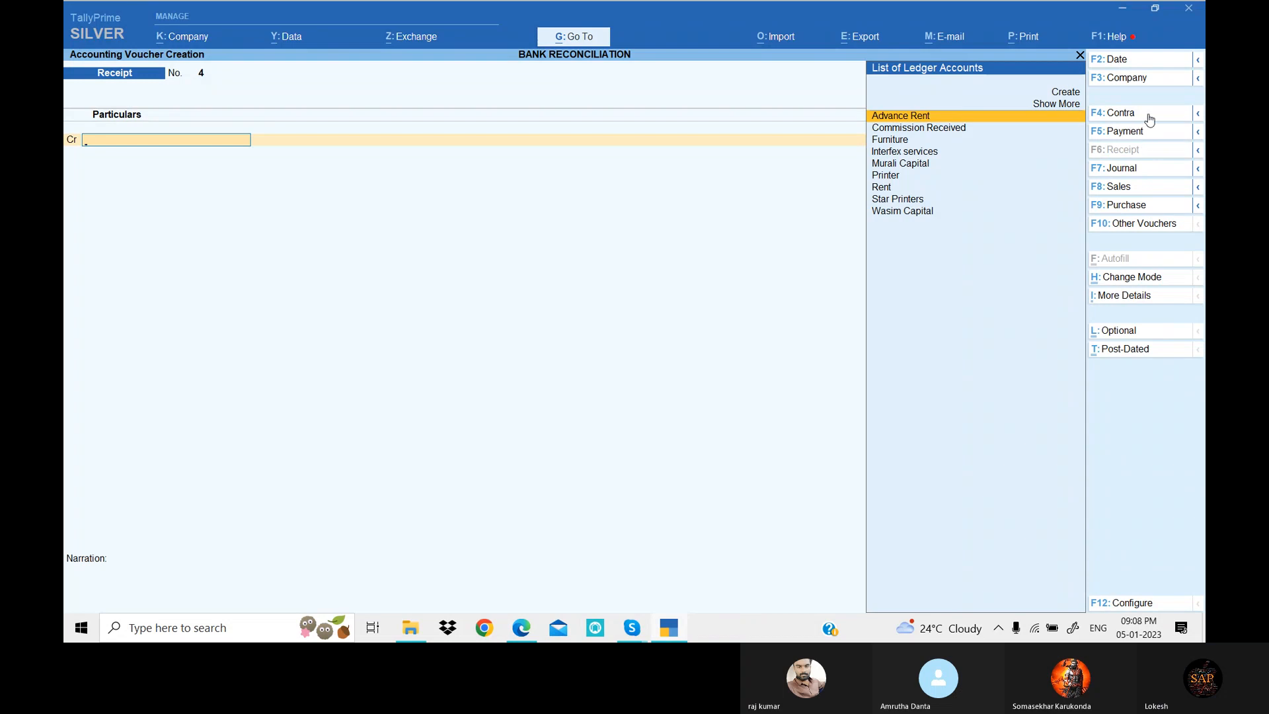
key("alt+Tab")
left_click(1123, 114)
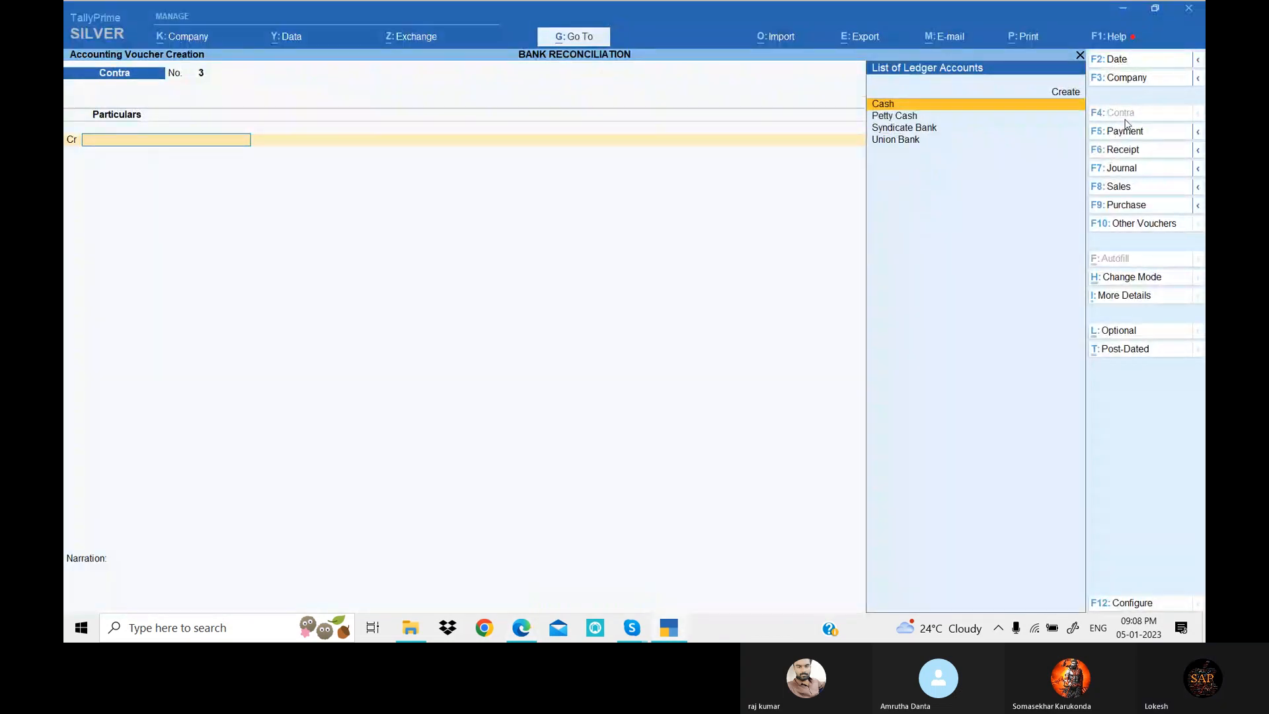
left_click(1127, 60)
type("1-7")
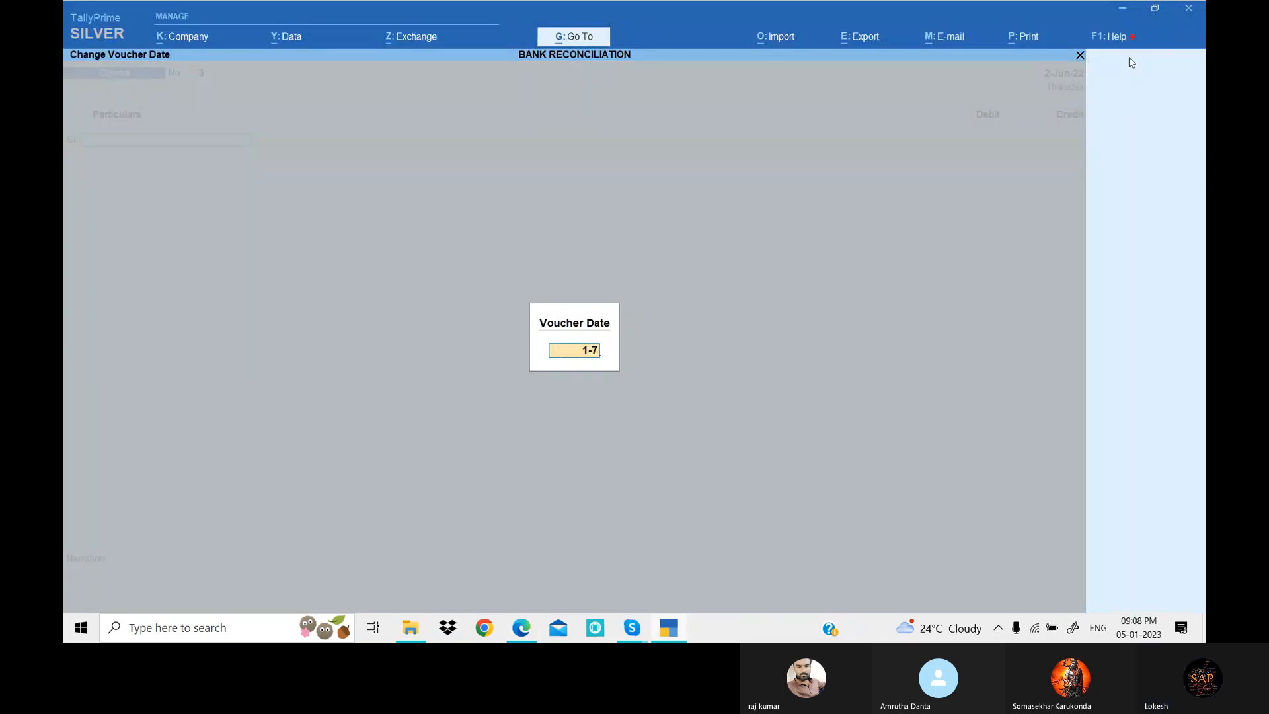
key("Return")
Recheck the cash deposit transaction in the PDF and choose Cash as the contra voucher's credit ledger.
key("alt+Tab")
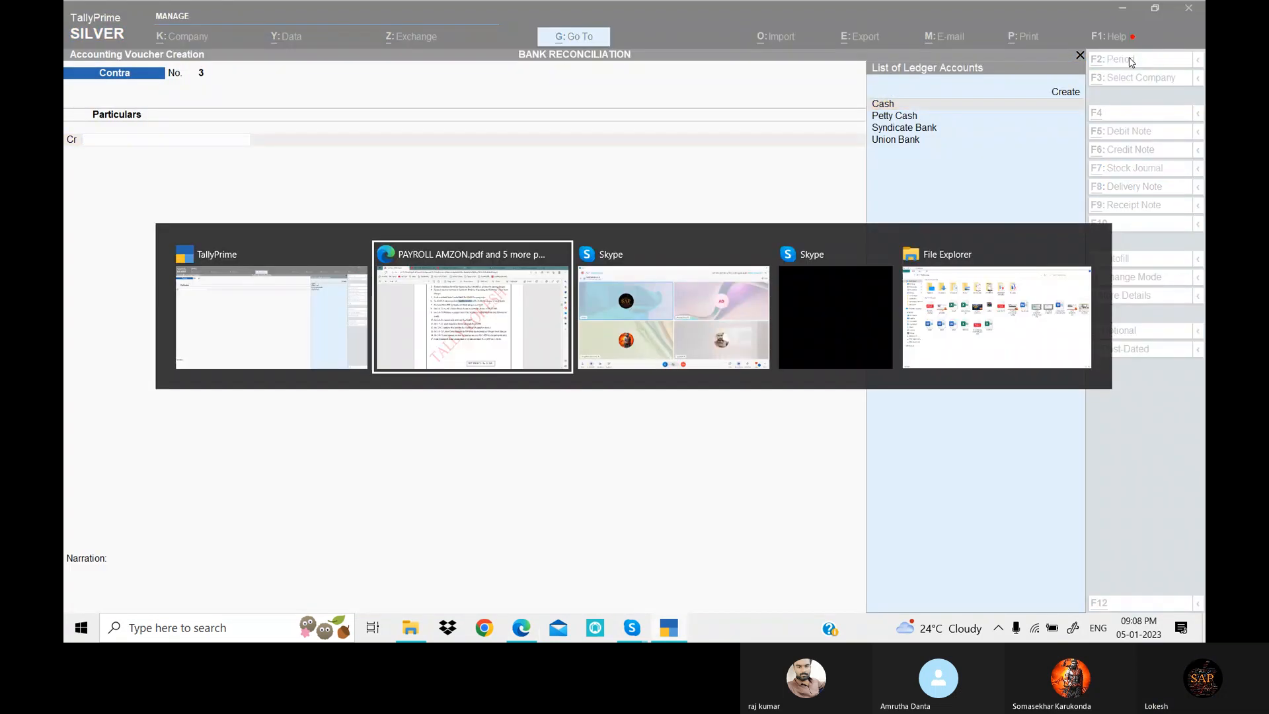
key("alt+Tab")
key("Return")
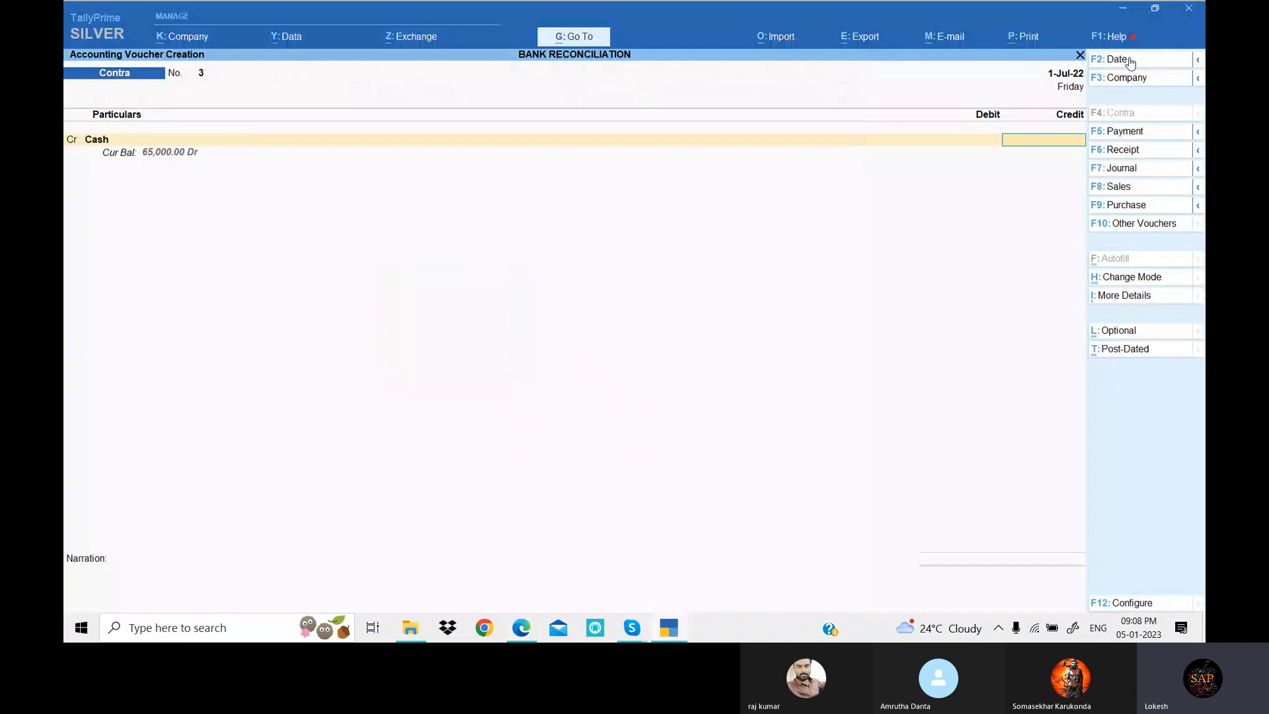
key("alt+Tab")
key("alt+Tab")
type("2300")
key("Return")
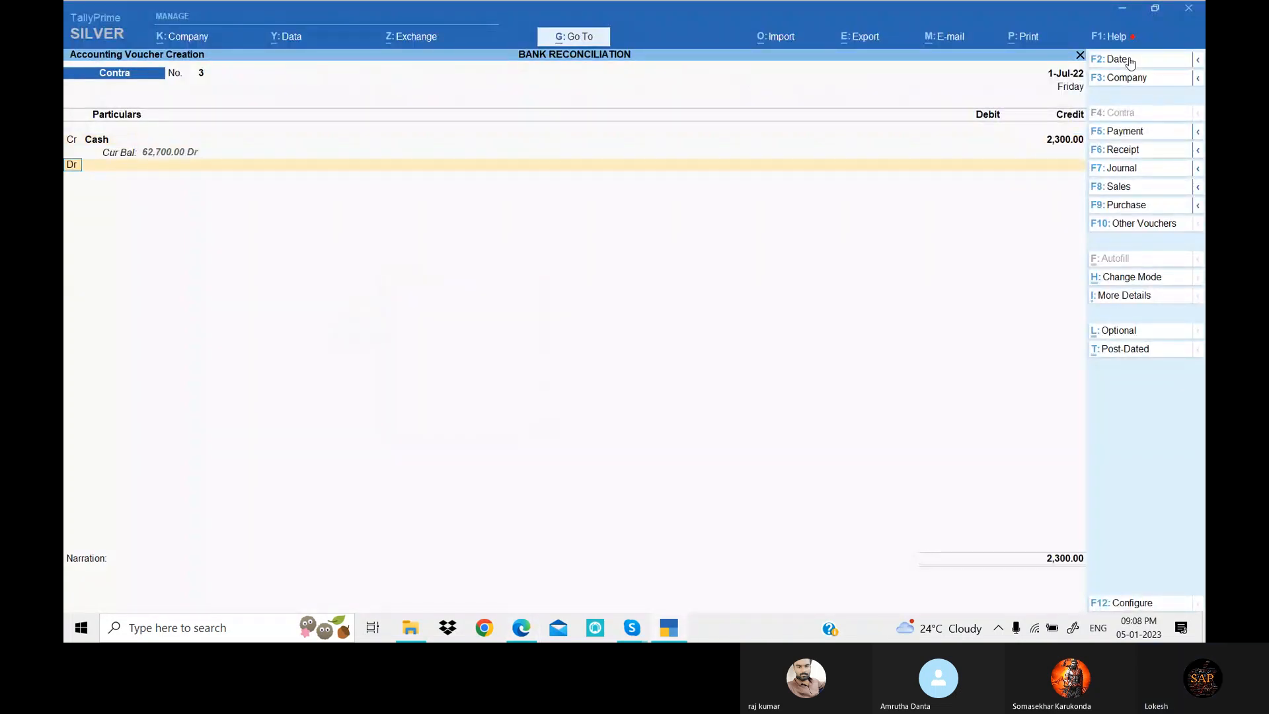
key("BackSpace")
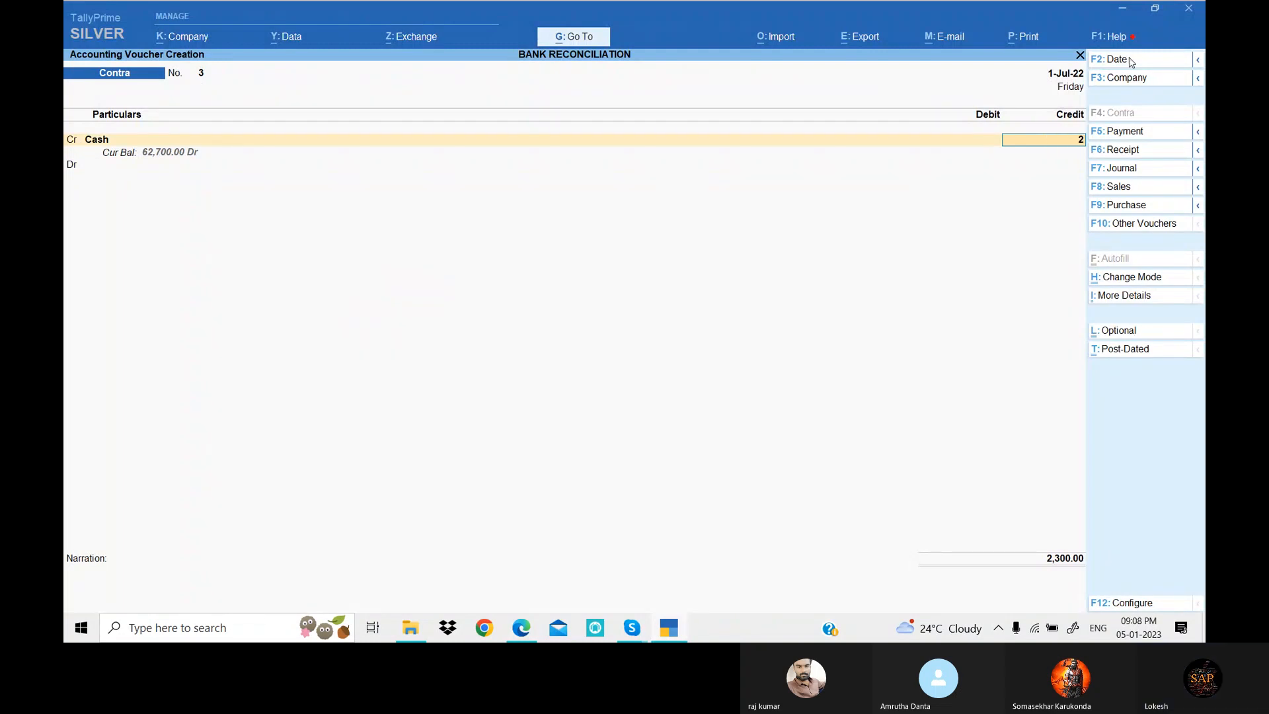
Verify the deposit amount in the PDF and set the Cash credit to 23000 in the contra voucher.
key("alt+Tab")
key("alt+Tab")
type("23000")
key("Return")
key("Return")
Check the receiving bank in the PDF and debit Syndicate Bank with the full 23,000.00.
key("alt+Tab")
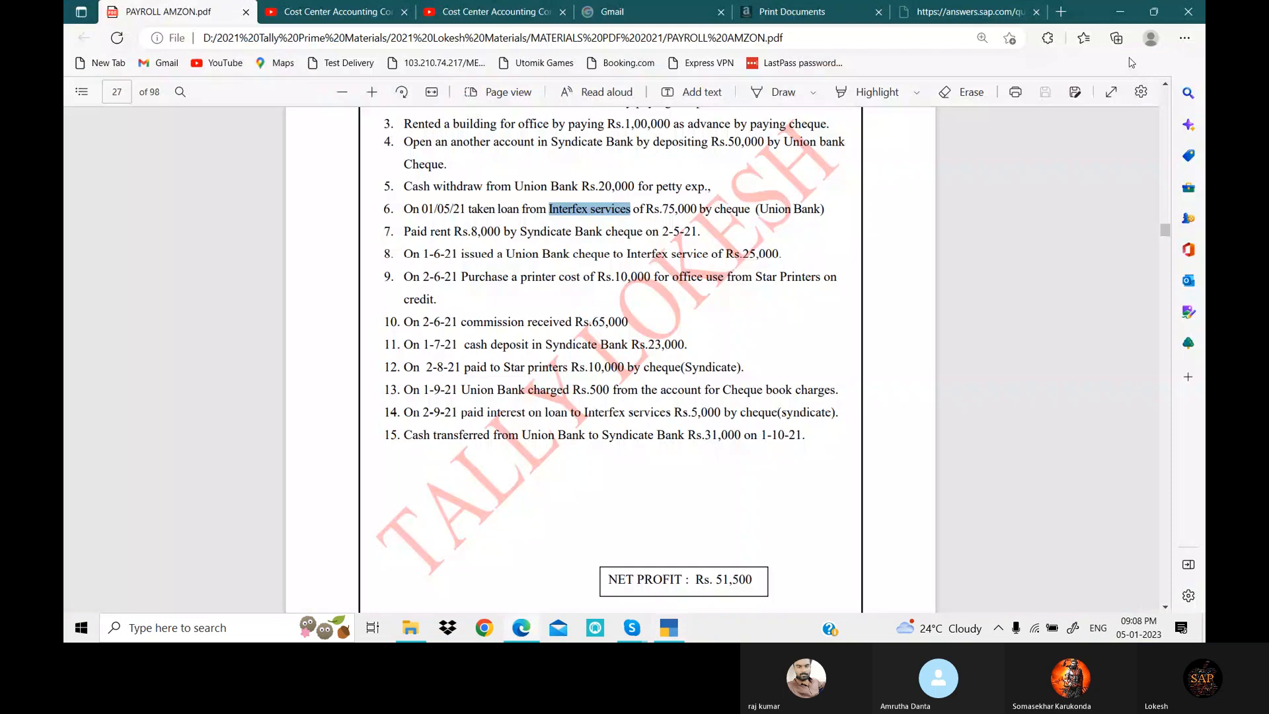
key("alt+Tab")
key("Down")
key("Return")
key("Return")
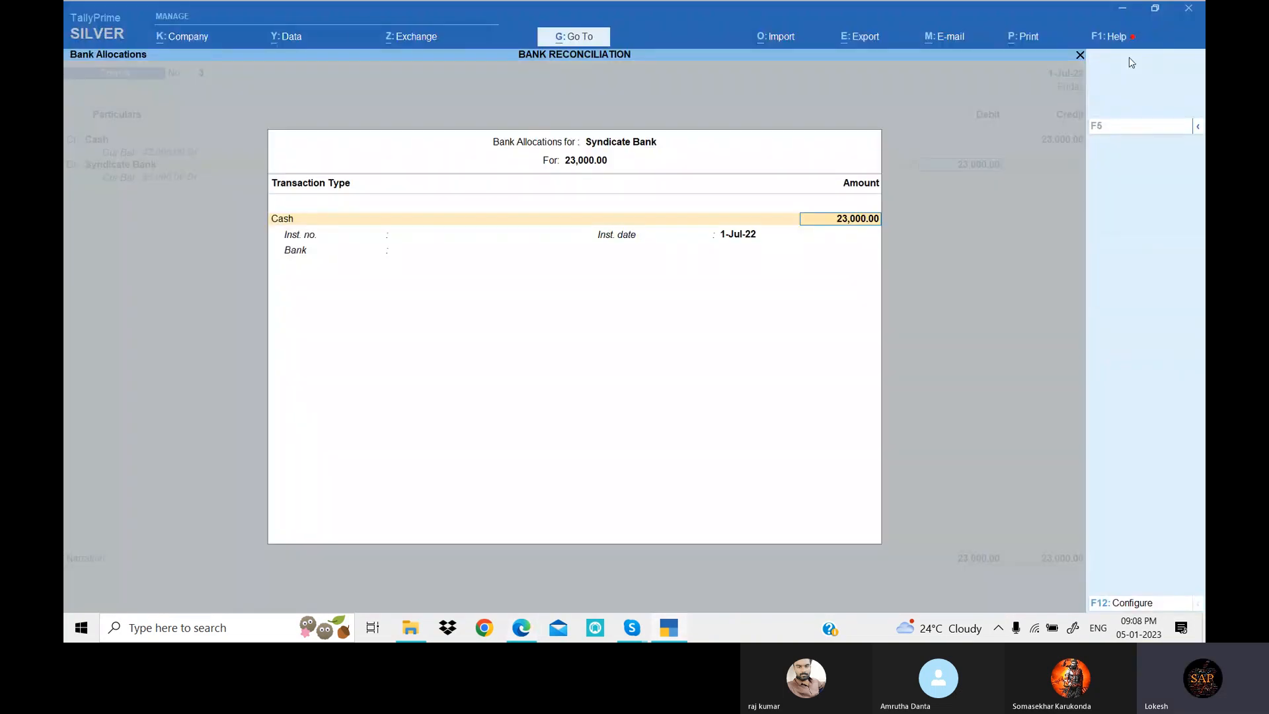
Keep the Cash bank allocation for Syndicate Bank, leave all denominations blank, and save the cash deposit contra voucher.
key("Return")
key("Return")
key("Return")
key("Return")
key("Return")
key("Return")
key("Return")
key("Return")
key("Return")
key("Return")
key("Return")
key("Return")
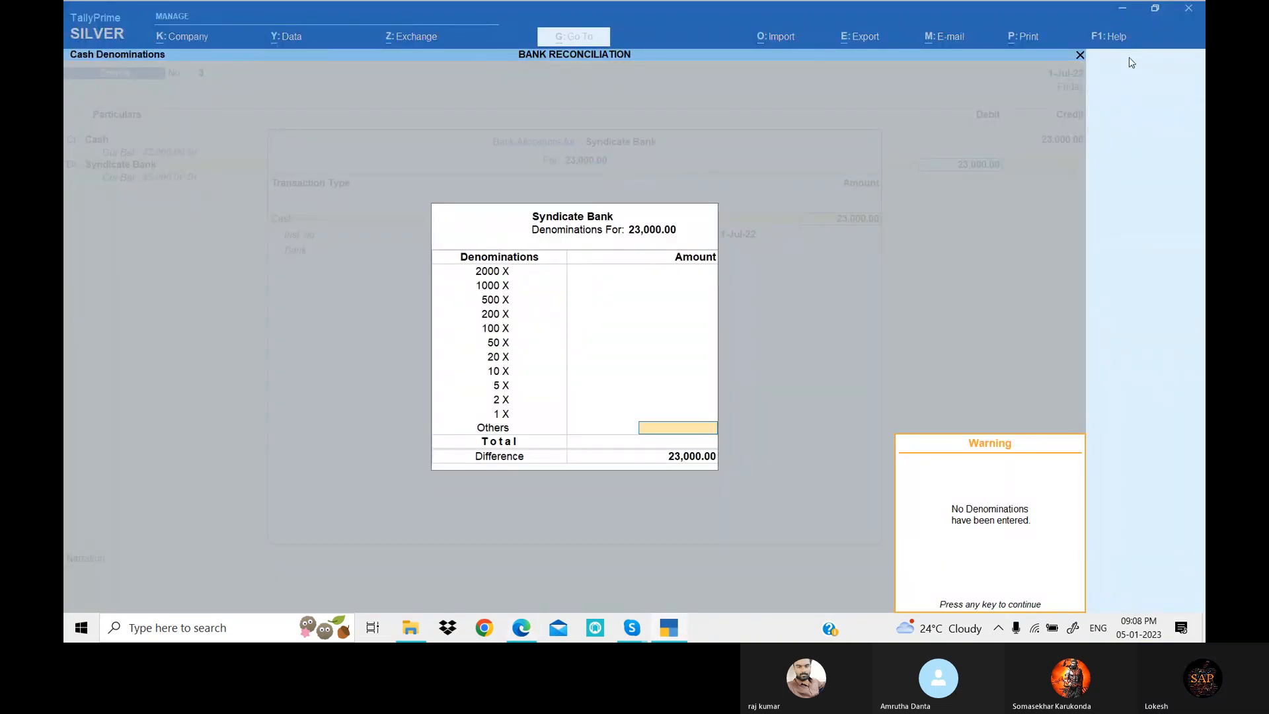
key("Return")
key("Return")
key("Return")
key("Return")
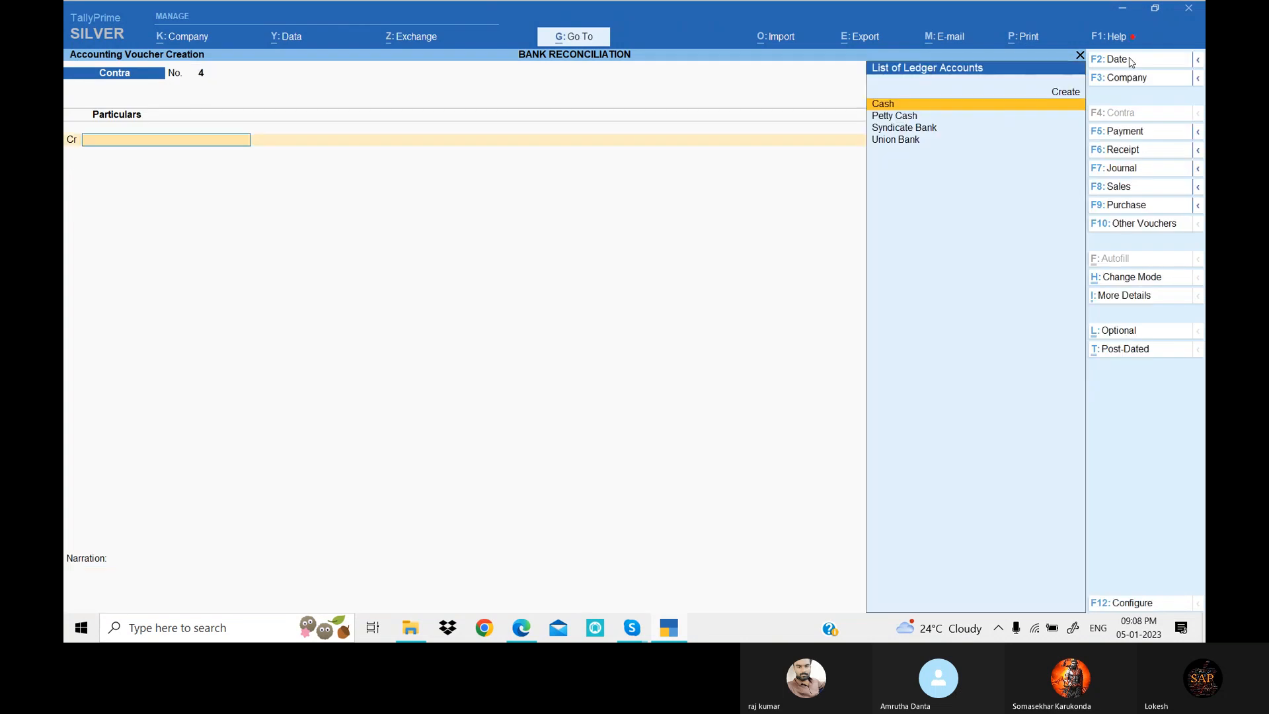
Read the twelfth transaction in the PDF and switch to a payment voucher dated 2-8.
key("alt+Tab")
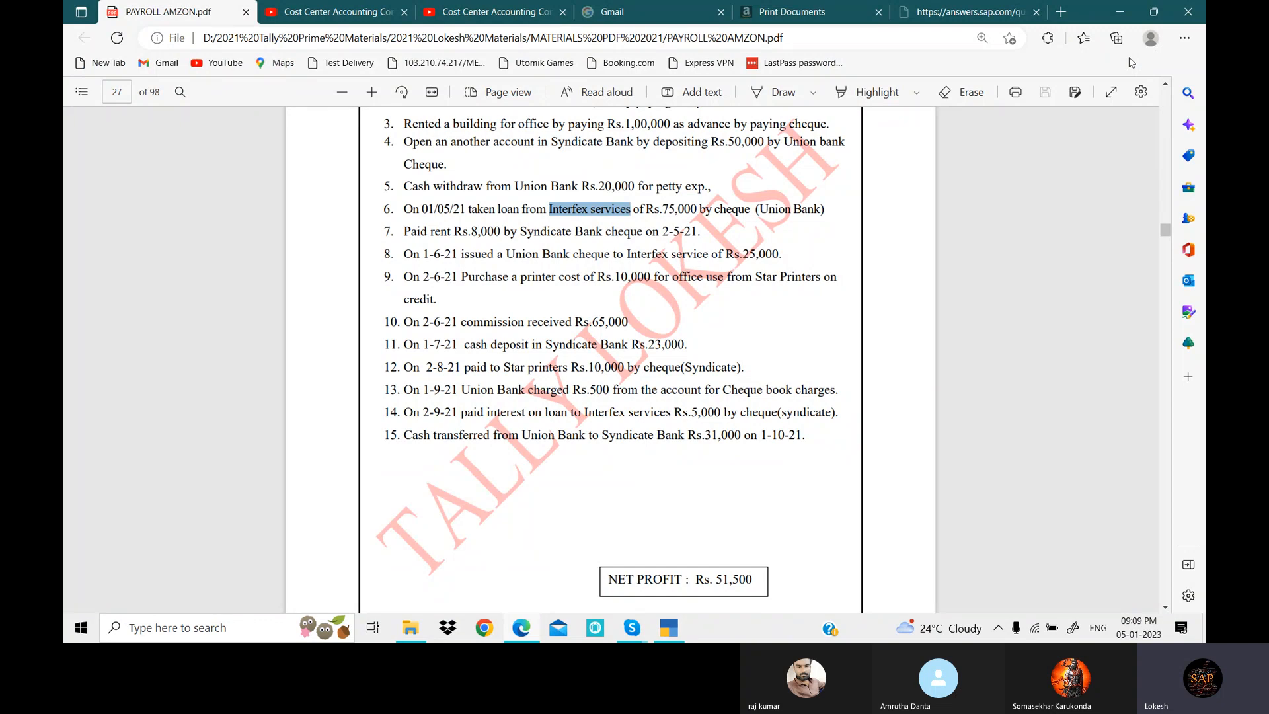
key("alt+Tab")
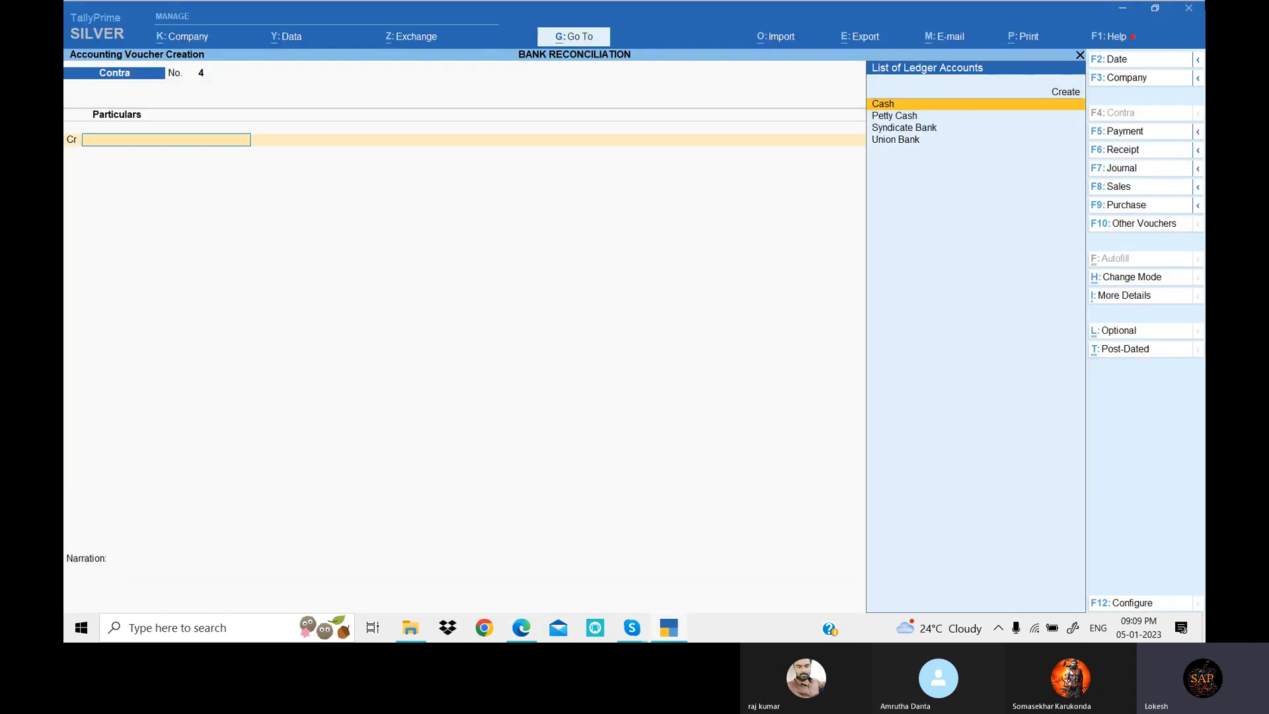
left_click(1125, 61)
type("2-8")
key("Return")
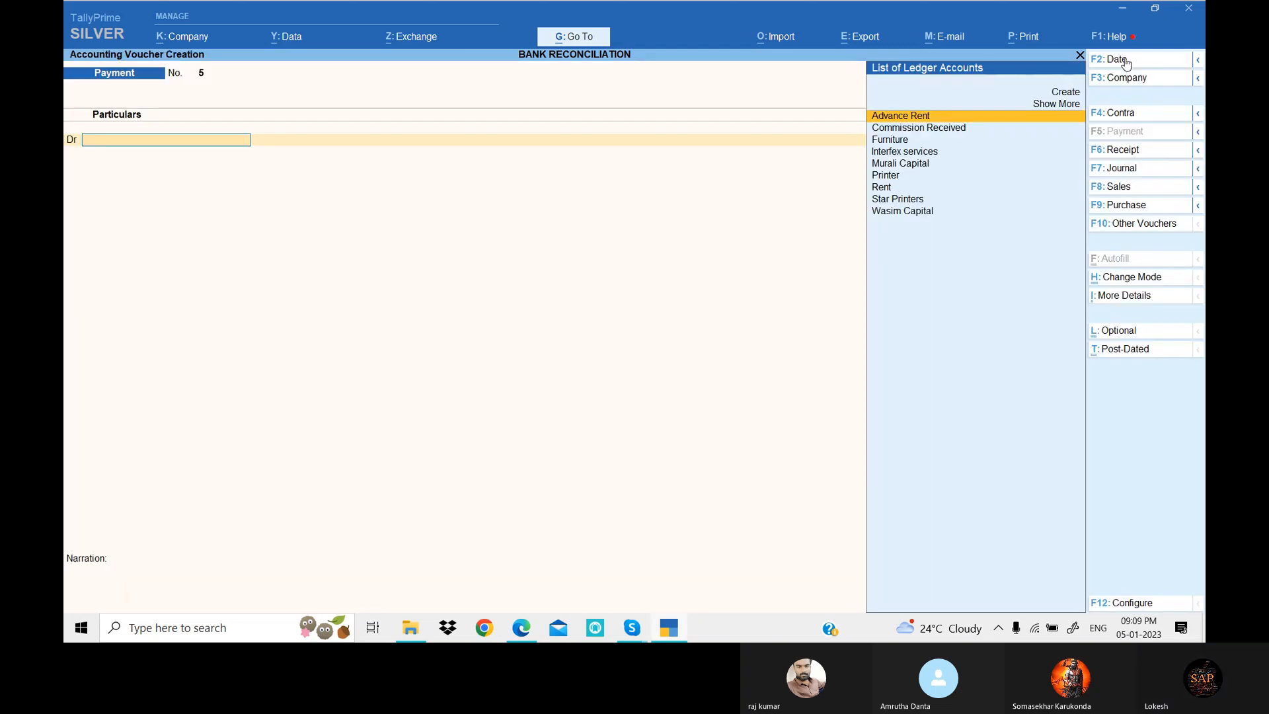
Debit Star Printers with 10000 in the payment voucher, checking the amount in the PDF.
type("S")
key("Return")
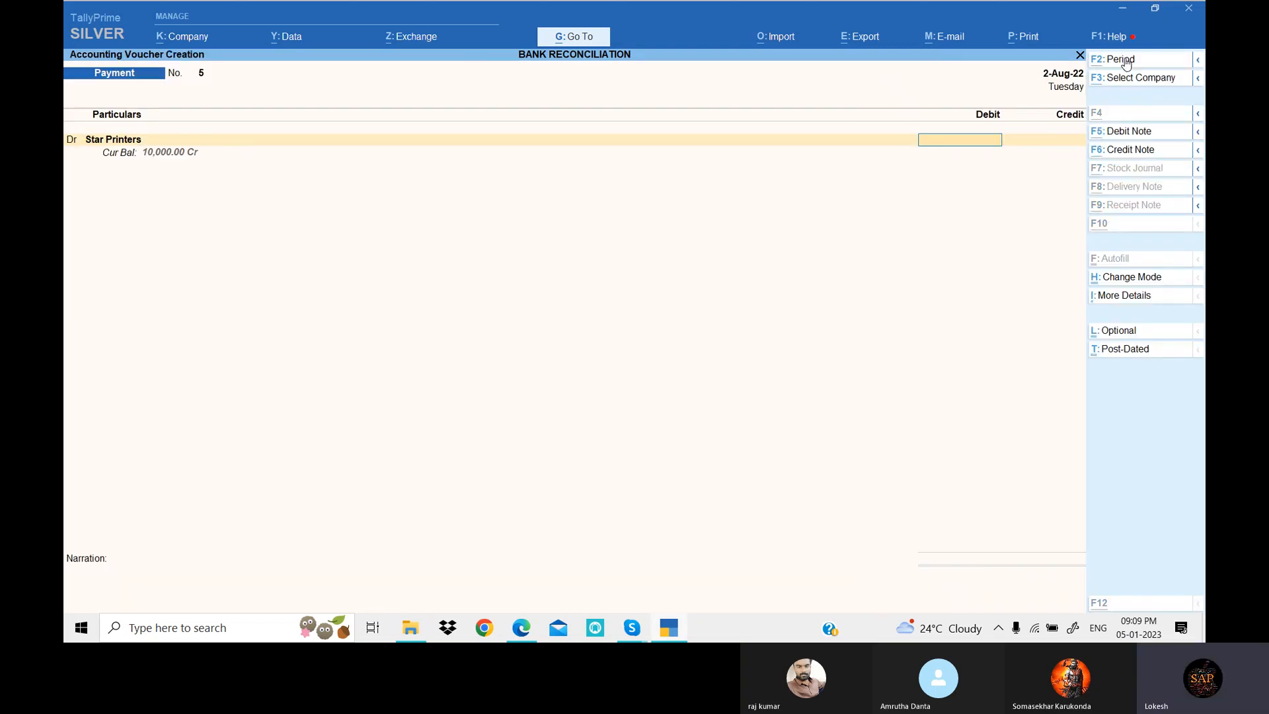
key("alt+Tab")
key("alt+Tab")
type("10000")
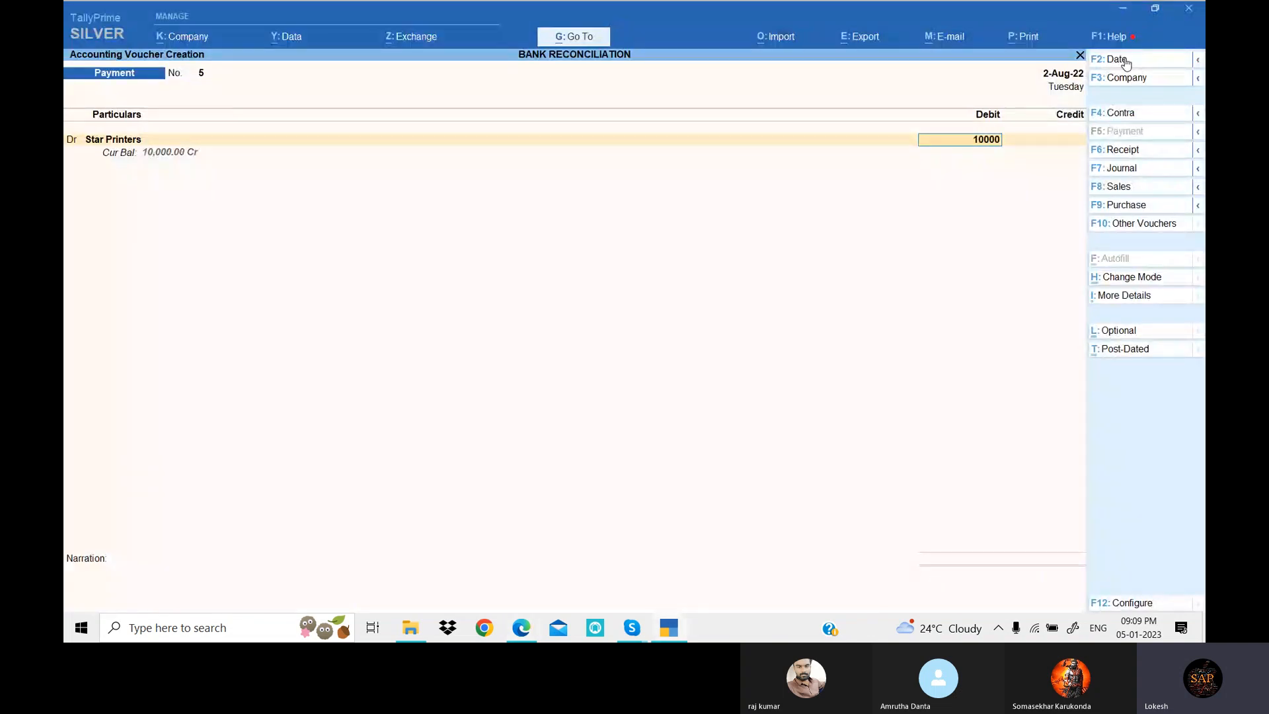
key("Return")
Credit Syndicate Bank with 10,000.00 and keep its default bank allocation for the Star Printers payment.
type("Sy")
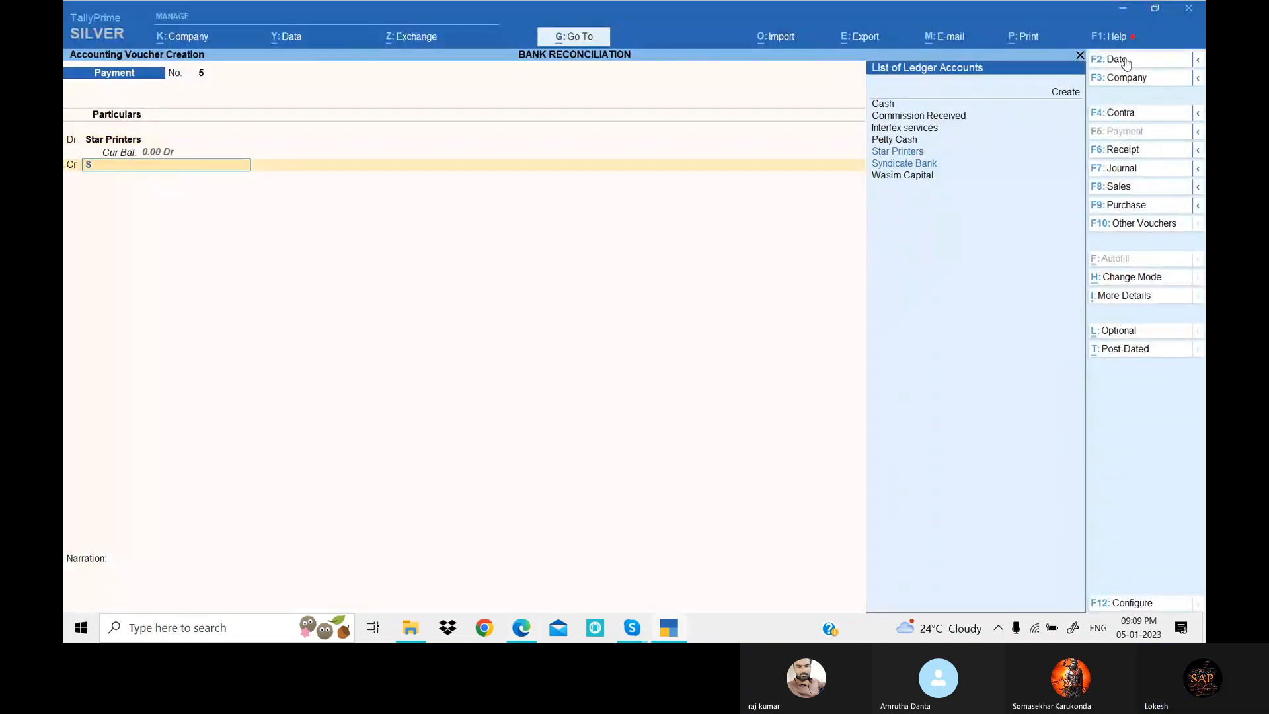
key("Return")
key("Return")
key("Return")
key("Return")
key("Return")
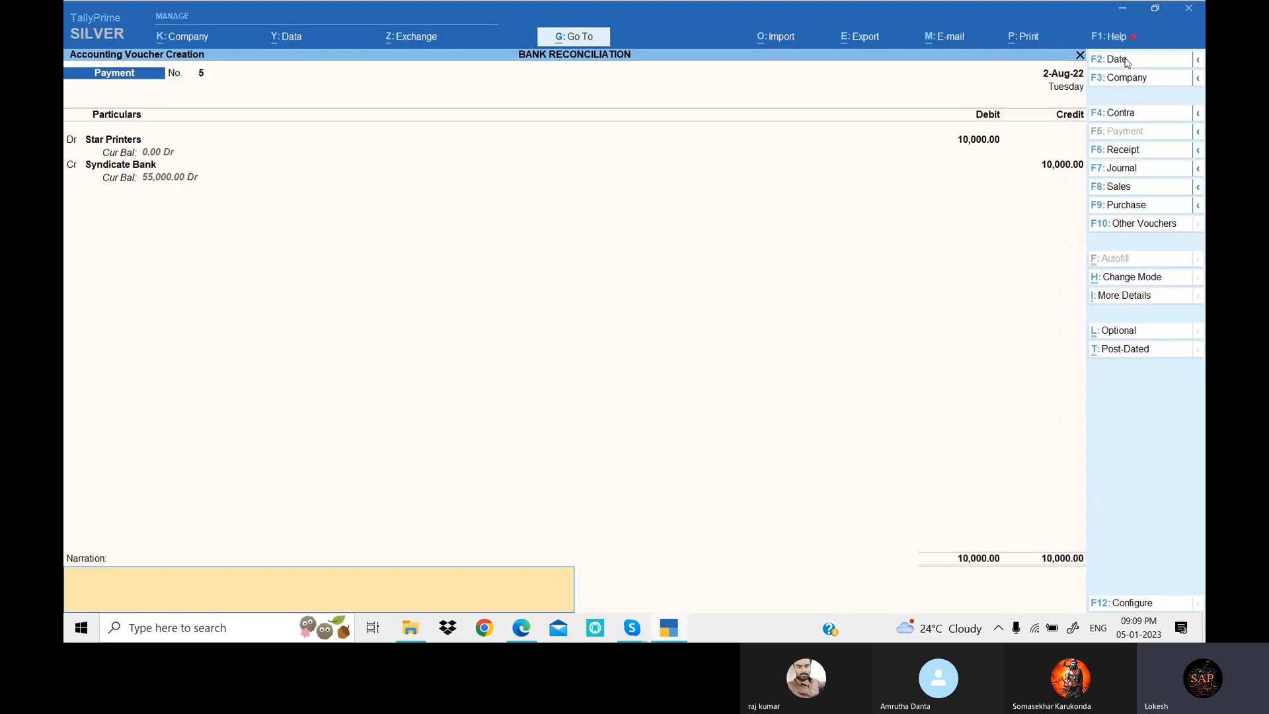
Save the Star Printers payment voucher and read the thirteenth transaction in the PDF.
key("Return")
key("Return")
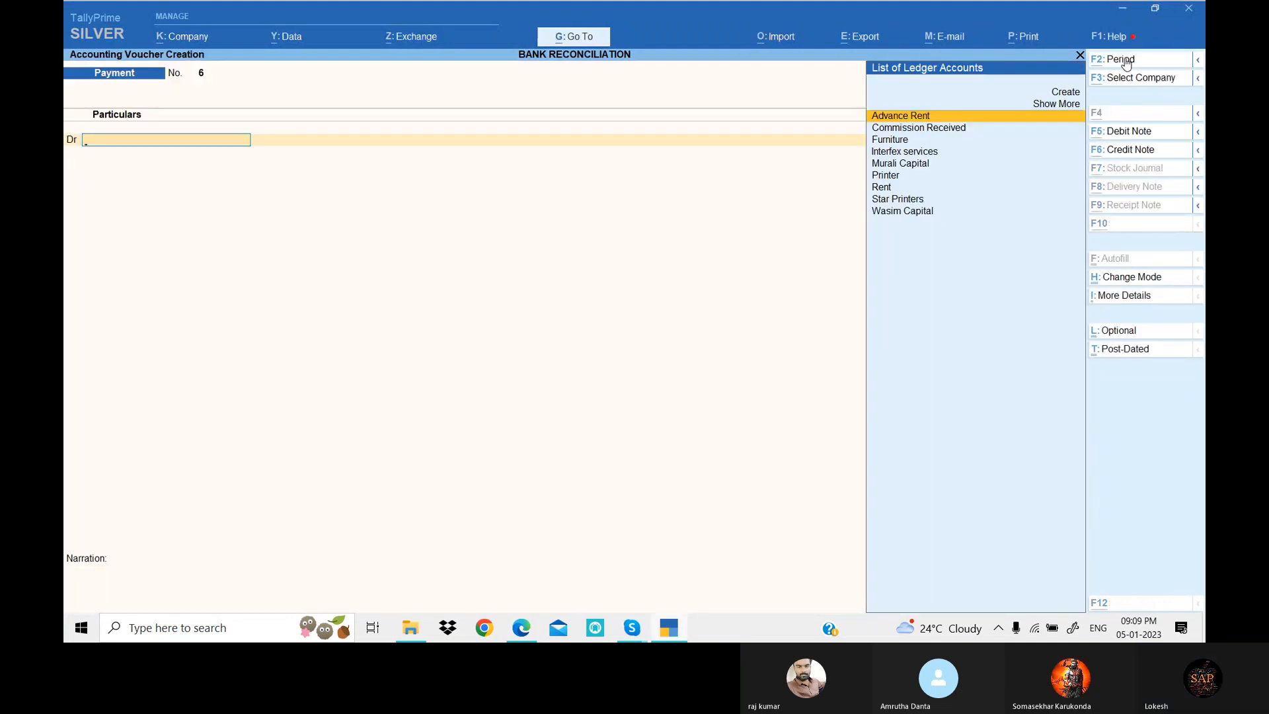
key("alt+Tab")
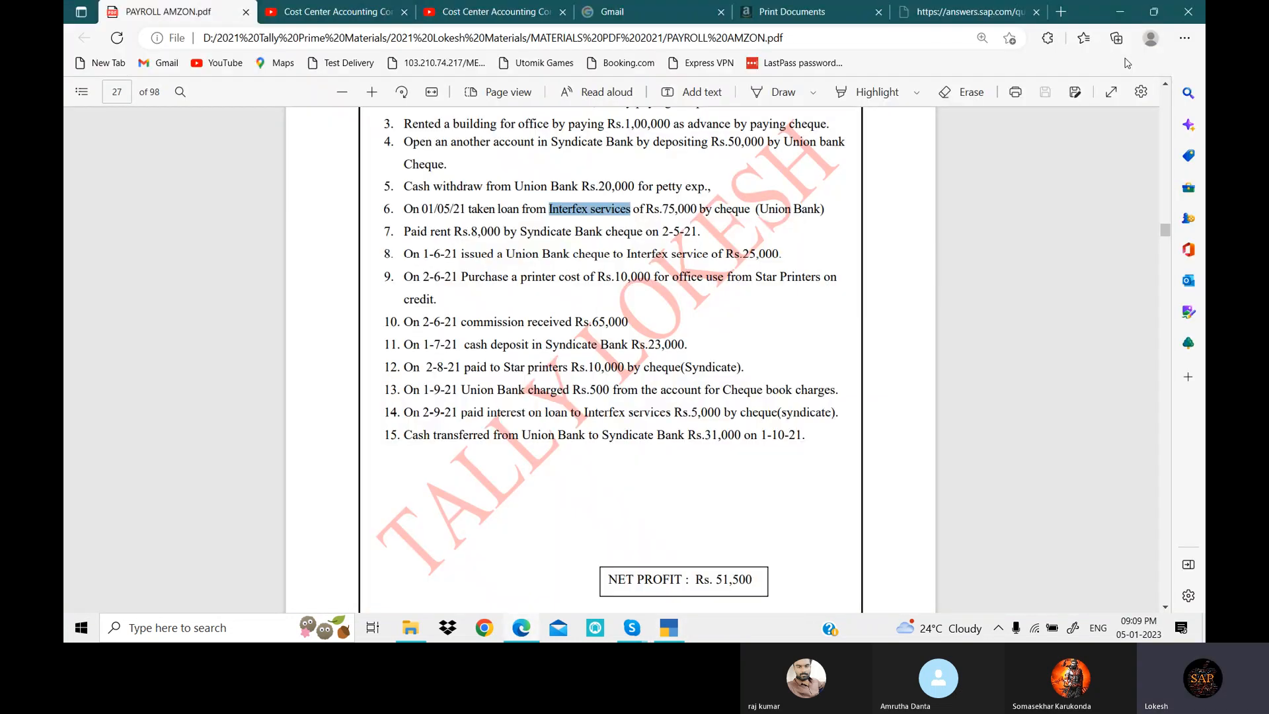
key("alt+Tab")
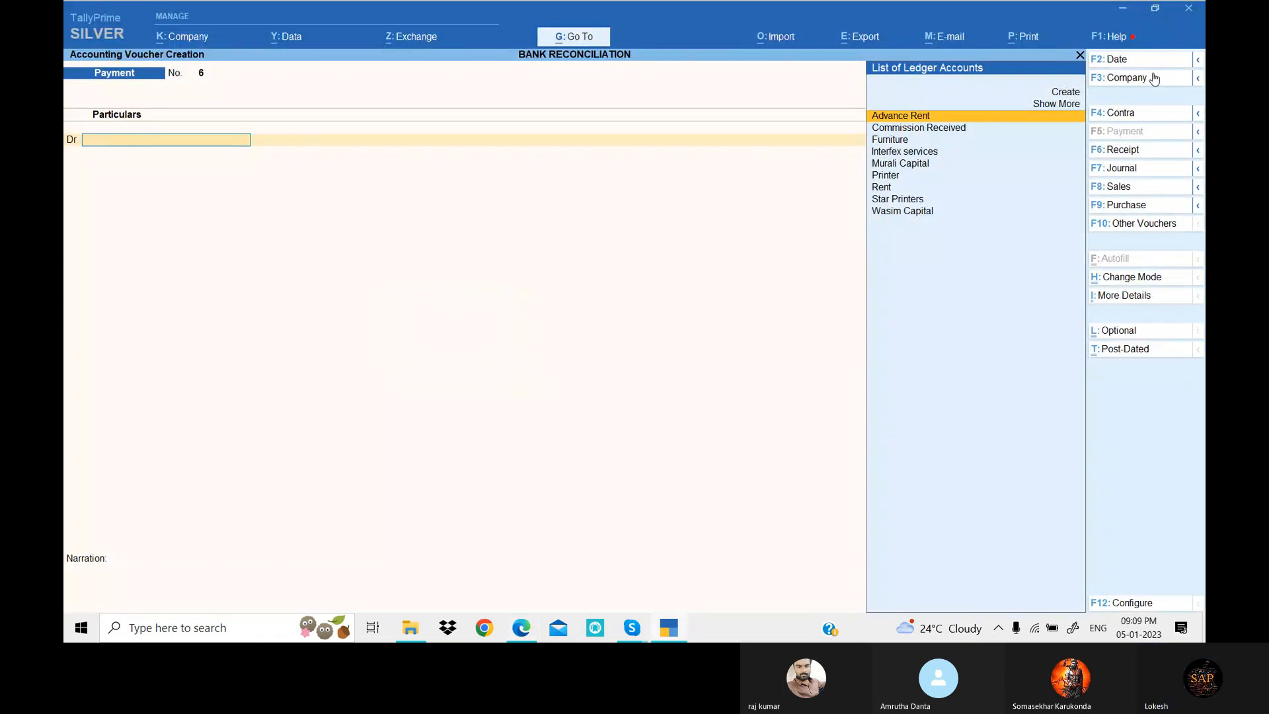
key("alt+Tab")
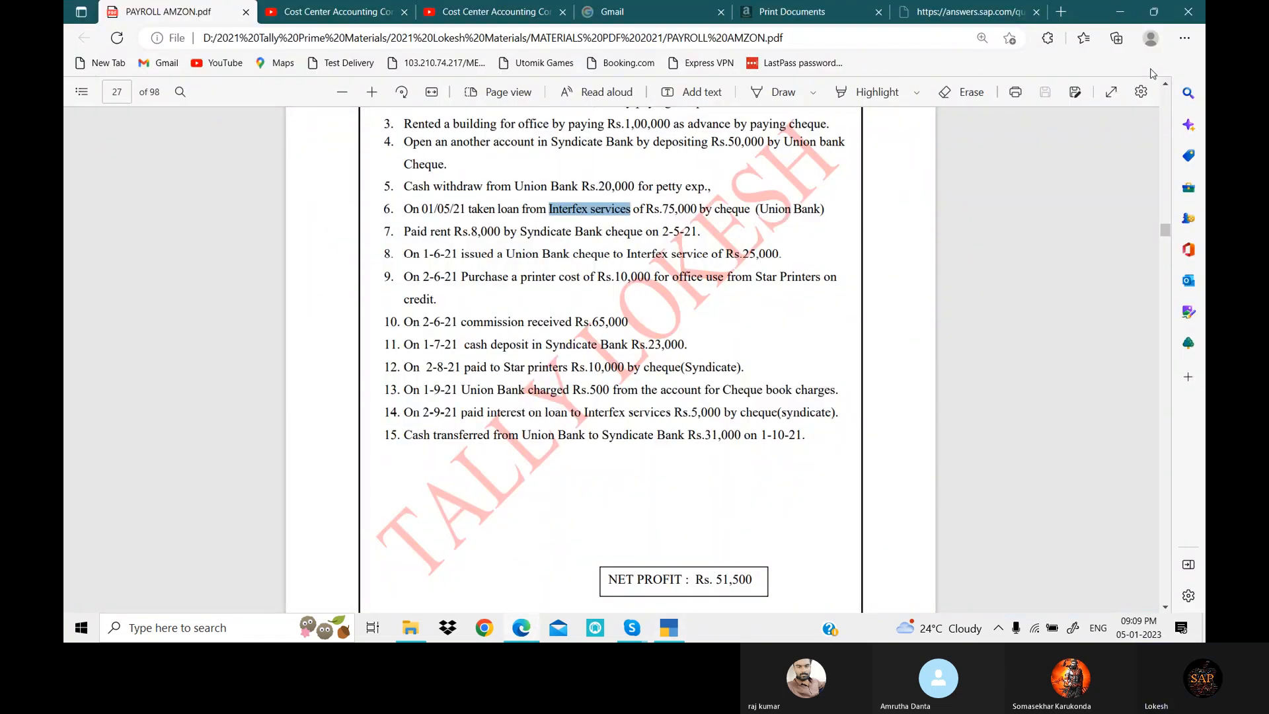
key("alt+Tab")
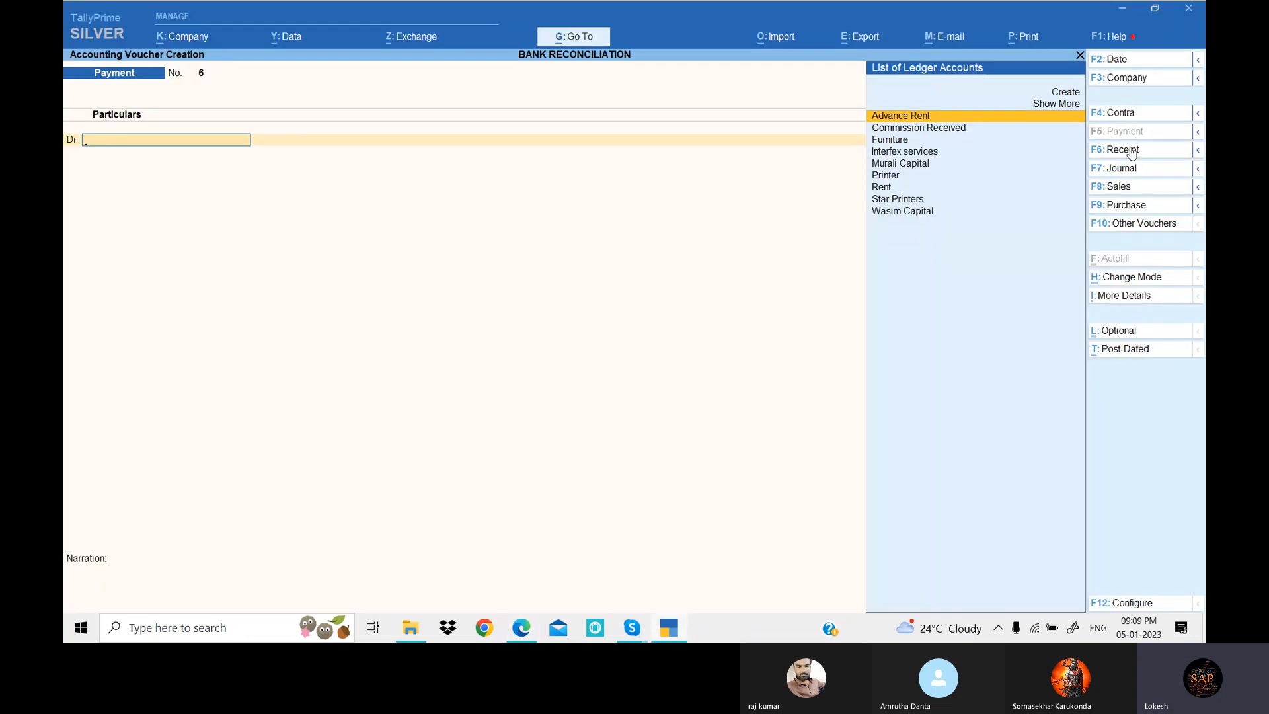
Date the new payment voucher 1-9 and create a Bank Charges ledger under Indirect Expenses for its debit entry.
left_click(1135, 64)
type("1-9")
key("Return")
key("alt+c")
type("Ba")
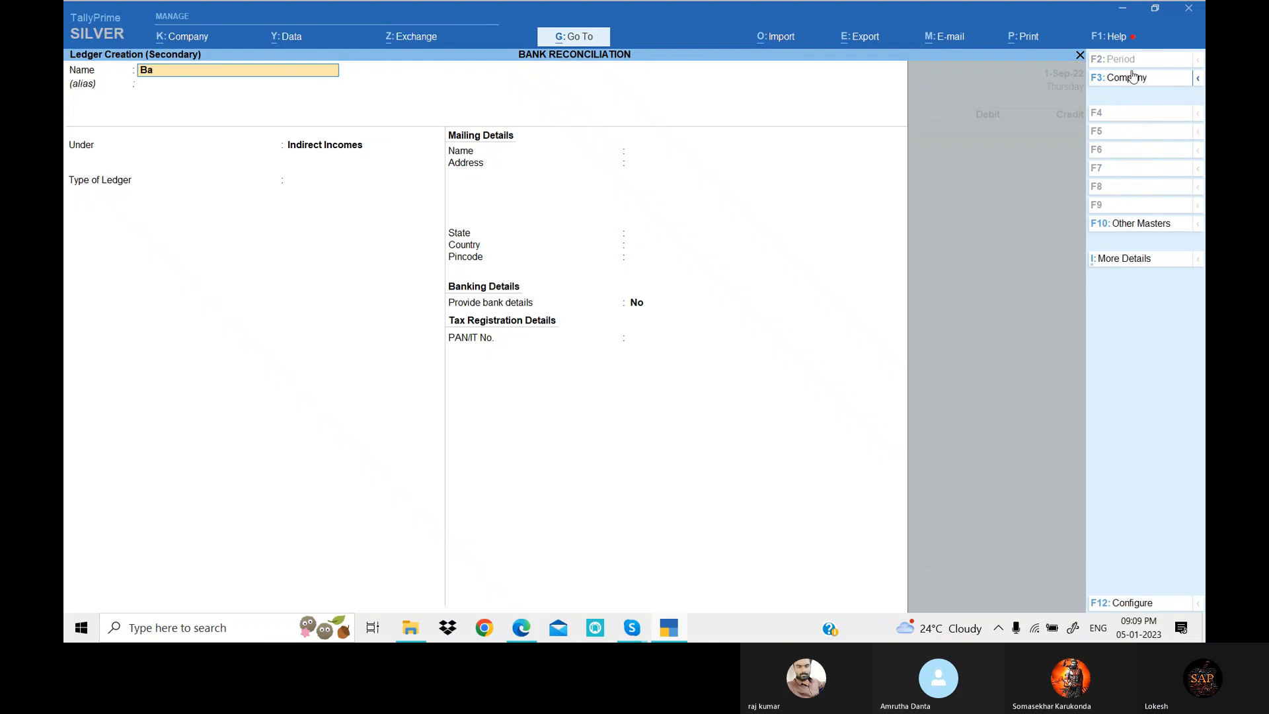
type("nk Charges")
key("Return")
type("Ind")
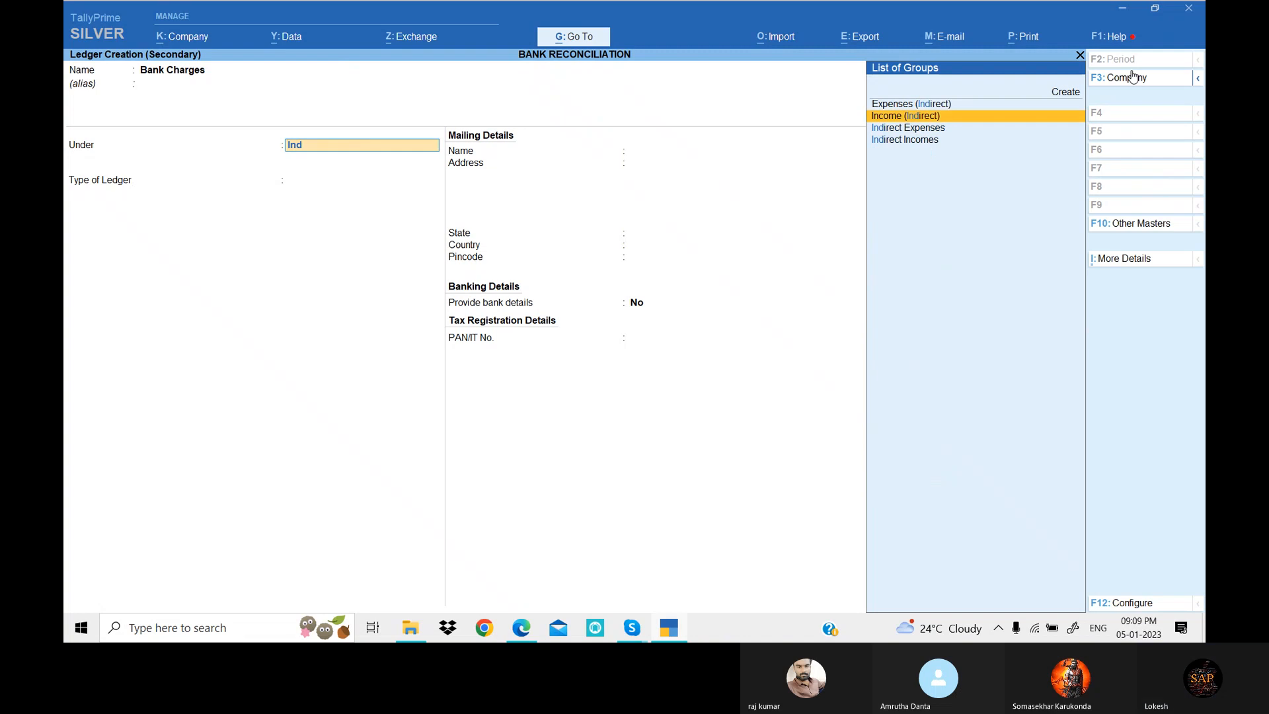
key("Down")
key("Return")
key("ctrl+a")
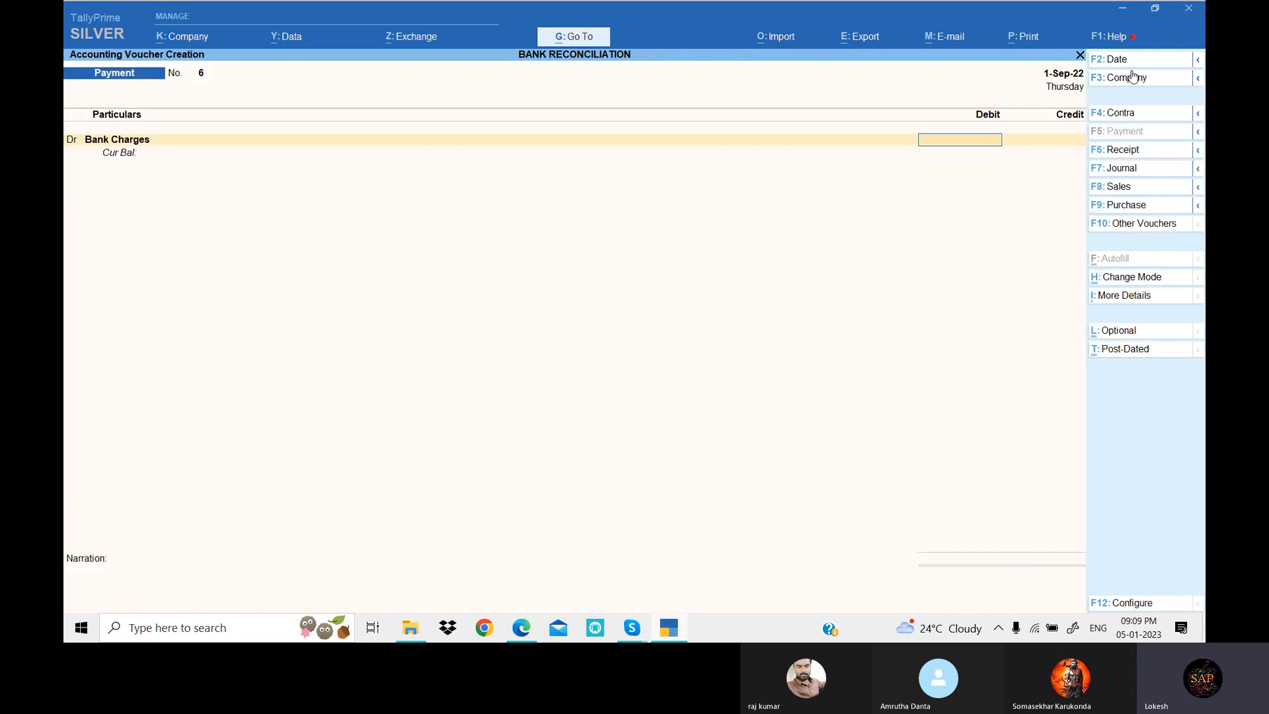
Debit Bank Charges with 500 in the payment voucher, checking the amount in the PDF.
key("alt")
key("alt+Tab")
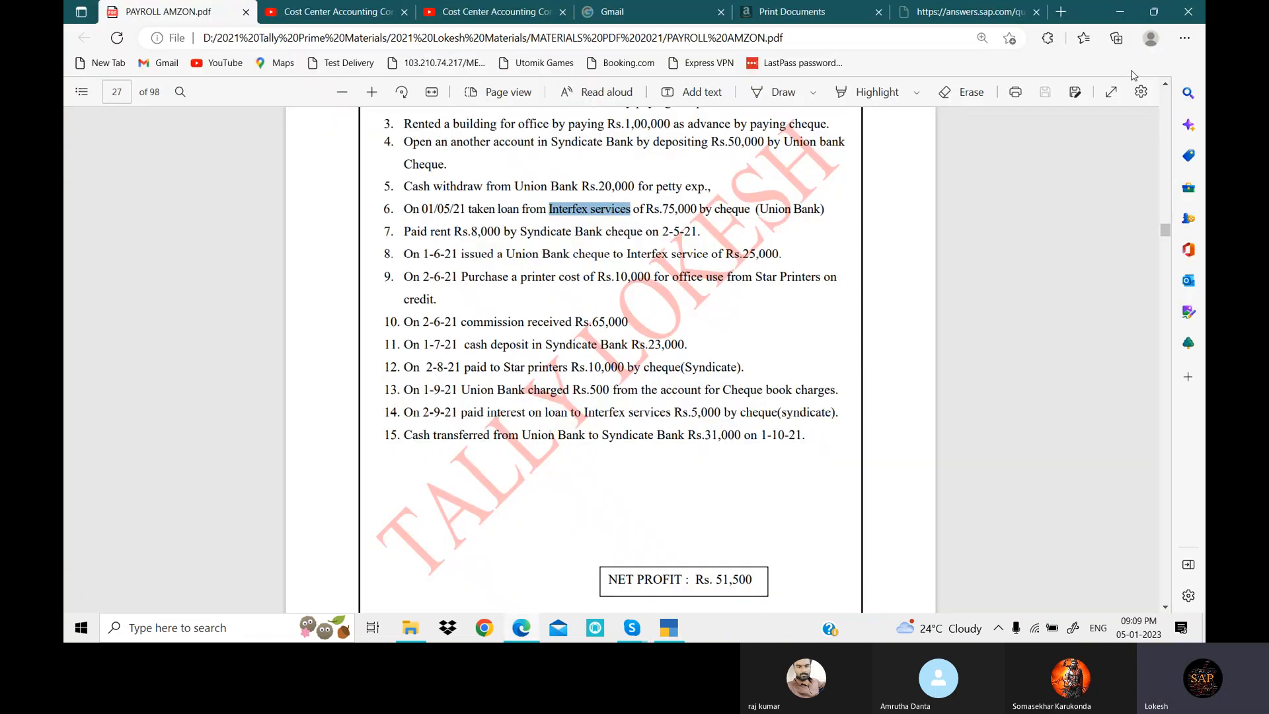
key("alt+Tab")
type("500")
key("Return")
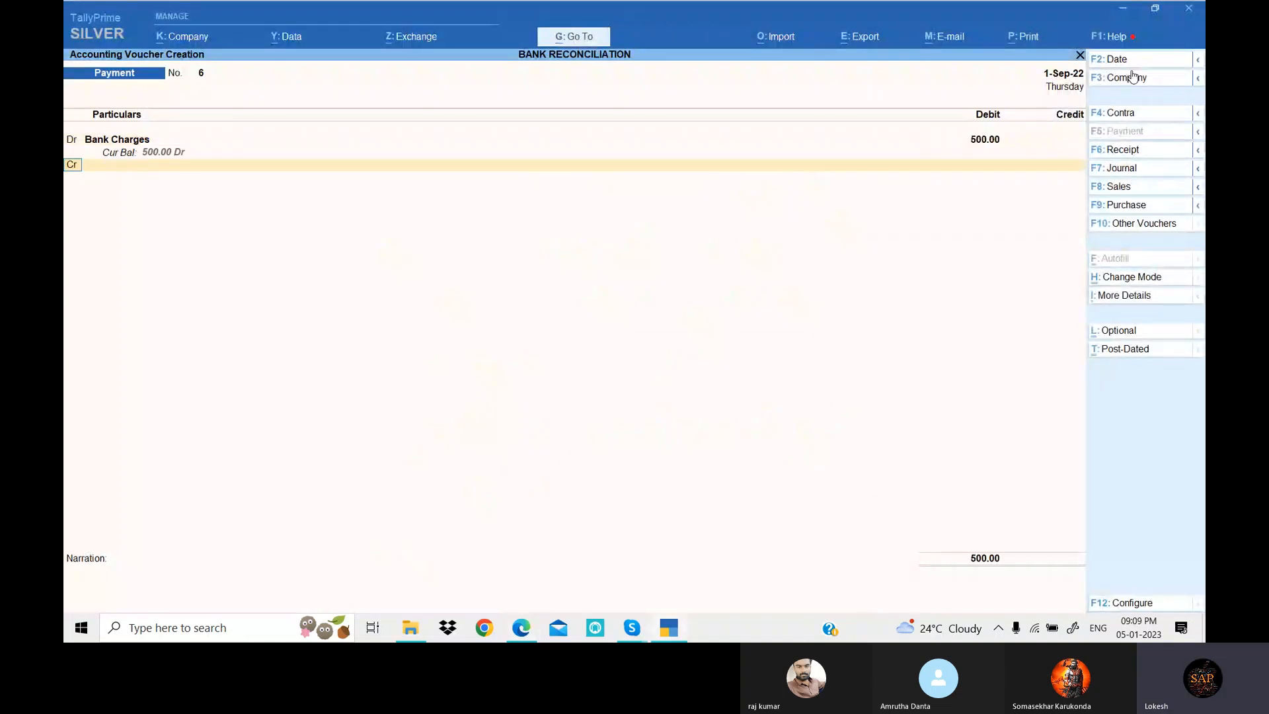
Credit Union Bank with 500.00, keep its default cheque allocation, and save the bank charges payment voucher.
type("U")
key("Return")
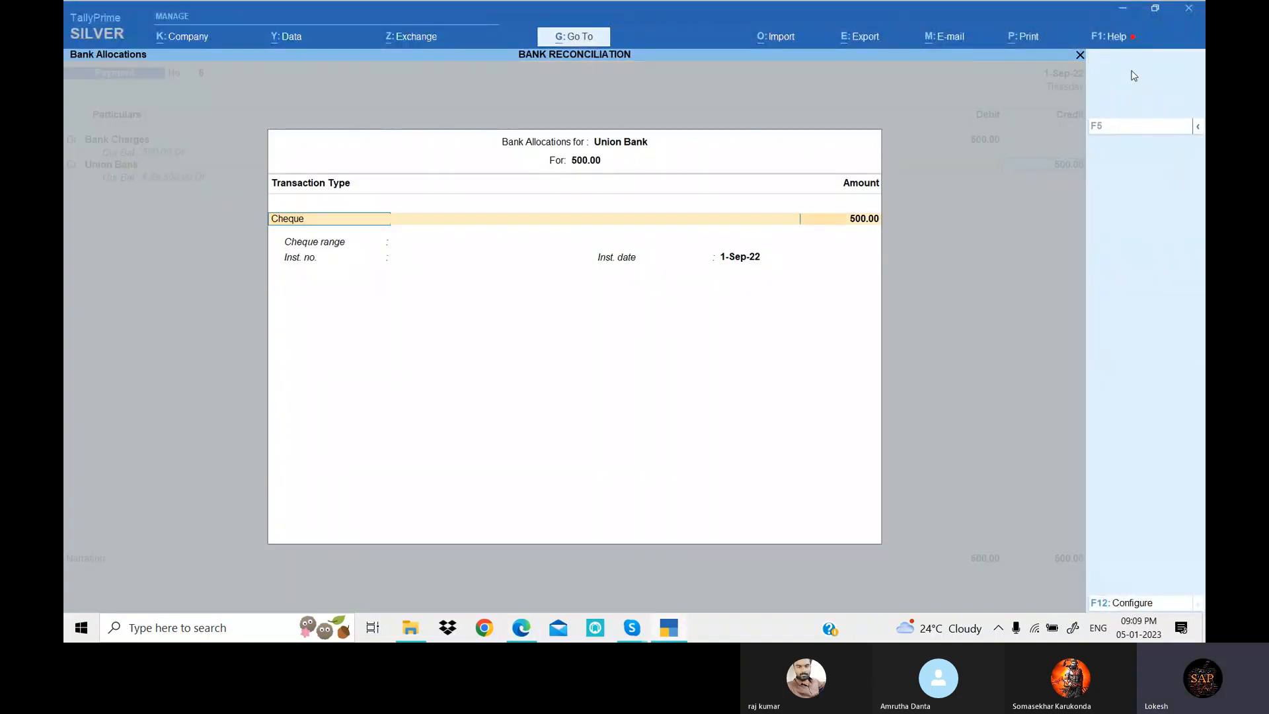
key("Return")
key("Return")
key("Return")
key("Return")
key("Return")
key("Return")
key("Return")
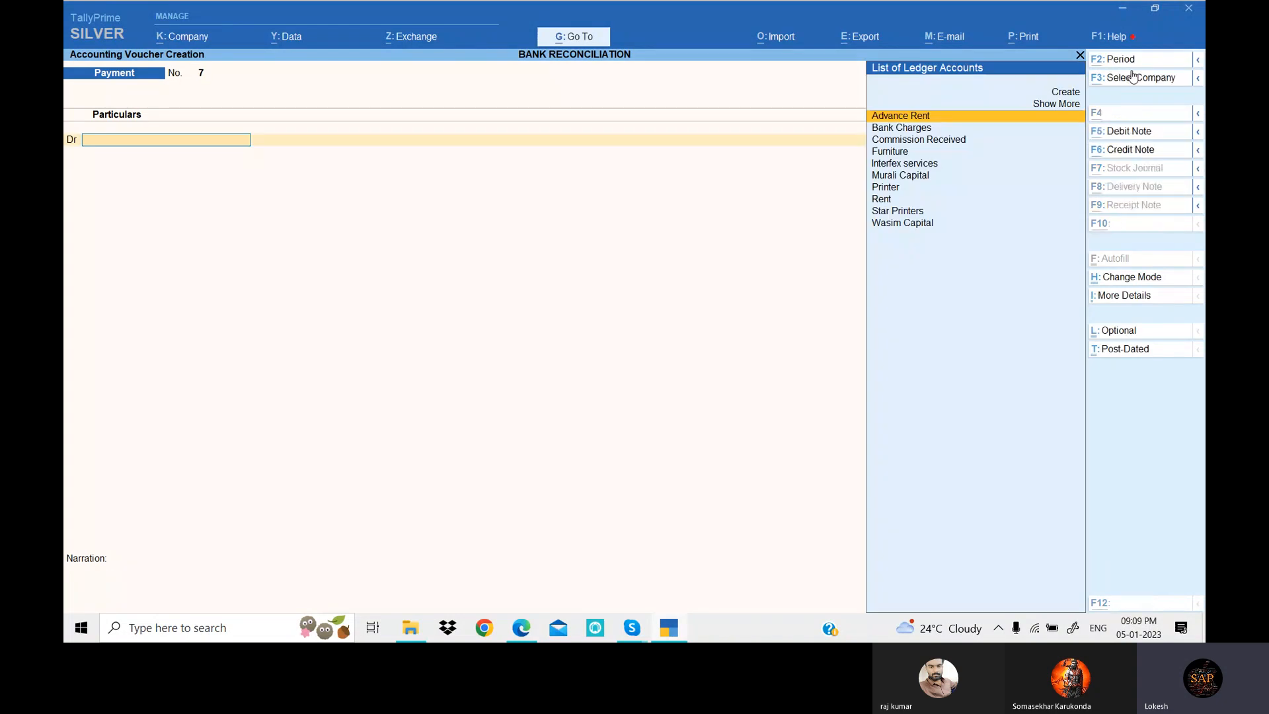
Copy "interest on loan" from the fourteenth transaction in the PDF and date the new payment voucher 2-9.
key("alt+Tab")
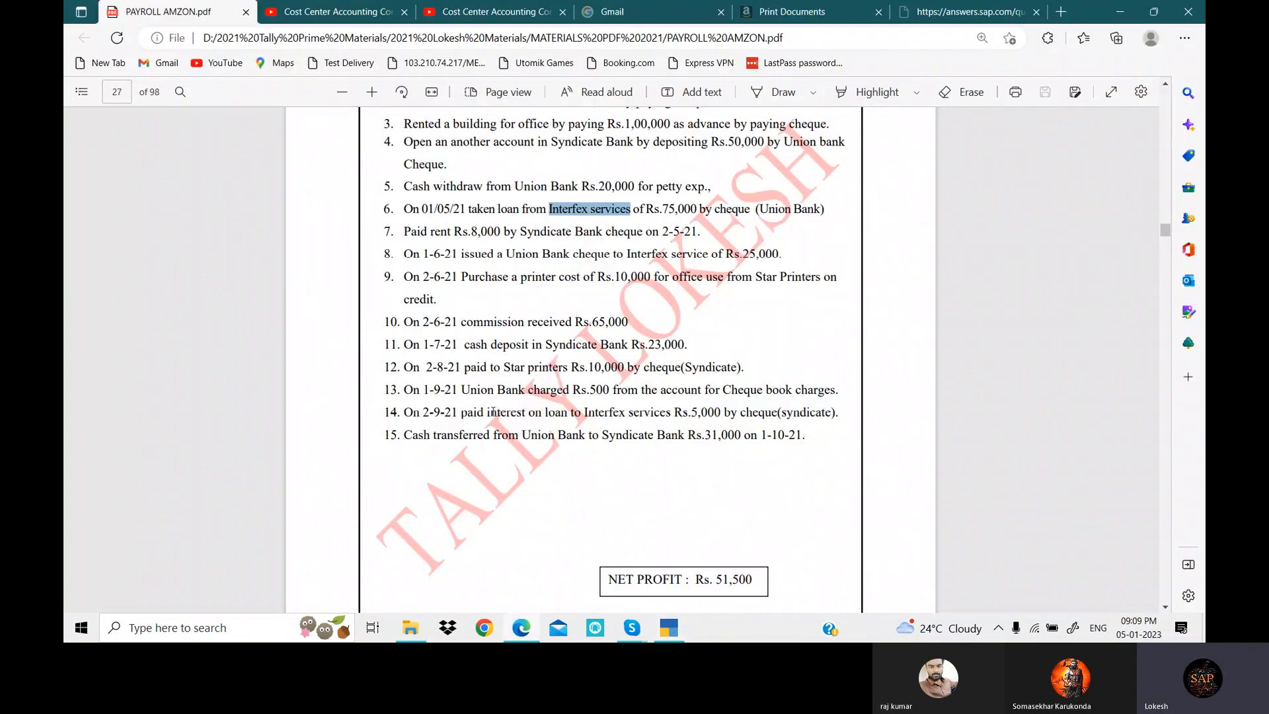
left_click_drag(486, 412, 569, 419)
key("ctrl+c")
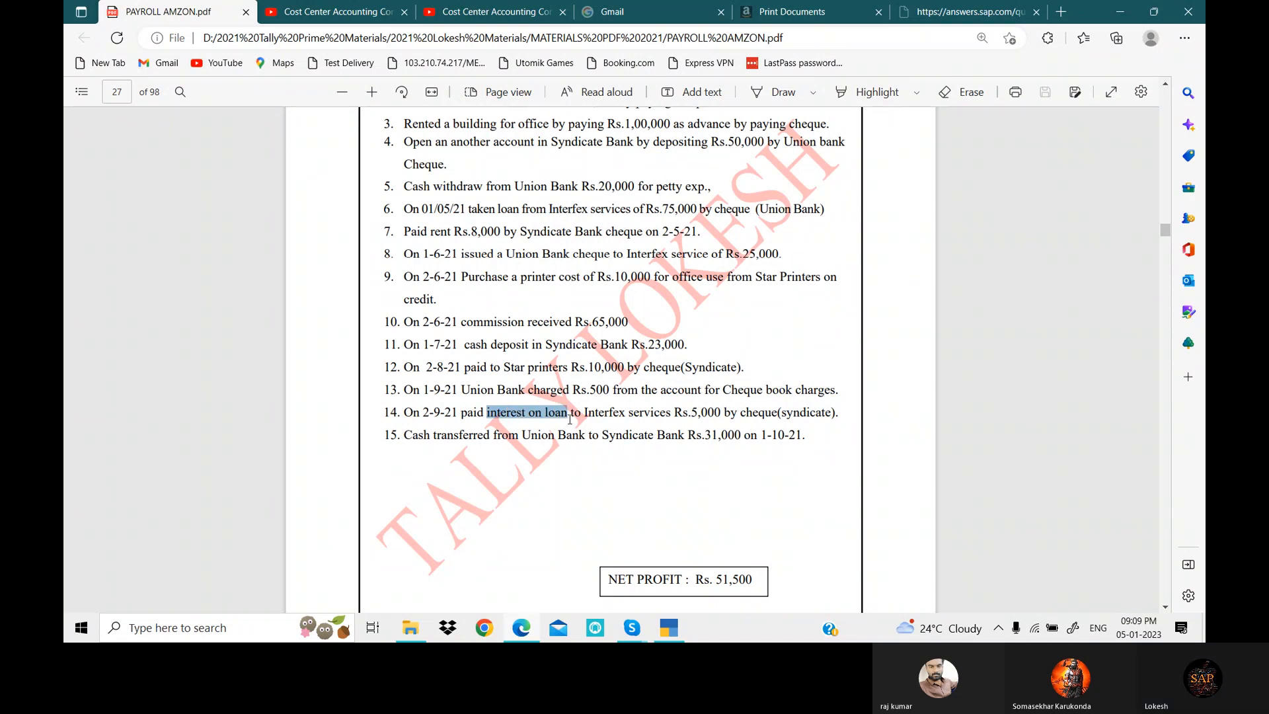
key("alt+Tab")
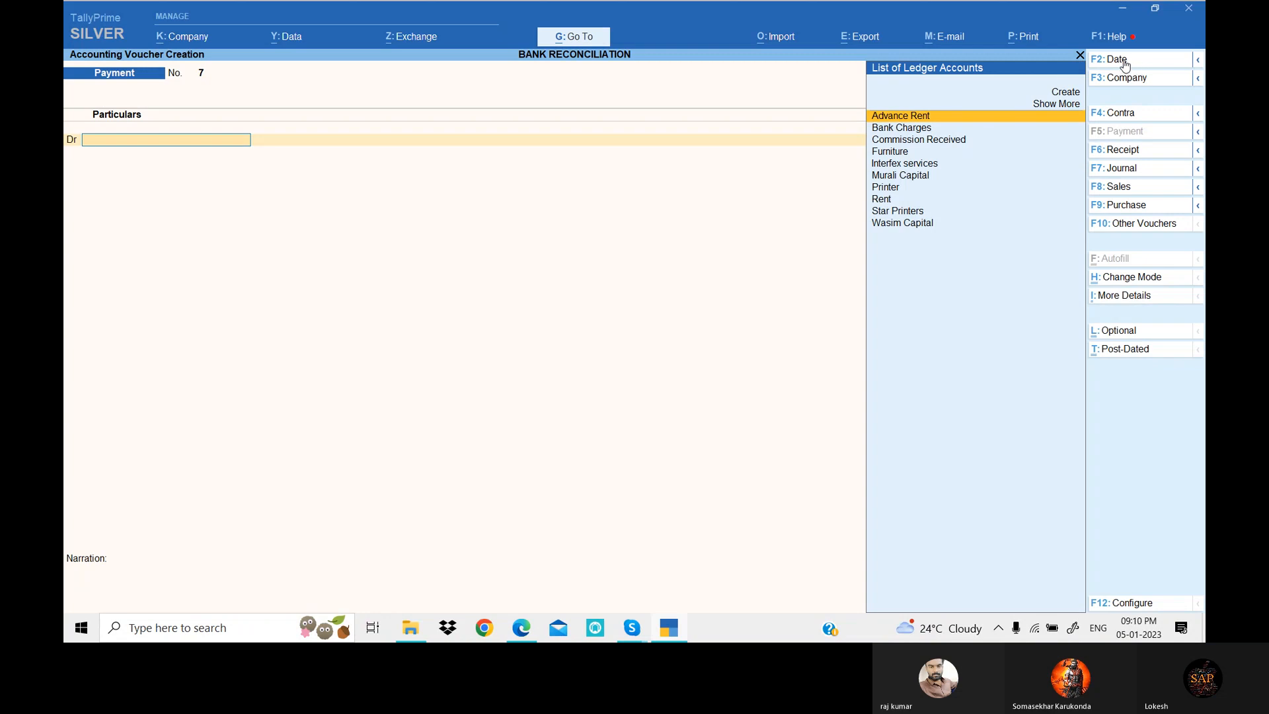
left_click(1122, 59)
type("2-9")
key("Return")
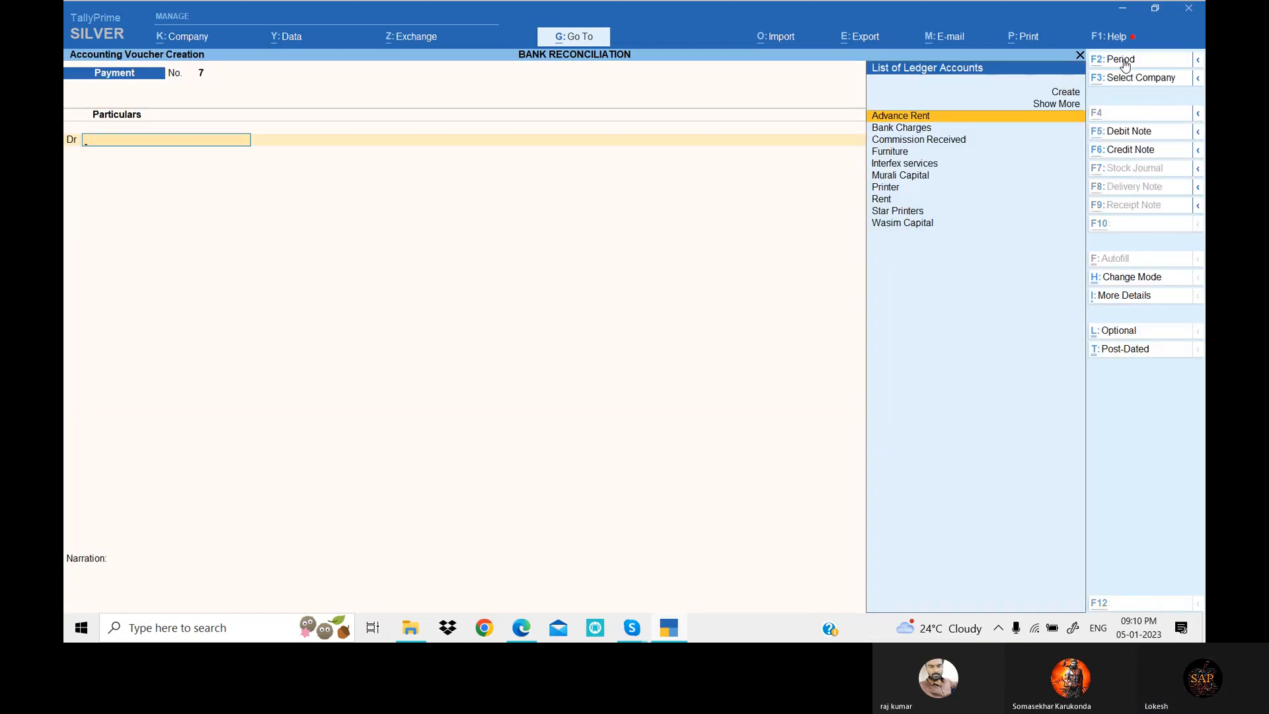
Create a ledger with the copied name "interest on loan" under Indirect Expenses for the voucher's debit entry.
key("alt+c")
key("ctrl+v")
key("Return")
key("Return")
key("Return")
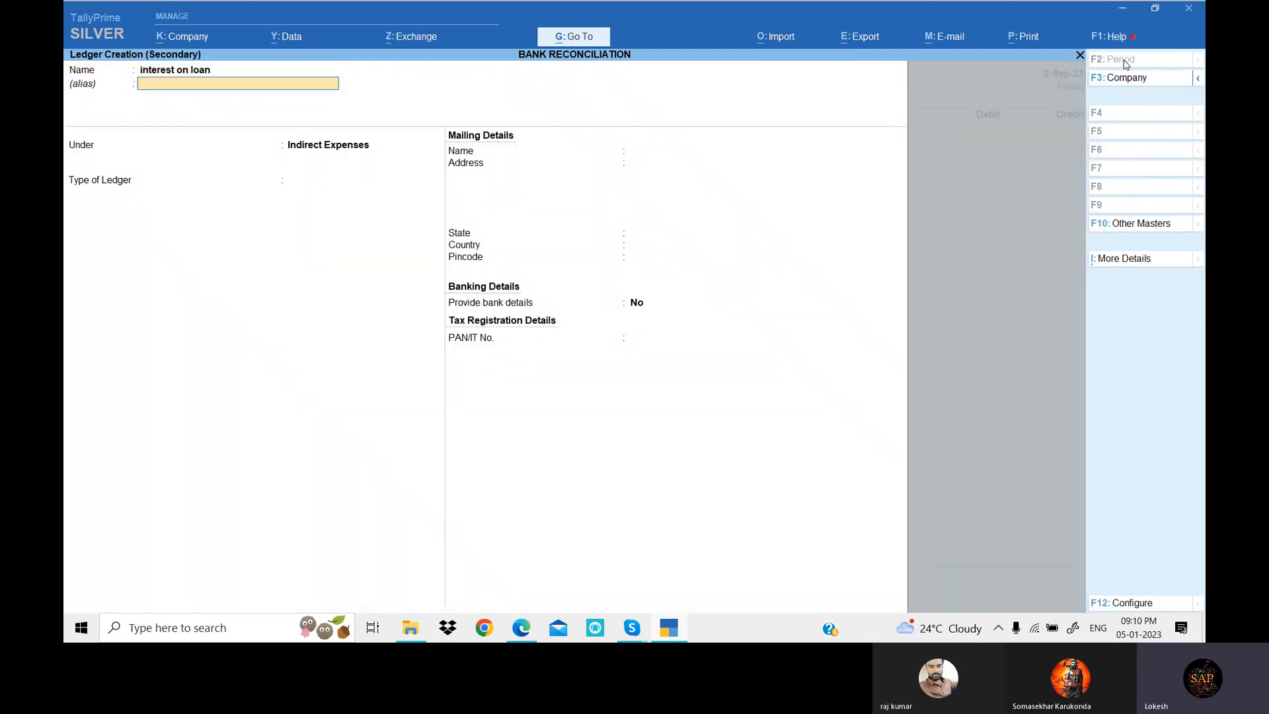
key("ctrl+a")
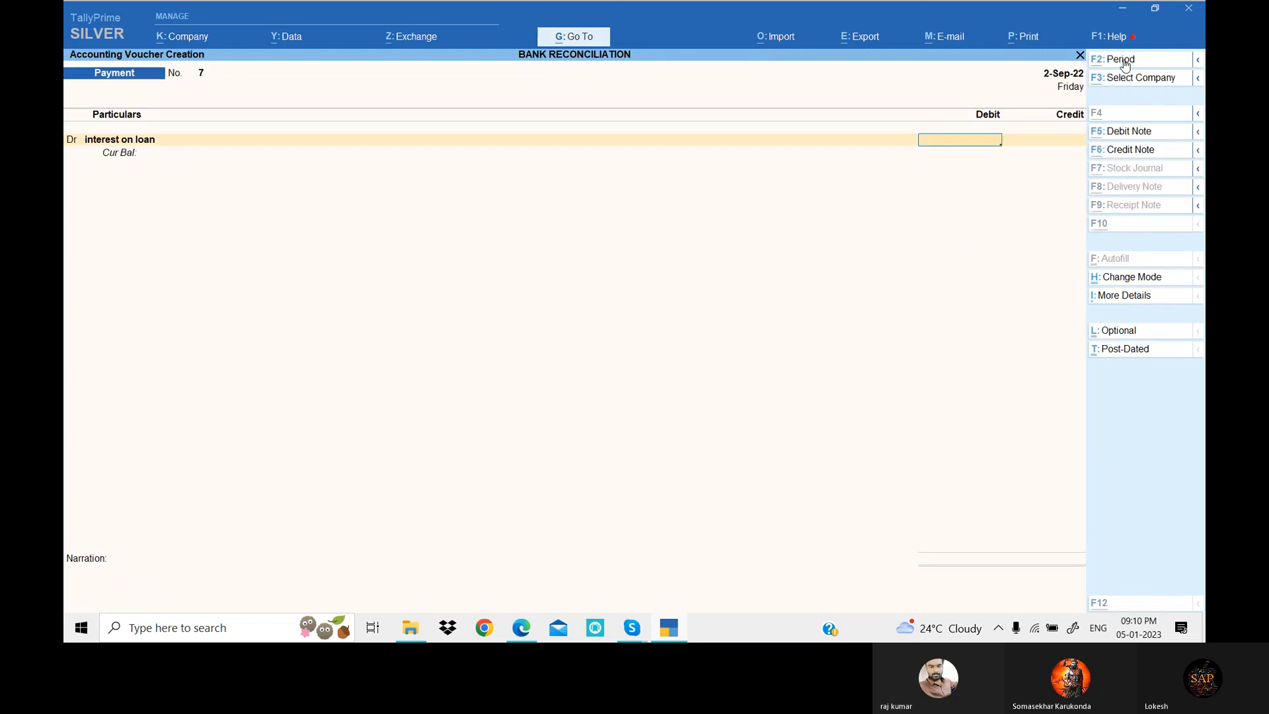
Debit interest on loan with 5000, checking the amount and paying bank in the PDF.
key("alt+Tab")
key("alt+Tab")
type("5000")
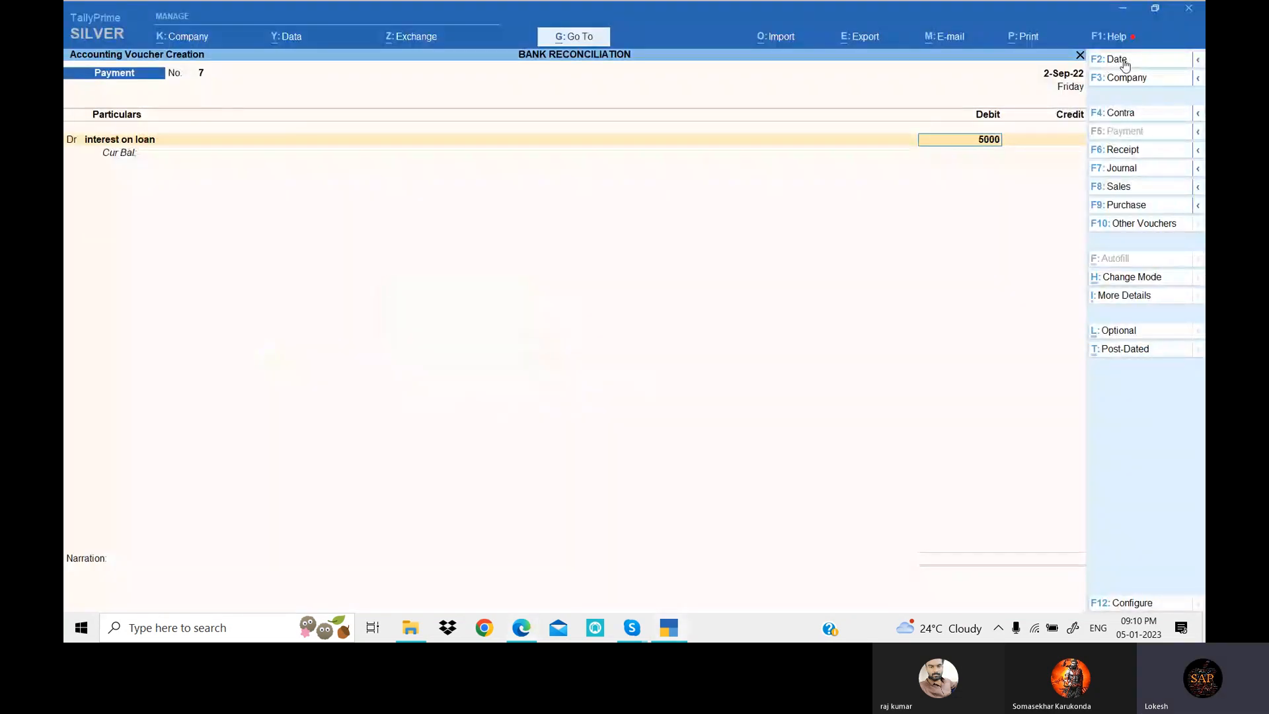
key("Return")
key("alt+Tab")
key("alt+Tab")
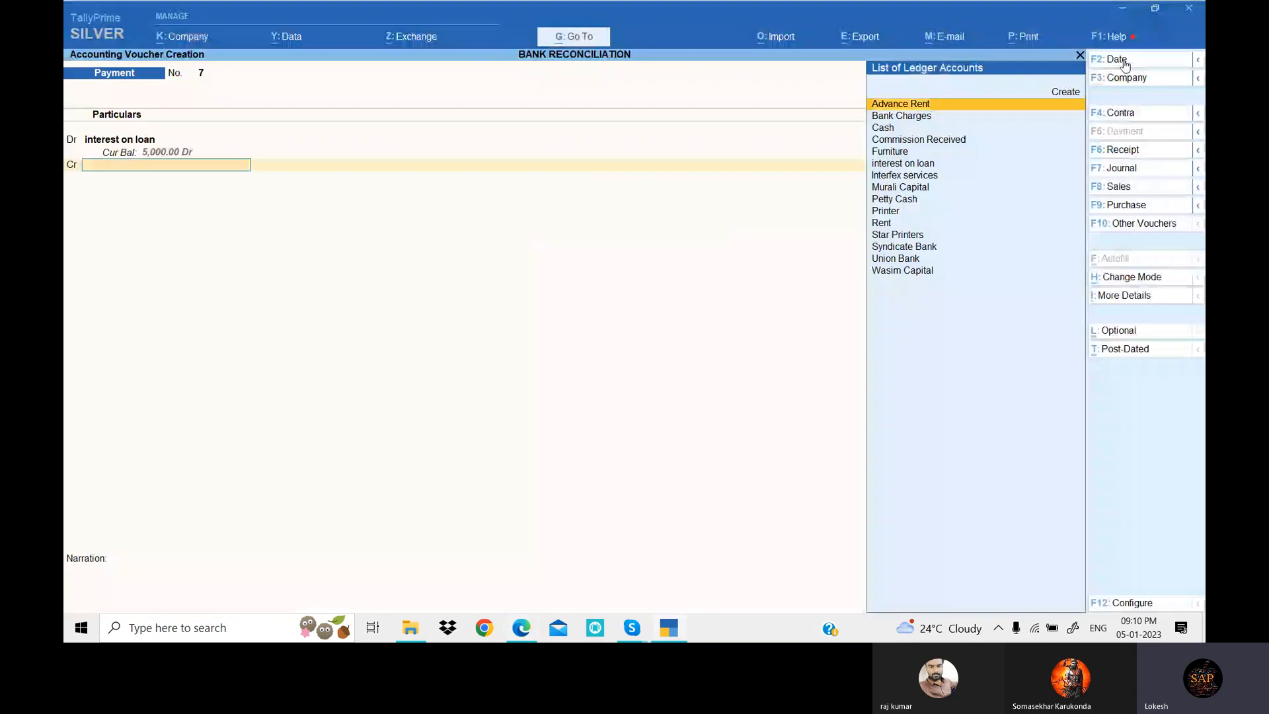
Credit Syndicate Bank with 5,000.00, keep its default cheque allocation, and save the loan interest payment voucher.
type("sy")
key("Return")
key("Return")
key("Return")
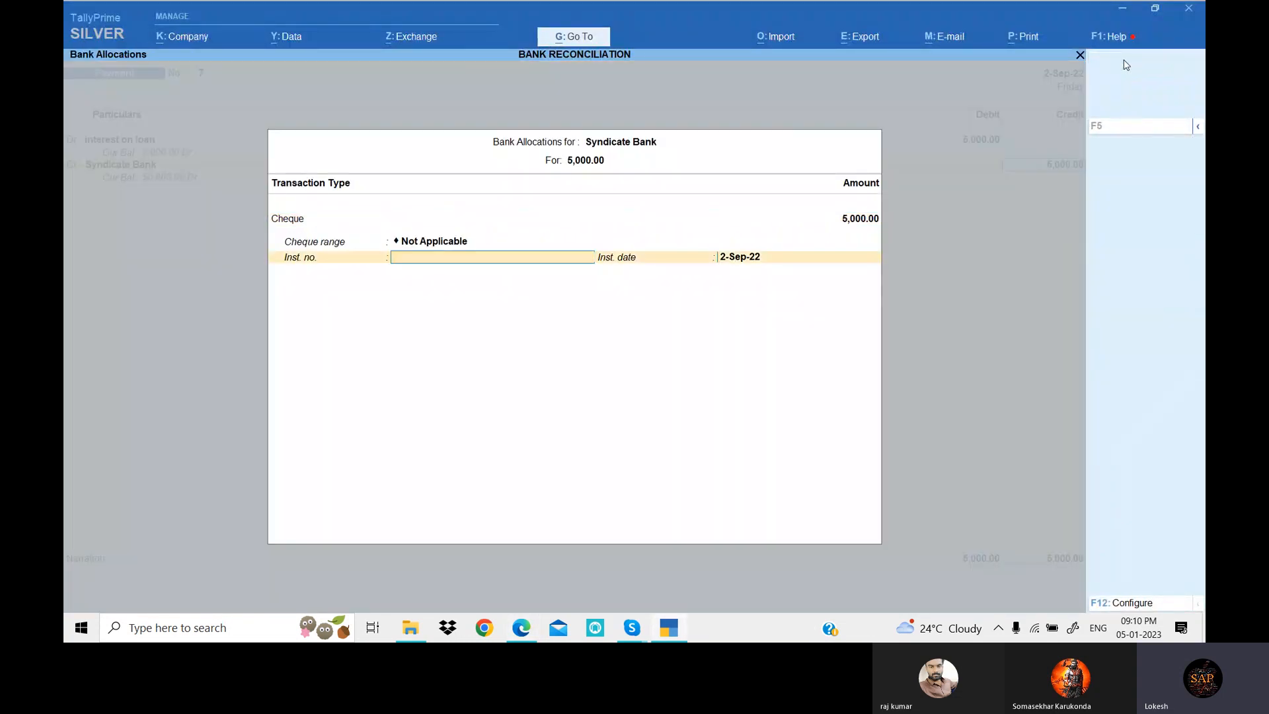
key("Return")
key("Return")
key("Return")
key("Return")
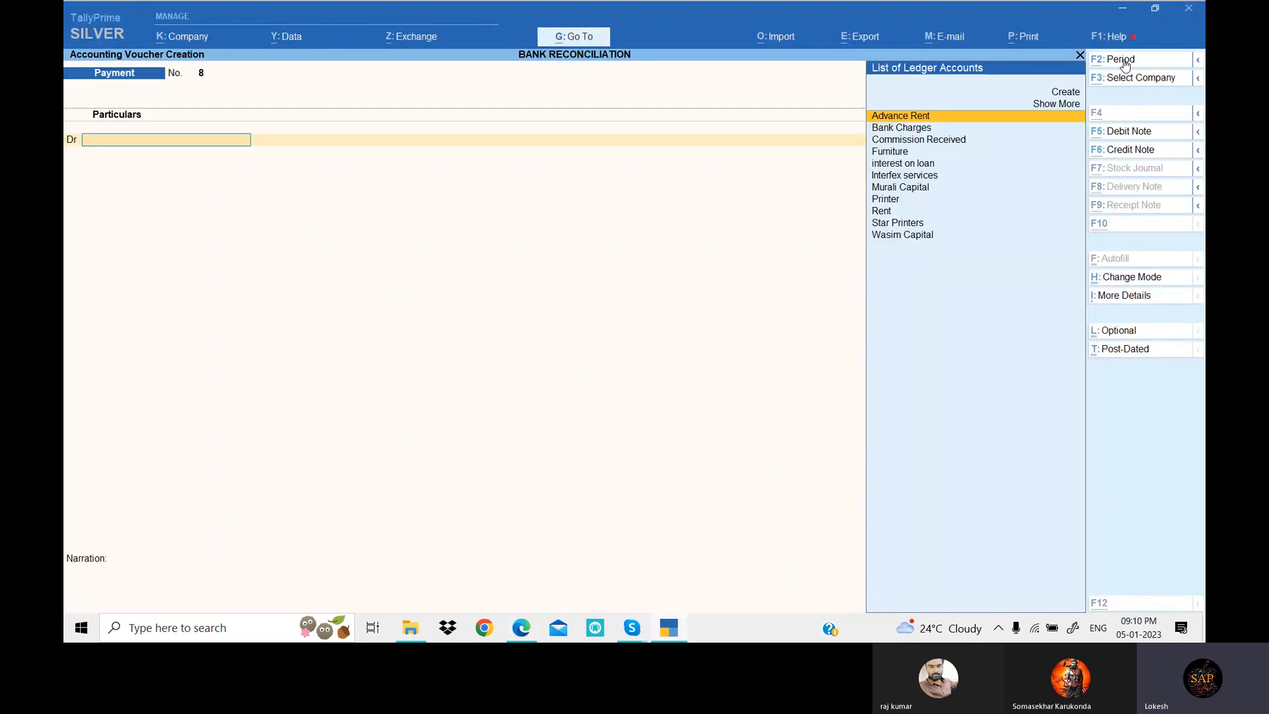
Read the fifteenth transaction in the PDF and switch to a contra voucher dated 1-10.
key("alt+Tab")
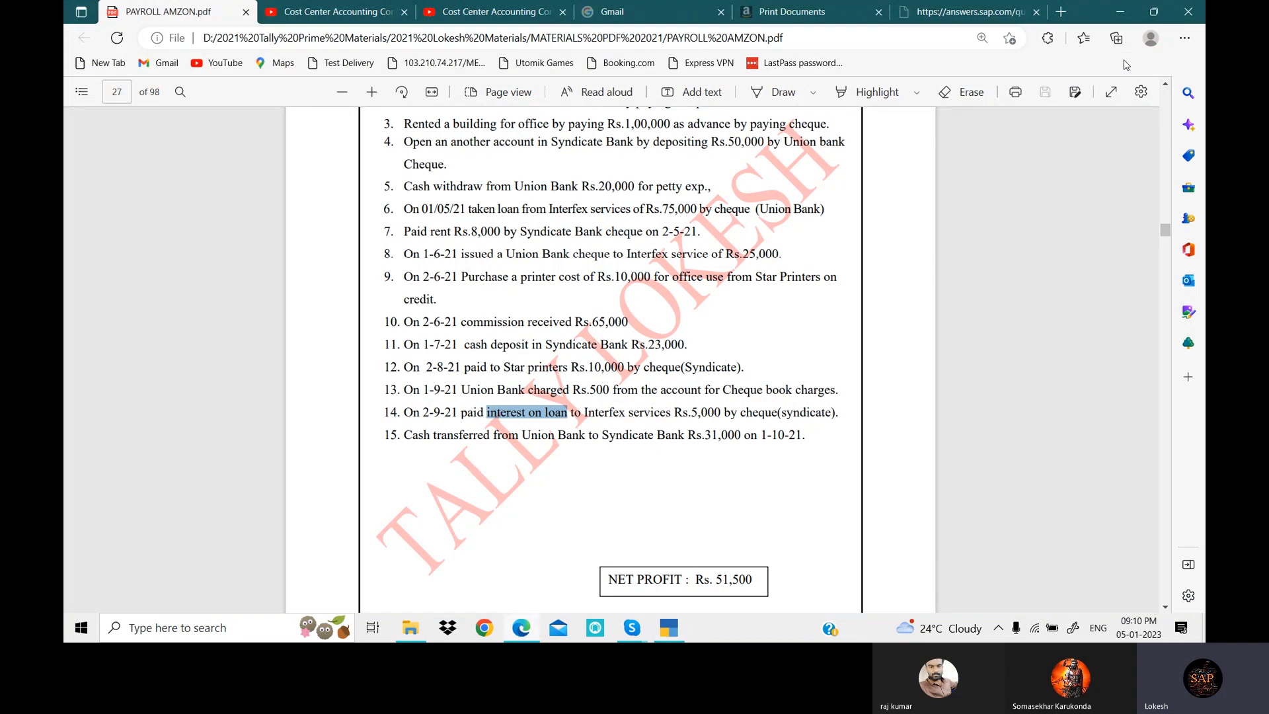
key("alt+Tab")
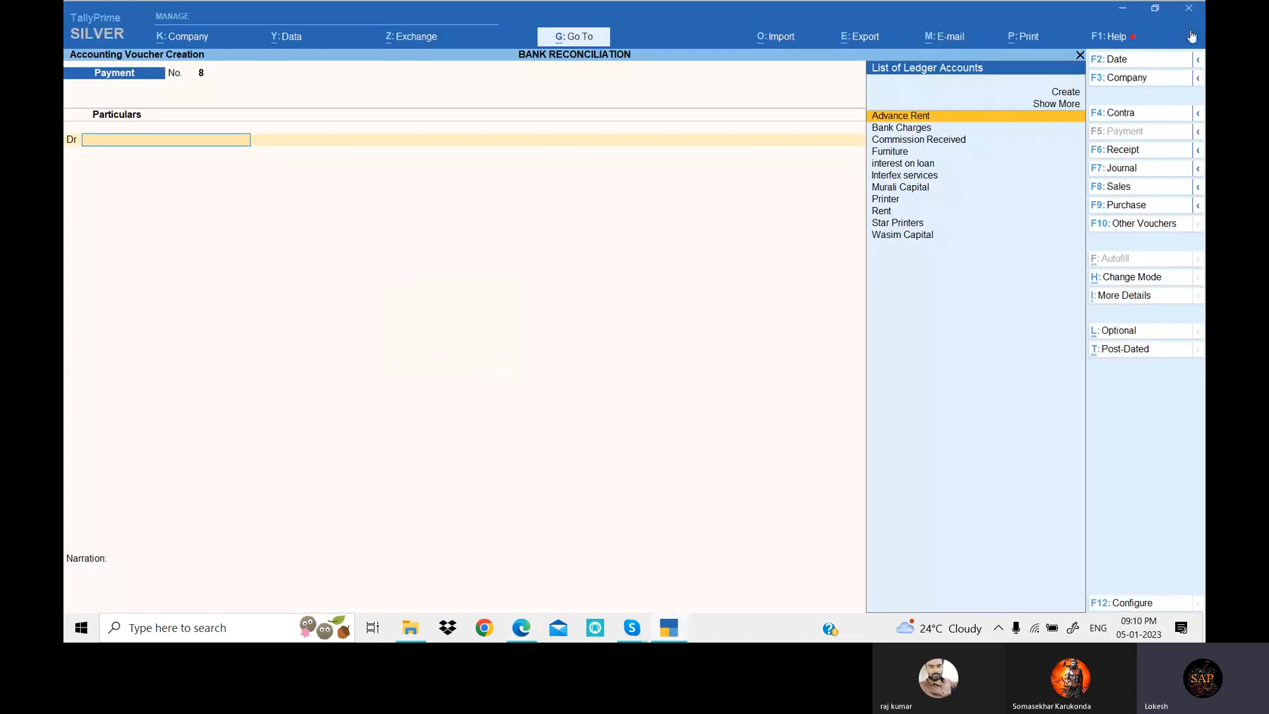
left_click(1114, 117)
left_click(1121, 63)
type("1-1")
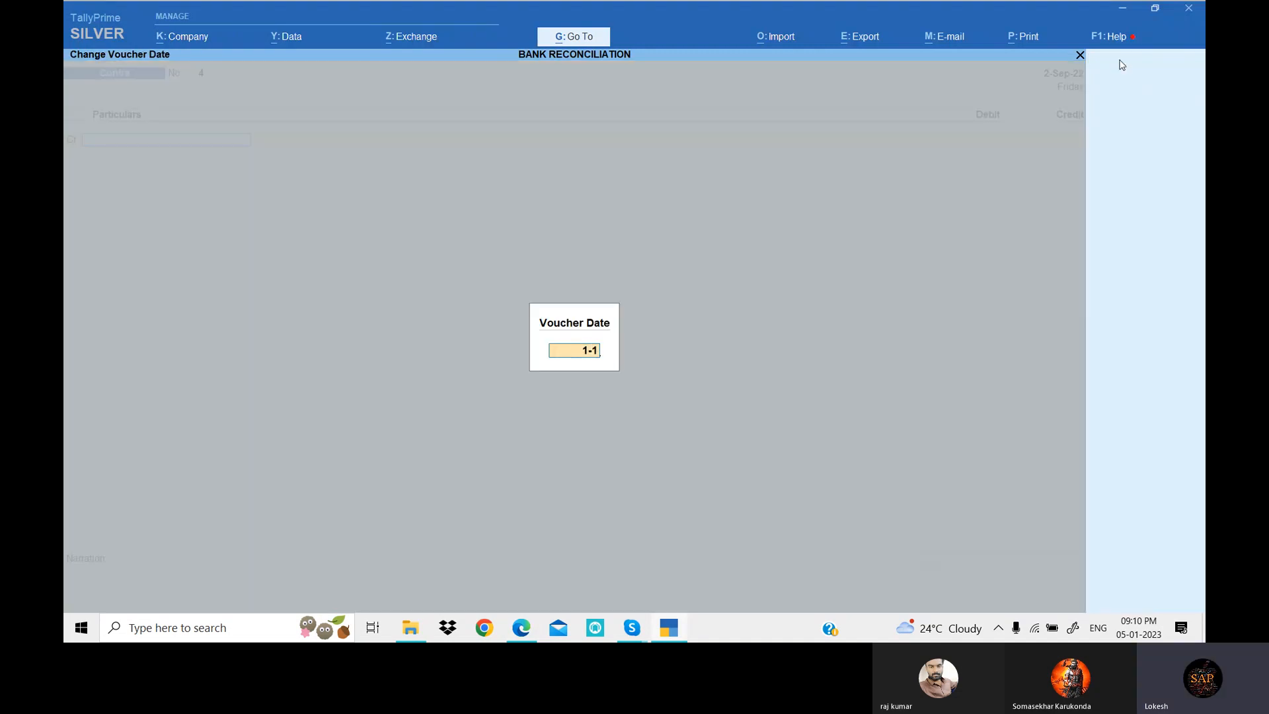
type("0")
key("Return")
Choose Union Bank as the credited ledger in the contra voucher, checking the transfer direction in the PDF.
key("alt+Tab")
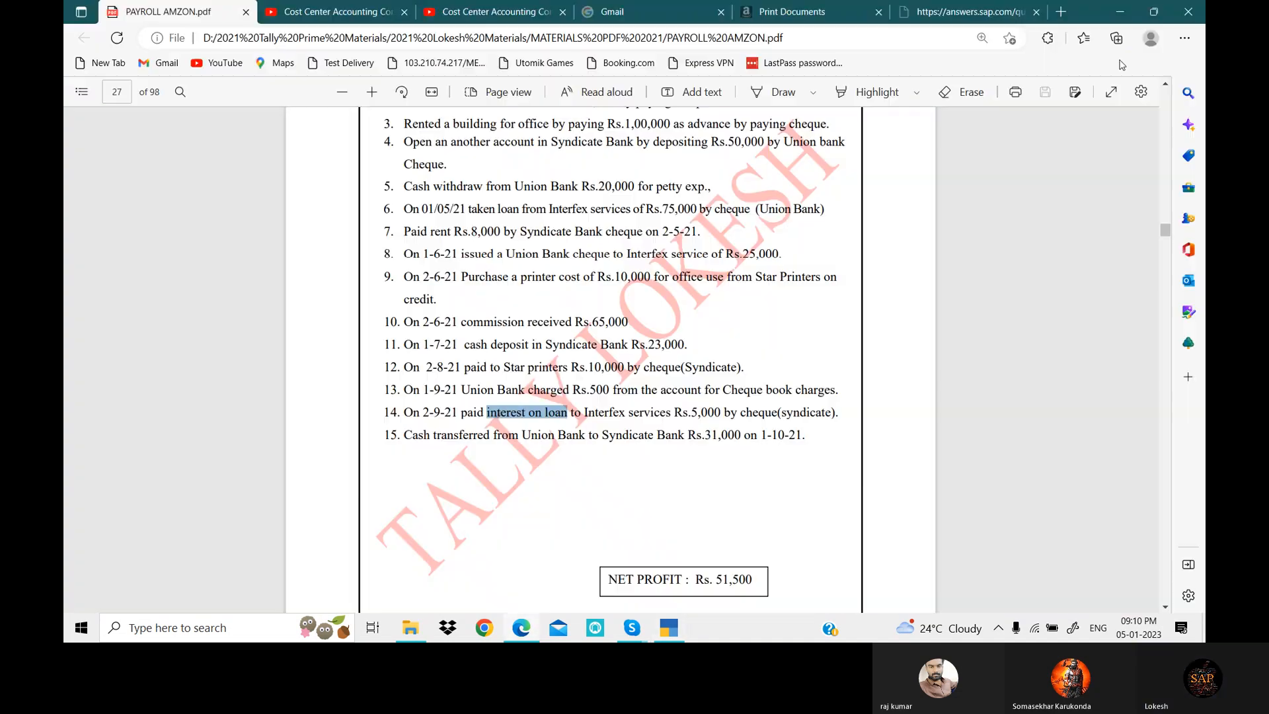
key("alt+Tab")
key("Down")
key("Down")
key("Down")
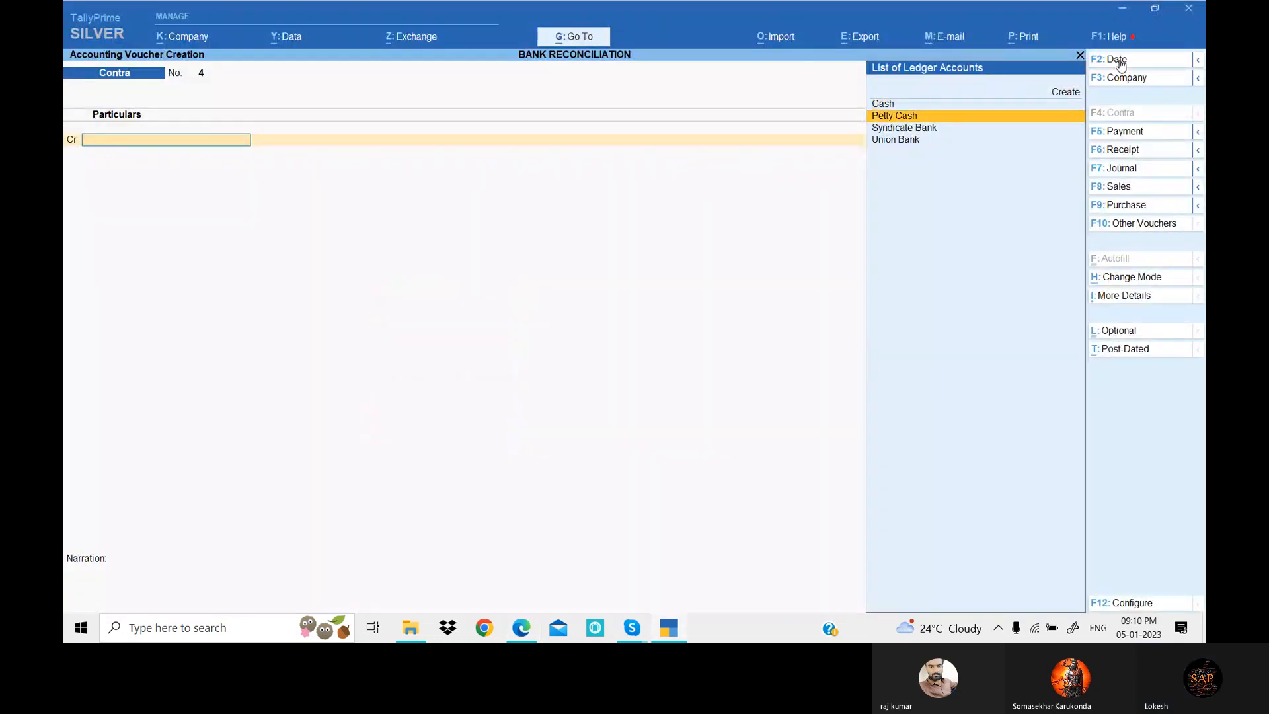
key("Return")
Set Union Bank's credit to 31,000 after checking the PDF, and keep its default cheque allocation.
key("alt+Tab")
key("alt+Tab")
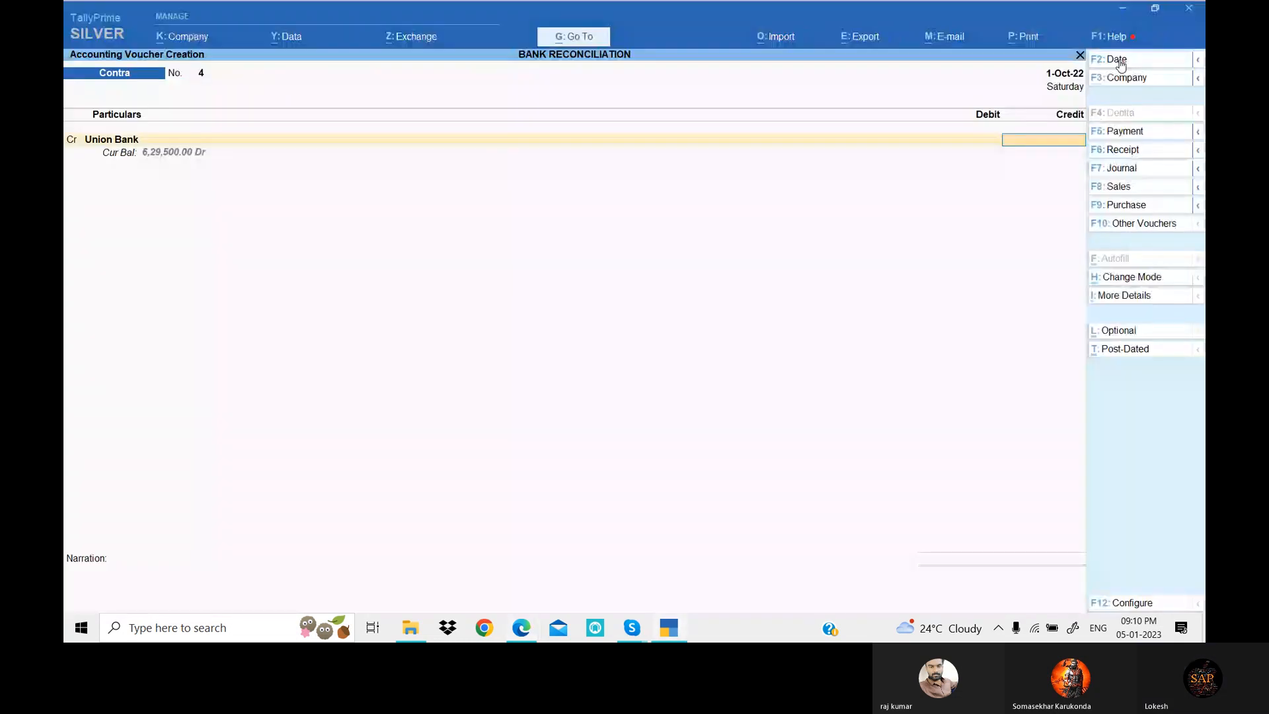
type("31,000")
key("Return")
key("Return")
key("Return")
key("Return")
key("Return")
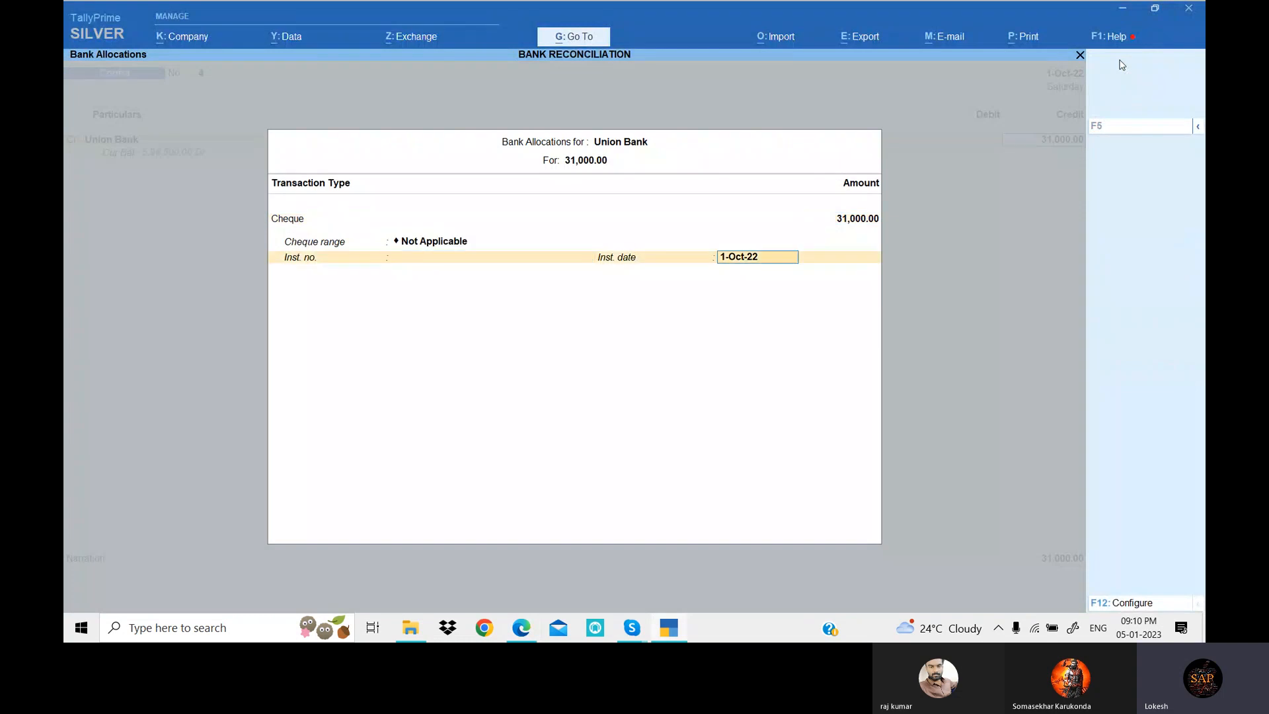
key("Return")
Debit Syndicate Bank with 31,000.00, keep its default bank allocation, and save the bank transfer contra voucher.
key("Down")
key("Return")
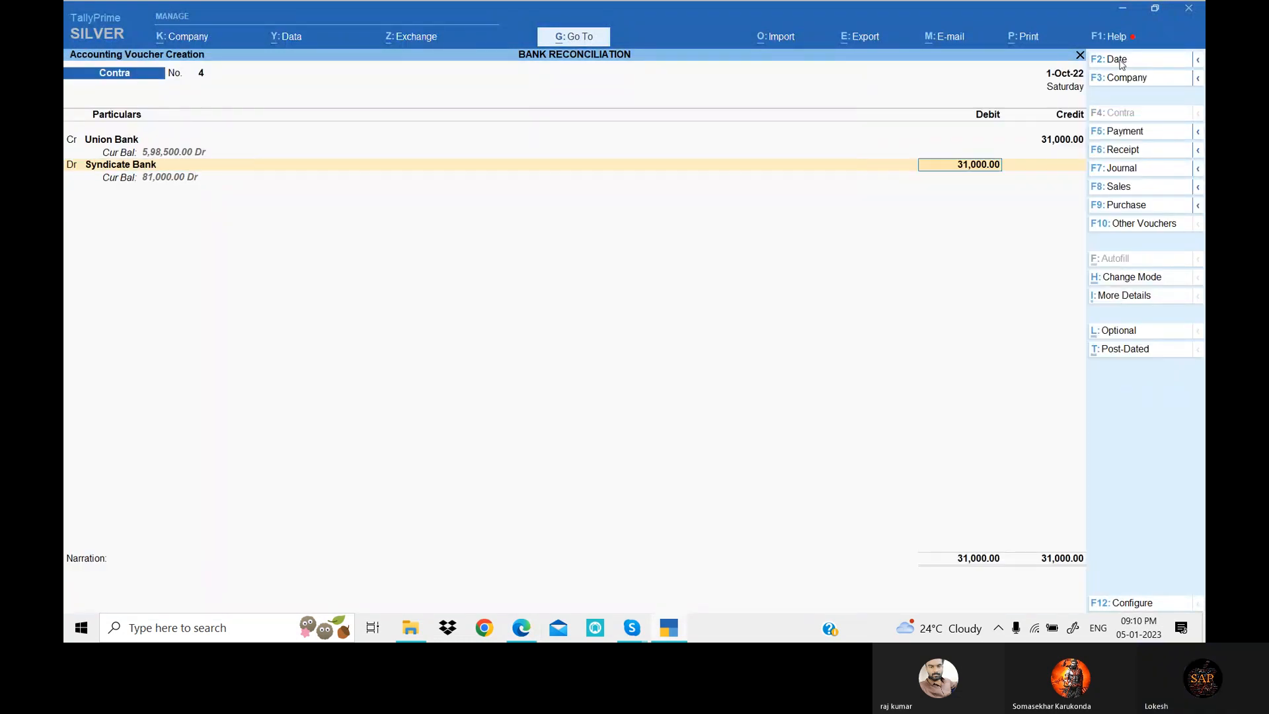
key("Return")
key("Return")
key("Return")
key("Return")
key("Return")
key("Return")
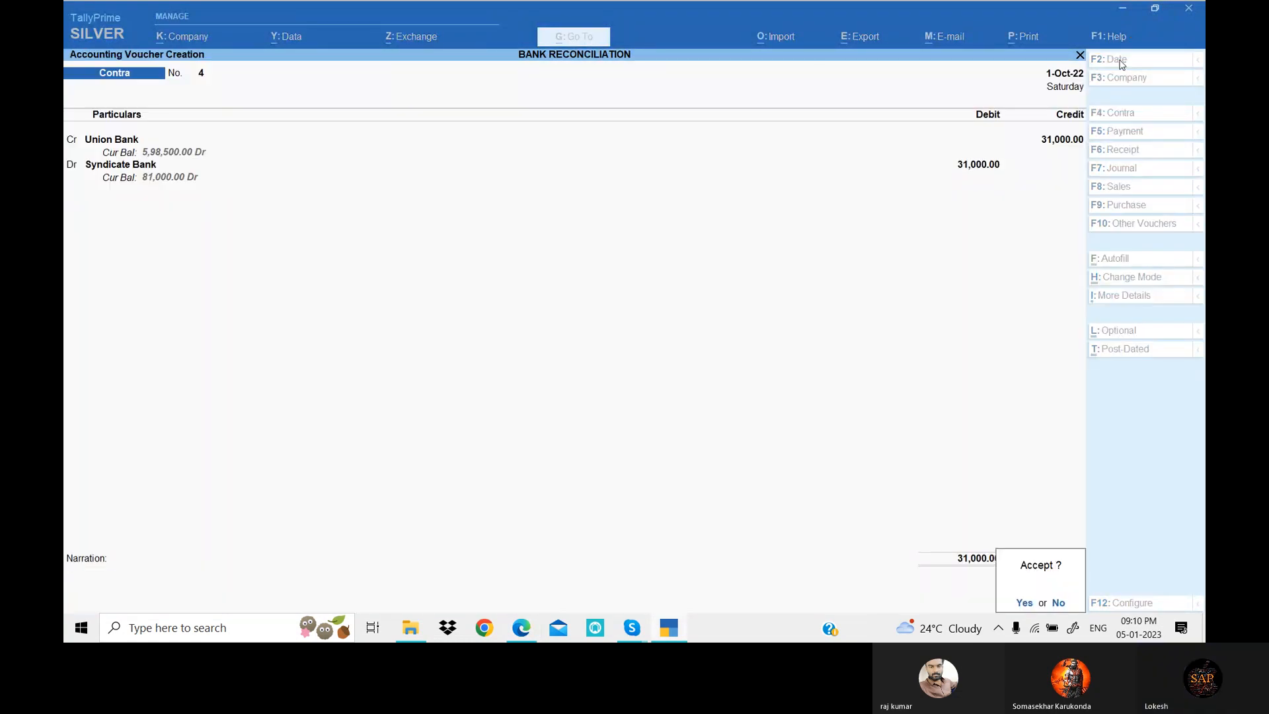
key("Return")
Quit voucher creation and open the Profit & Loss A/c report for the company.
key("Escape")
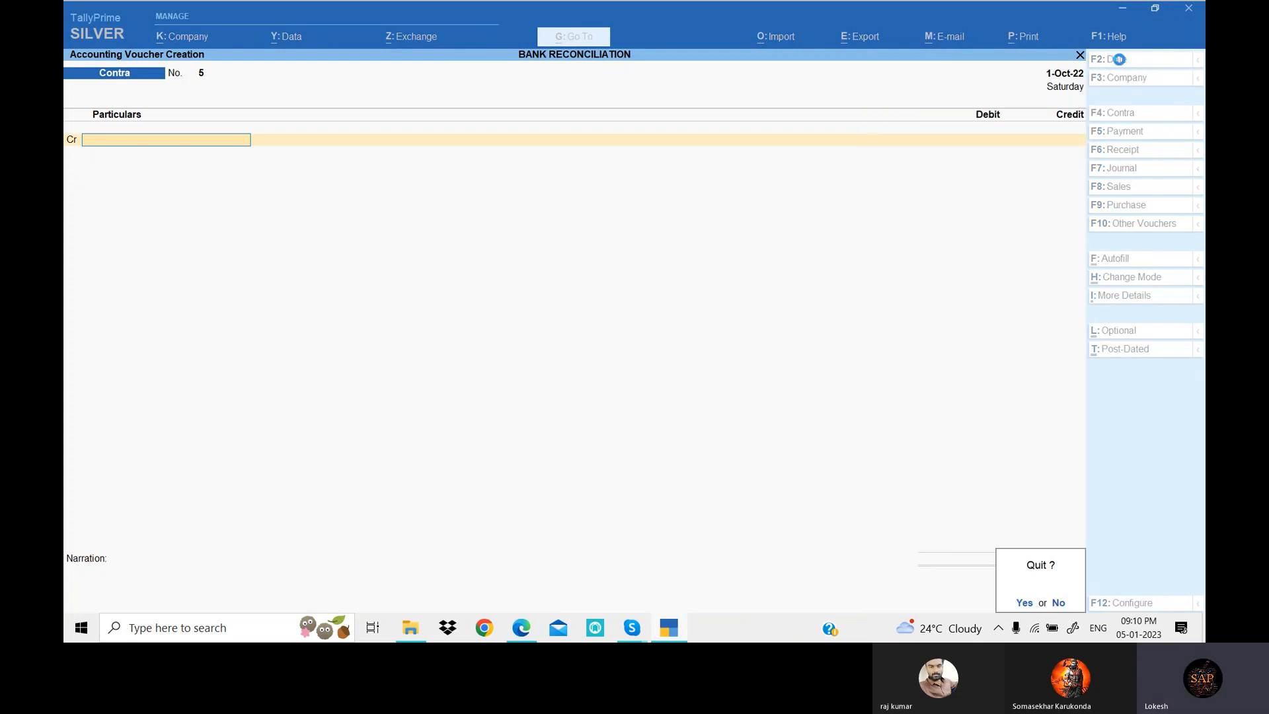
key("Return")
key("Down")
key("Down")
key("Down")
key("Down")
key("Return")
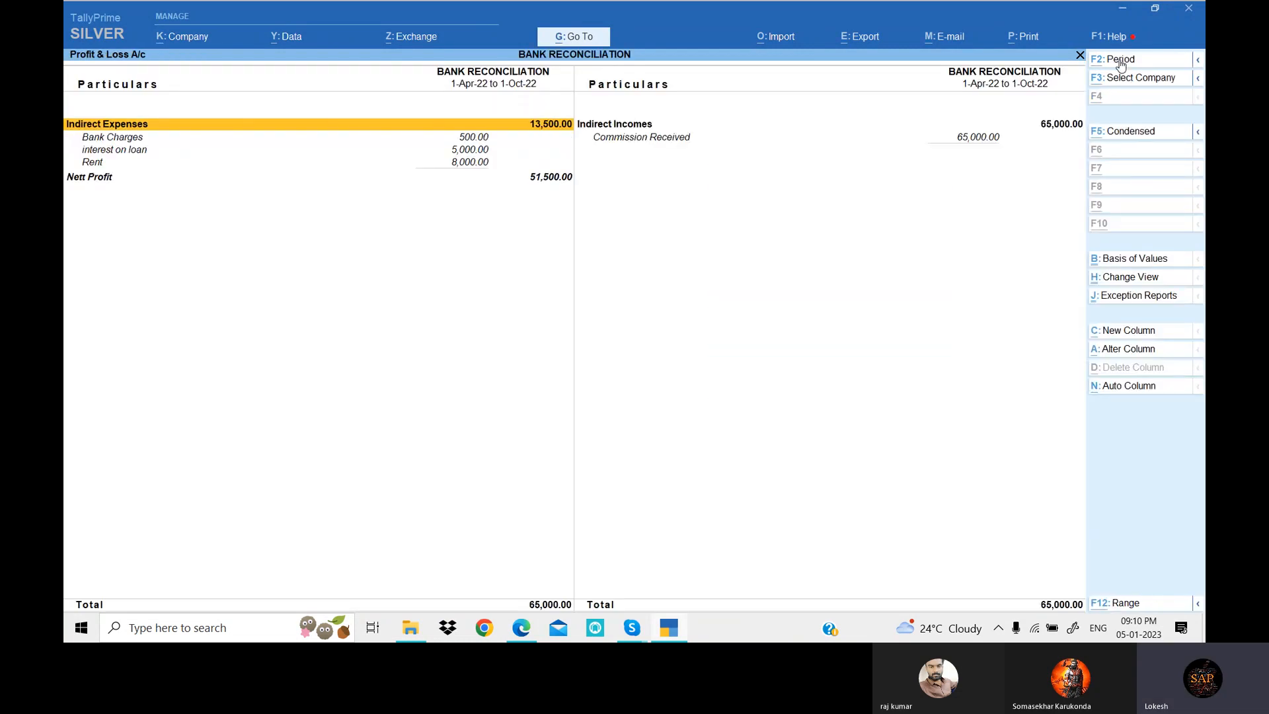
Examine the Nett Profit line in the Profit & Loss A/c report and return to Gateway of Tally.
key("Down")
key("Down")
key("Down")
key("Down")
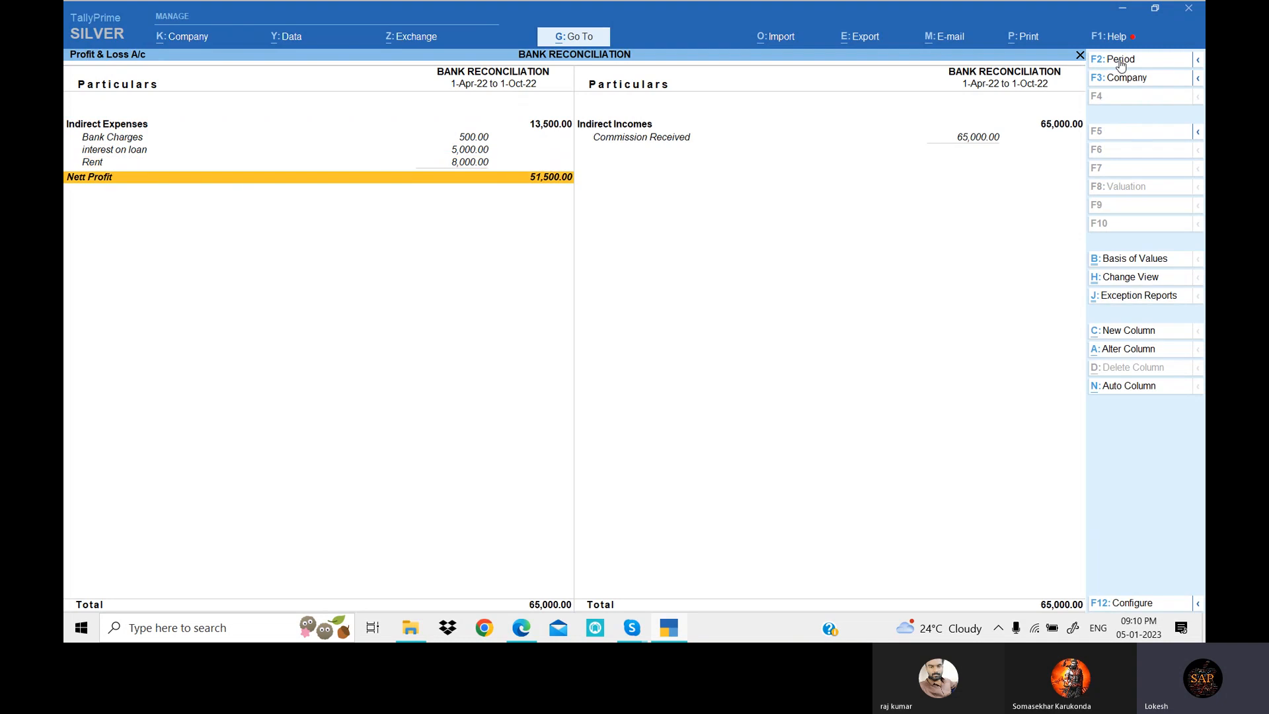
key("Escape")
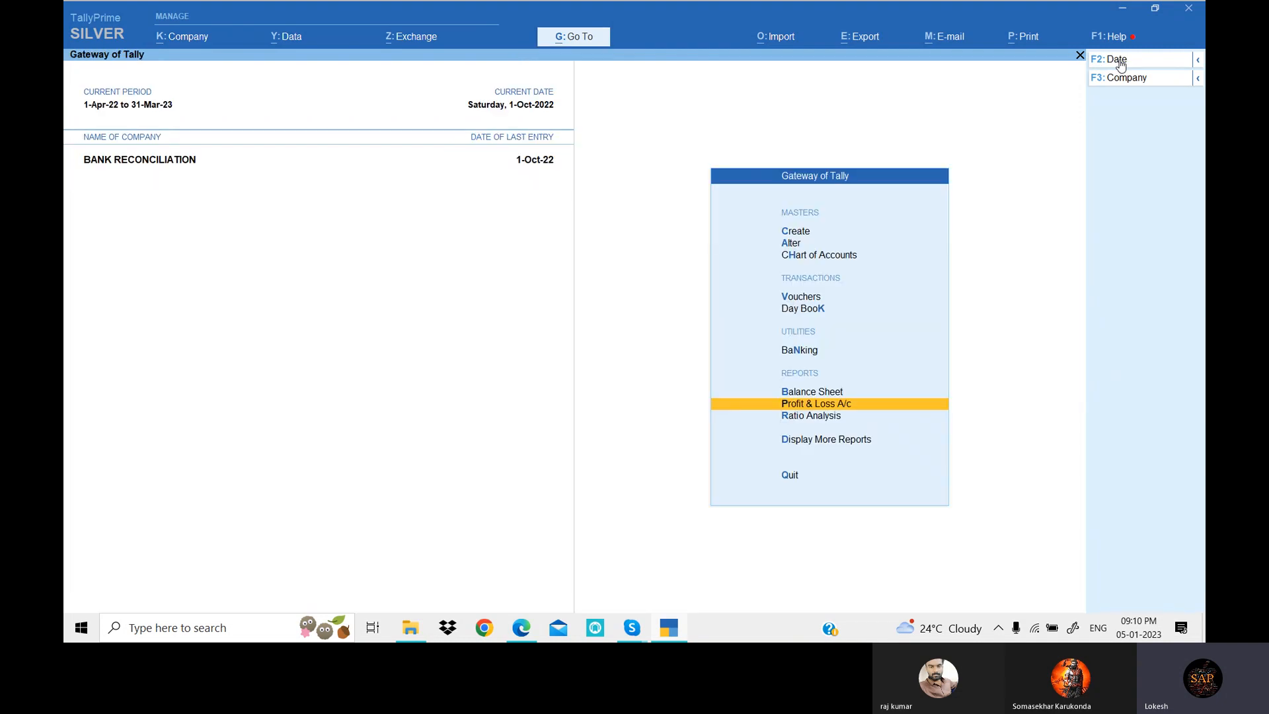
Open the Day Book and list its vouchers for the period from 1-Apr-22 to 1-Oct-22.
key("Up")
key("Up")
key("Up")
key("Up")
key("Down")
key("Return")
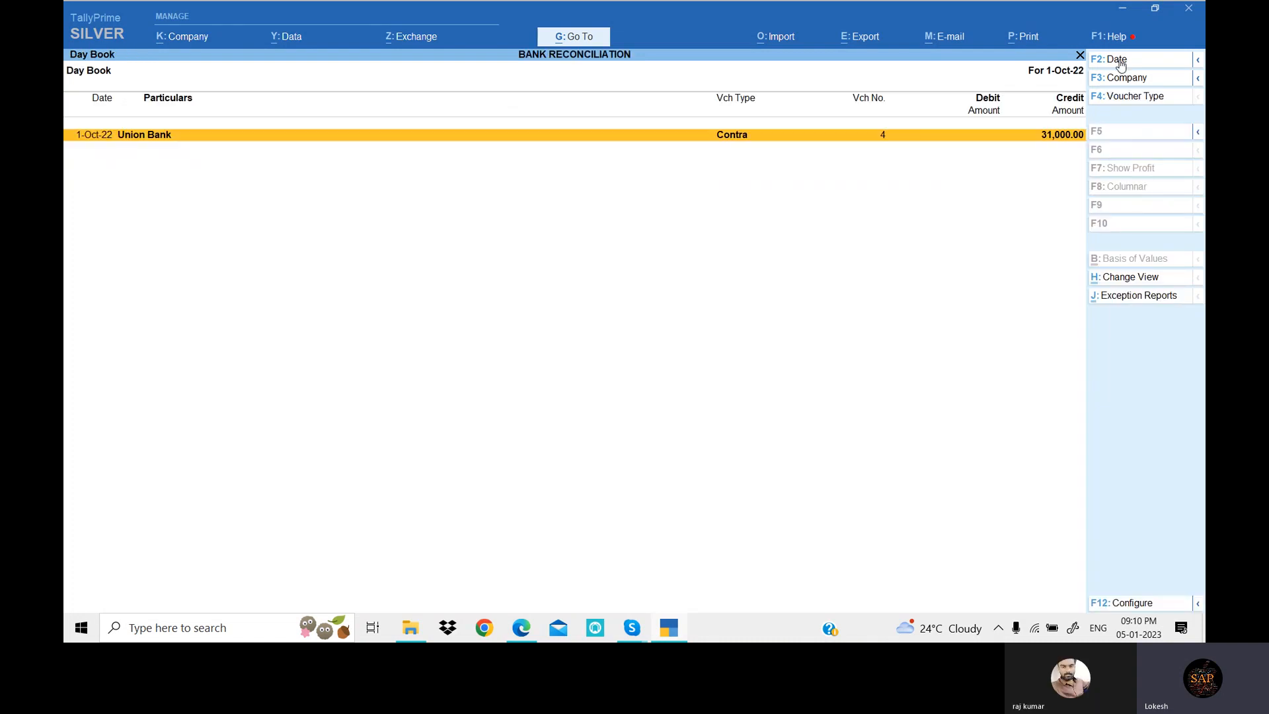
key("alt+F2")
key("space")
key("Return")
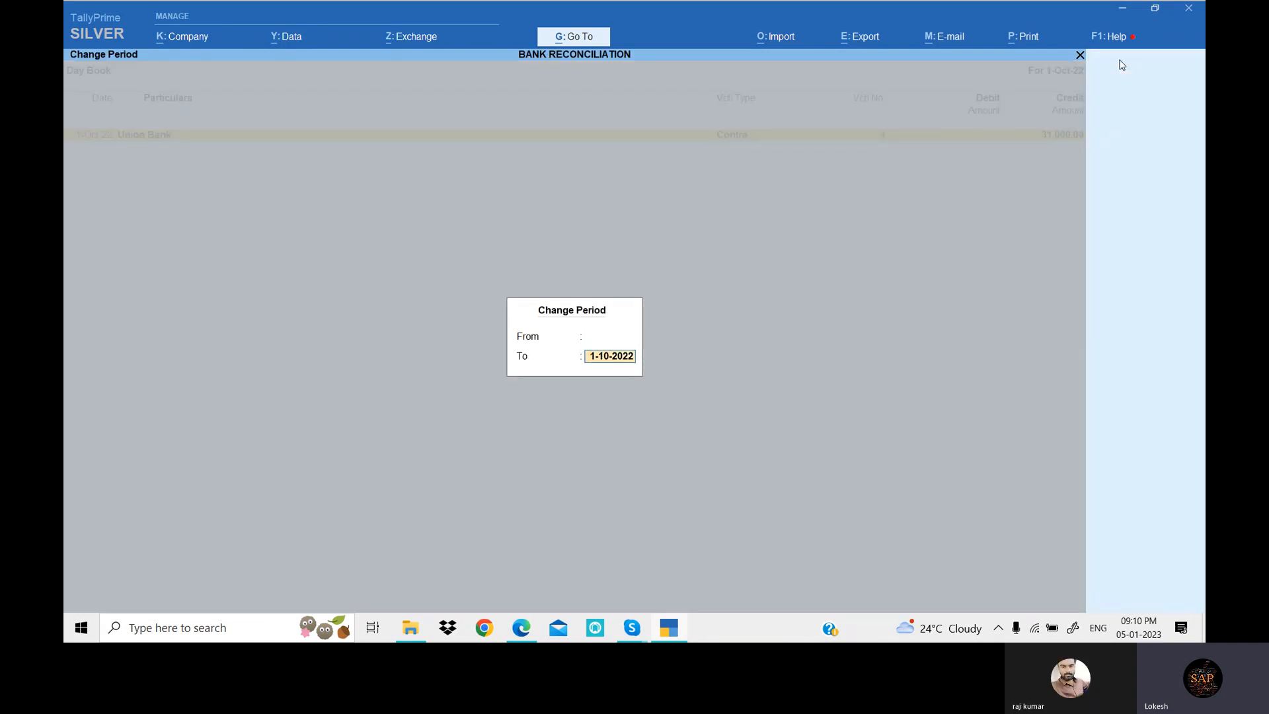
key("space")
key("Return")
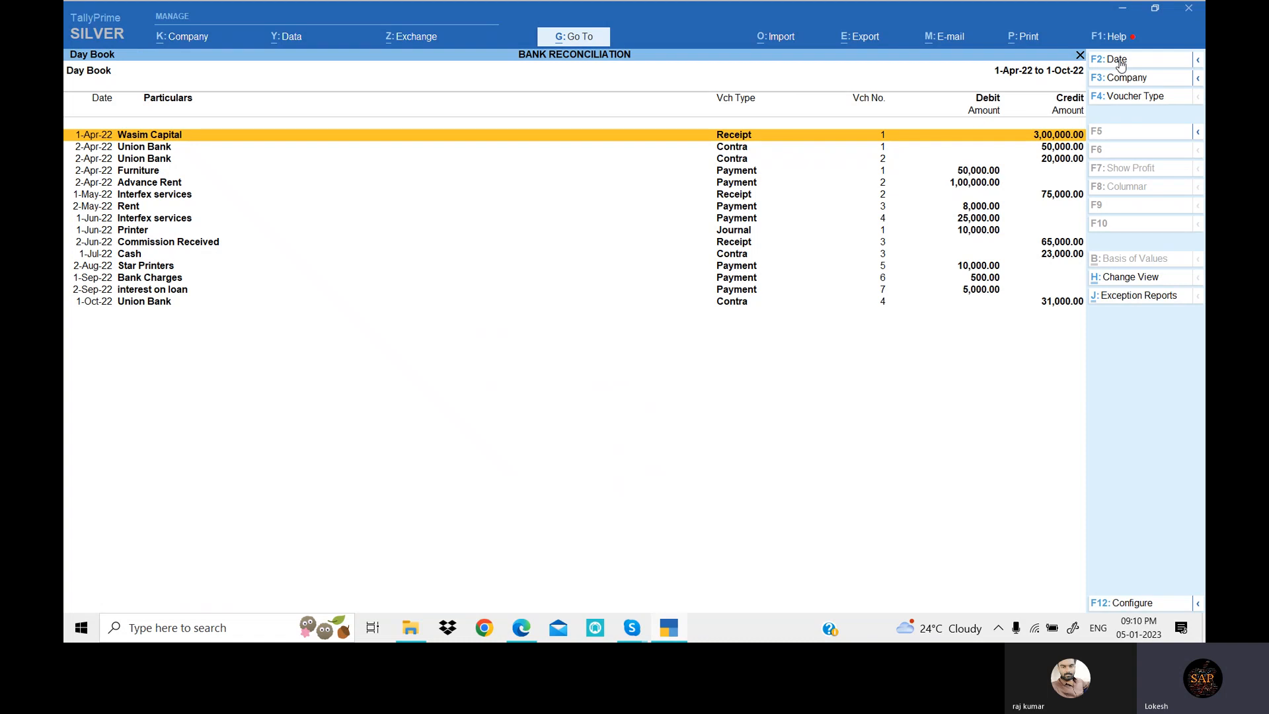
Leave the Day Book and check the expected net profit in the PAYROLL AMZON PDF, returning to TallyPrime.
key("Escape")
key("alt+Tab")
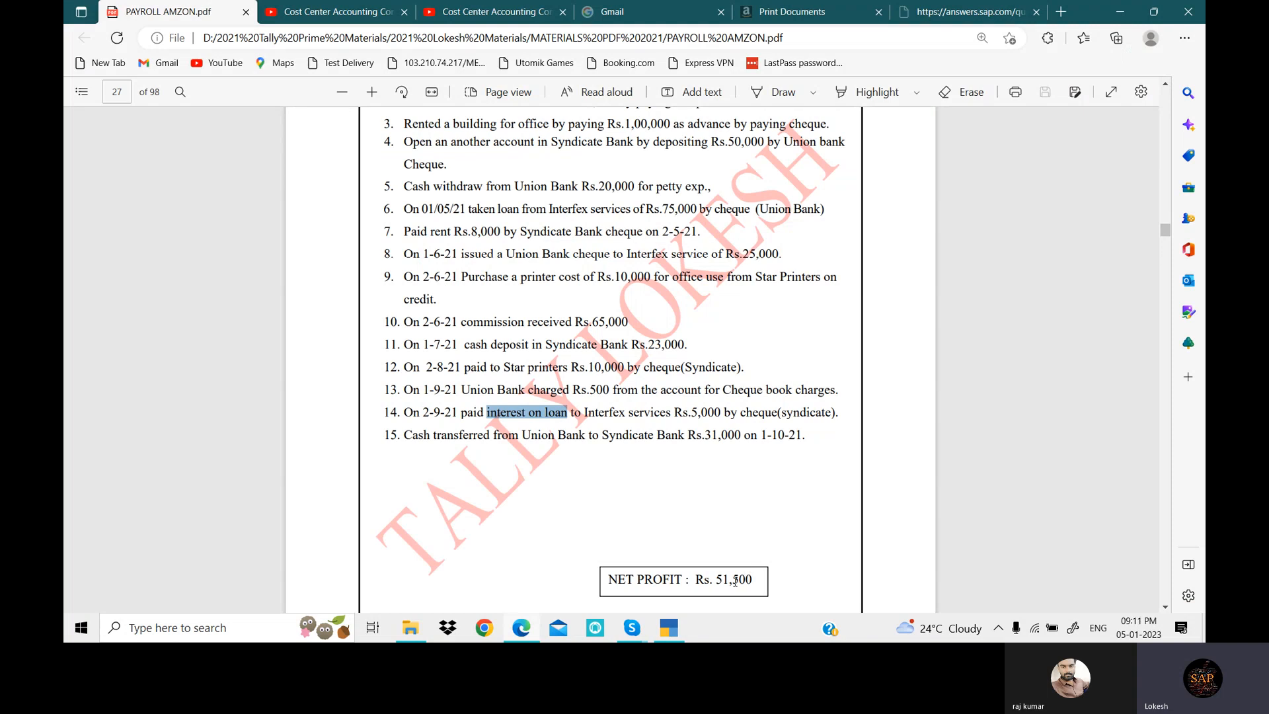
key("alt+Tab")
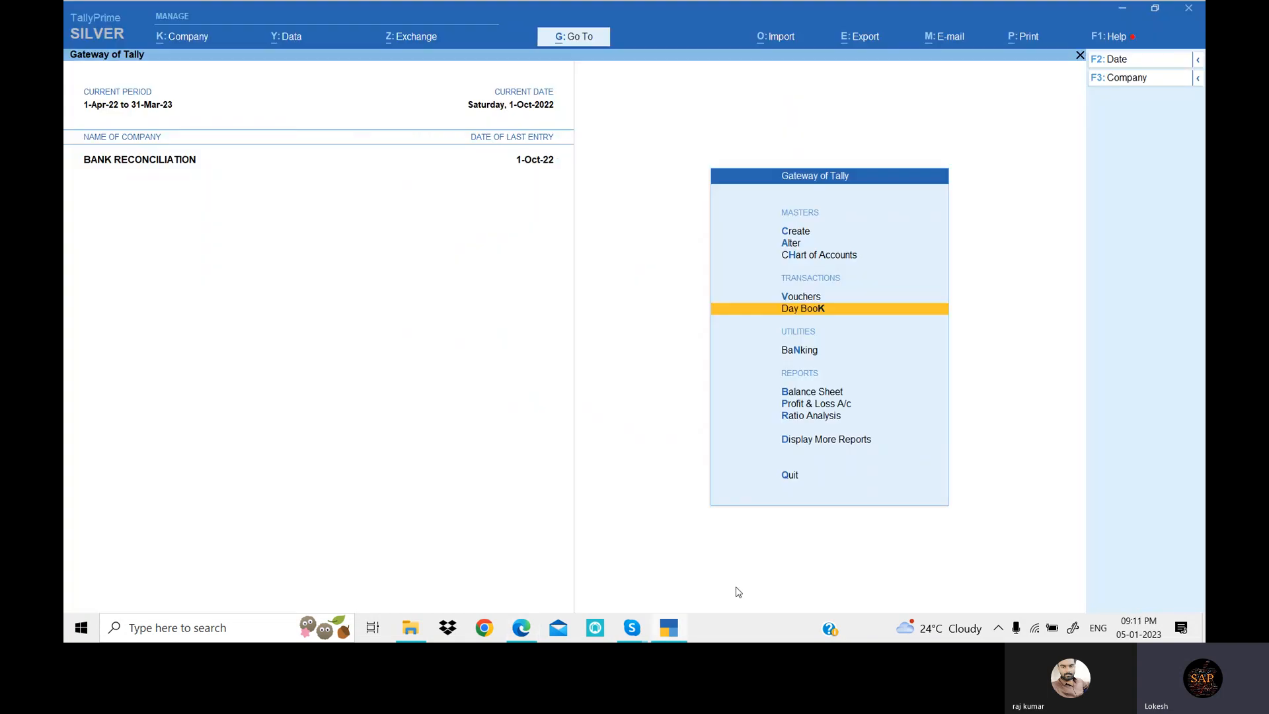
Open the Bank Reconciliation statement for Union Bank from the banking utilities.
key("Down")
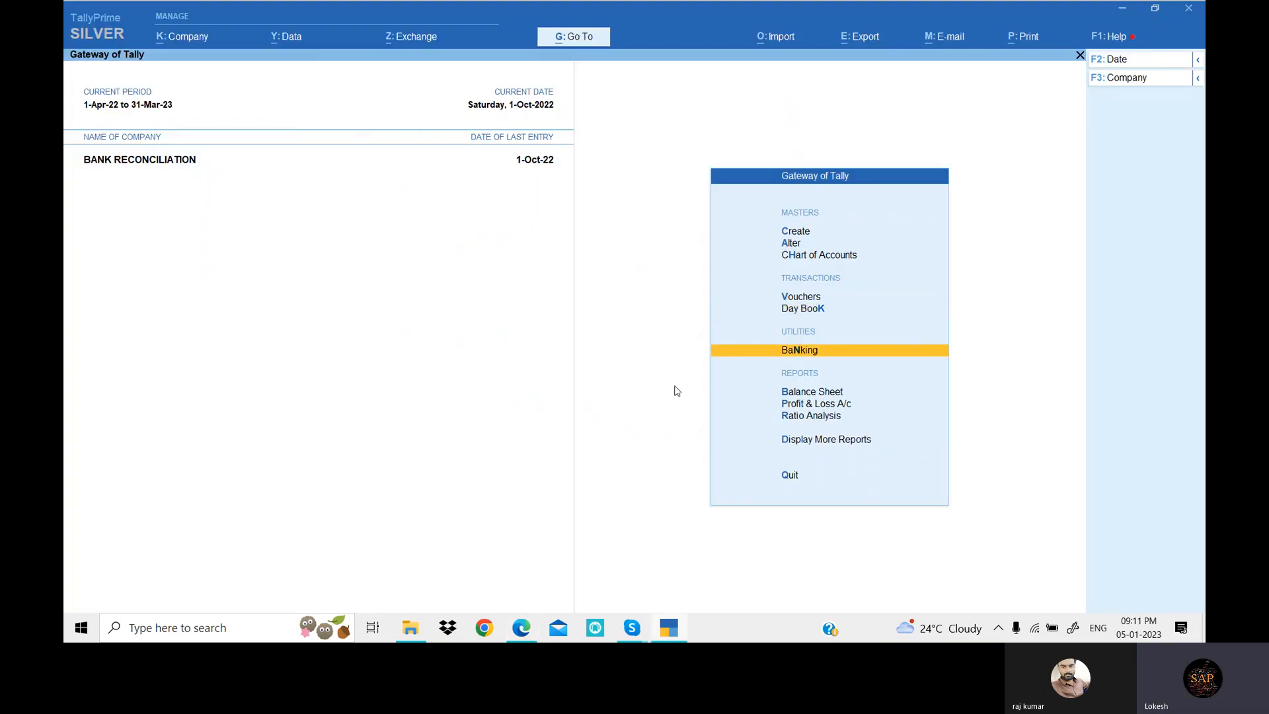
key("Return")
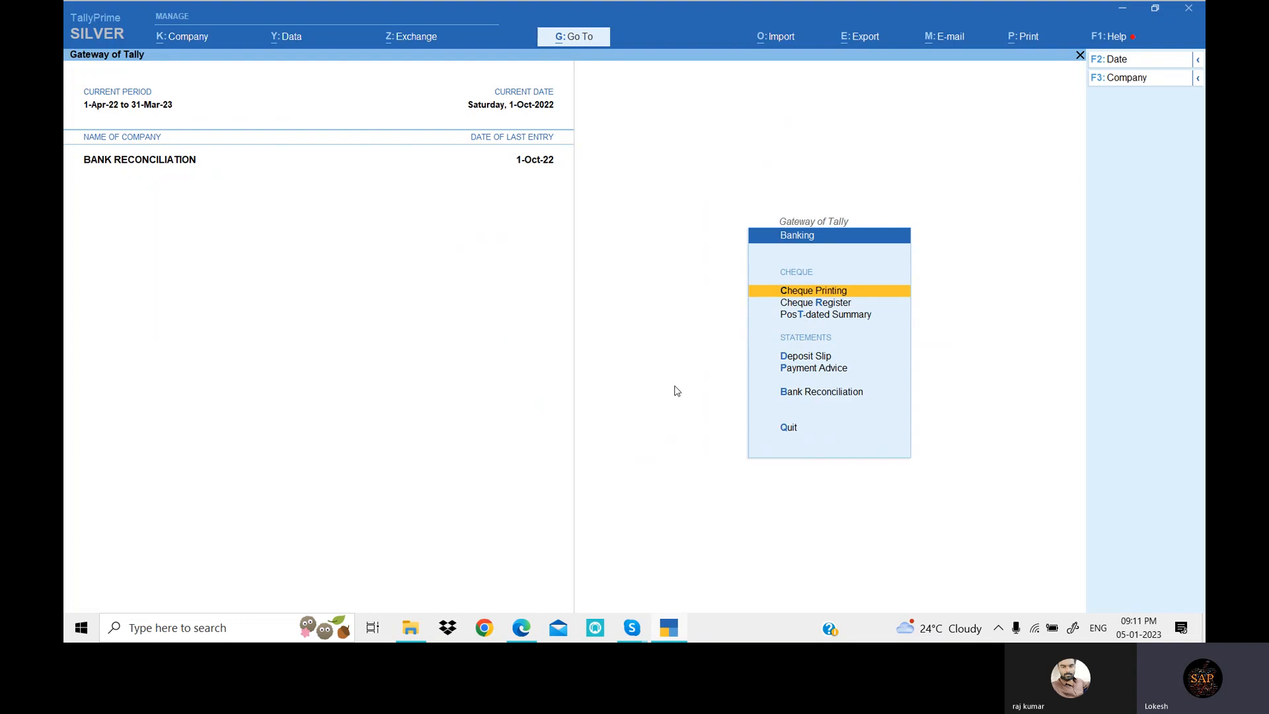
key("Down")
key("Down")
key("Down")
key("Down")
key("Down")
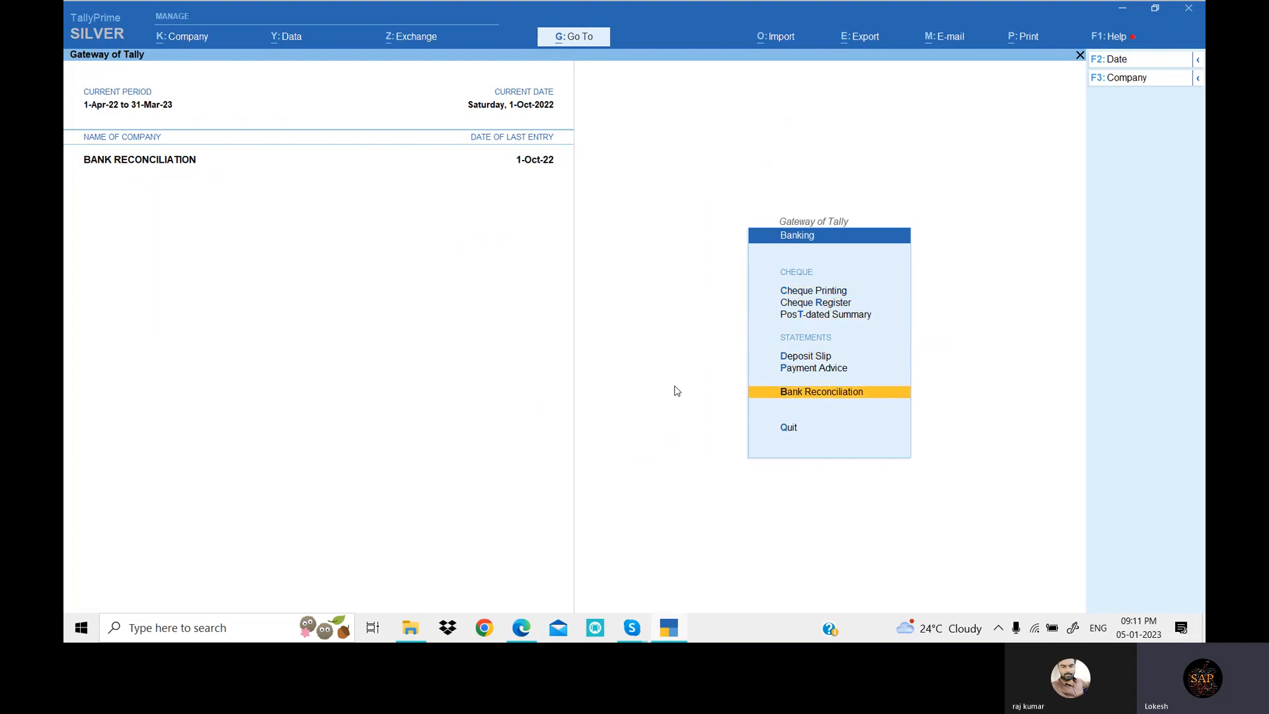
key("Return")
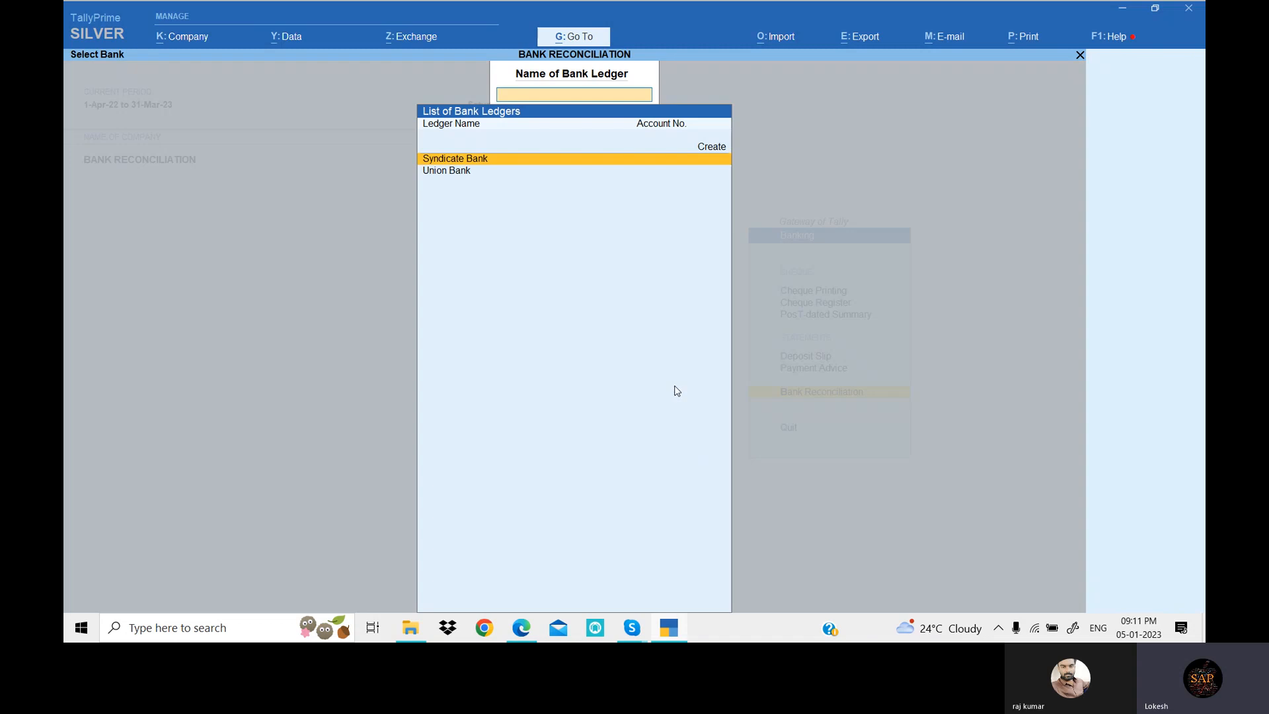
key("Down")
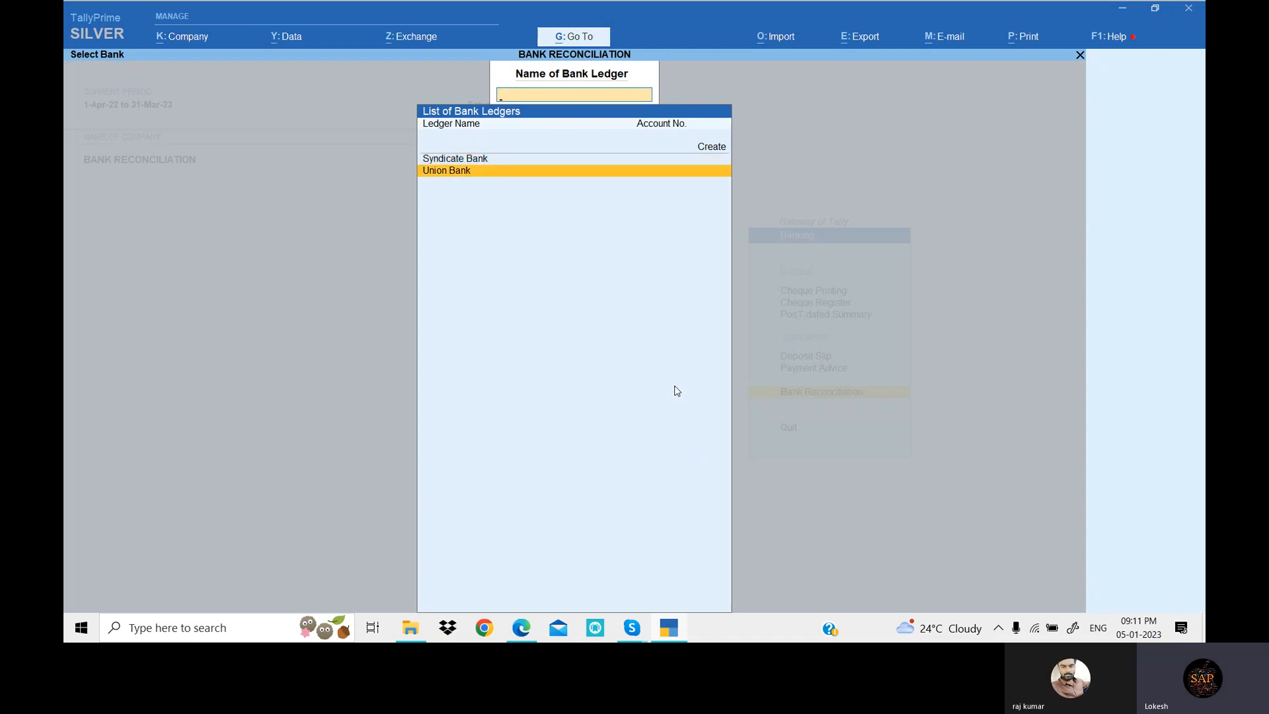
key("Return")
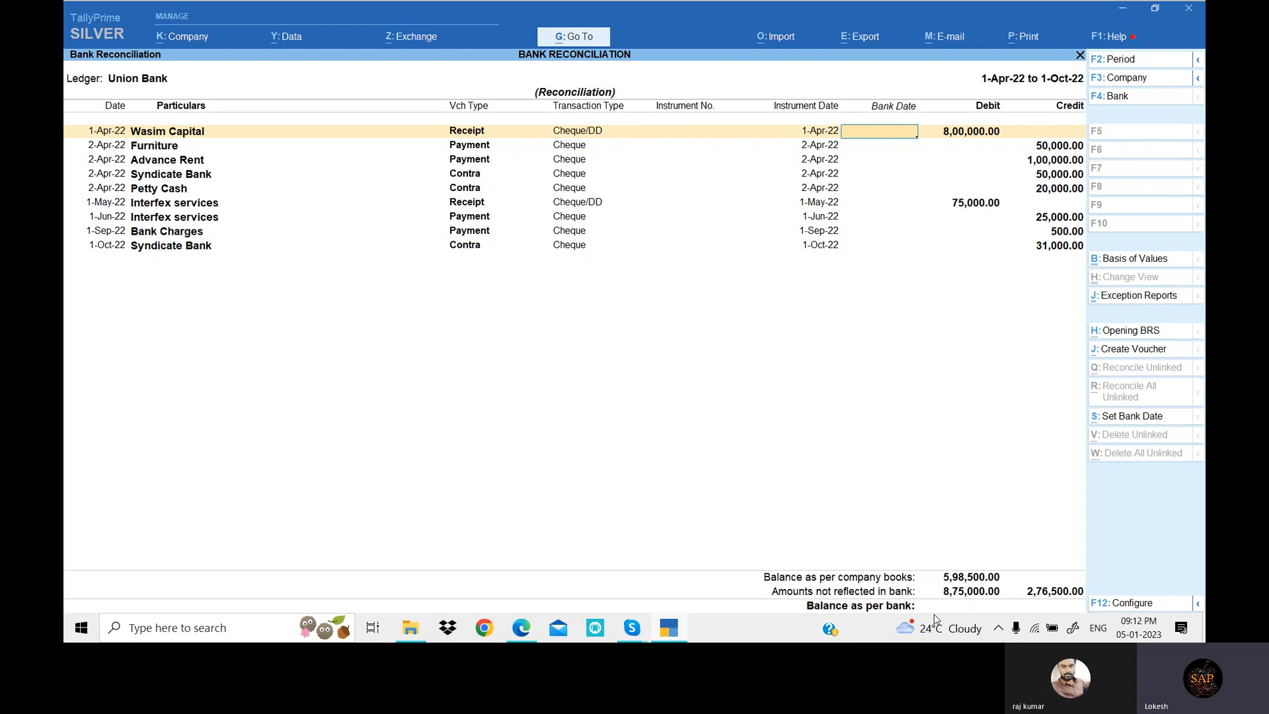
View the reconciliation statement of Syndicate Bank and return to the banking utilities.
key("Page_Up")
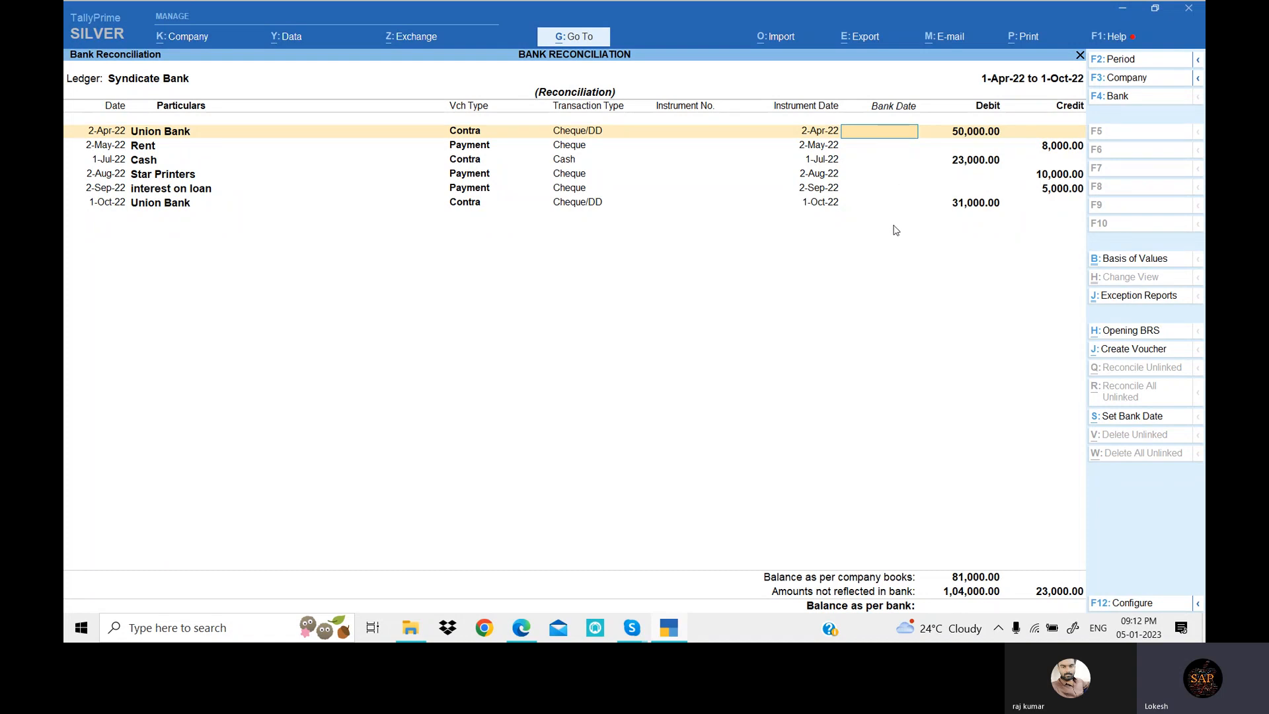
key("Escape")
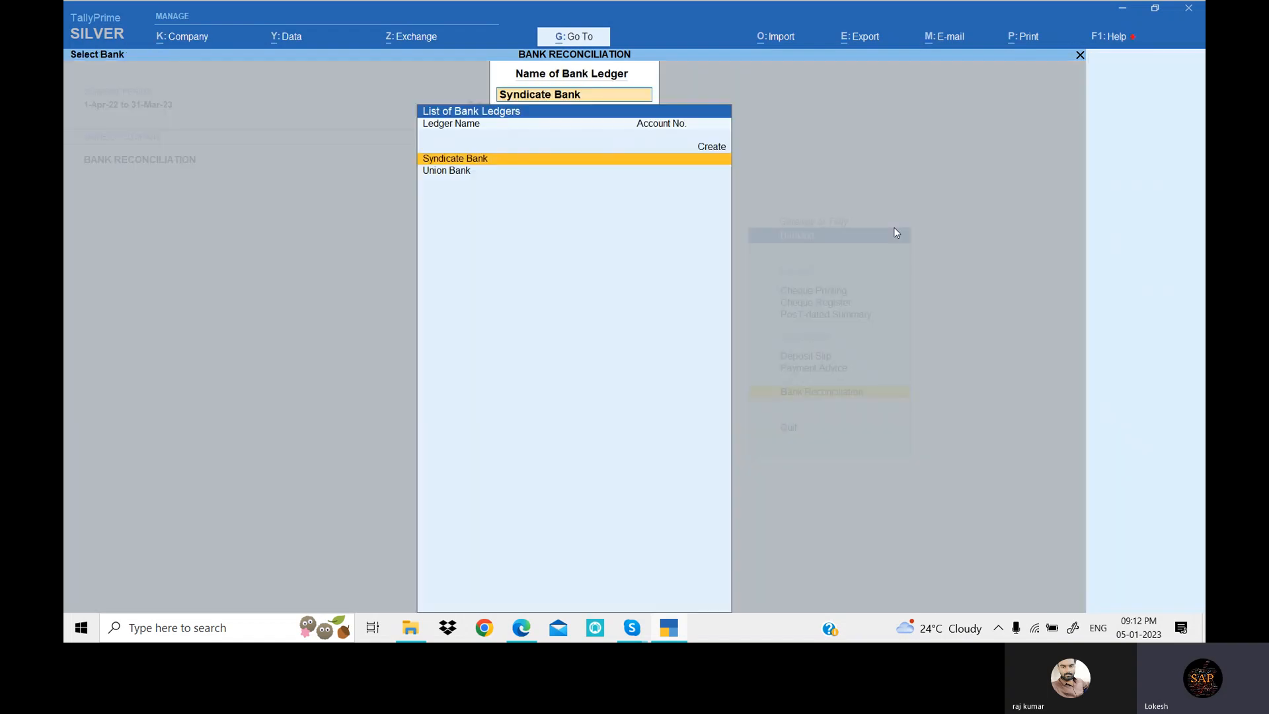
key("Escape")
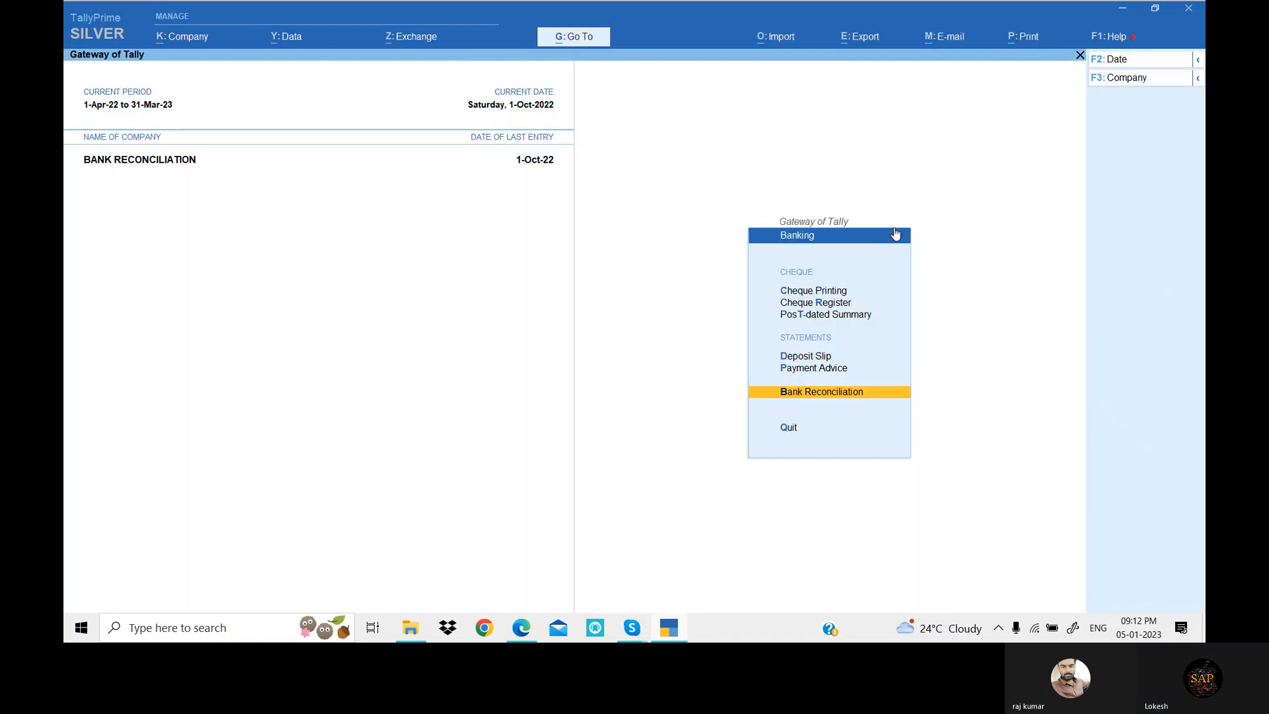
Open the Cheque Register and start reconciling Syndicate Bank from it.
key("Up")
key("Up")
key("Up")
key("Up")
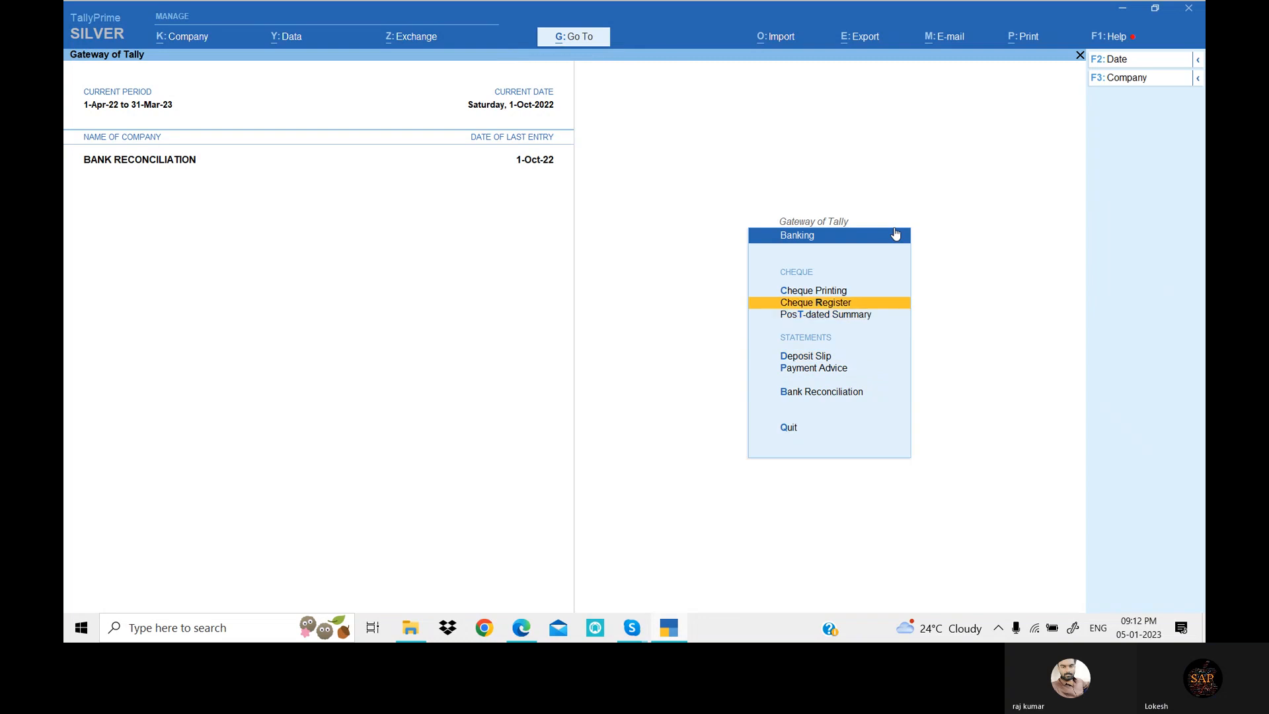
key("Return")
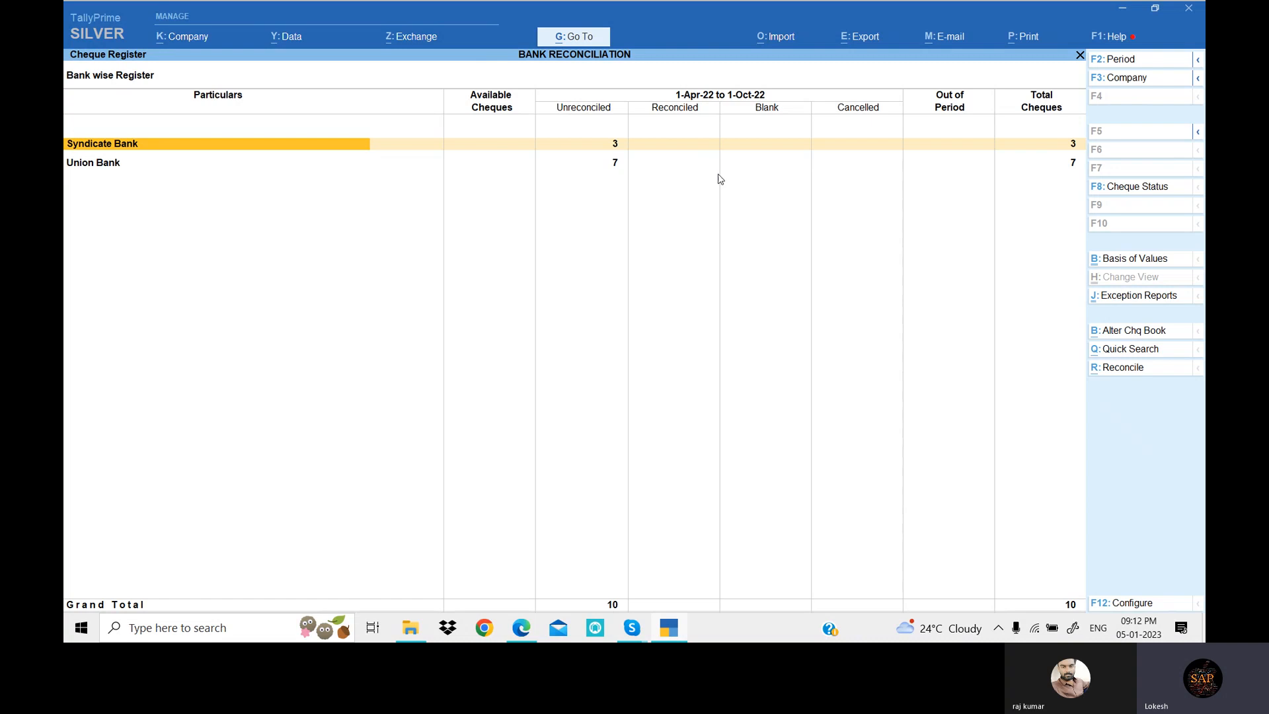
left_click(1131, 372)
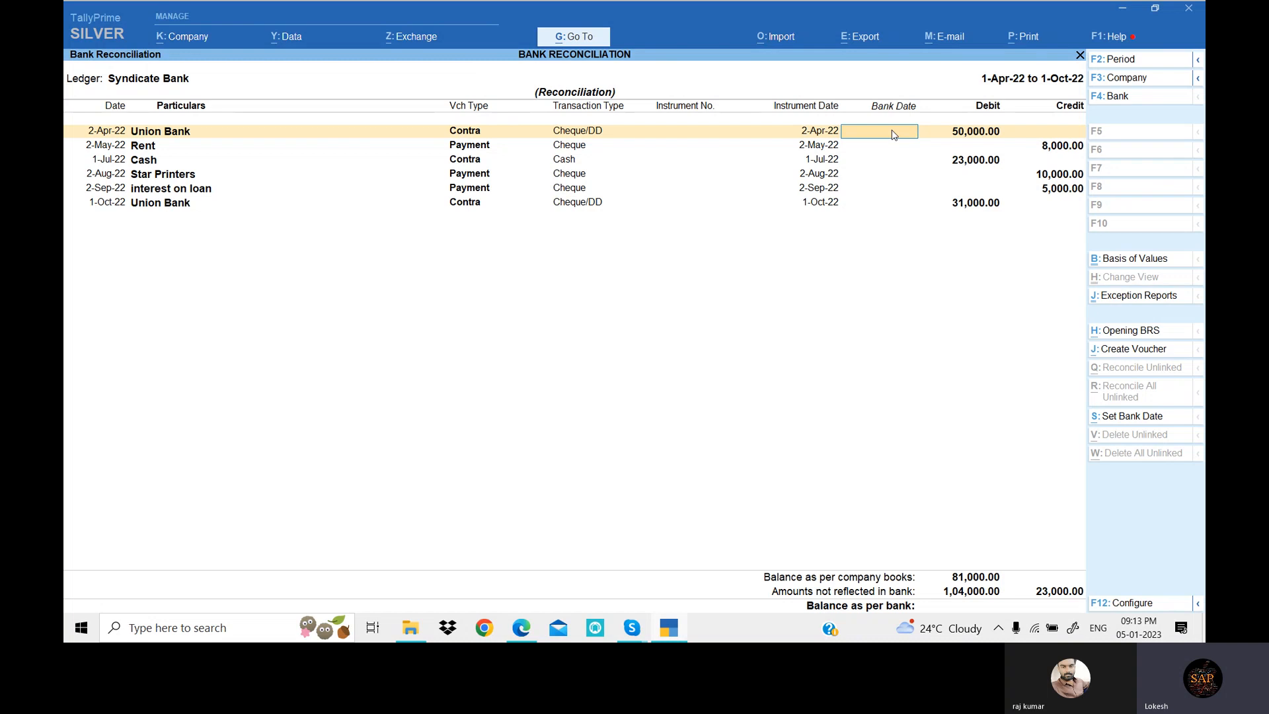
Set Syndicate Bank's bank dates to 10-Apr-22 for the April Union Bank contra, 10-May-22 for Rent and 10-Jun-23 for Cash.
type("10-Apr-22")
key("Return")
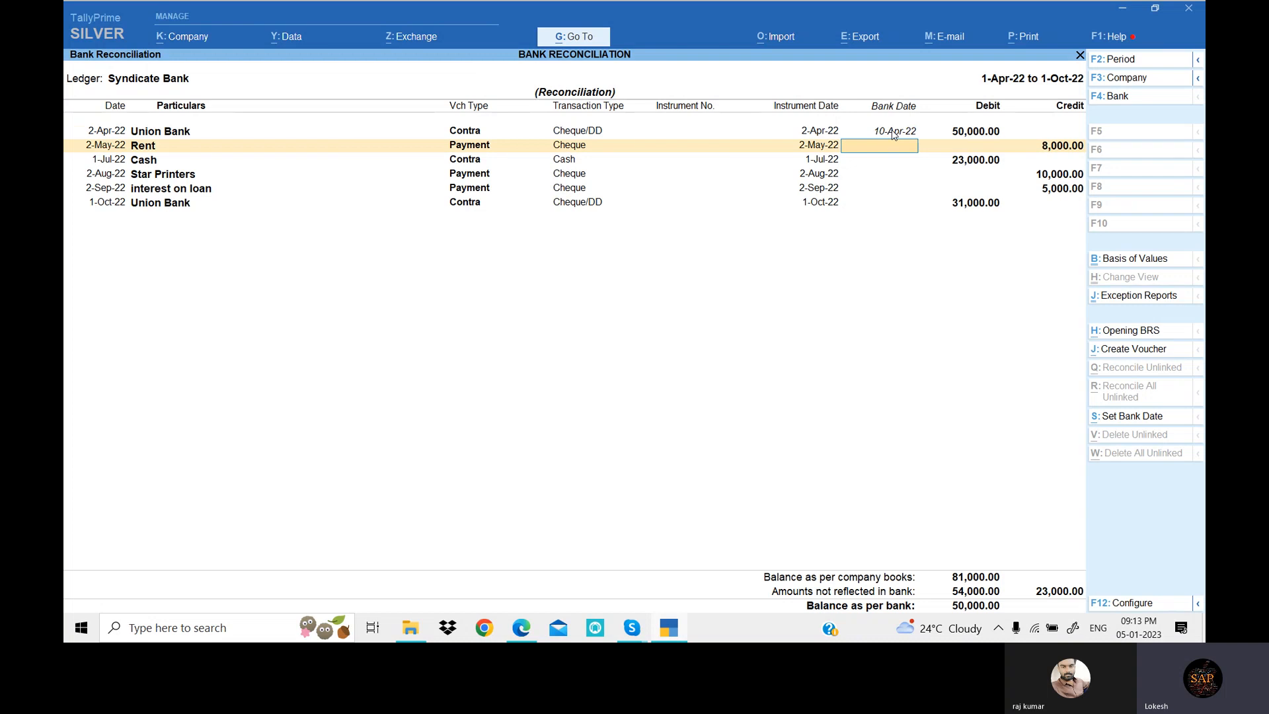
type("10-May-22")
key("Return")
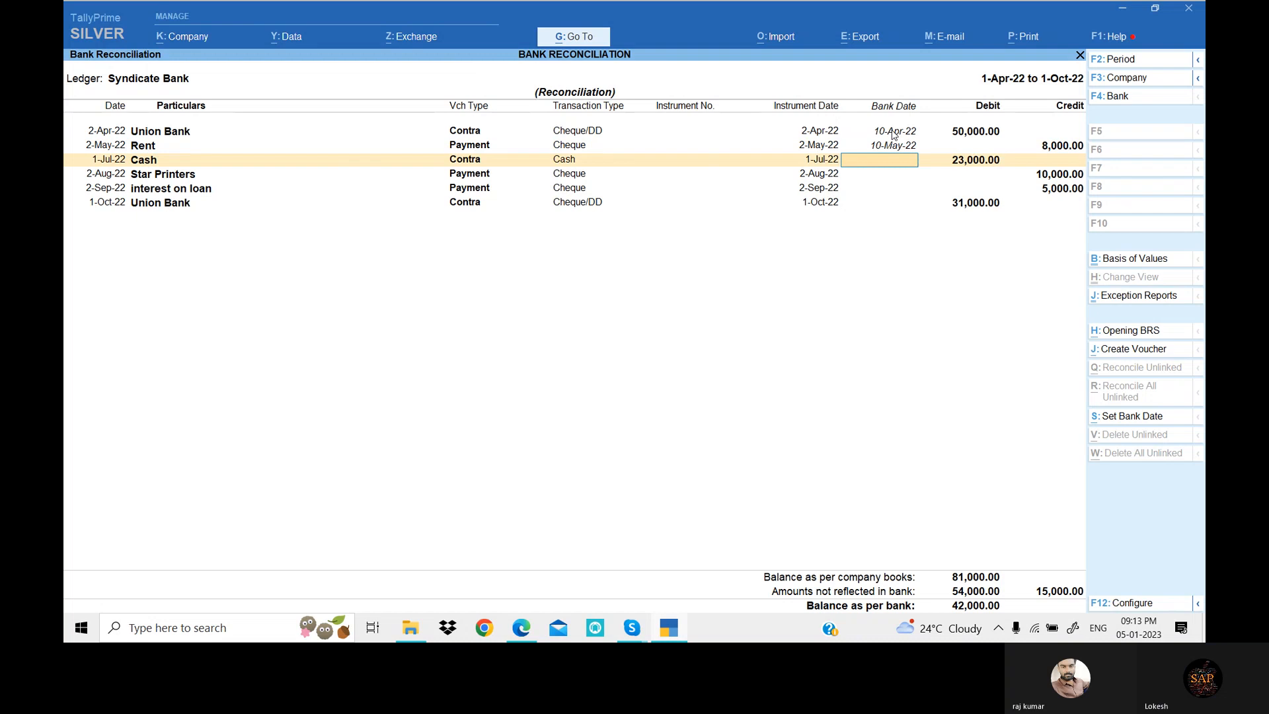
type("10-6")
key("Return")
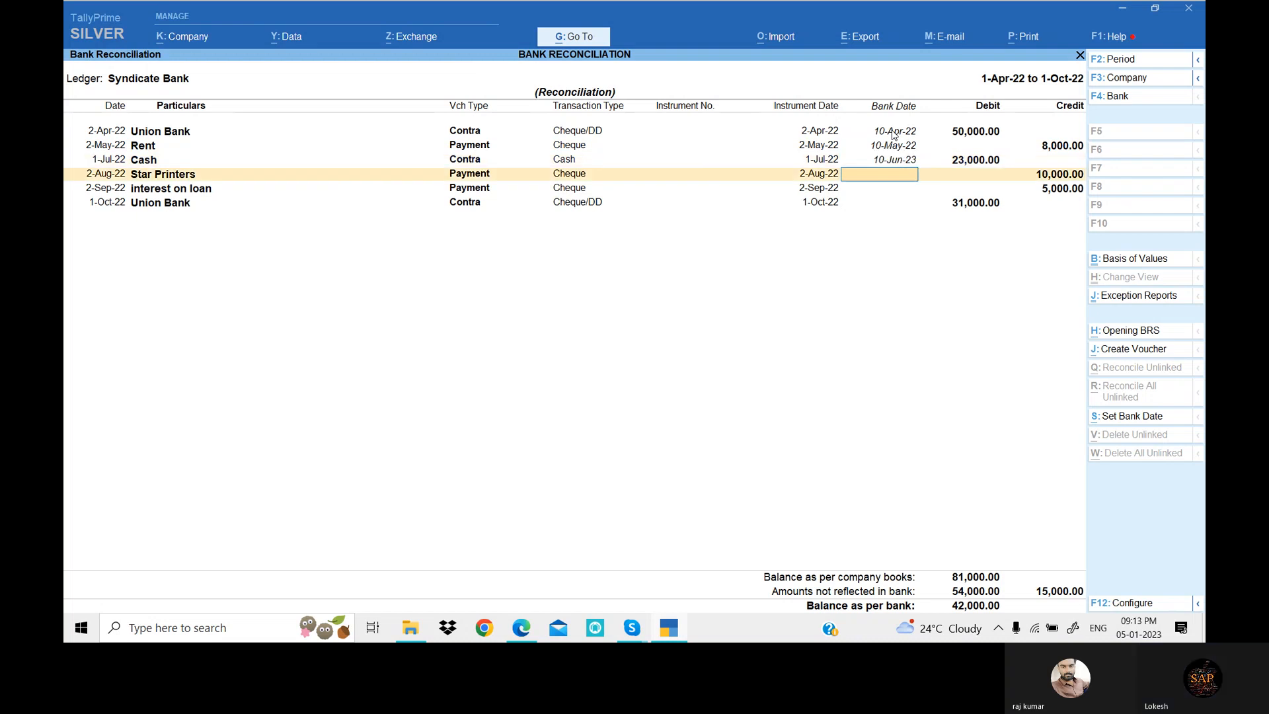
Enter bank dates 10-Aug-22 for Star Printers, 10-Sep-22 for interest on loan and 10-10 for the October Union Bank contra, and save the reconciliation.
type("10-8")
key("Return")
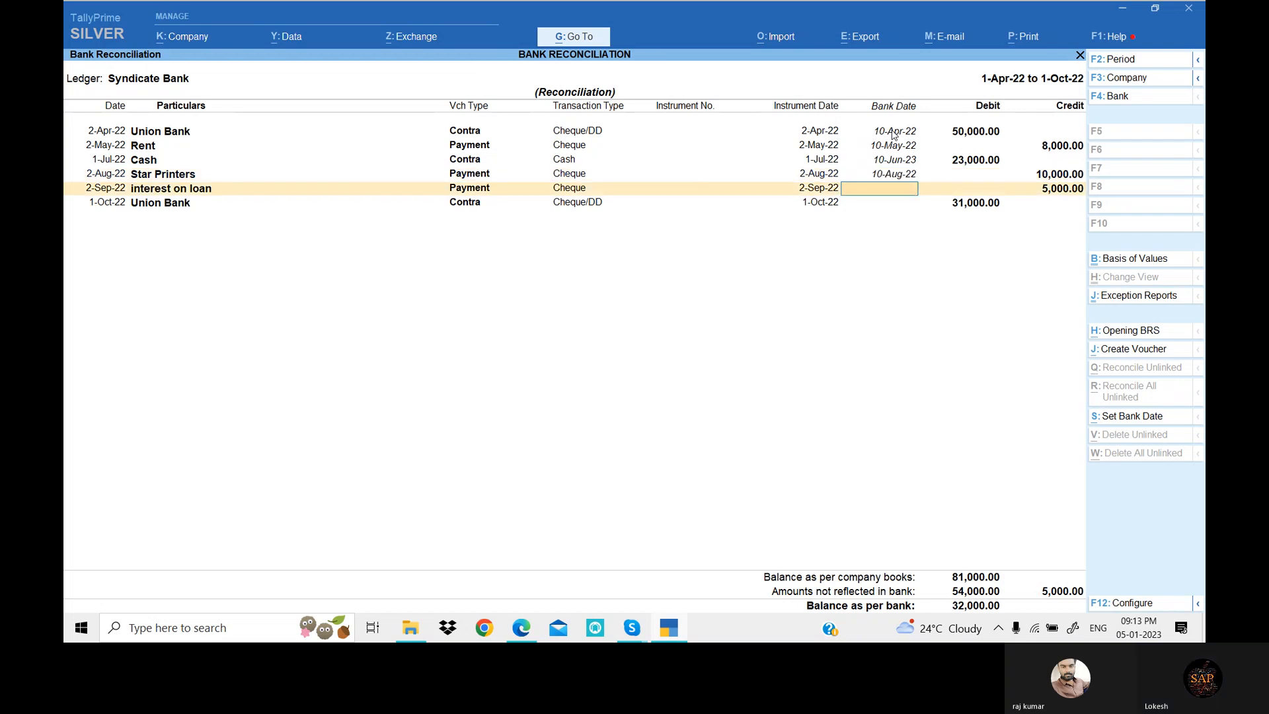
type("10-9")
key("Return")
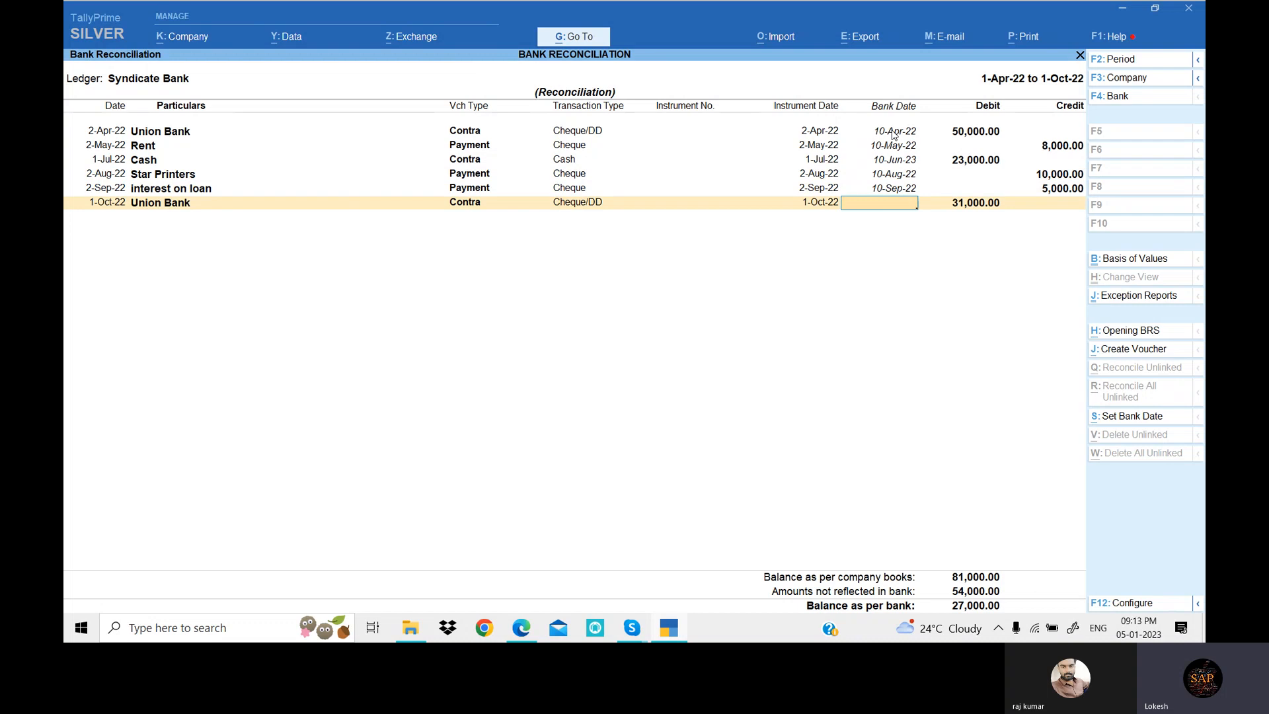
type("10-10")
key("Return")
key("Return")
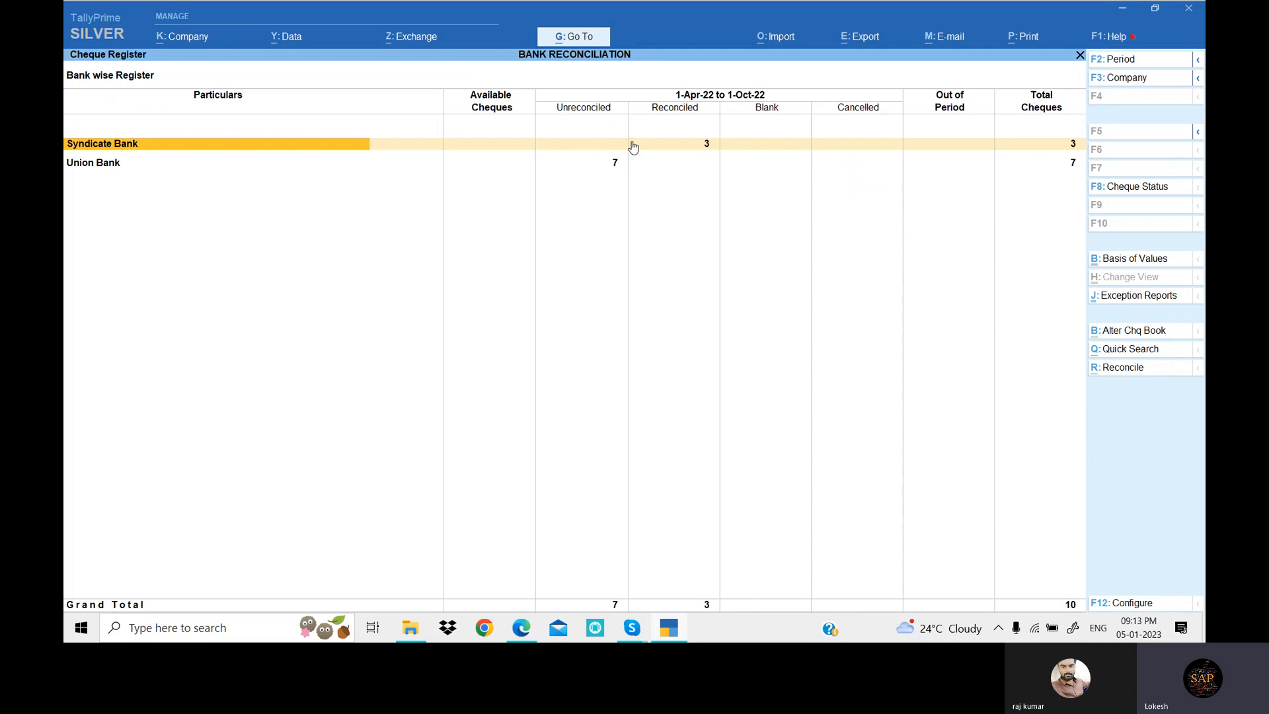
Start reconciling Union Bank from the Cheque Register and set bank date 10-Apr-22 for the capital receipt and the Furniture payment.
key("Down")
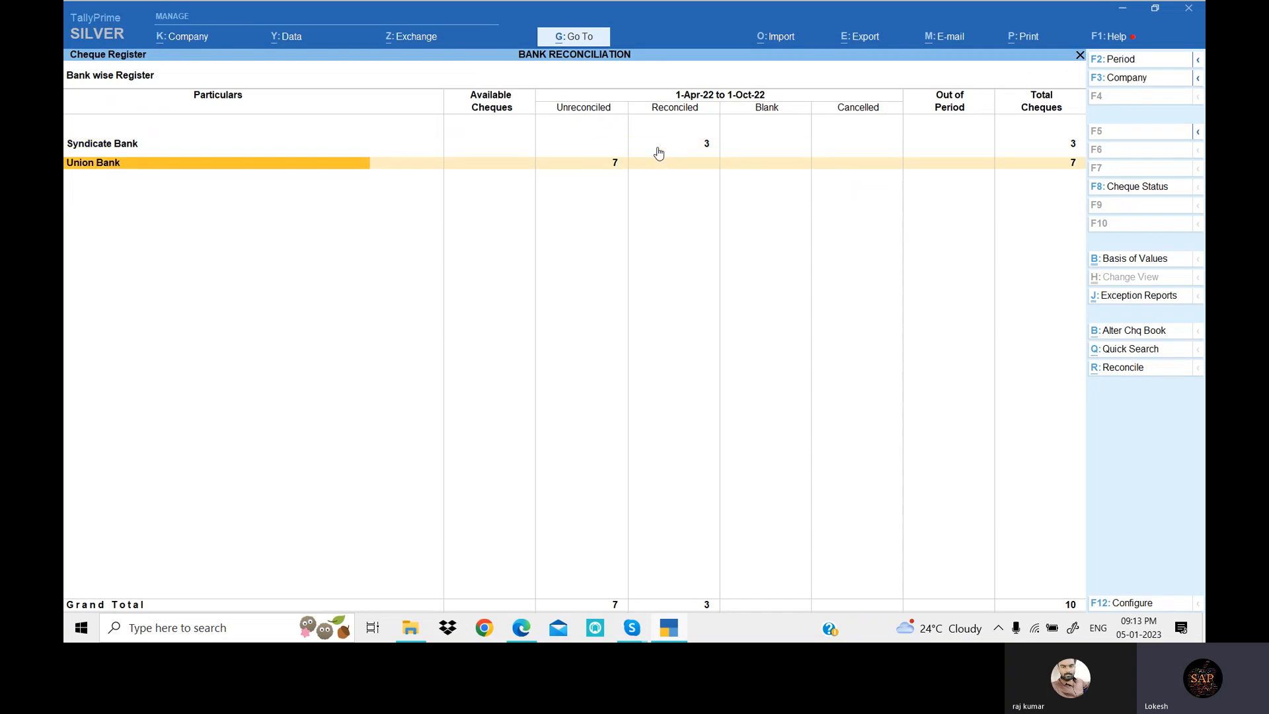
left_click(1122, 371)
type("1-")
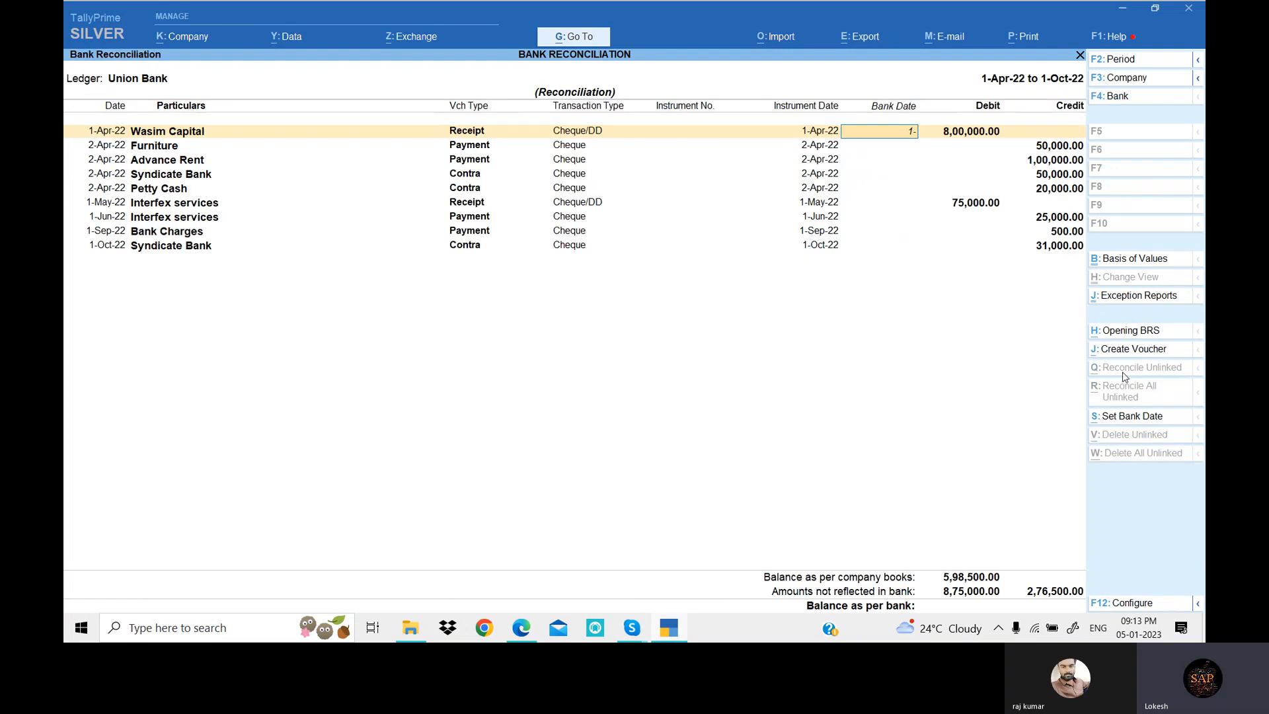
key("BackSpace")
type("0-4")
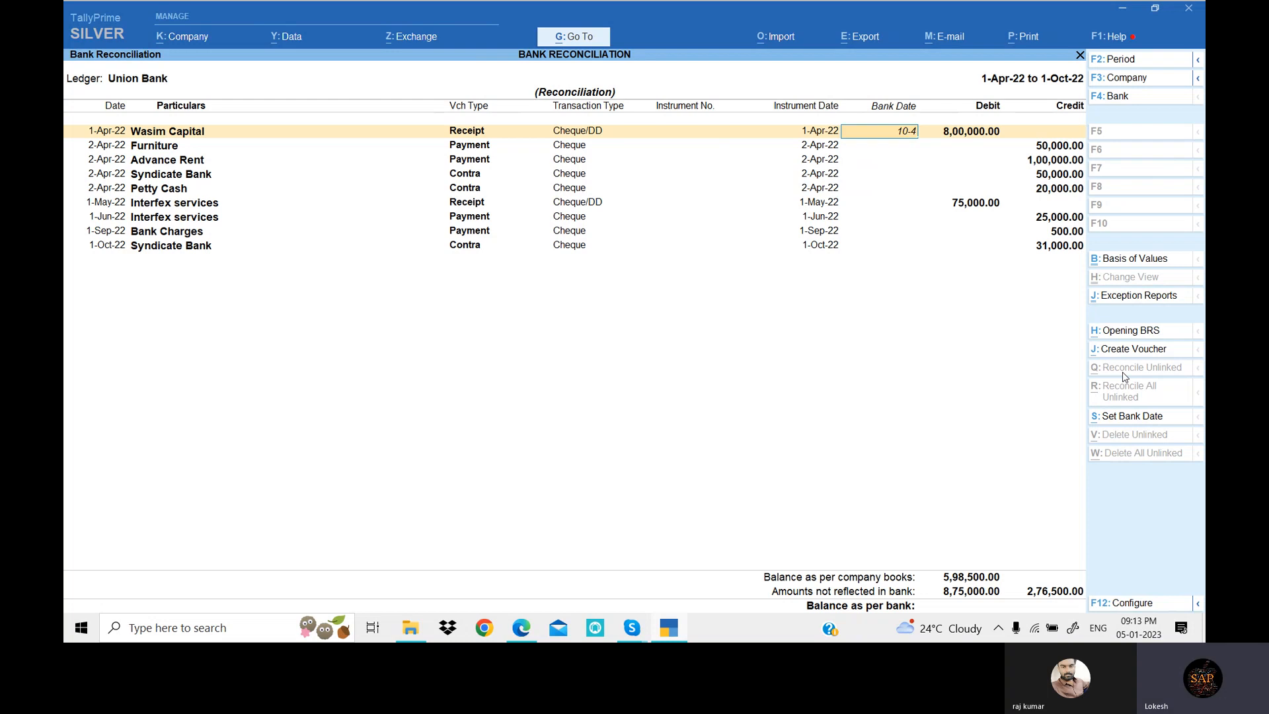
key("Return")
type("10-")
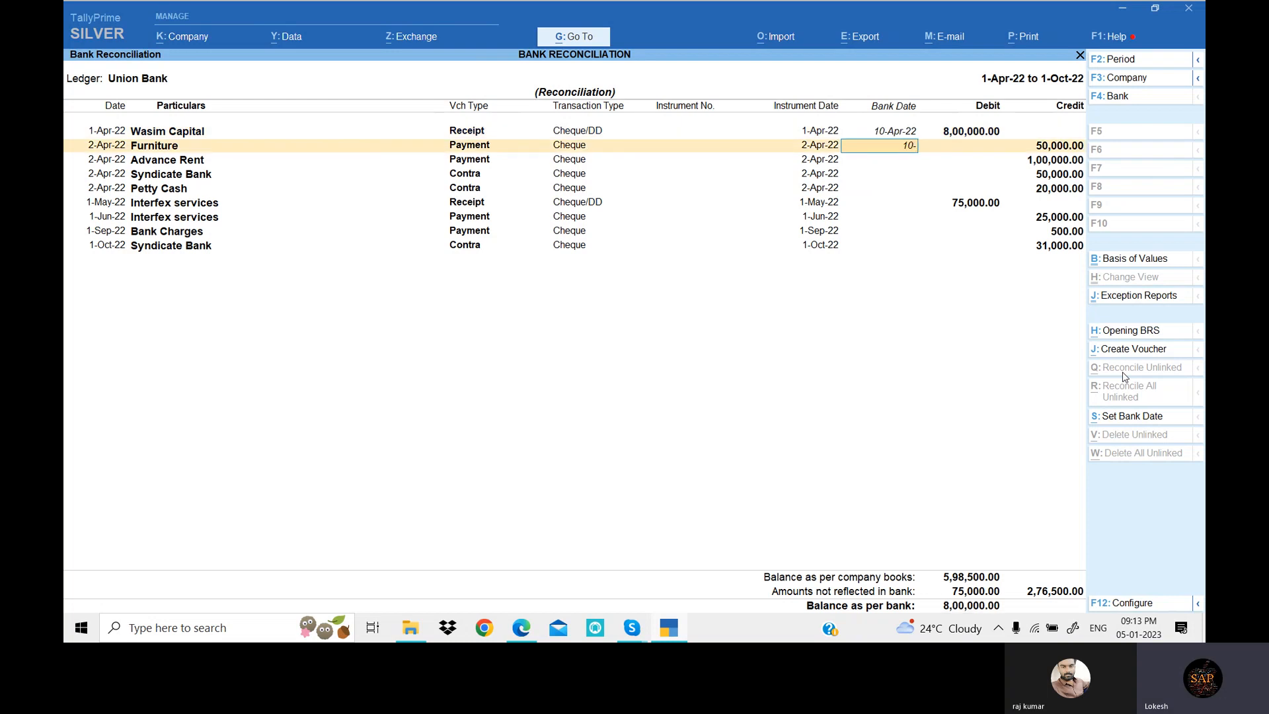
type("4")
key("Return")
Set bank date 10-Apr-22 for the Advance Rent payment and the April Syndicate Bank and Petty Cash contras.
type("10-")
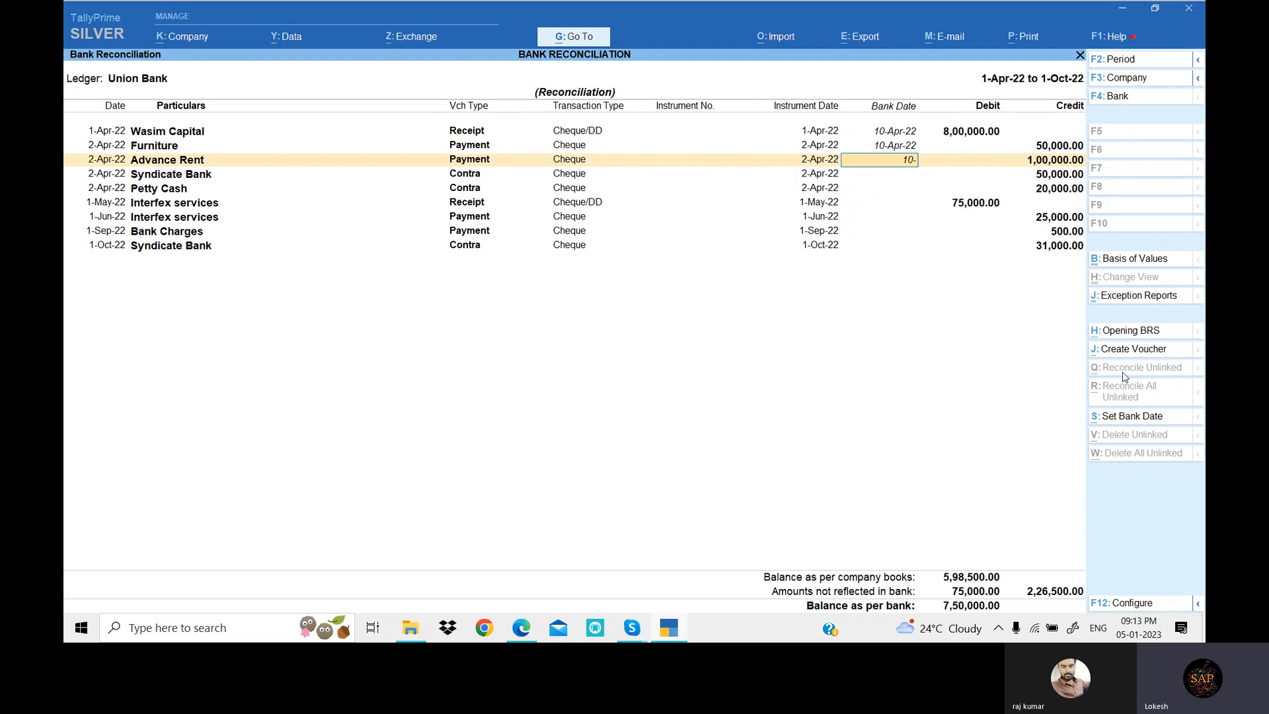
type("4")
key("Return")
type("10-4")
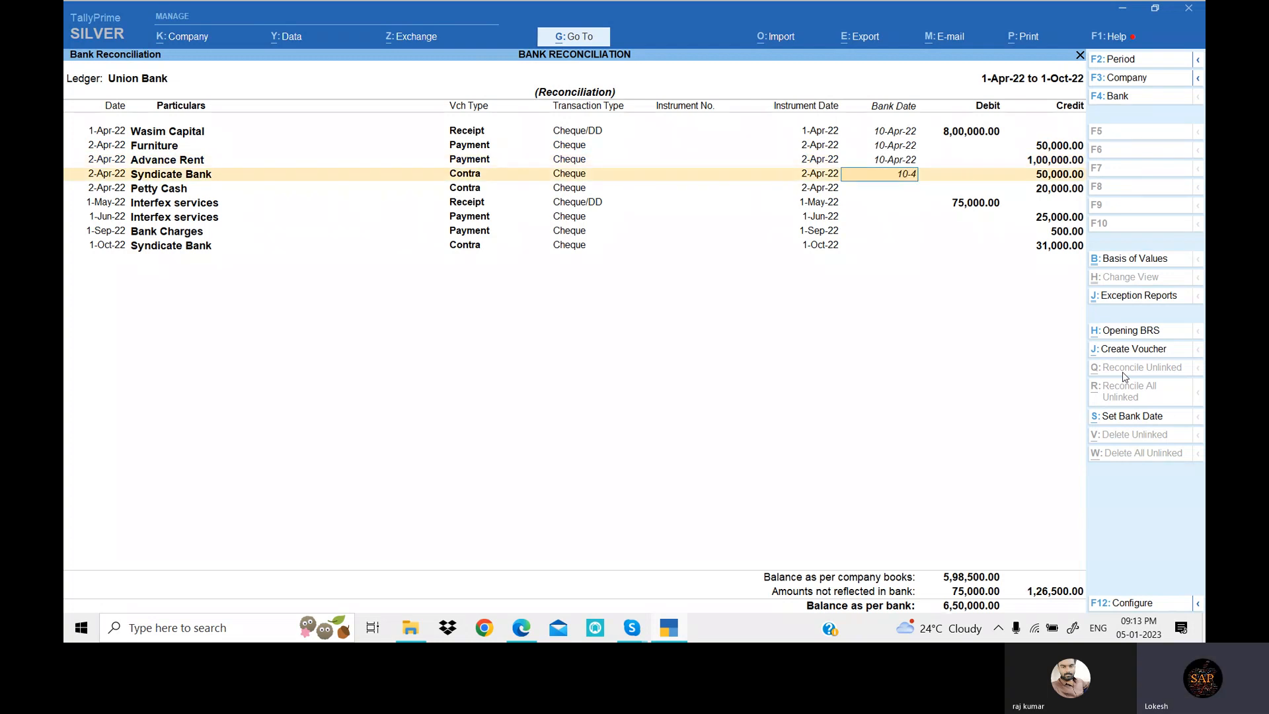
key("Return")
type("10-4")
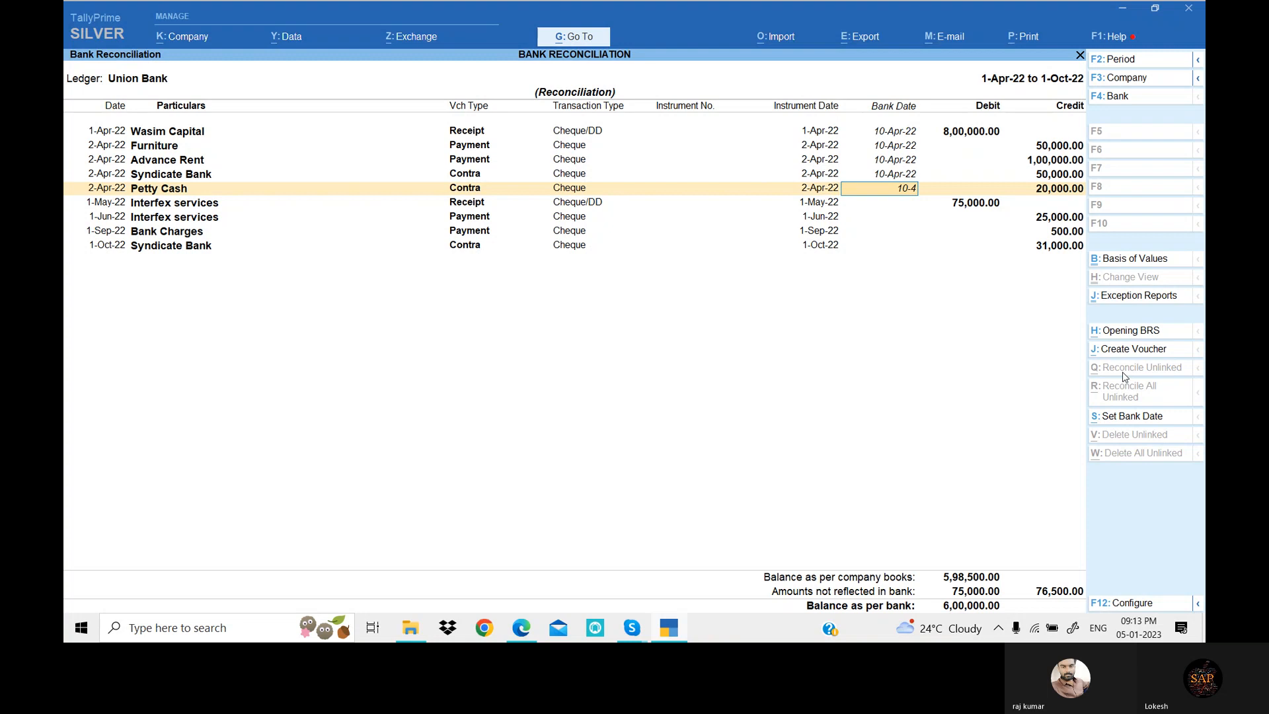
key("Return")
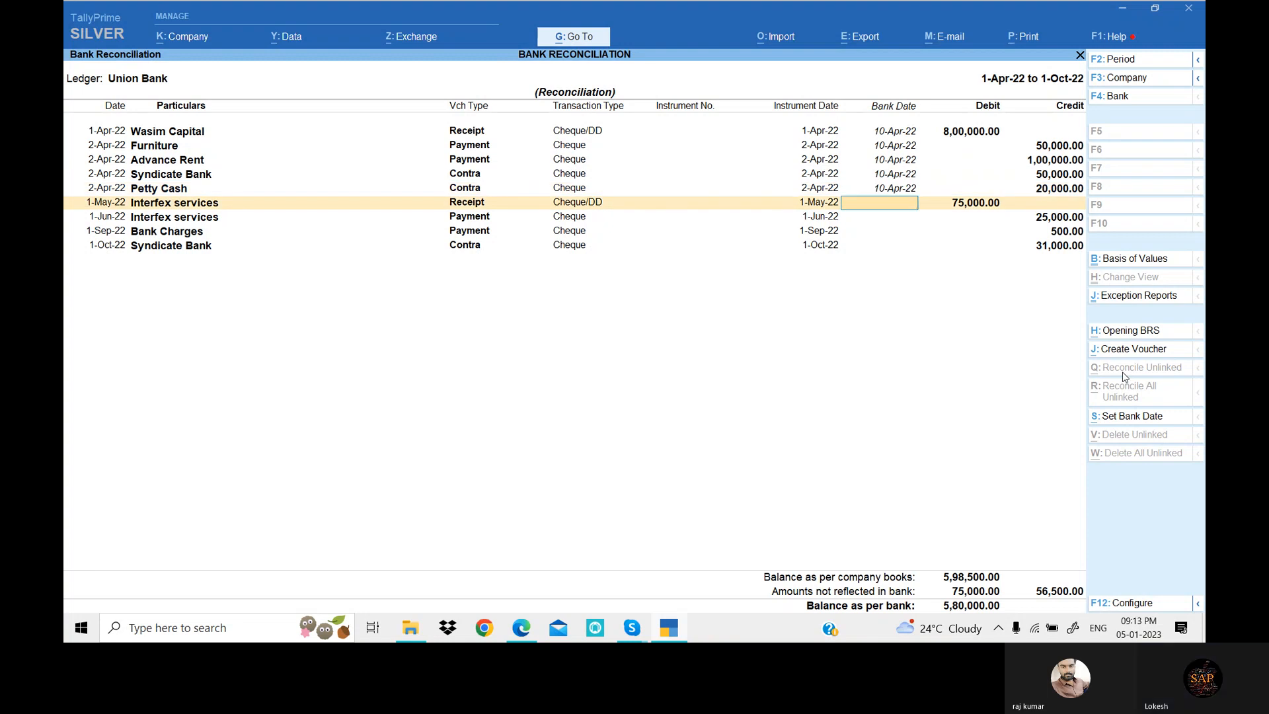
Set bank dates to 10-May-22 for the Interfex services receipt, 10-Jul-22 for the Interfex services payment and 10-Sep-22 for Bank Charges.
type("10-5")
key("Return")
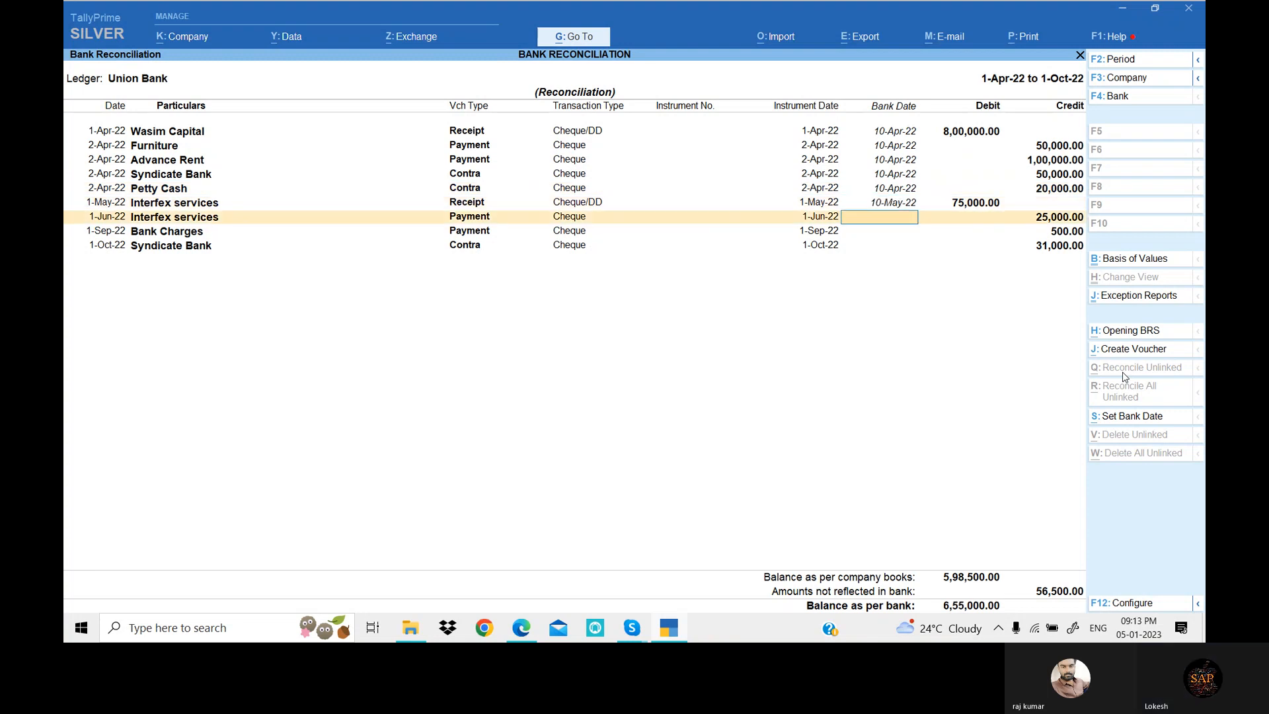
type("10-")
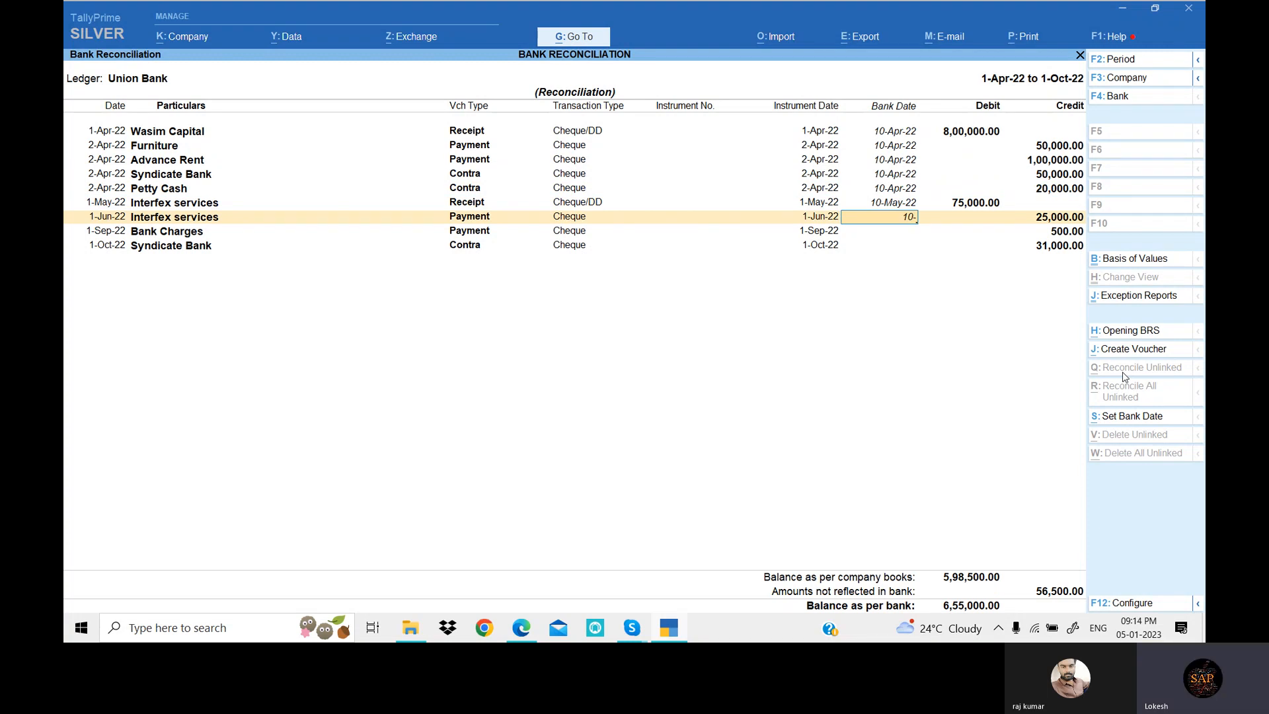
type("7")
key("Return")
type("1")
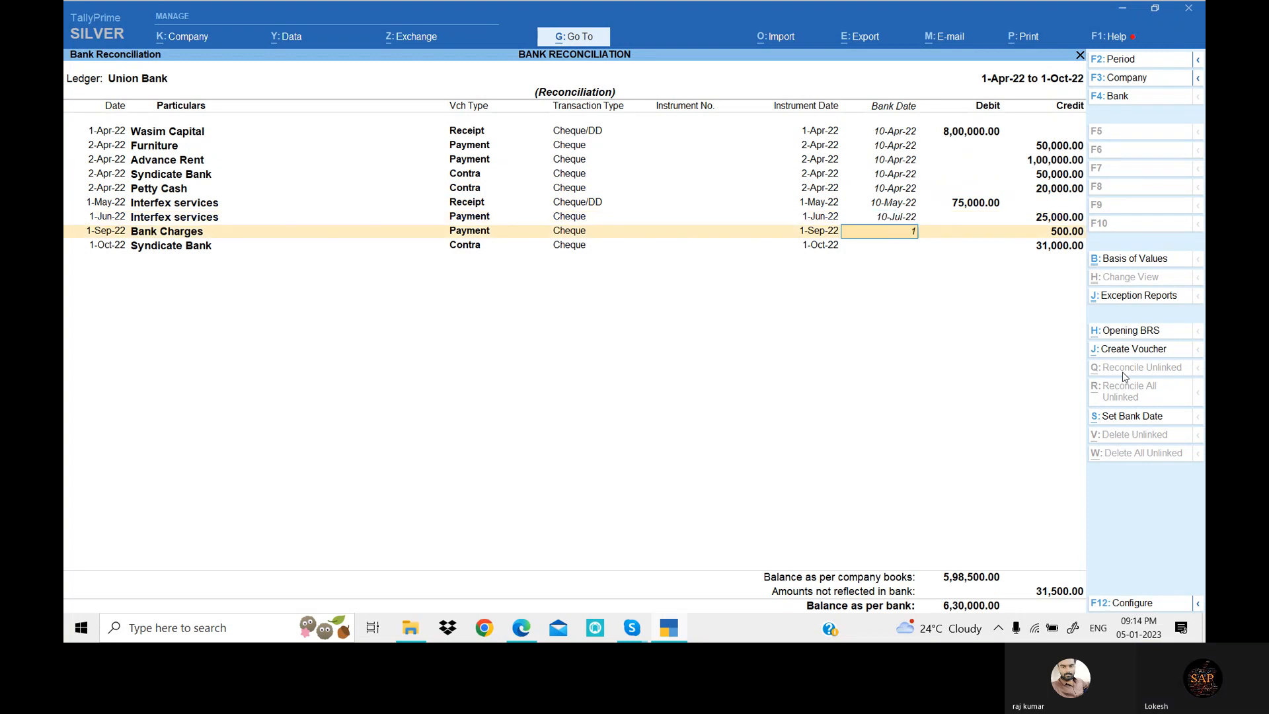
type("0-9")
key("Return")
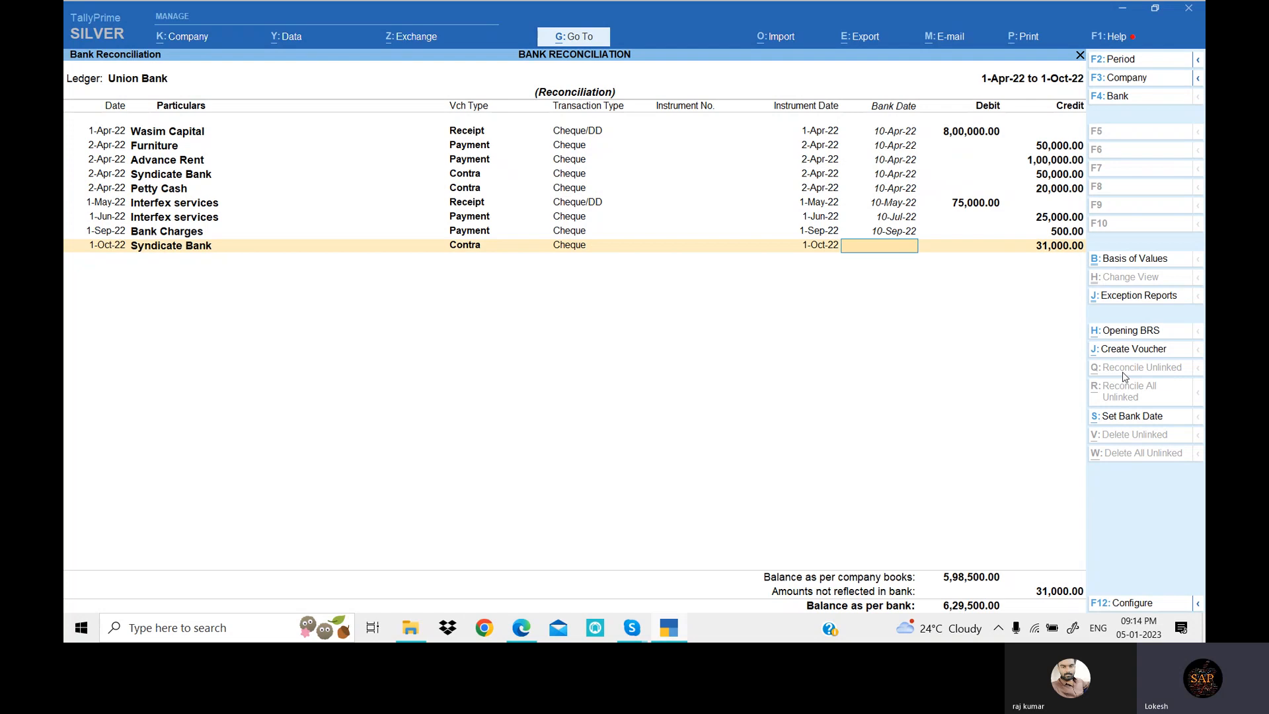
Set bank date 10-10 for the October Syndicate Bank contra, save the Union Bank reconciliation and leave the Cheque Register.
type("1")
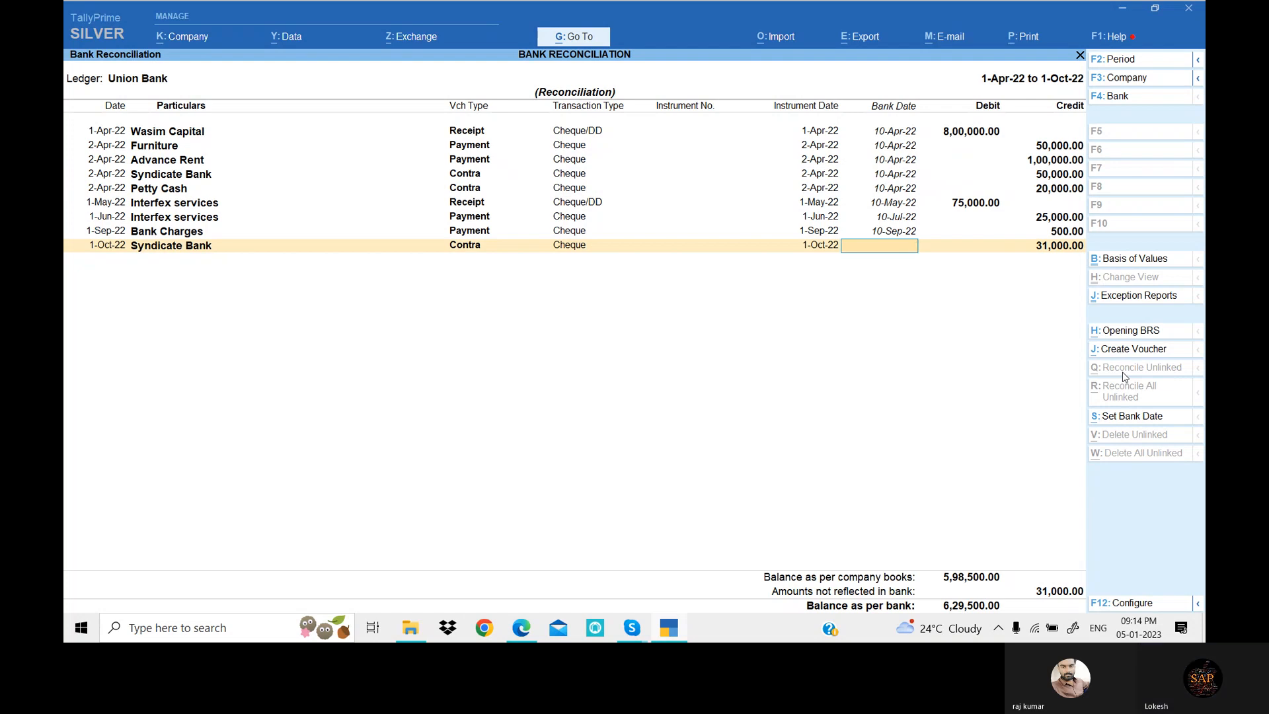
type("10-10")
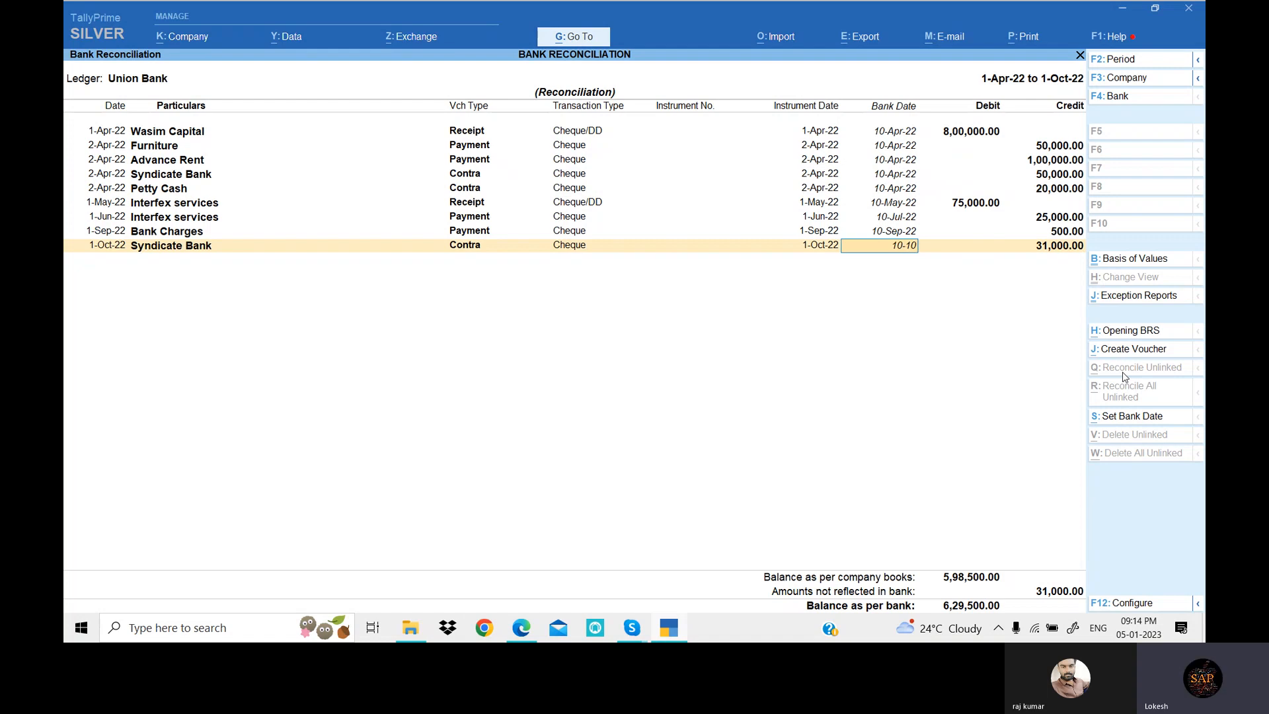
key("Return")
key("Return")
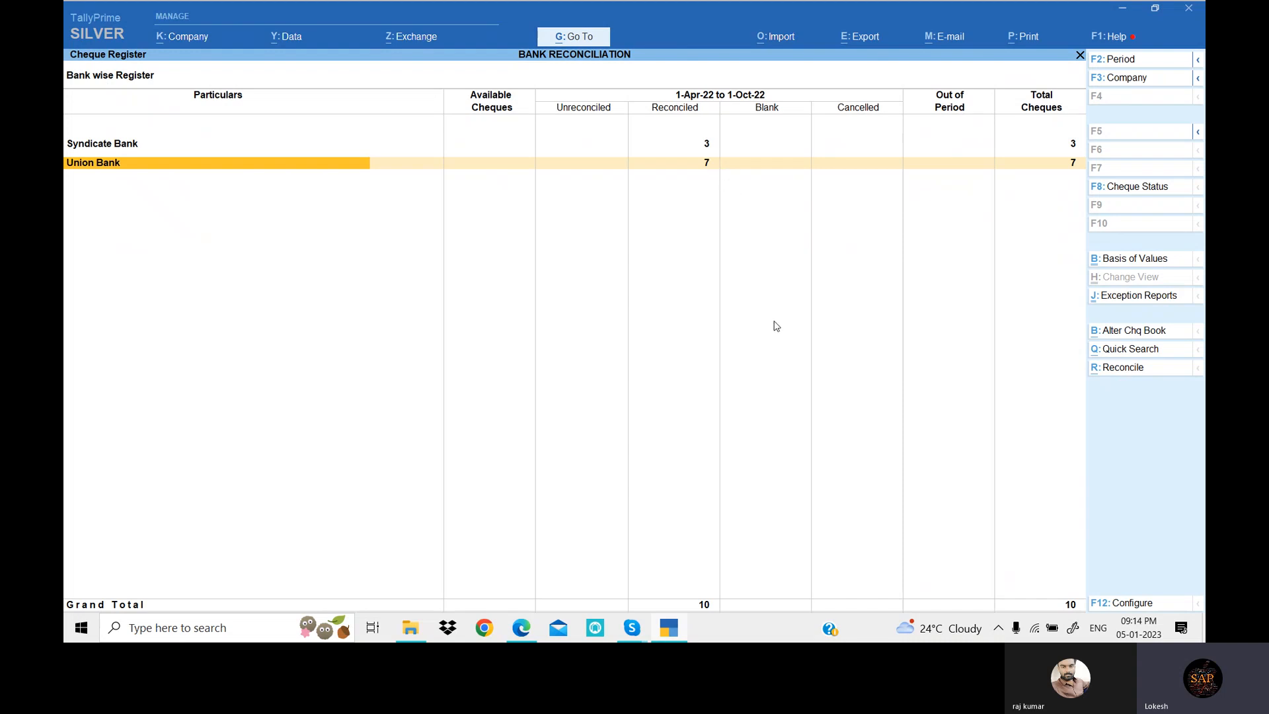
key("Escape")
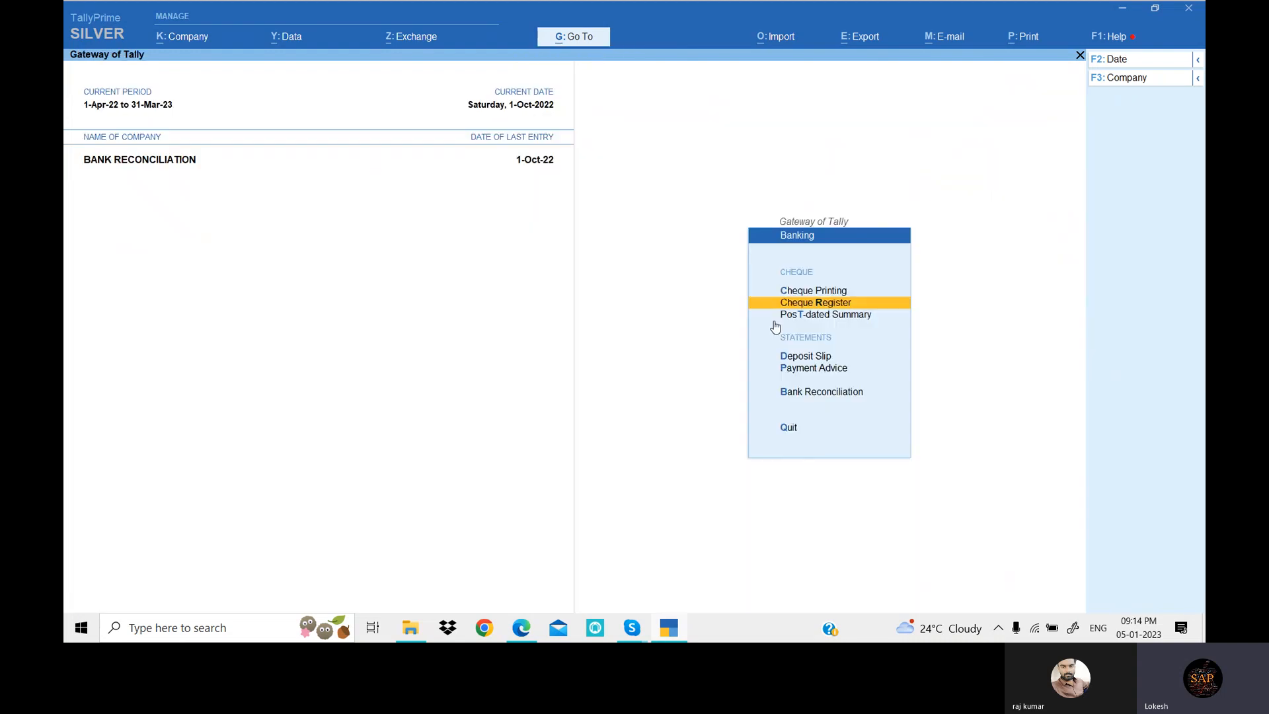
Open the Bank Reconciliation statement for Union Bank, review its balances and entries not reflected in the bank, and quit it.
key("Down")
key("Down")
key("Down")
key("Down")
key("Return")
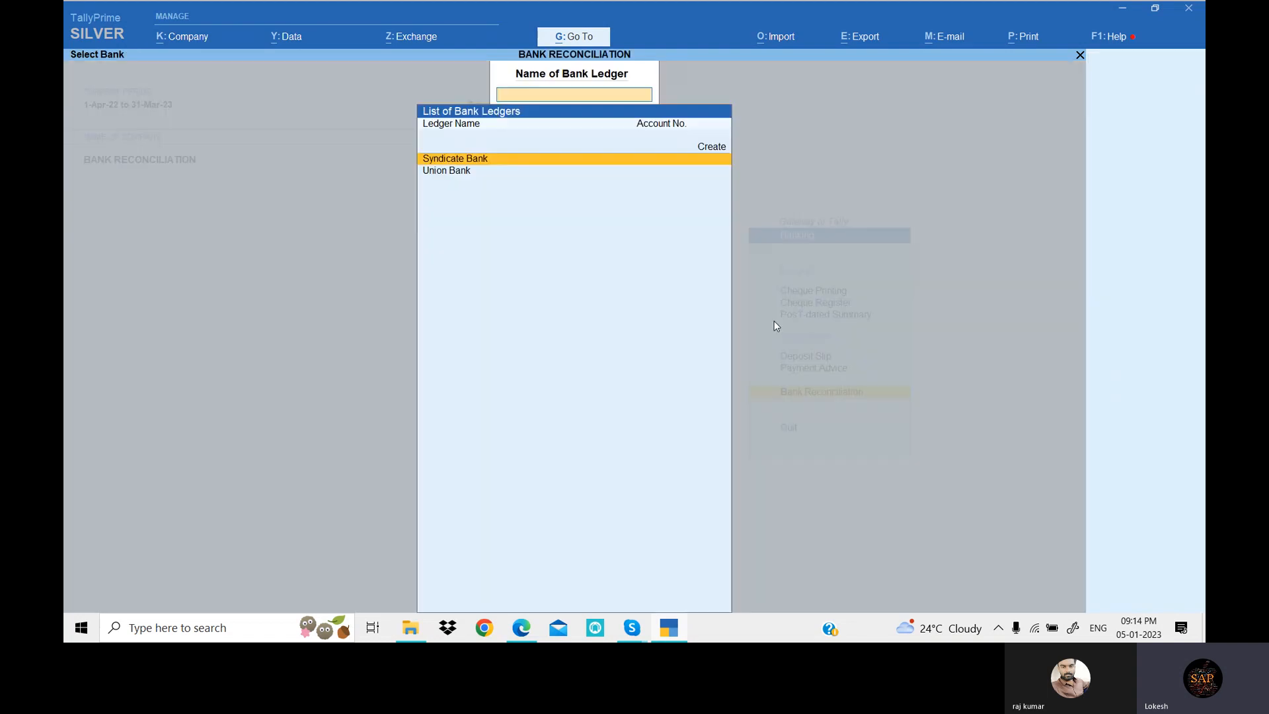
key("Down")
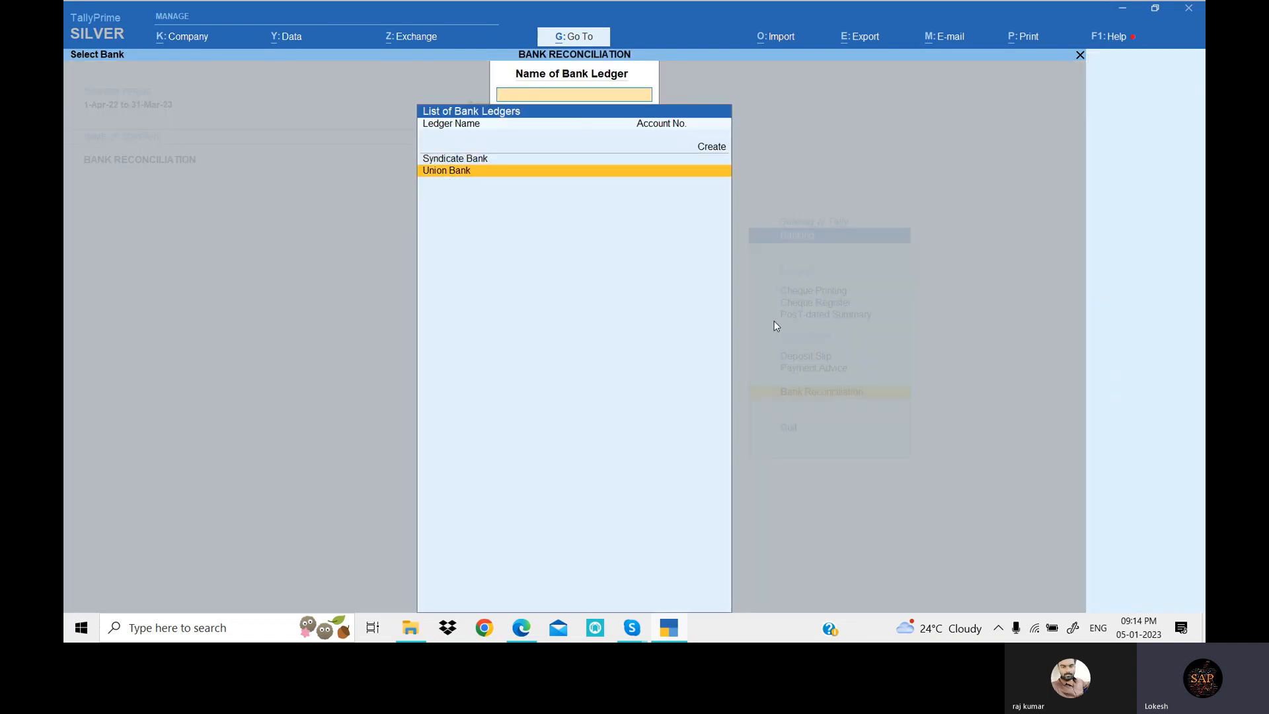
key("Return")
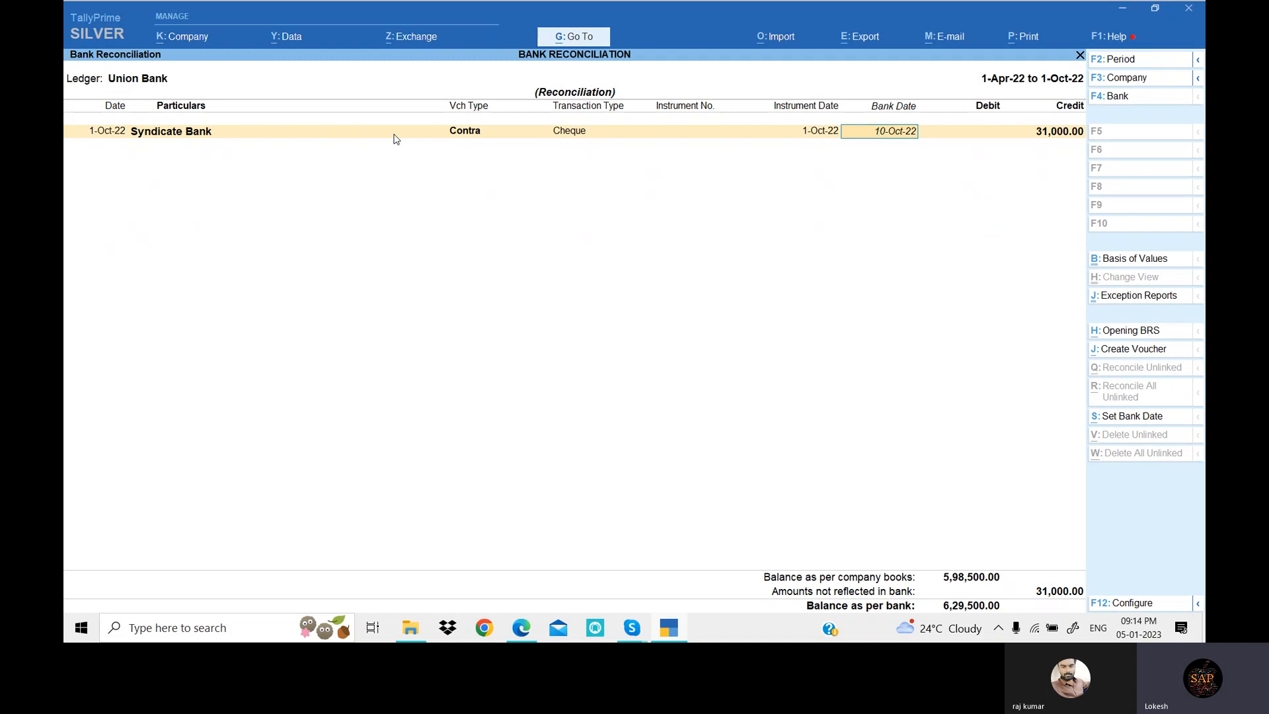
key("BackSpace")
key("Escape")
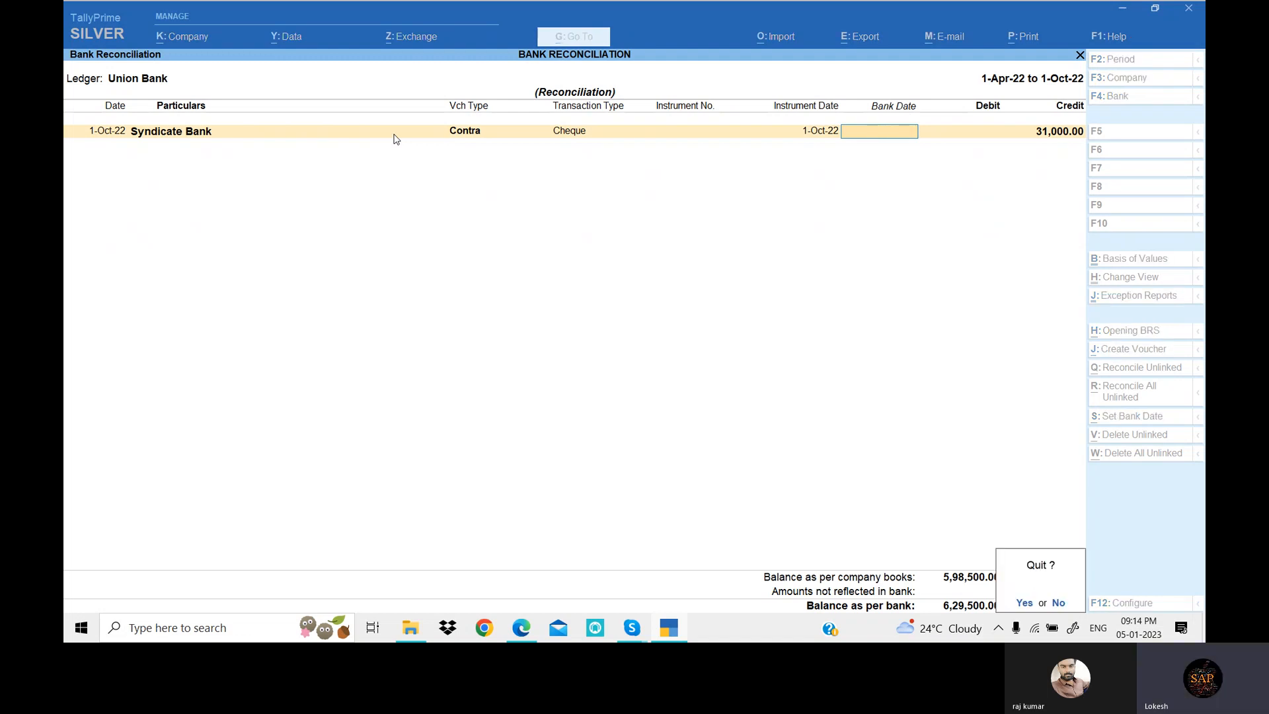
key("Return")
Review Syndicate Bank's reconciliation balances and unreflected entries, and return to the main Gateway of Tally.
key("Up")
key("Return")
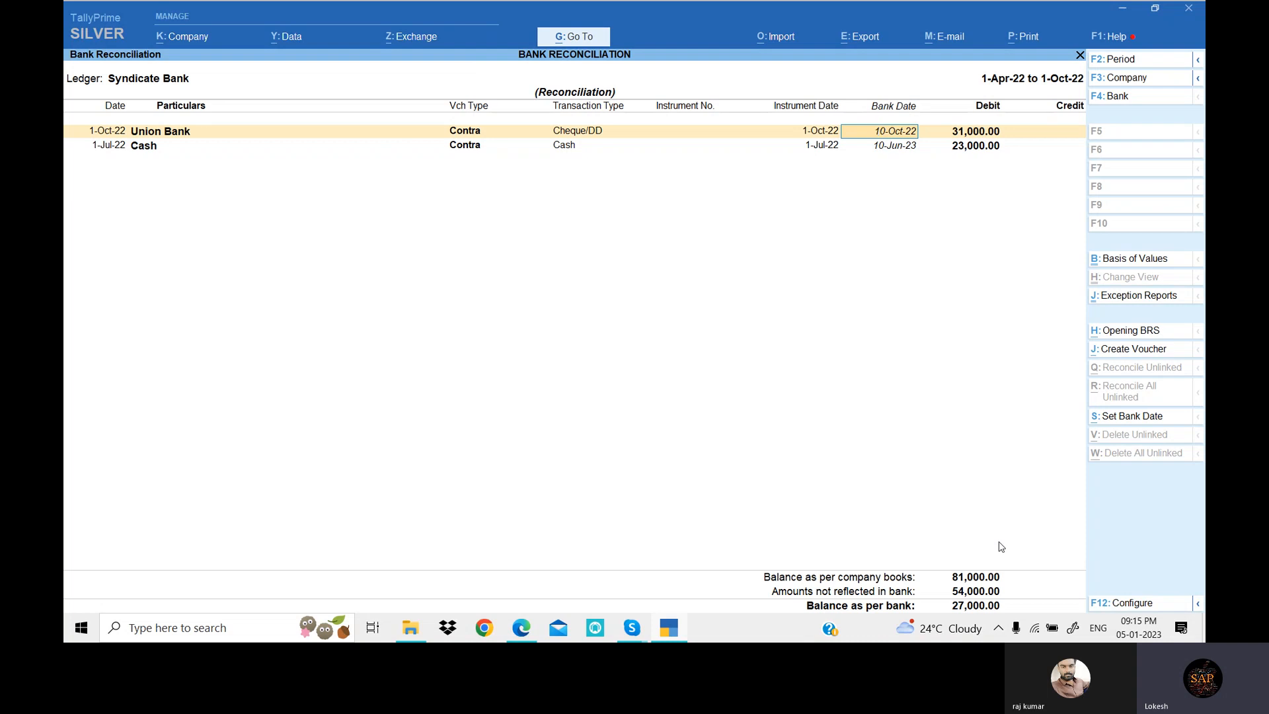
key("BackSpace")
key("Escape")
key("y")
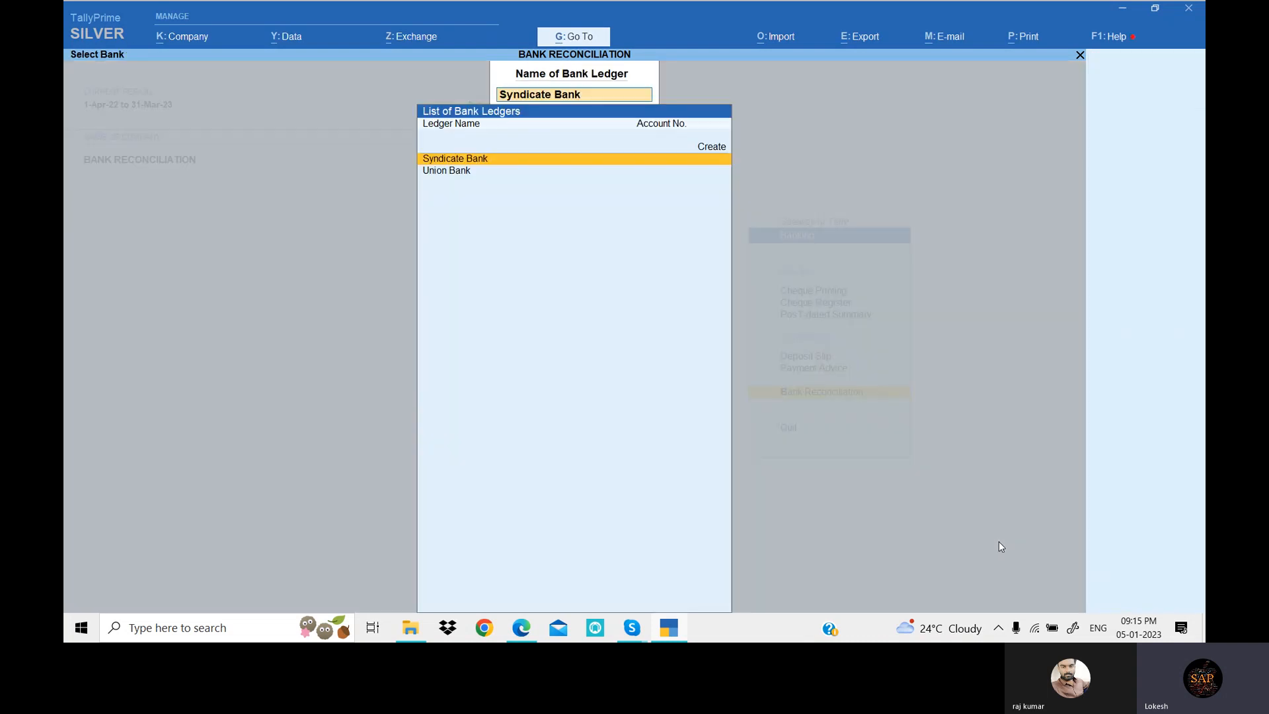
key("Escape")
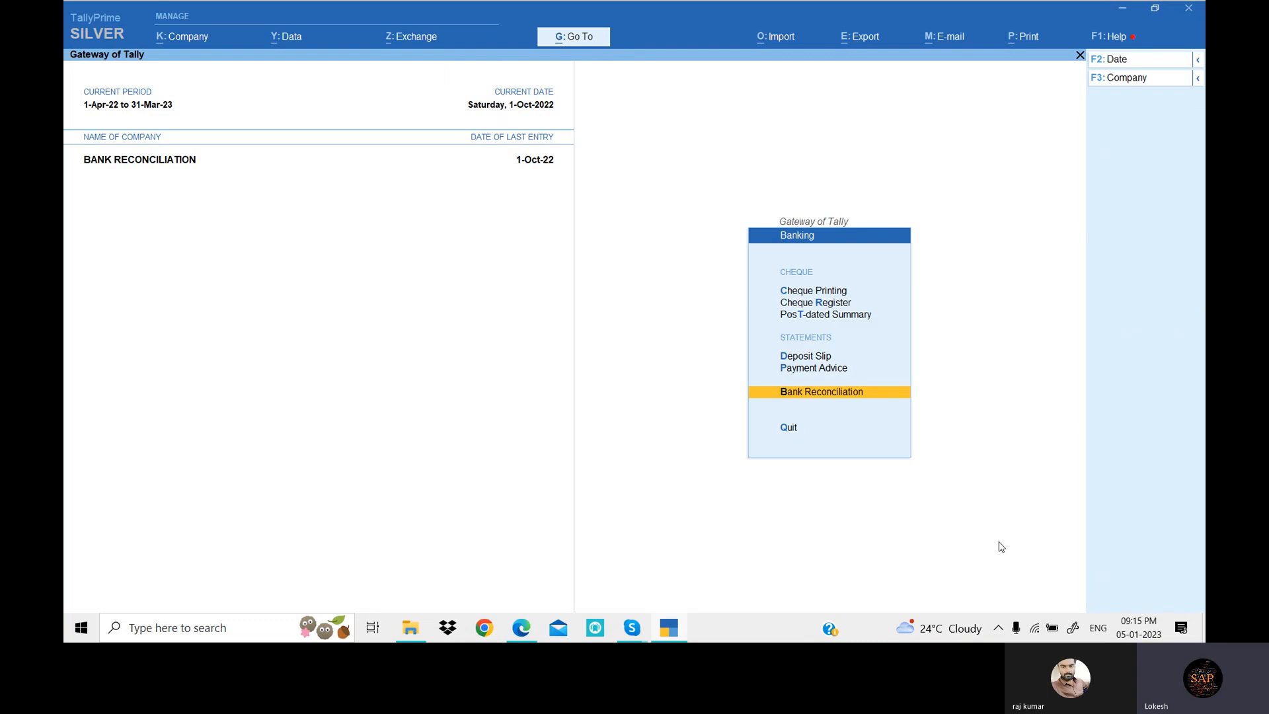
key("Escape")
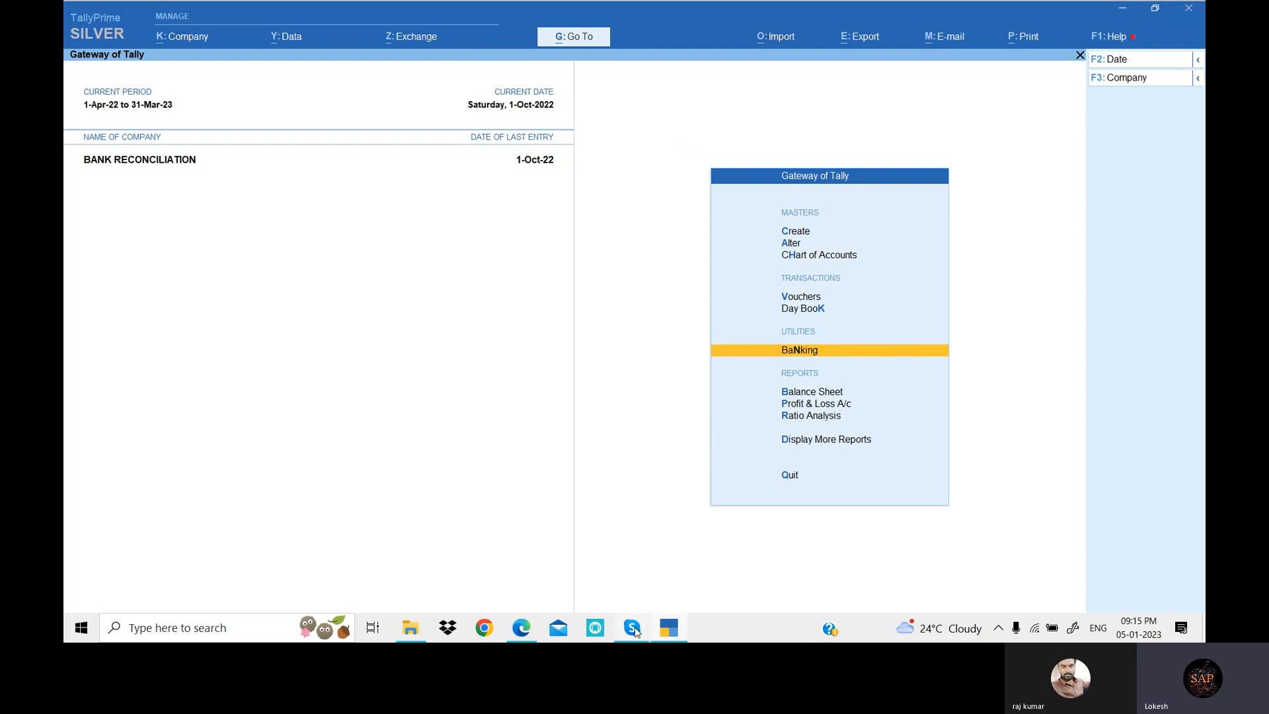
mouse_move(635, 633)
left_click(616, 589)
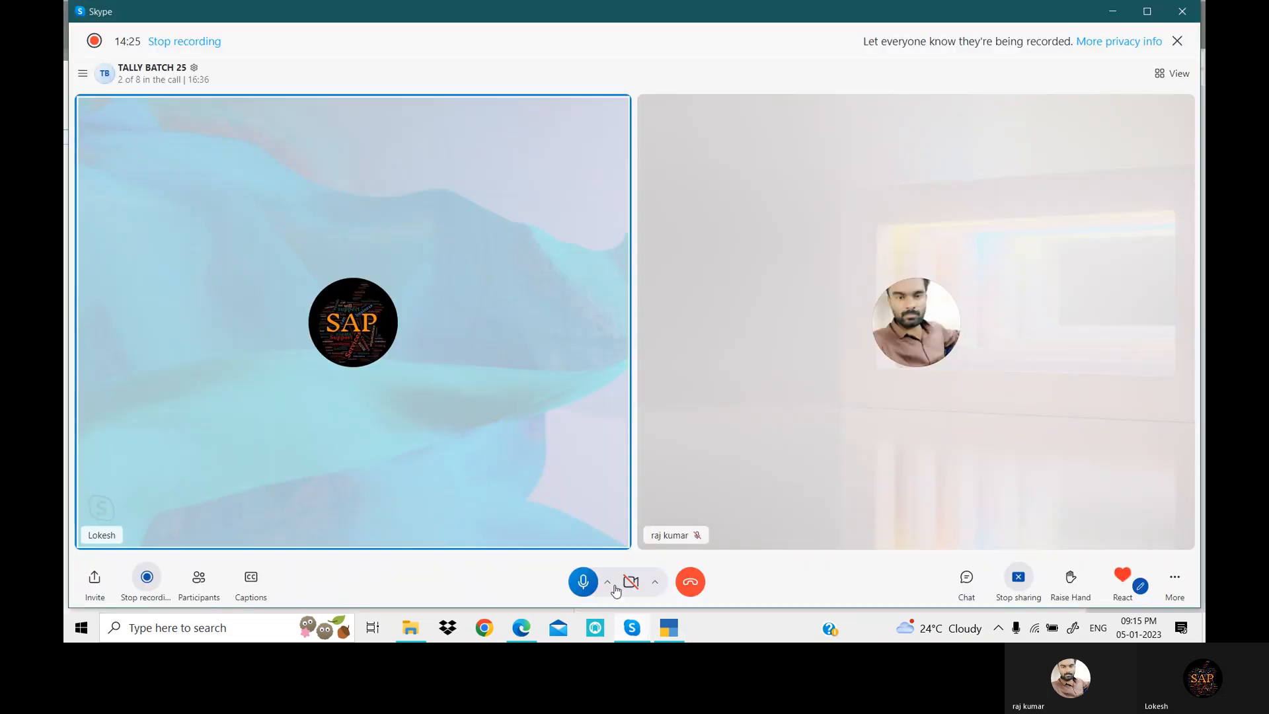
left_click(1113, 11)
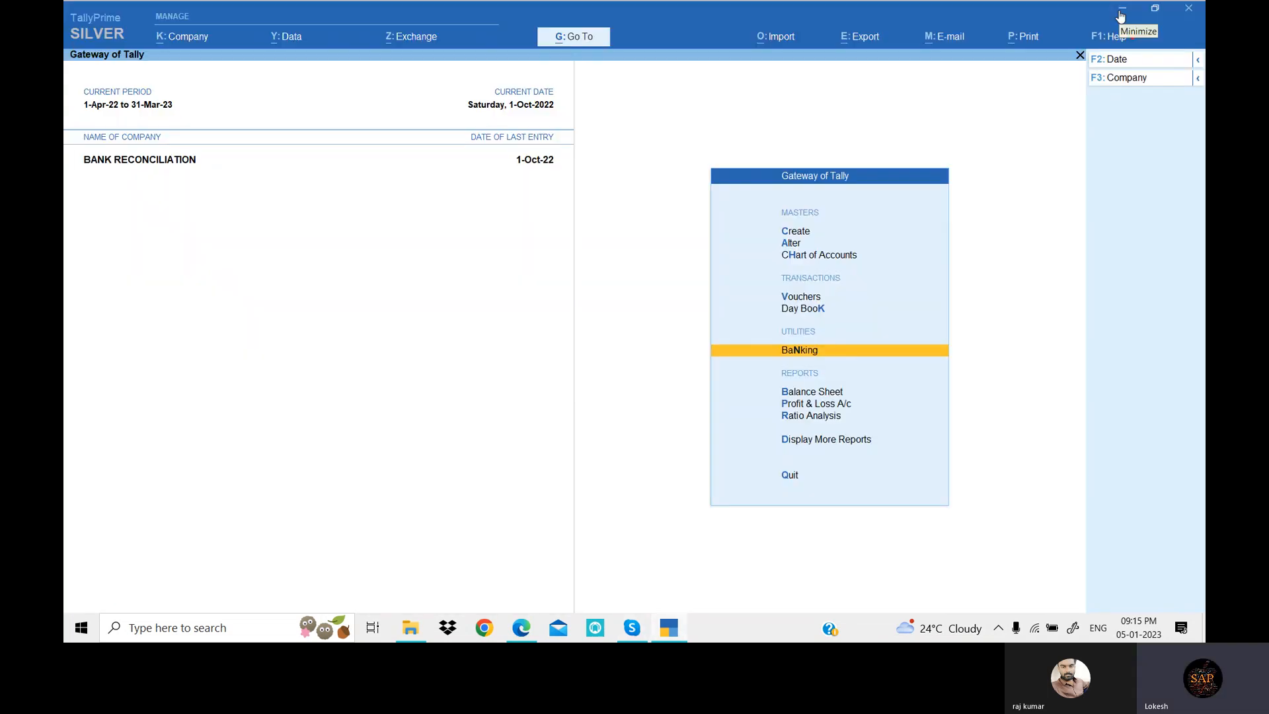
left_click(636, 631)
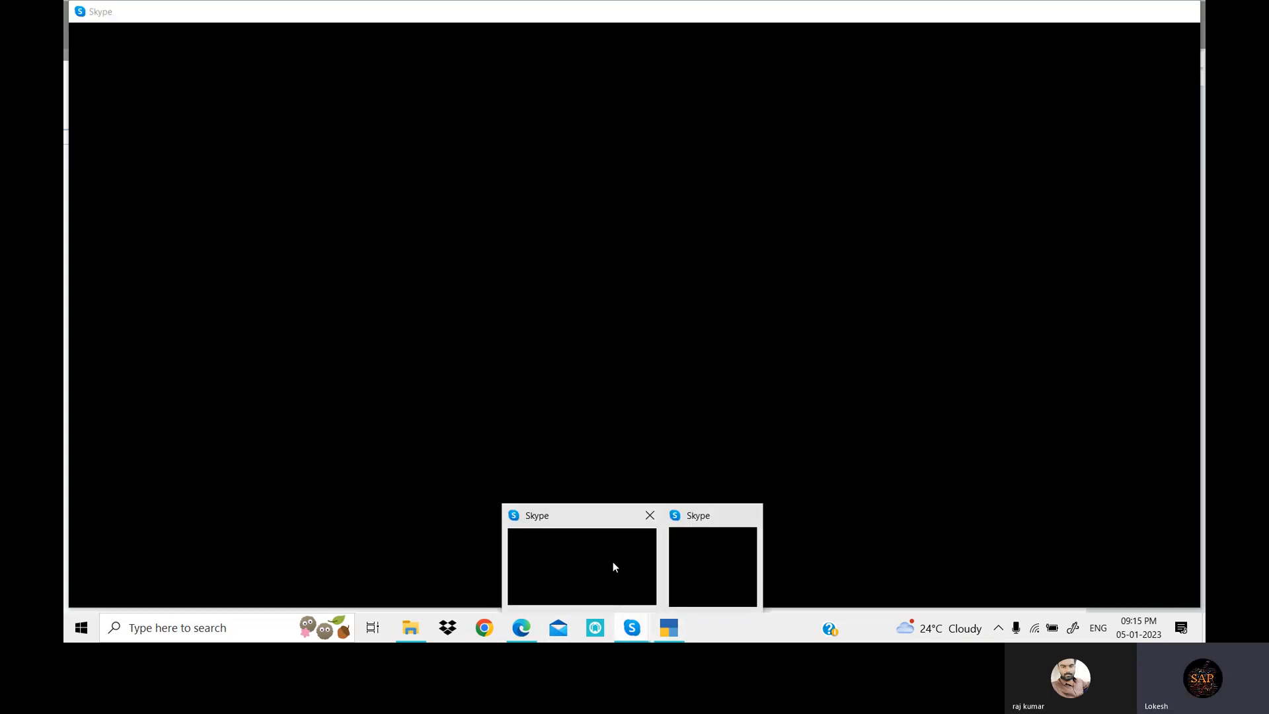